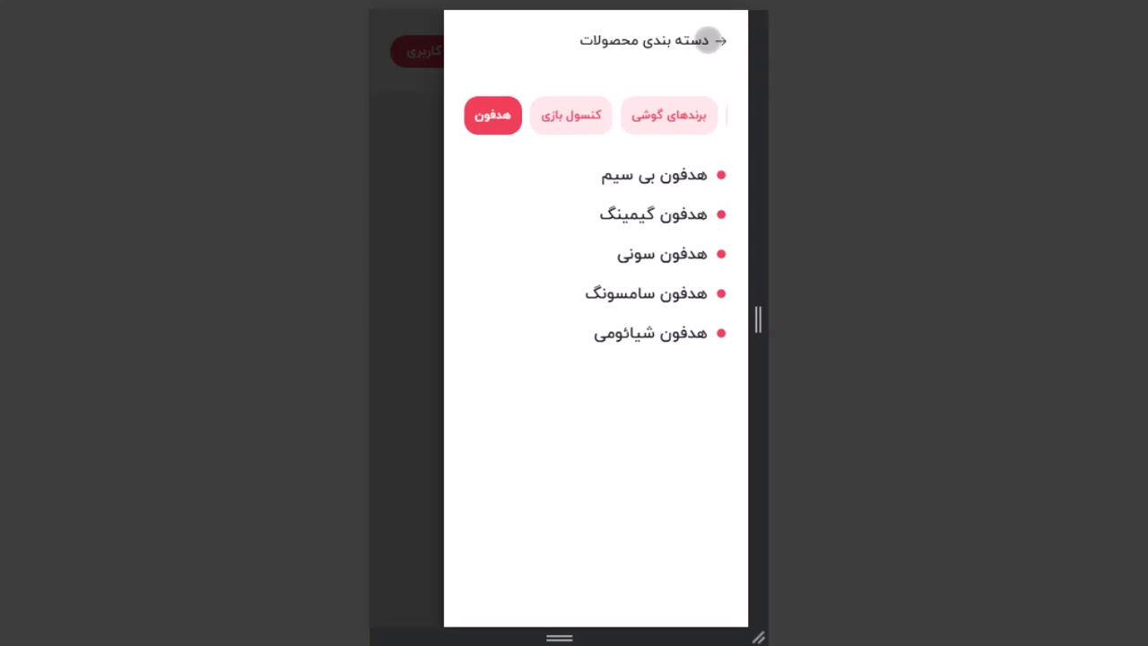
{"action": "left_click", "coordinate": [680, 179]}
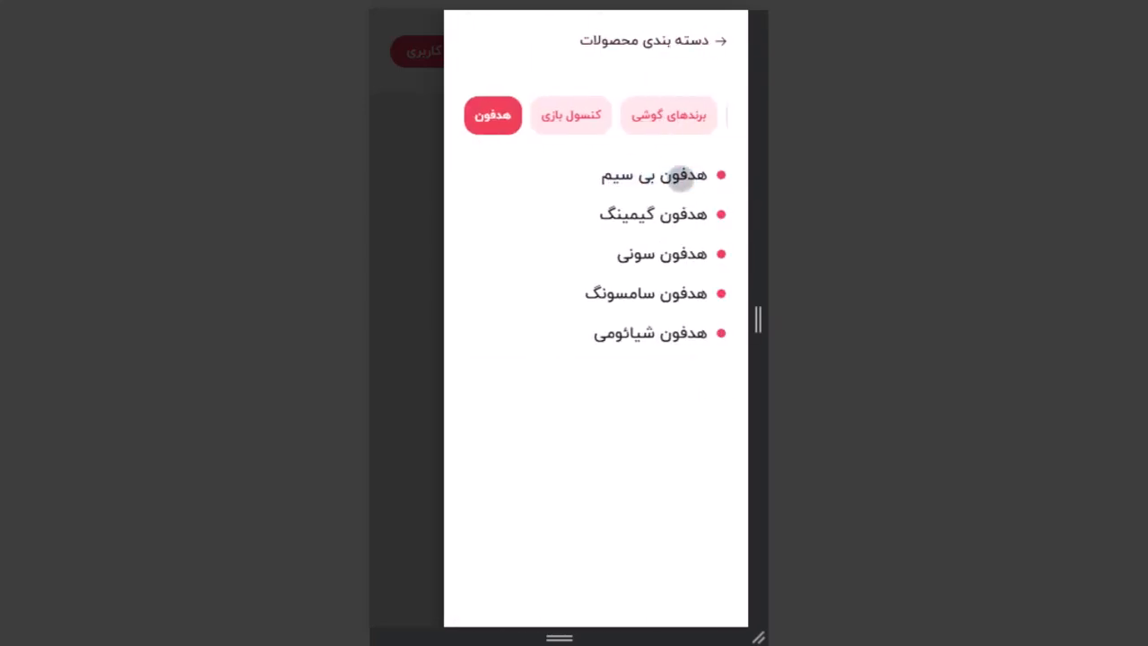
{"action": "left_click", "coordinate": [685, 48]}
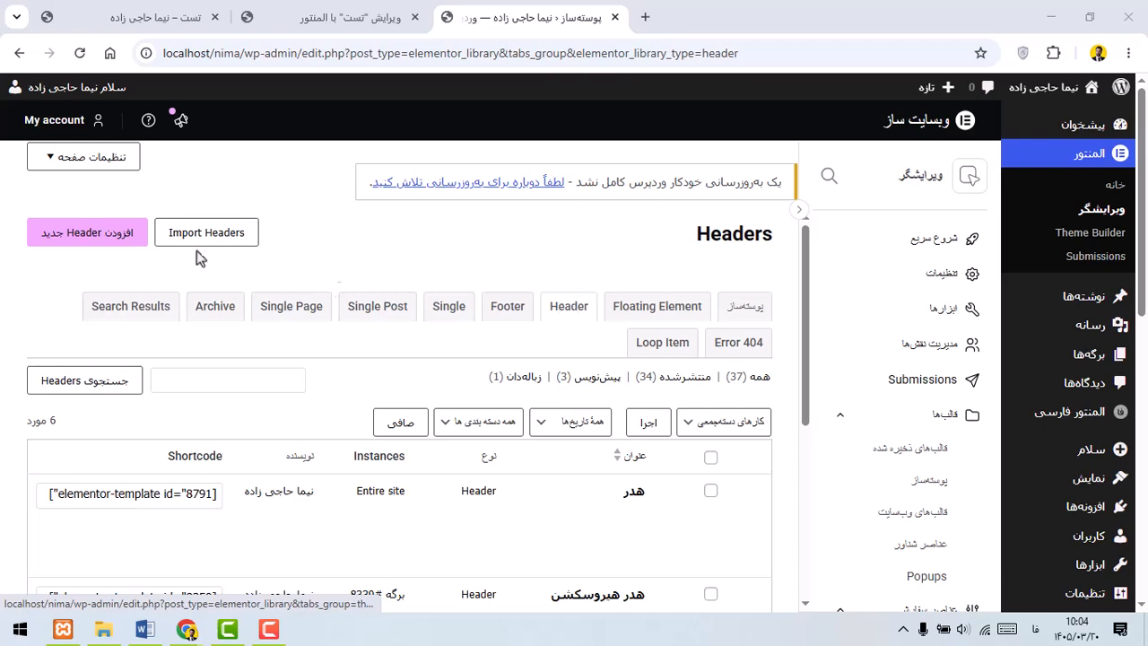
Step: Create a new Header template named "هدر جدید"
{"action": "left_click", "coordinate": [95, 233]}
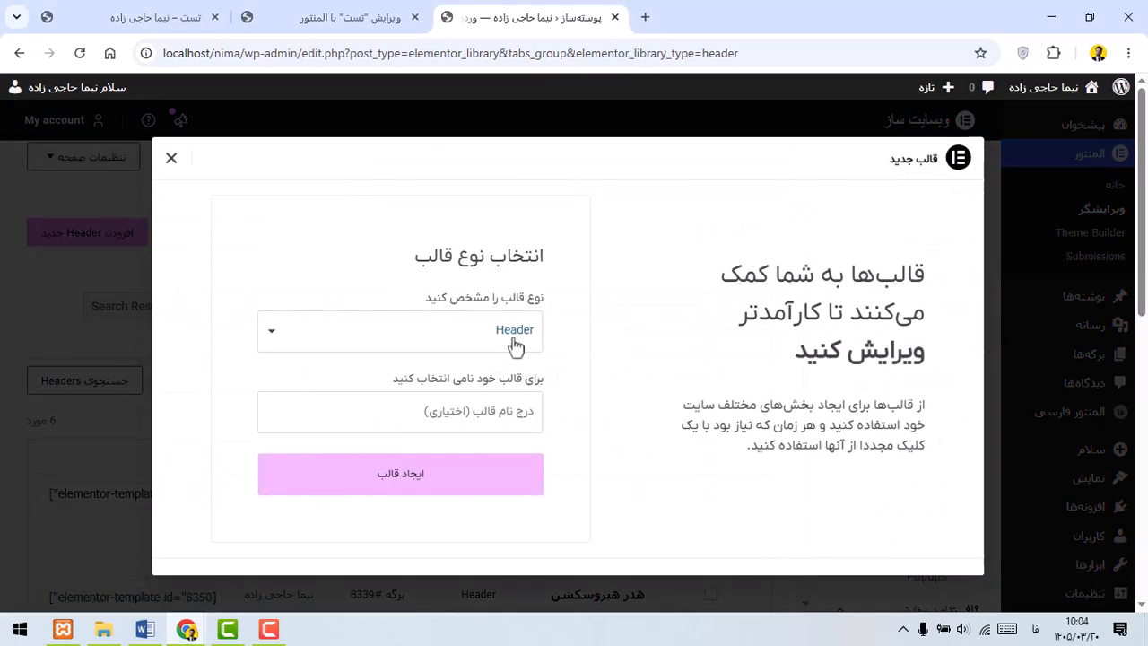
{"action": "left_click", "coordinate": [516, 407]}
{"action": "type", "text": "هدر جدید"}
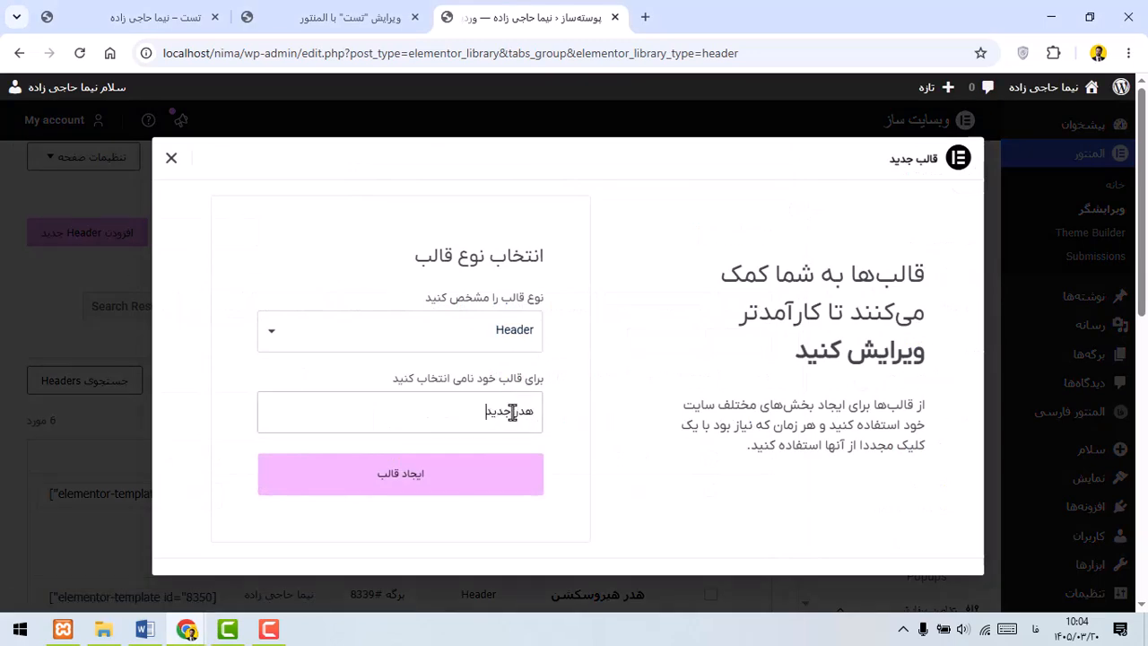
{"action": "left_click", "coordinate": [401, 491]}
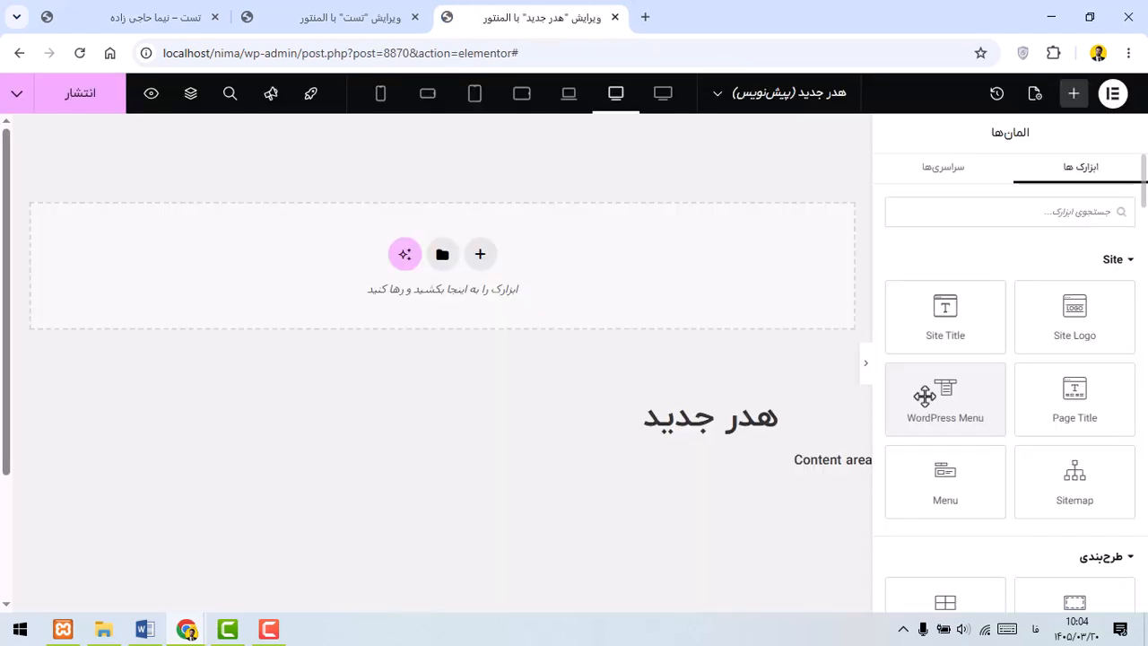
Step: Switch the editor to the mobile portrait view and add a flexbox container with a single downward column
{"action": "left_click", "coordinate": [381, 99]}
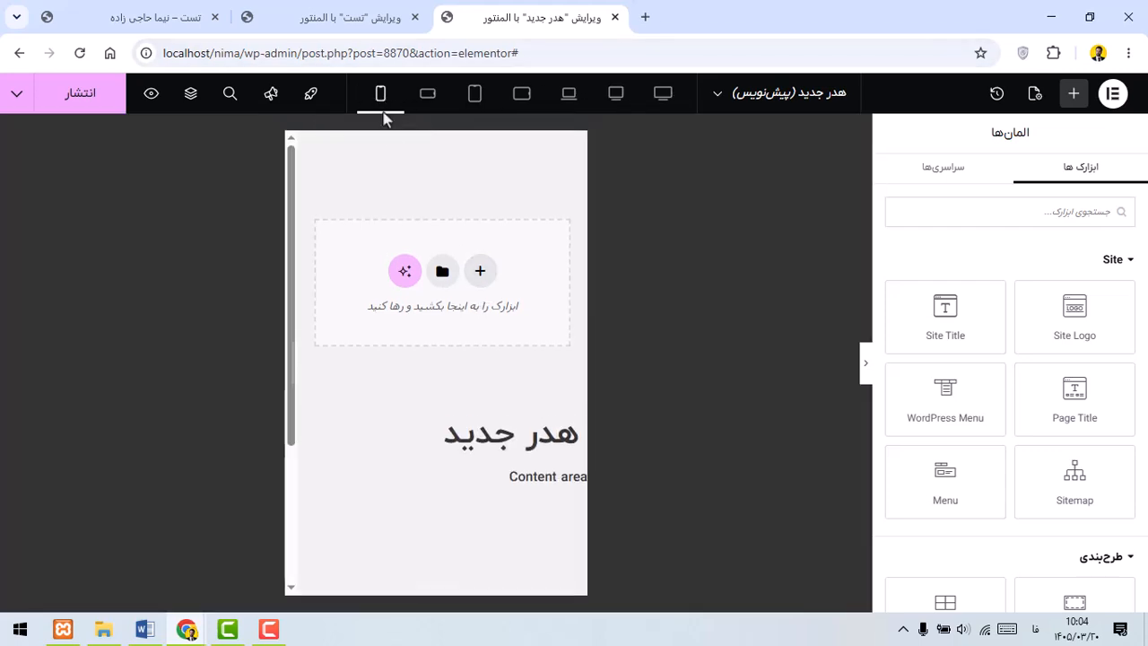
{"action": "left_click", "coordinate": [467, 277]}
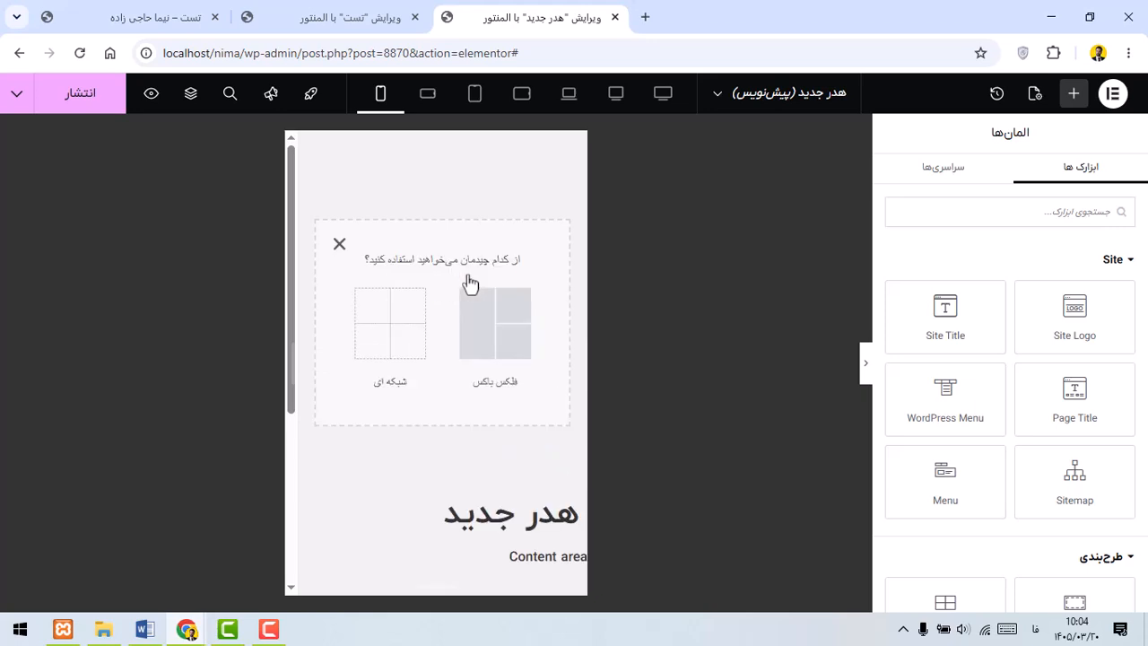
{"action": "left_click", "coordinate": [504, 330]}
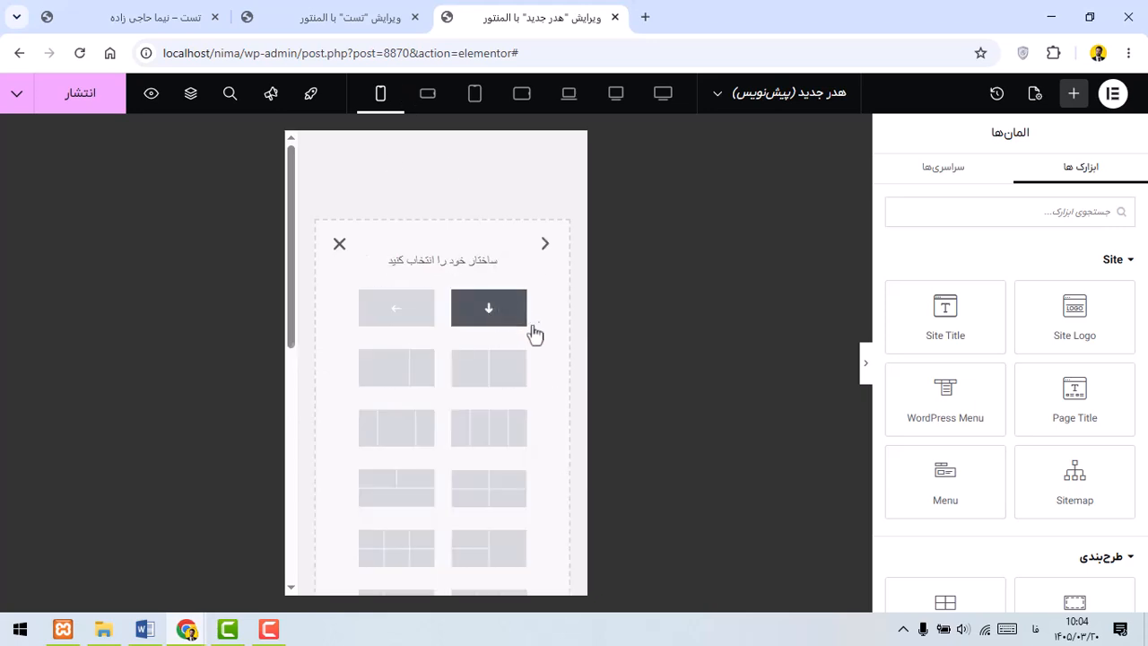
{"action": "left_click", "coordinate": [502, 305]}
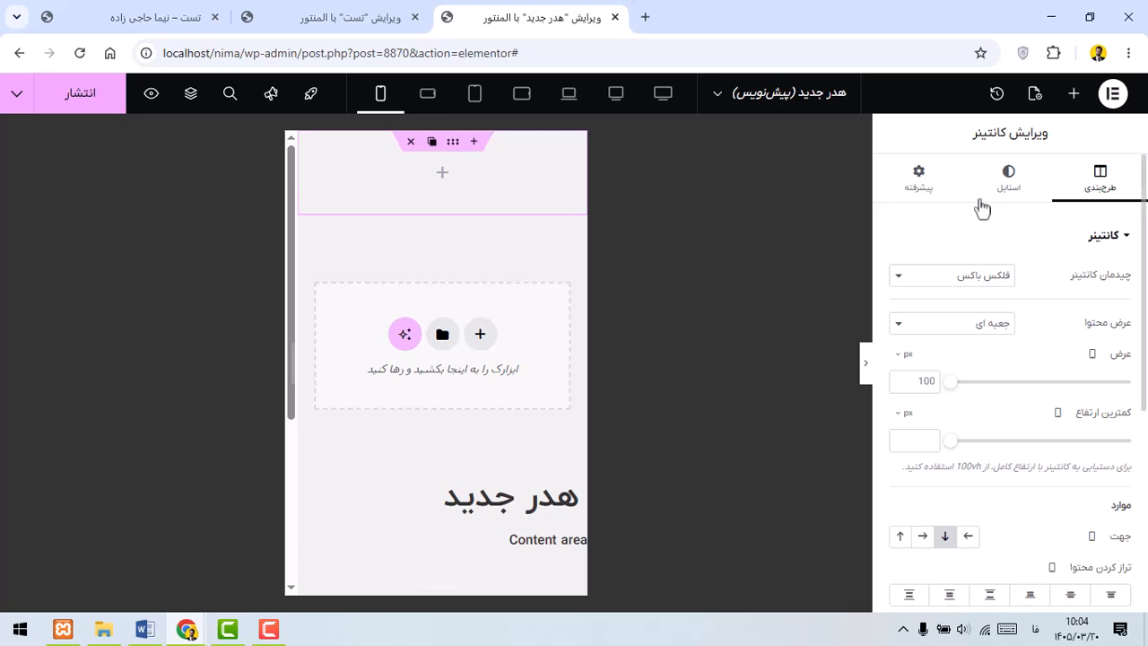
Step: Give the container a classic background in white, #FFFFFF
{"action": "left_click", "coordinate": [1008, 177]}
{"action": "left_click", "coordinate": [966, 310]}
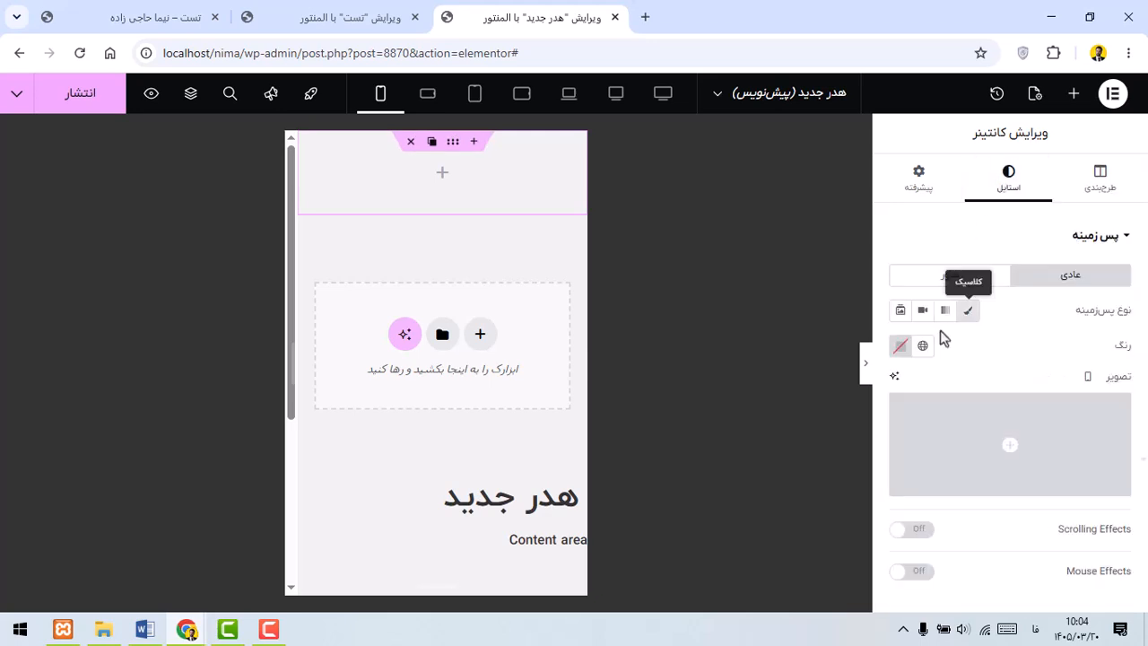
{"action": "left_click", "coordinate": [900, 346]}
{"action": "left_click_drag", "start_coordinate": [860, 242], "coordinate": [793, 113]}
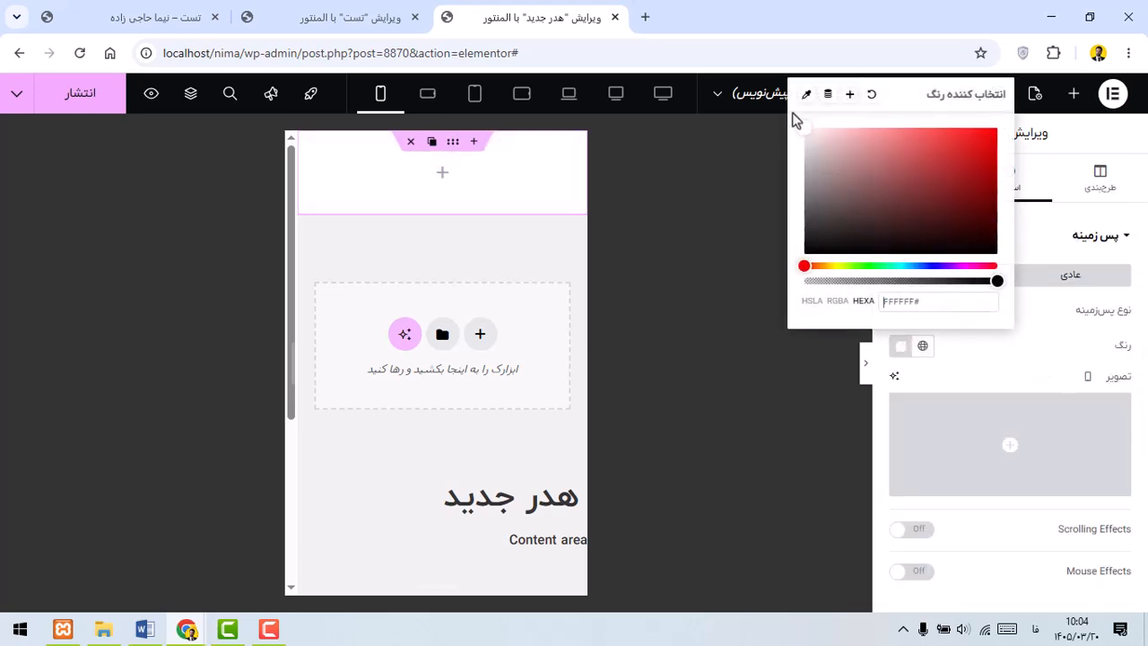
{"action": "left_click", "coordinate": [991, 376]}
Step: Set the container's minimum height to 80 px and its padding to 20 px right and left, 0 above and below
{"action": "left_click", "coordinate": [1101, 176]}
{"action": "type", "text": "8"}
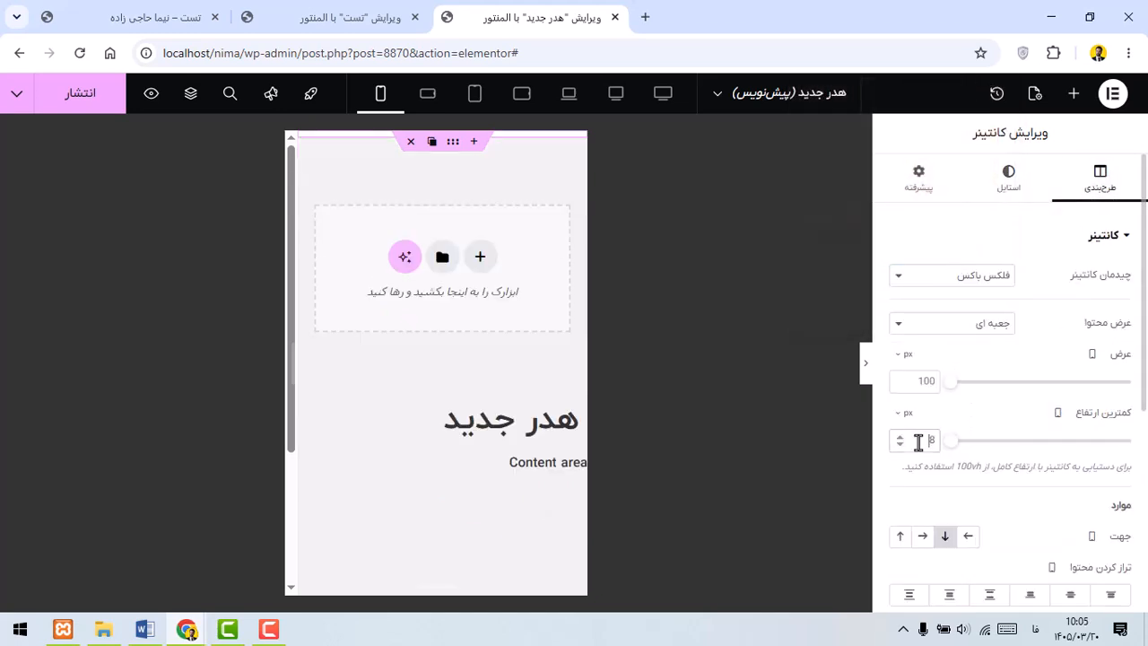
{"action": "type", "text": "0"}
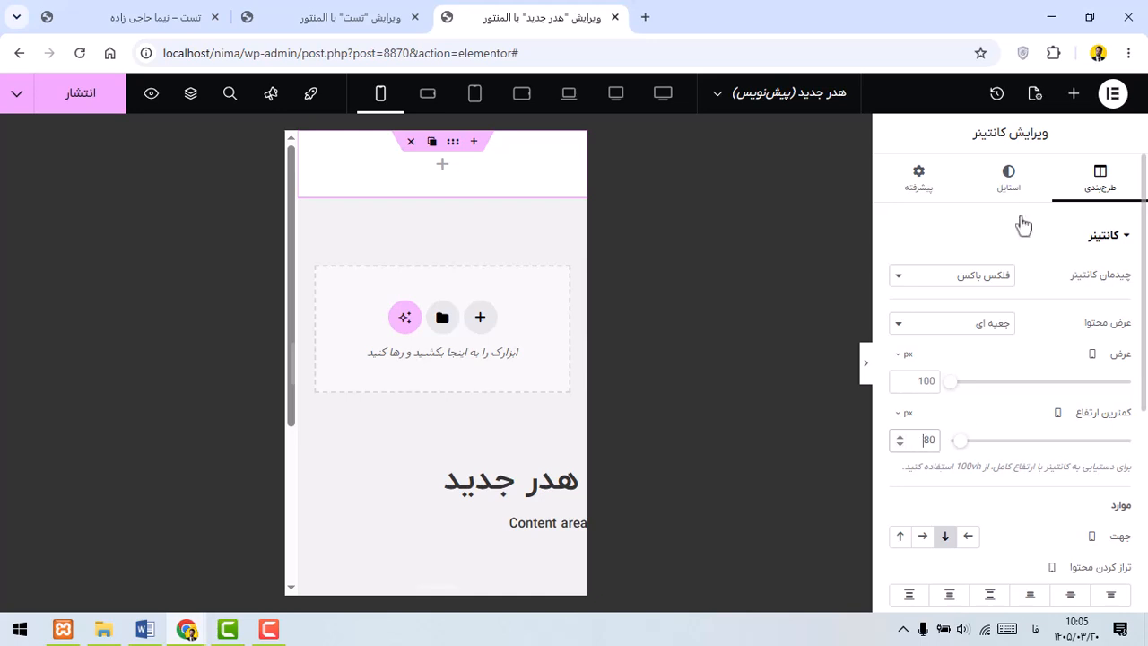
{"action": "left_click", "coordinate": [901, 199]}
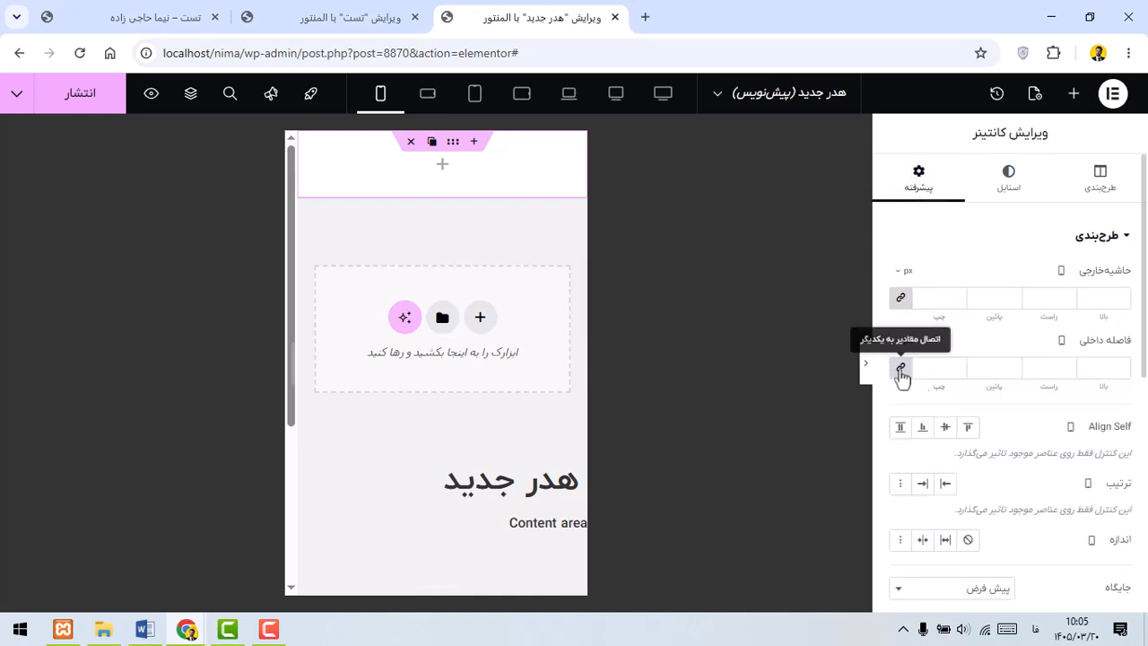
{"action": "type", "text": "20"}
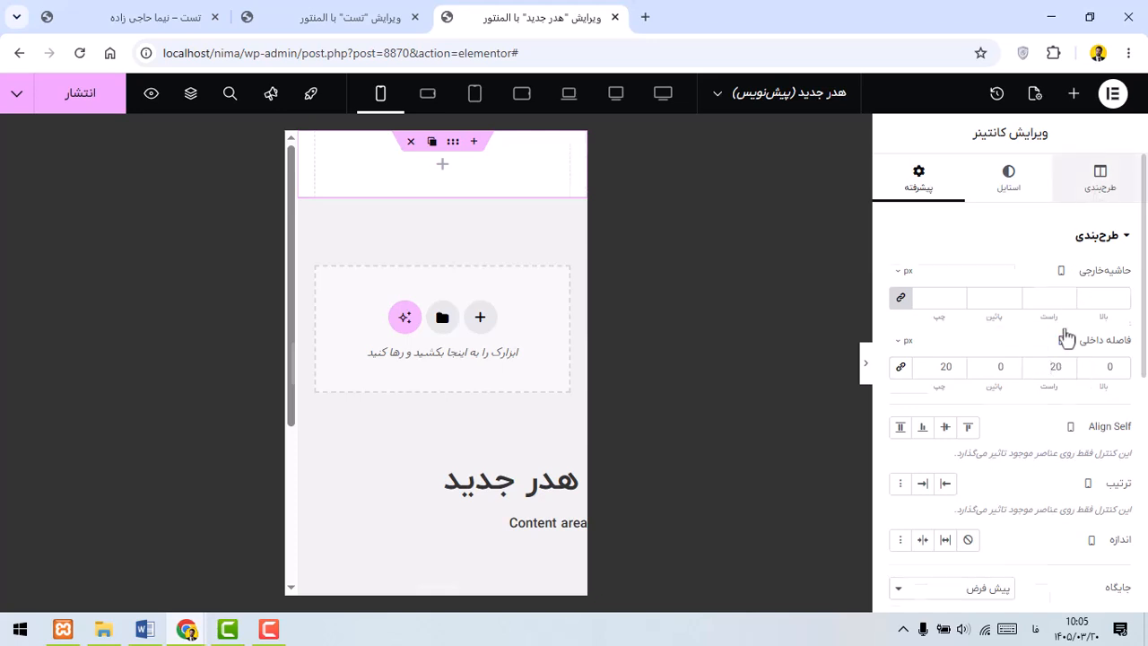
Step: Add an Icon widget and a Button widget inside the header container
{"action": "left_click", "coordinate": [1099, 177]}
{"action": "left_click", "coordinate": [1074, 94]}
{"action": "scroll", "coordinate": [966, 289], "scroll_direction": "down", "scroll_amount": 5}
{"action": "left_click_drag", "start_coordinate": [1069, 341], "coordinate": [516, 166]}
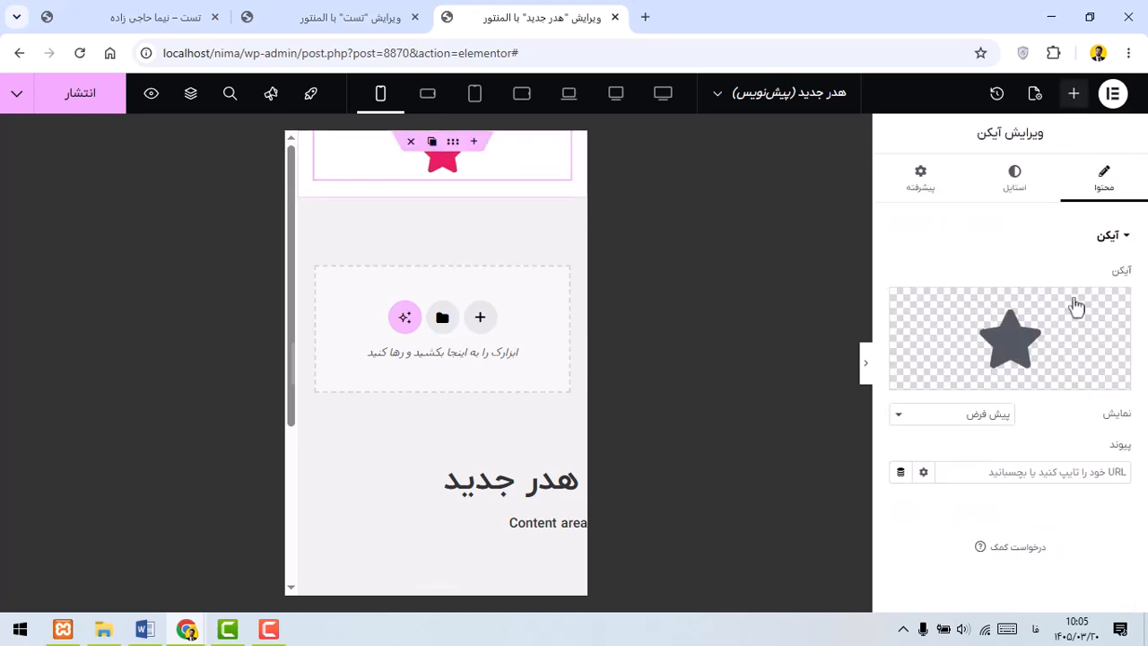
{"action": "left_click", "coordinate": [1074, 93]}
{"action": "left_click", "coordinate": [1076, 484]}
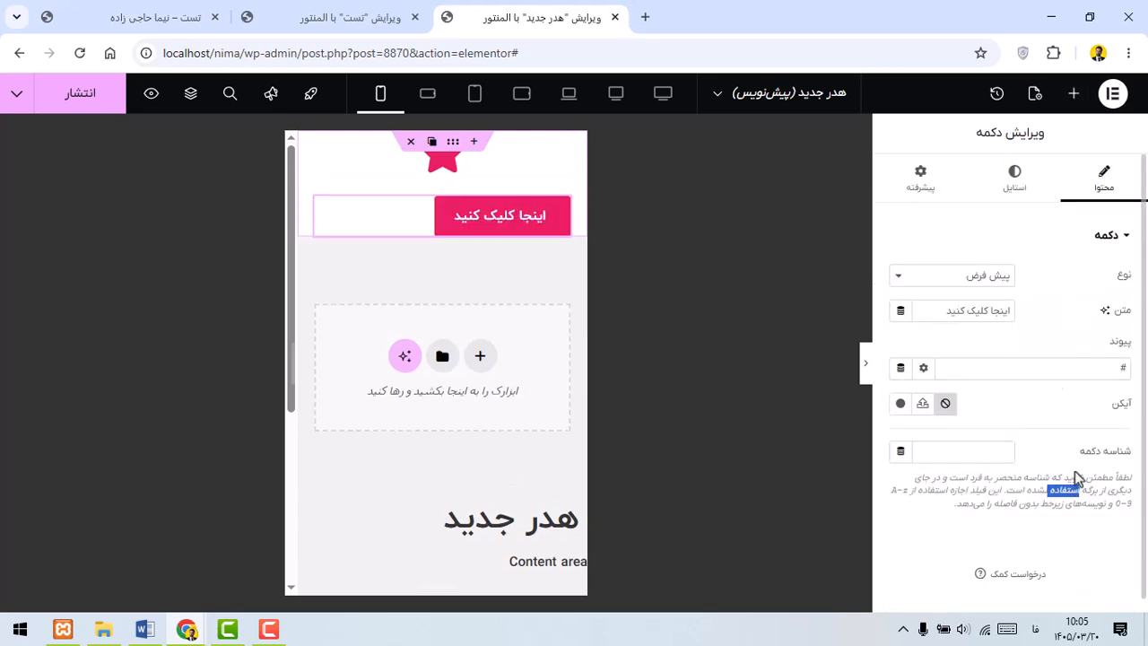
Step: Lay out the container's items in a row running right to left, justified with space between and aligned to the middle
{"action": "left_click", "coordinate": [453, 143]}
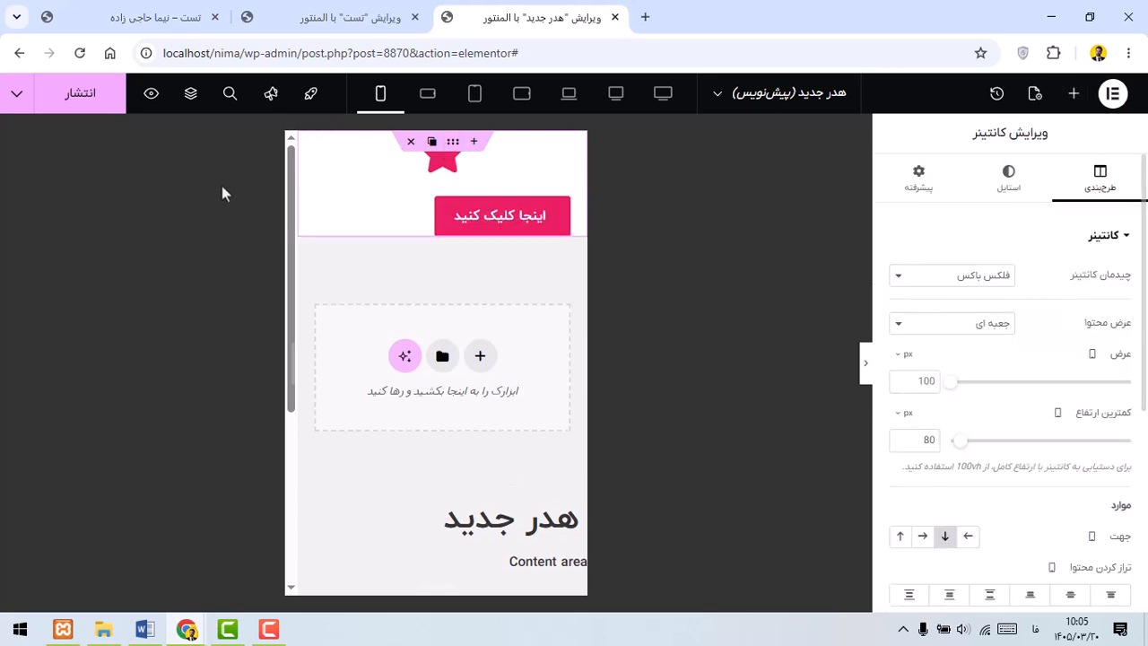
{"action": "scroll", "coordinate": [1089, 379], "scroll_direction": "down", "scroll_amount": 3}
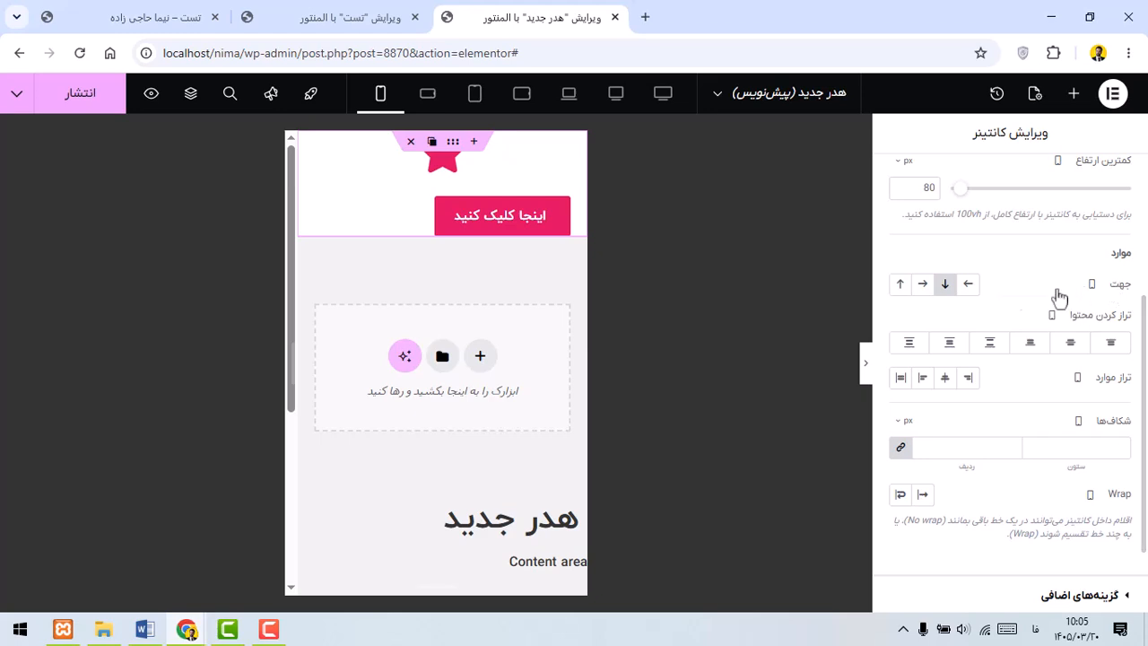
{"action": "left_click", "coordinate": [969, 285]}
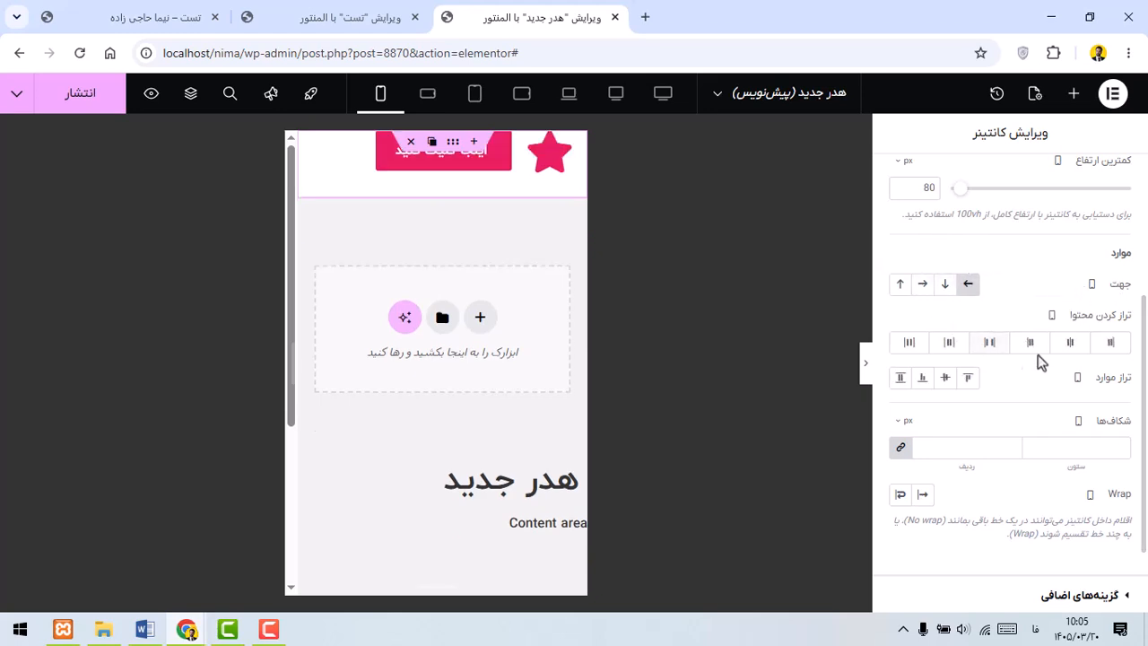
{"action": "left_click", "coordinate": [990, 348]}
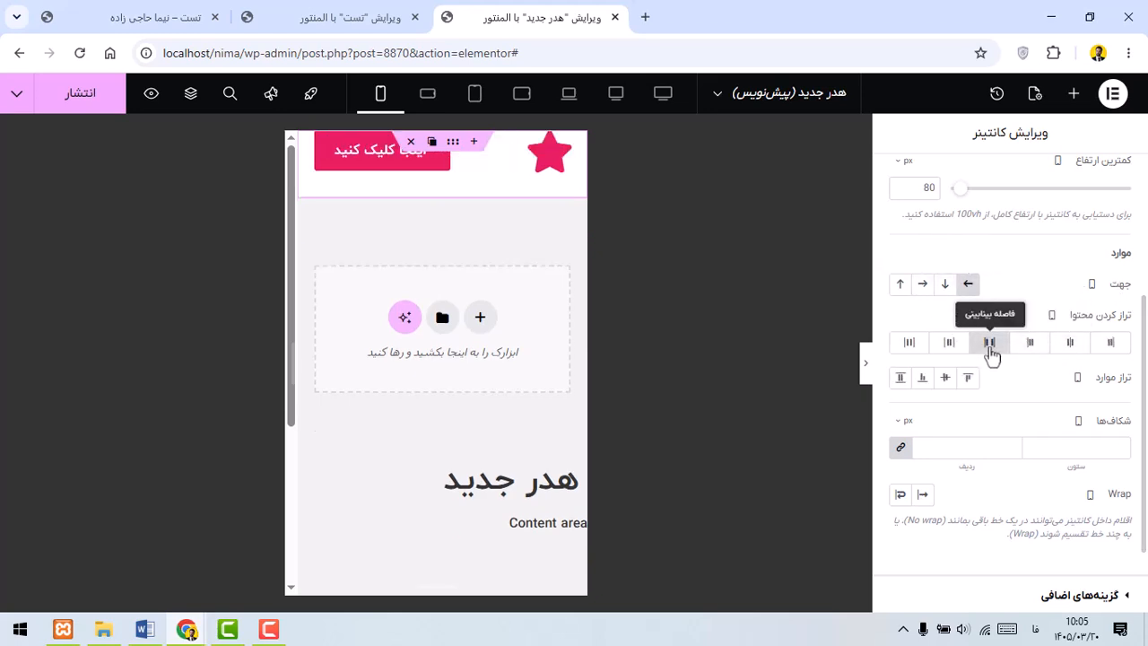
{"action": "left_click", "coordinate": [947, 384]}
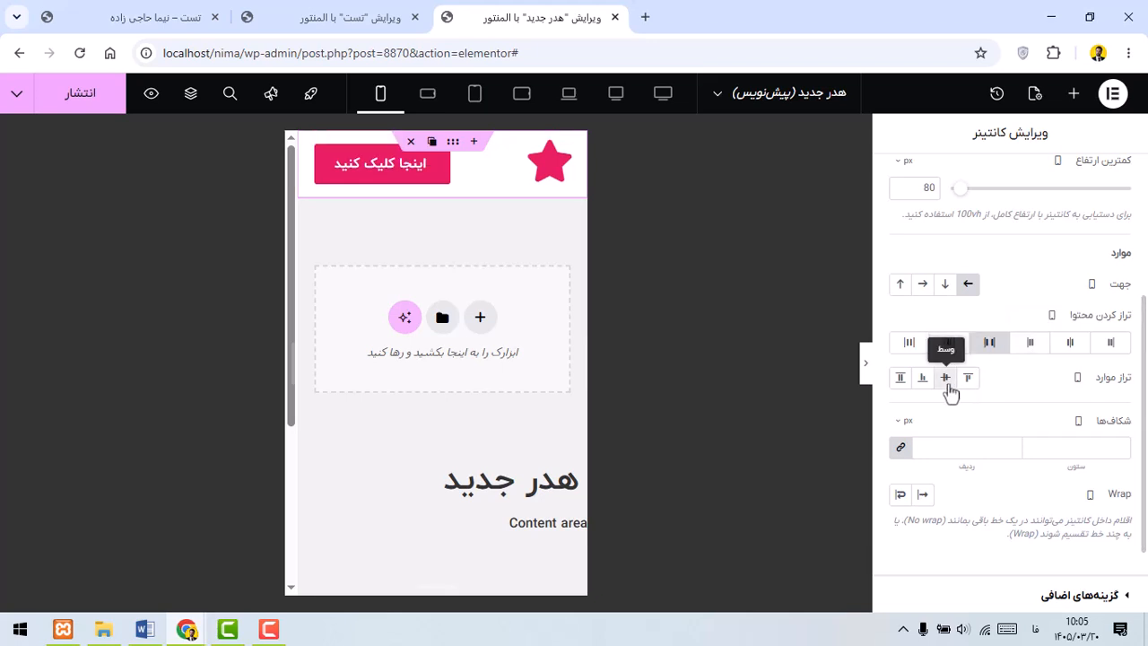
Step: Change the button's text to "حساب کاربری"
{"action": "left_click", "coordinate": [346, 164]}
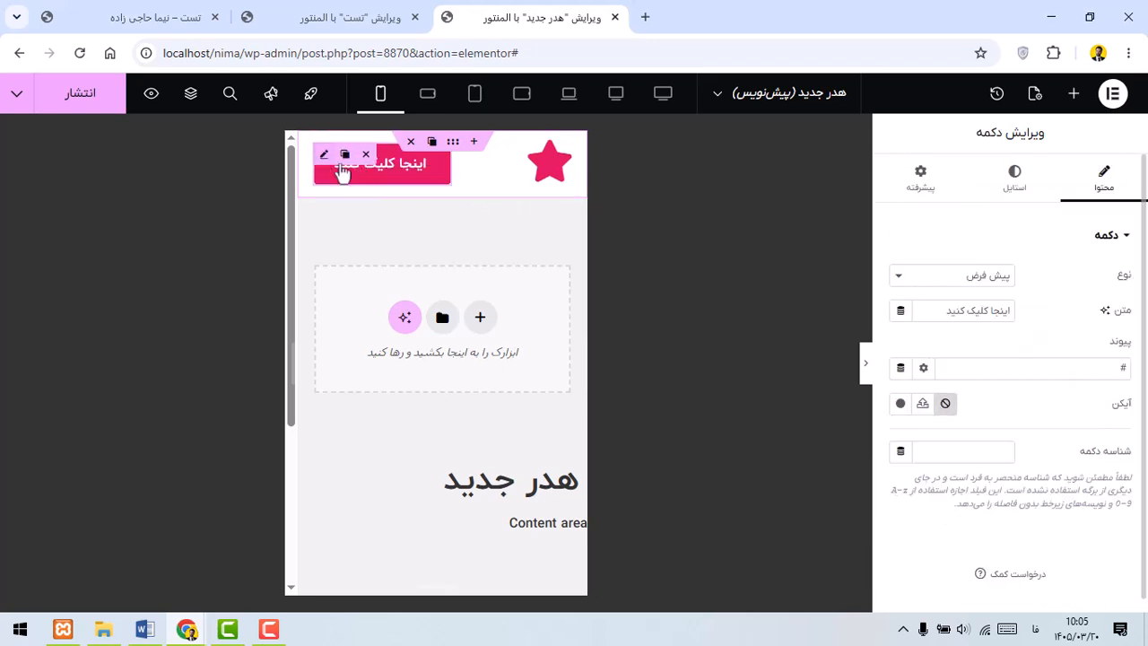
{"action": "triple_click", "coordinate": [962, 310]}
{"action": "type", "text": "حساب کاربری"}
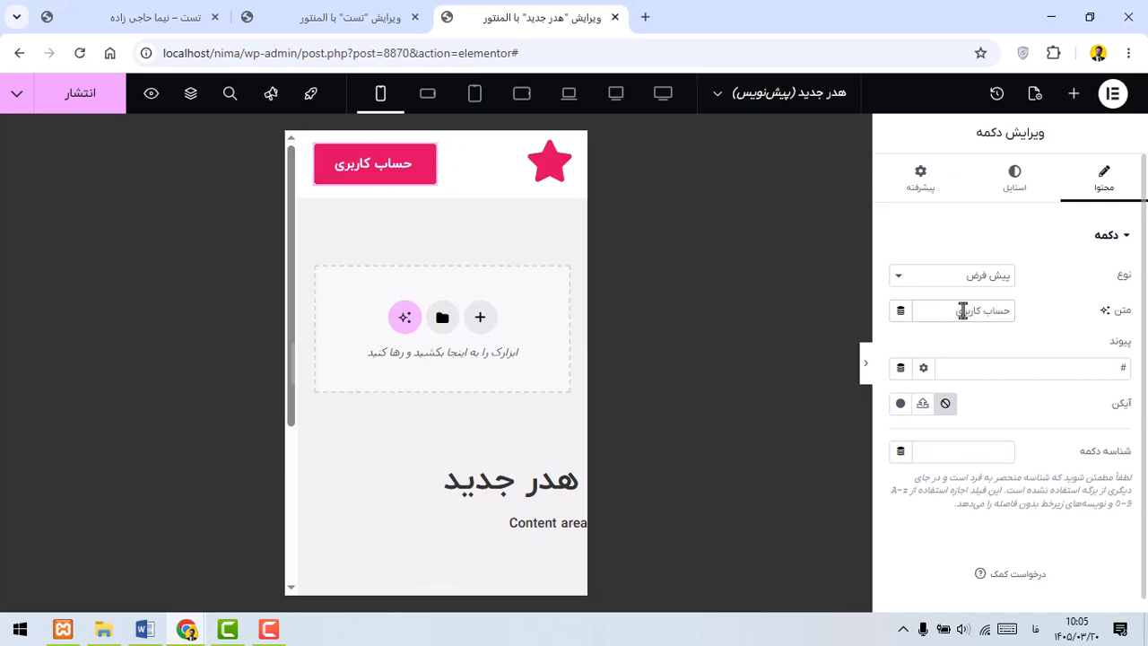
Step: Search the icon library for "user", insert the outlined User icon into the button and position it at the start
{"action": "left_click", "coordinate": [900, 403]}
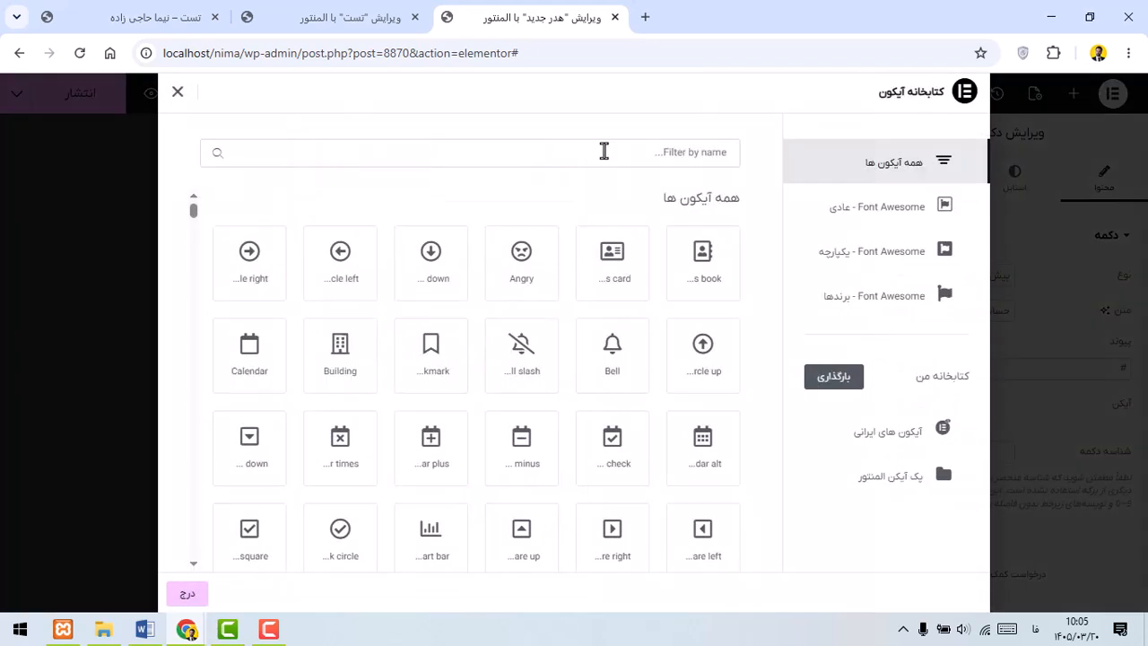
{"action": "type", "text": "user"}
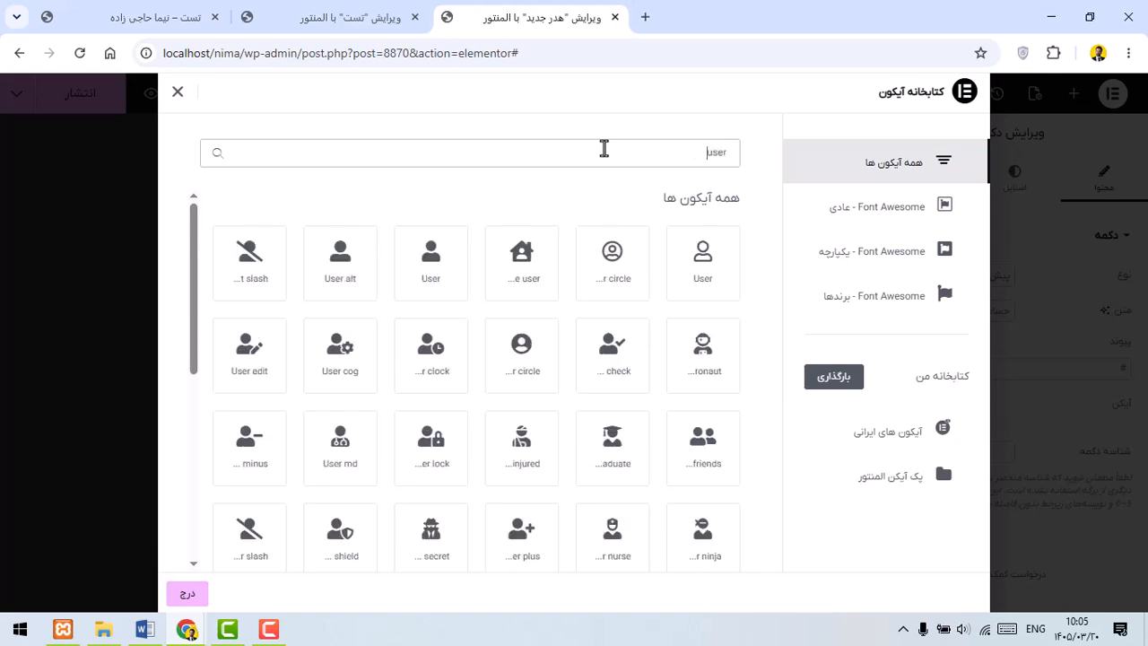
{"action": "scroll", "coordinate": [545, 350], "scroll_direction": "down", "scroll_amount": 5}
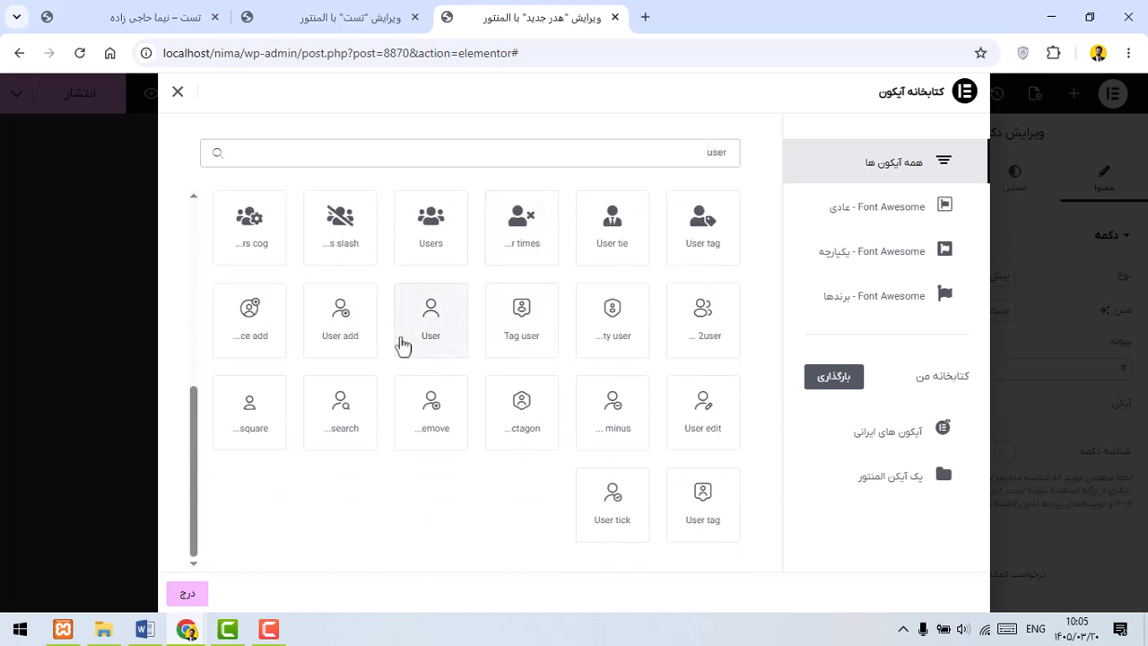
{"action": "left_click", "coordinate": [403, 341]}
{"action": "left_click", "coordinate": [185, 595]}
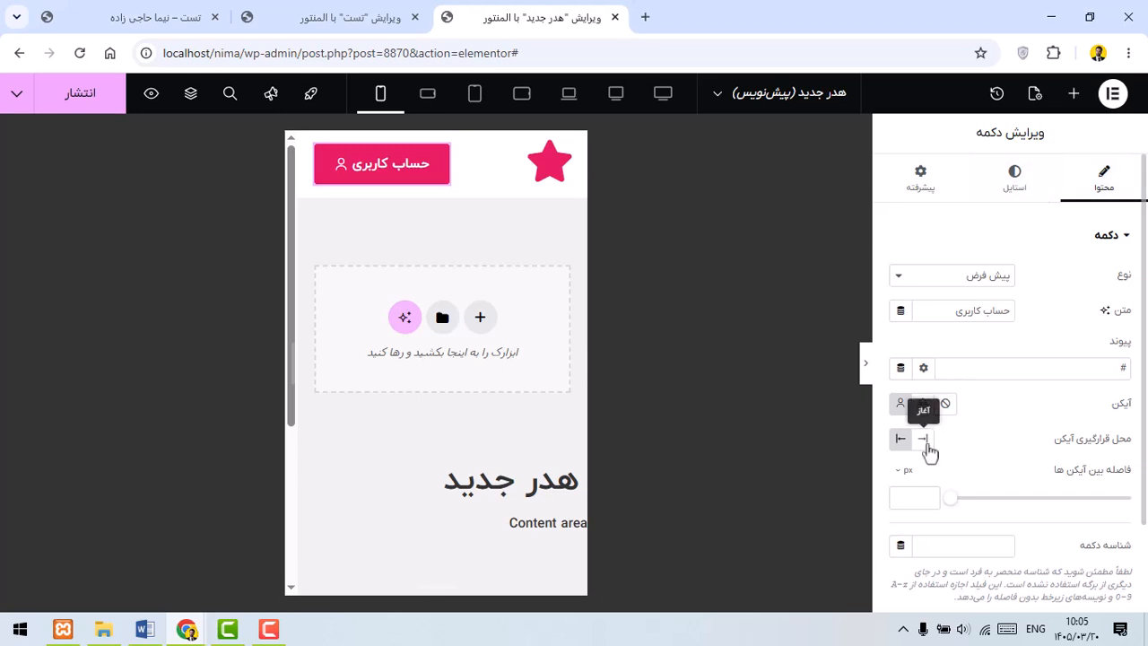
Step: Set the button's background to the global colour "قرمز دیجی کالا" and view its hex code in the colour picker
{"action": "left_click", "coordinate": [995, 199]}
{"action": "left_click", "coordinate": [922, 487]}
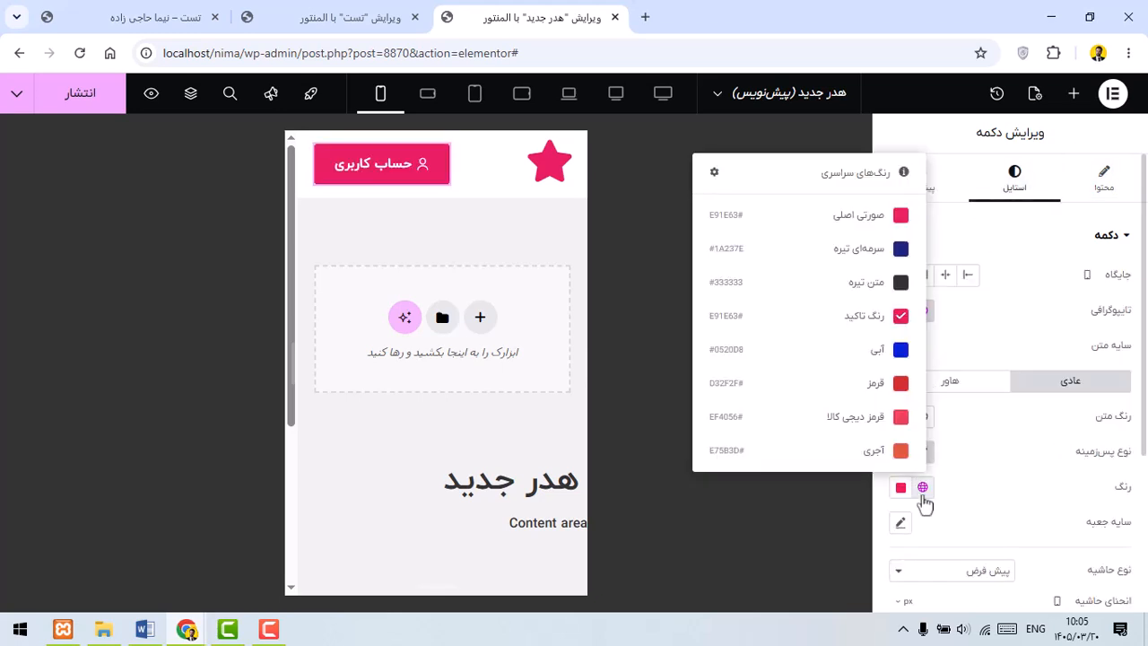
{"action": "left_click", "coordinate": [851, 428]}
{"action": "left_click", "coordinate": [900, 489]}
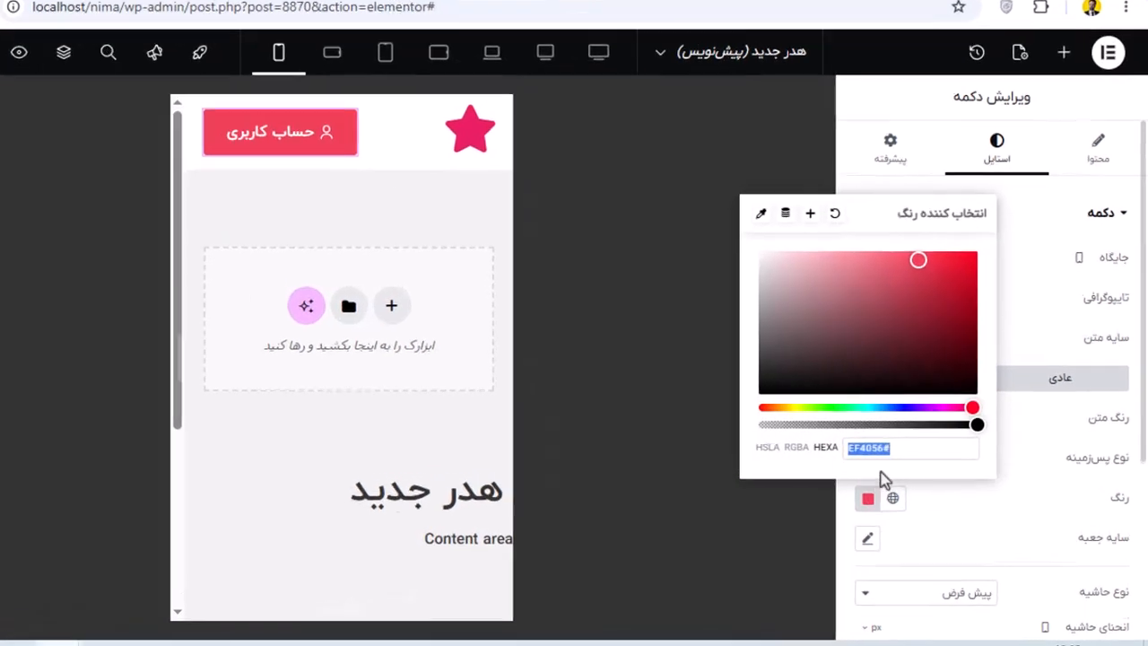
{"action": "left_click", "coordinate": [687, 472]}
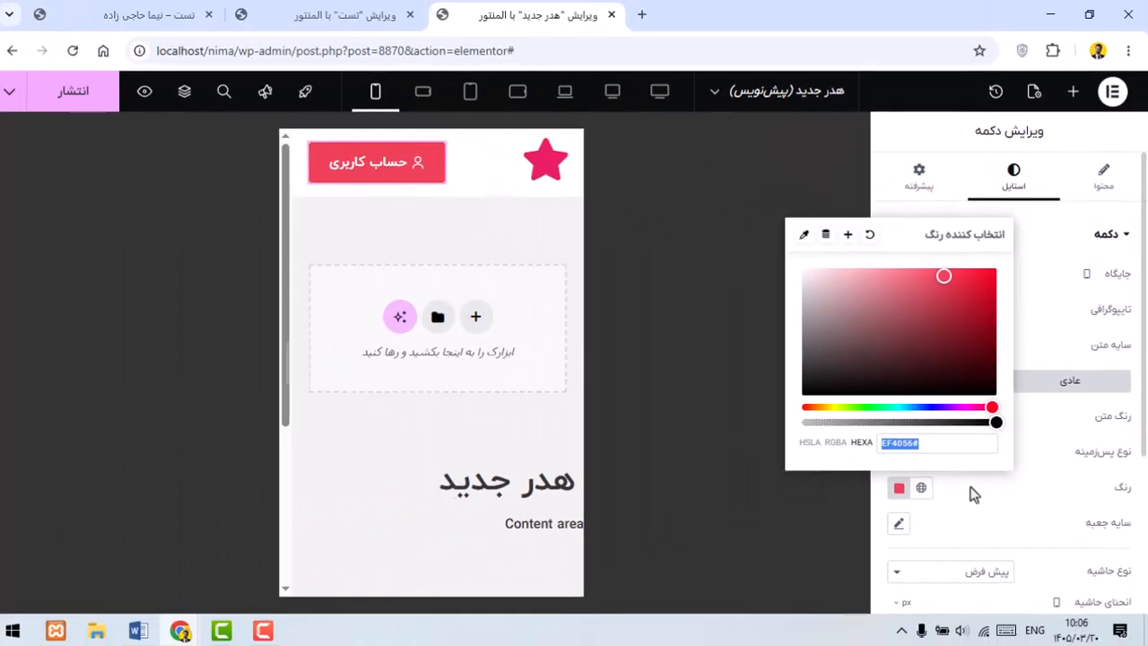
{"action": "left_click", "coordinate": [974, 494]}
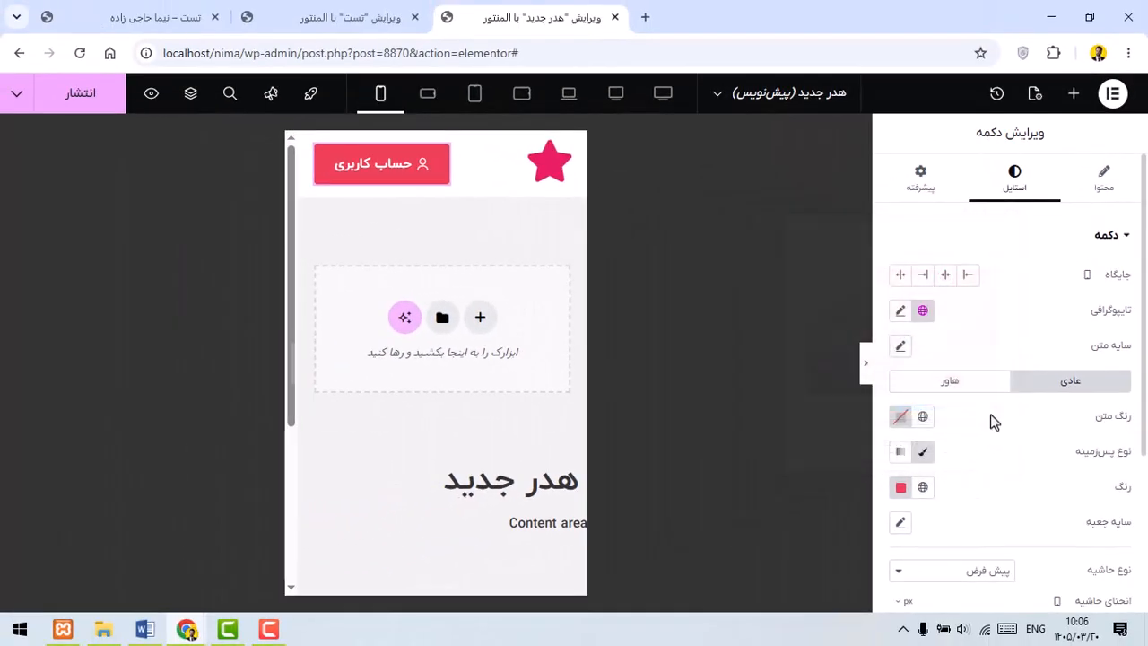
Step: Set the button text's font size to 13 px in its typography settings
{"action": "left_click", "coordinate": [898, 314]}
{"action": "type", "text": "13"}
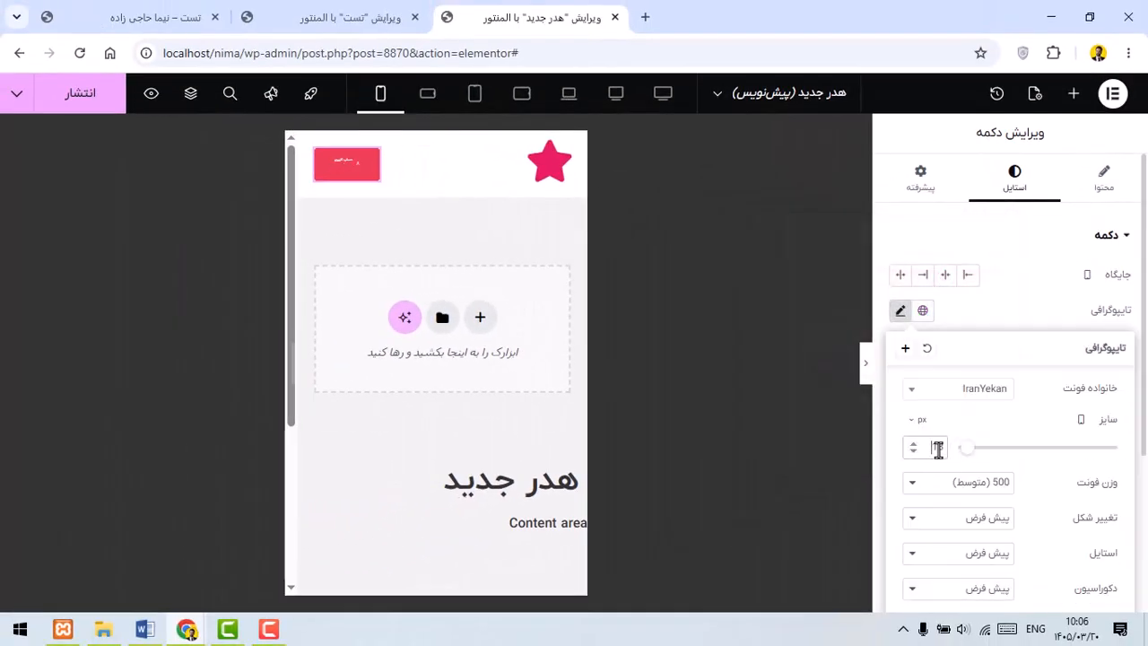
{"action": "left_click", "coordinate": [983, 320]}
Step: Set the button's padding to 9 px top and bottom and 15 px on the sides, and its border radius to 100 px
{"action": "scroll", "coordinate": [1048, 389], "scroll_direction": "down", "scroll_amount": 4}
{"action": "left_click", "coordinate": [1109, 390]}
{"action": "type", "text": "1"}
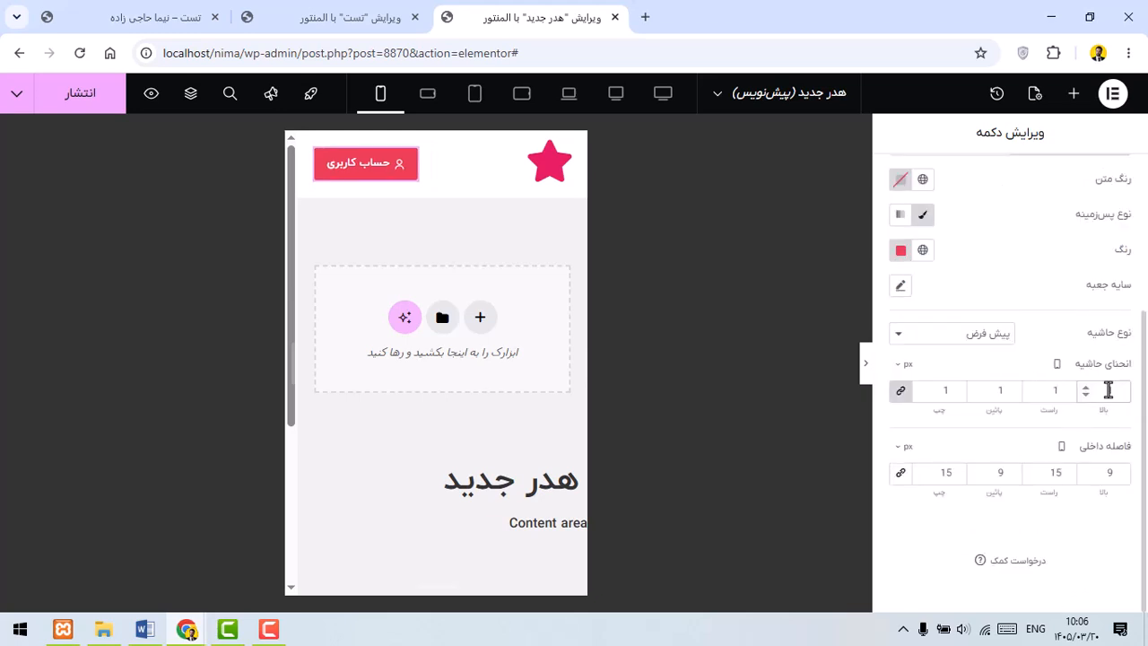
{"action": "type", "text": "00"}
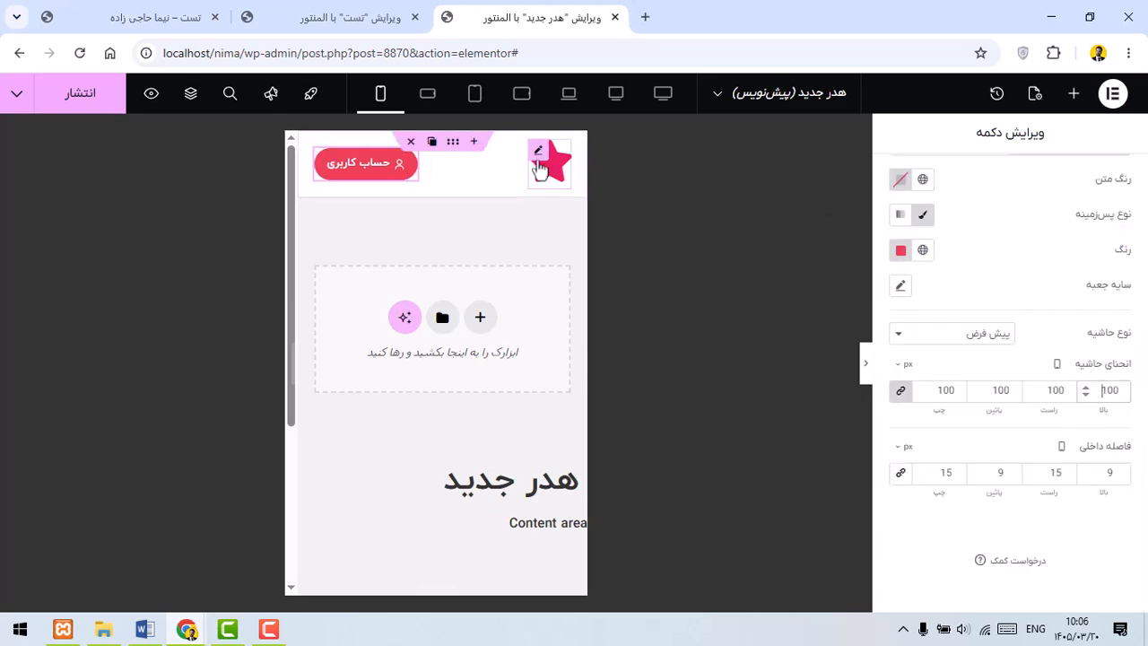
Step: Replace the header's star icon with the three-line "Menu 1" icon, searching the icon library for "menu"
{"action": "left_click", "coordinate": [542, 170]}
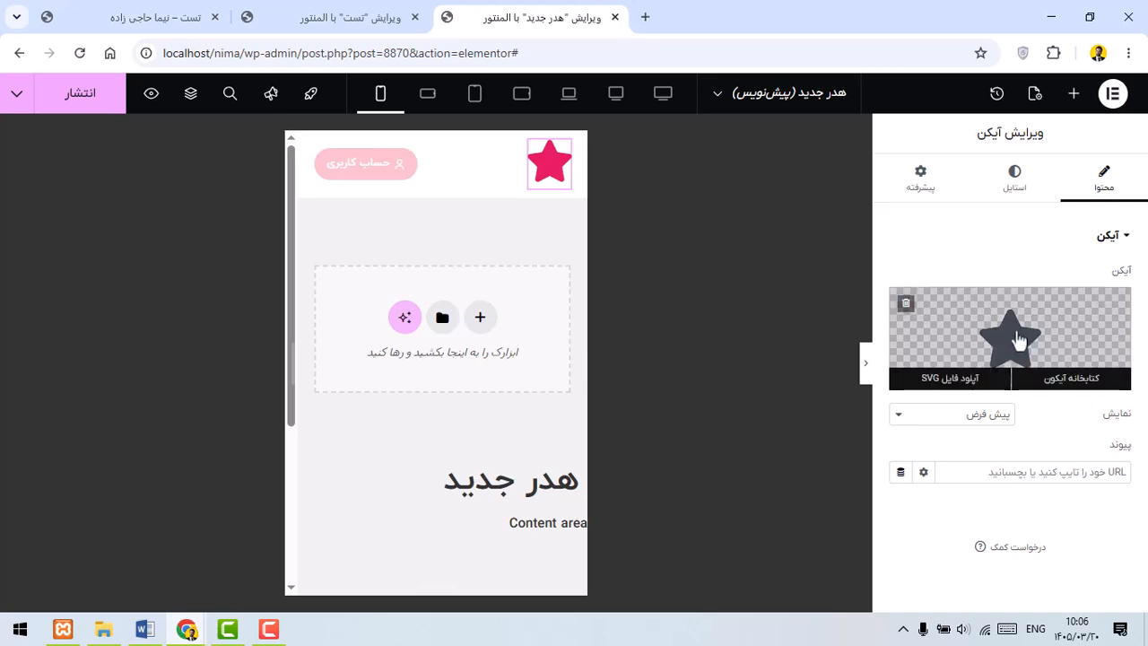
{"action": "left_click", "coordinate": [1008, 343]}
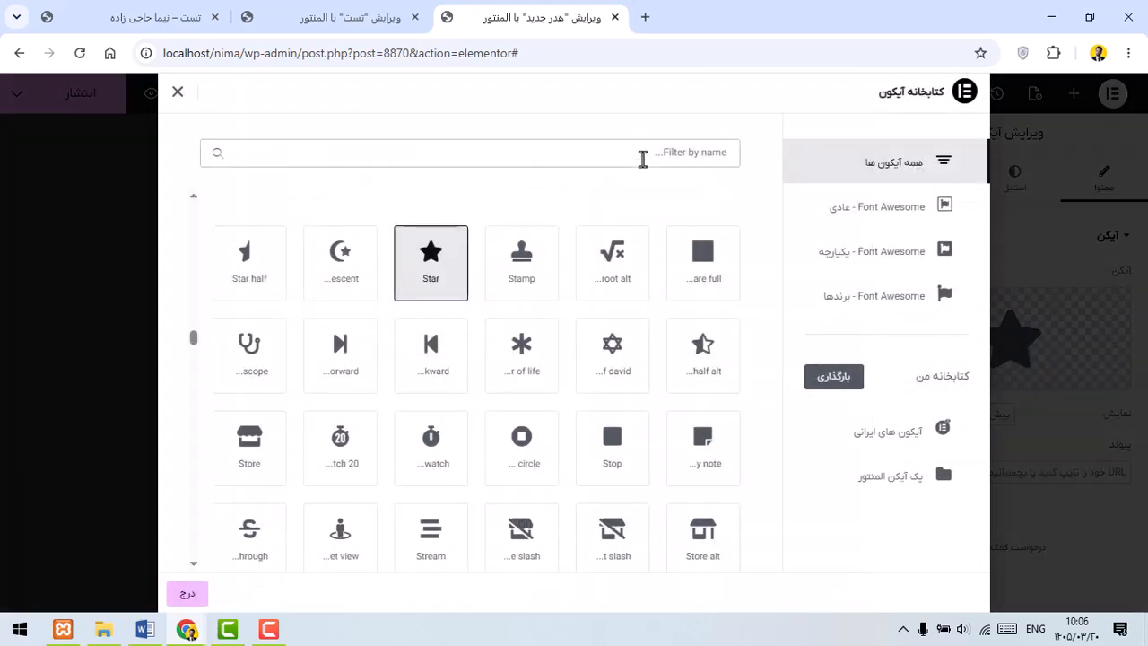
{"action": "type", "text": "menu"}
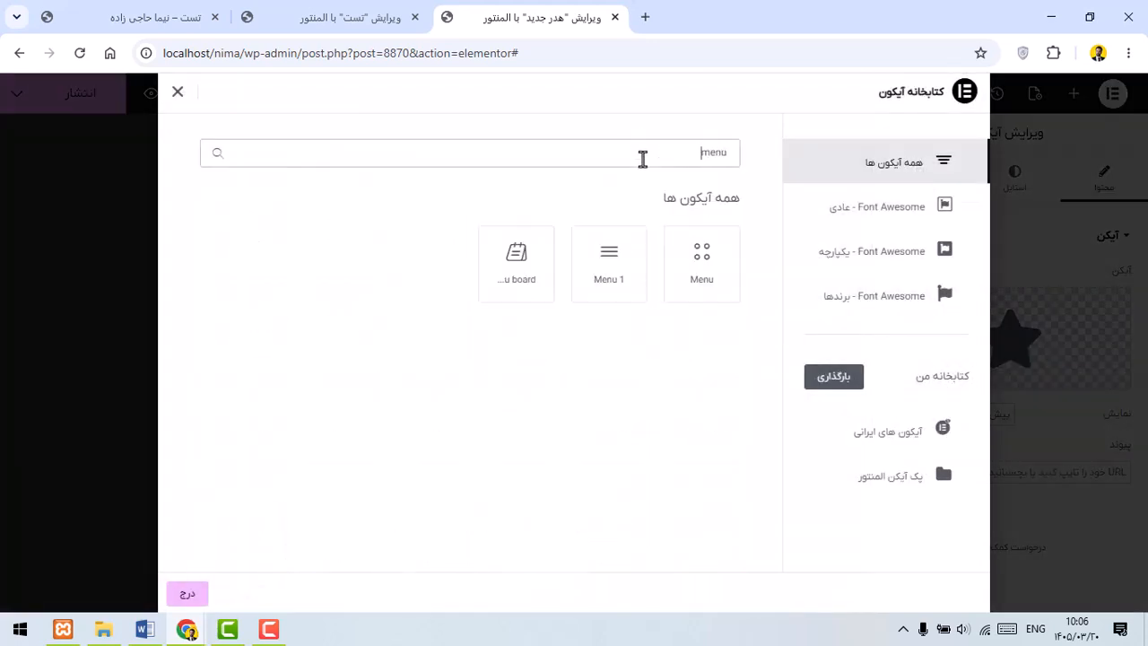
{"action": "left_click", "coordinate": [631, 289]}
{"action": "left_click", "coordinate": [170, 594]}
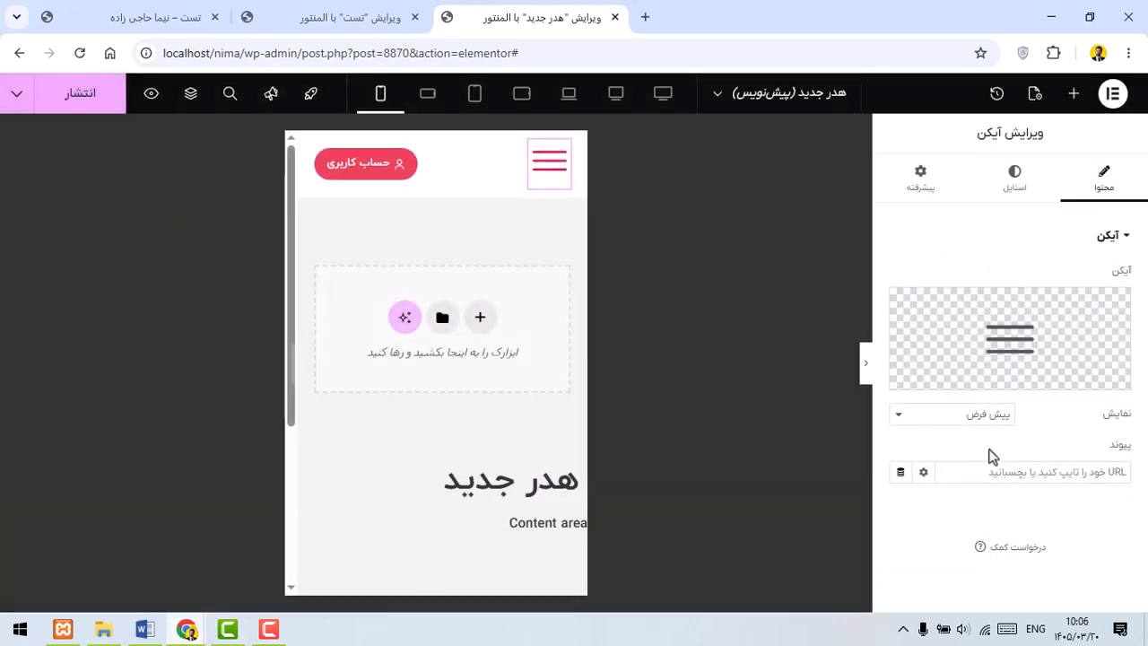
Step: Set the menu icon's primary colour to black and its size to 40 px
{"action": "left_click", "coordinate": [998, 199]}
{"action": "left_click", "coordinate": [901, 346]}
{"action": "left_click_drag", "start_coordinate": [833, 225], "coordinate": [804, 259]}
{"action": "left_click", "coordinate": [933, 373]}
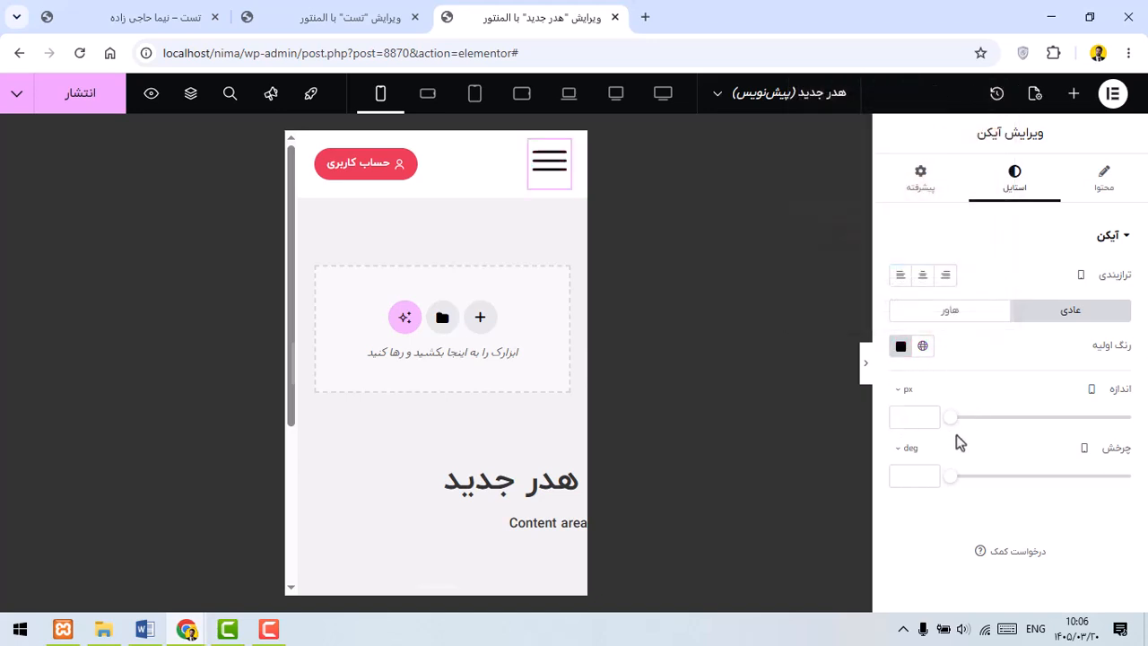
{"action": "left_click_drag", "start_coordinate": [953, 427], "coordinate": [976, 422]}
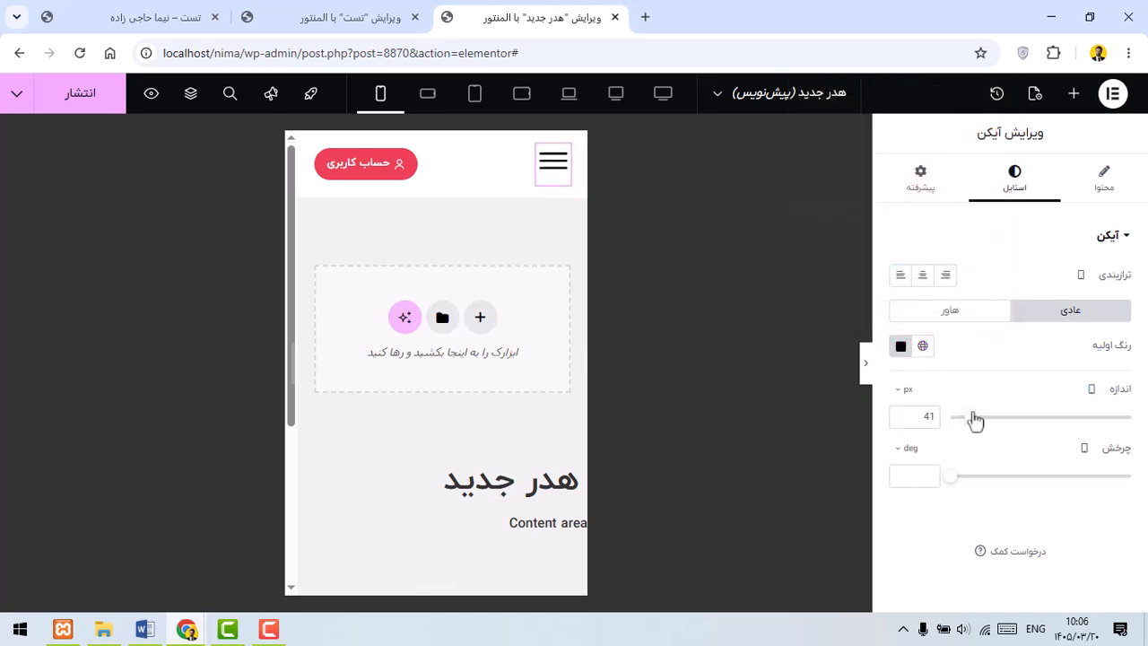
Step: Unlink the menu icon's margins and set its bottom margin to -8 px
{"action": "left_click", "coordinate": [922, 184]}
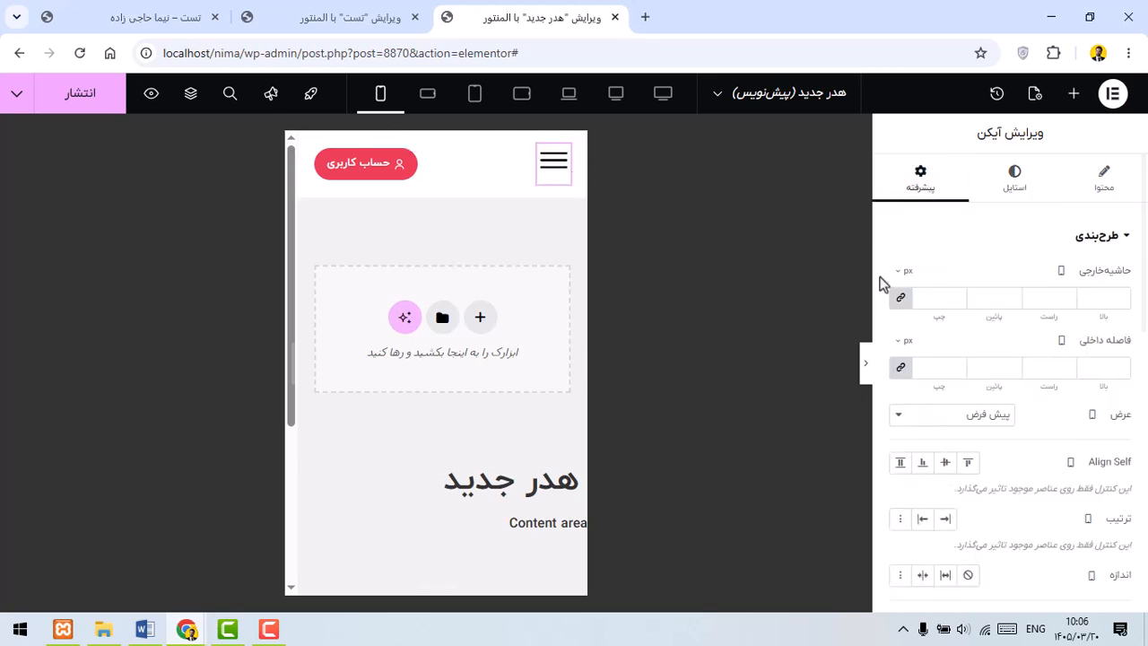
{"action": "left_click", "coordinate": [901, 301]}
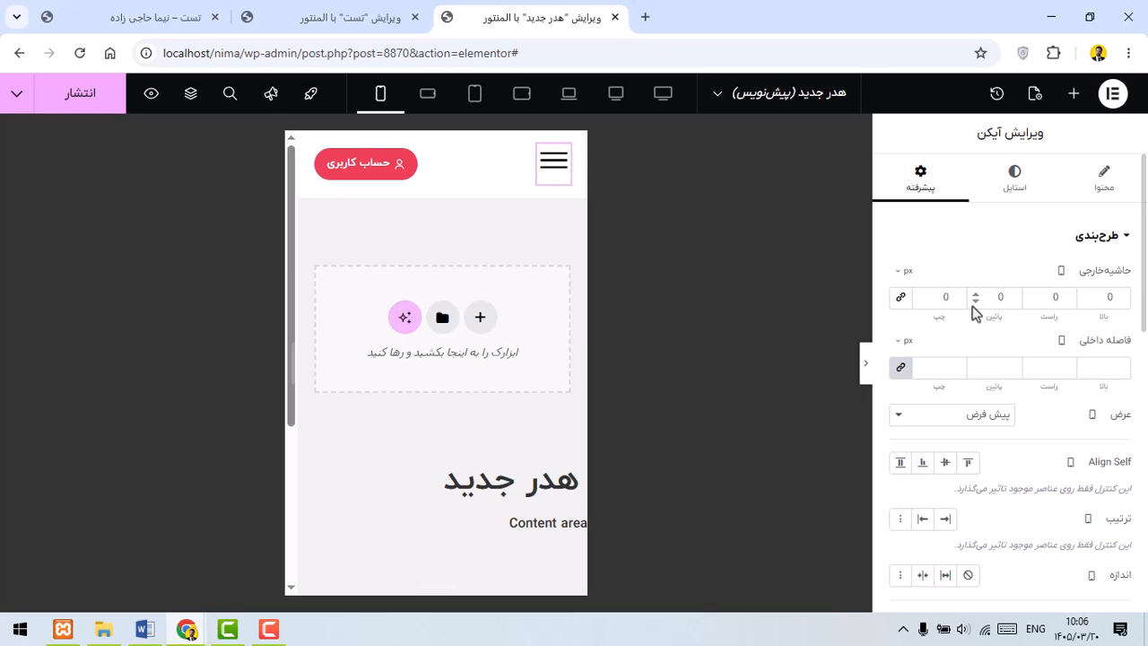
{"action": "left_click", "coordinate": [975, 301]}
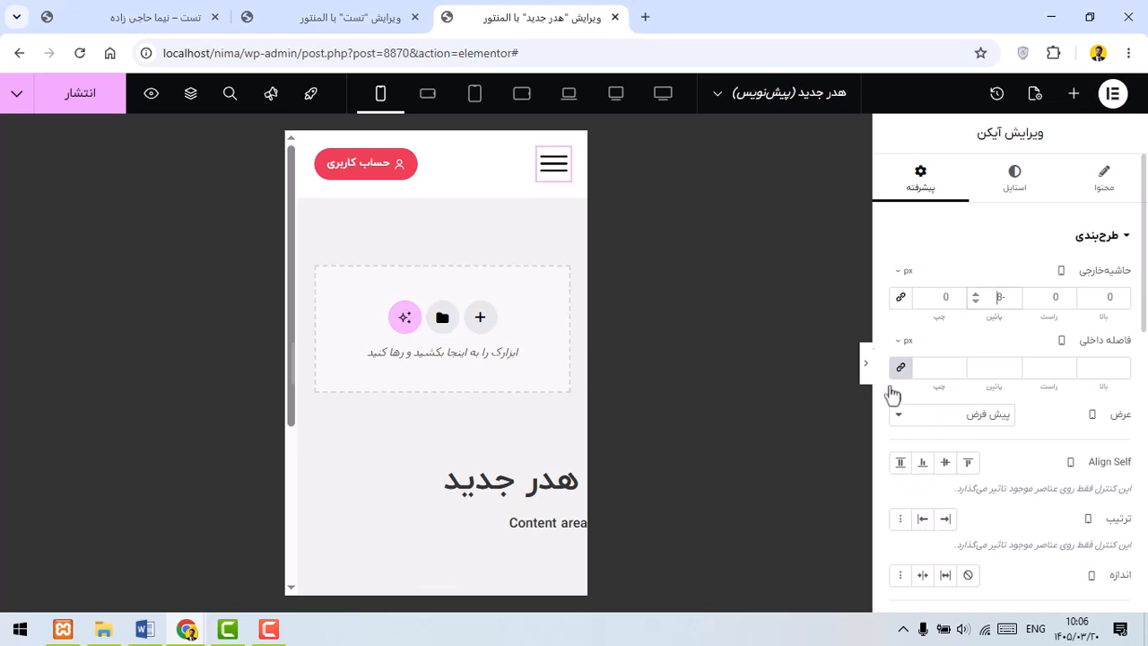
Step: Set the menu icon's hover colour to the global red and preview the hover effect
{"action": "left_click", "coordinate": [1014, 179]}
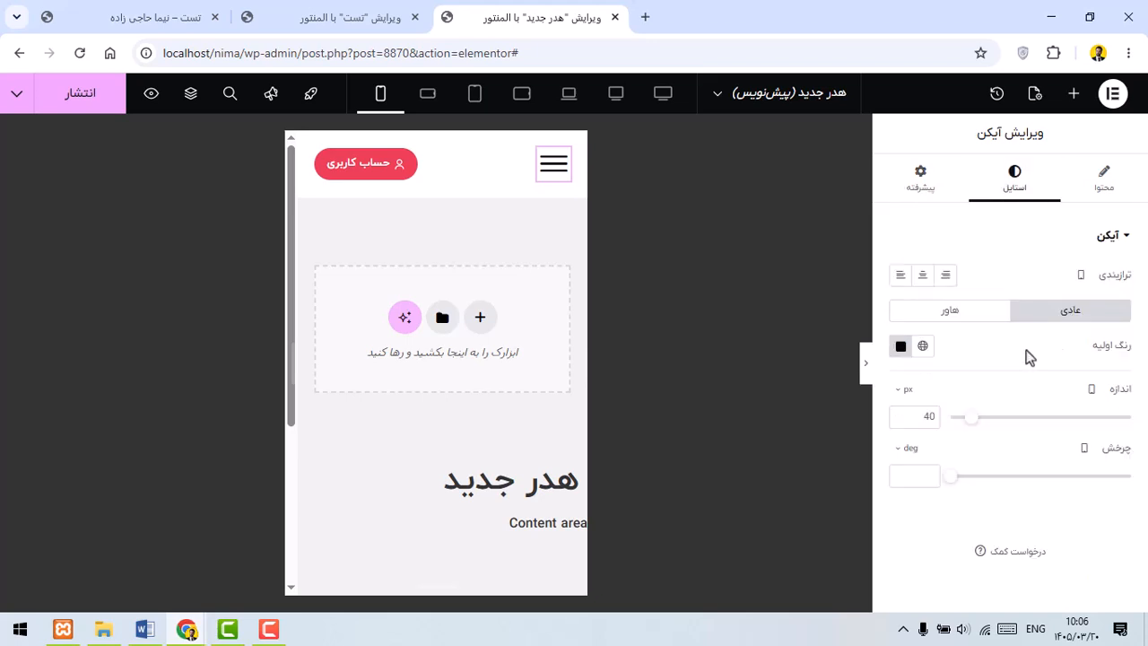
{"action": "left_click", "coordinate": [950, 309]}
{"action": "left_click", "coordinate": [923, 346]}
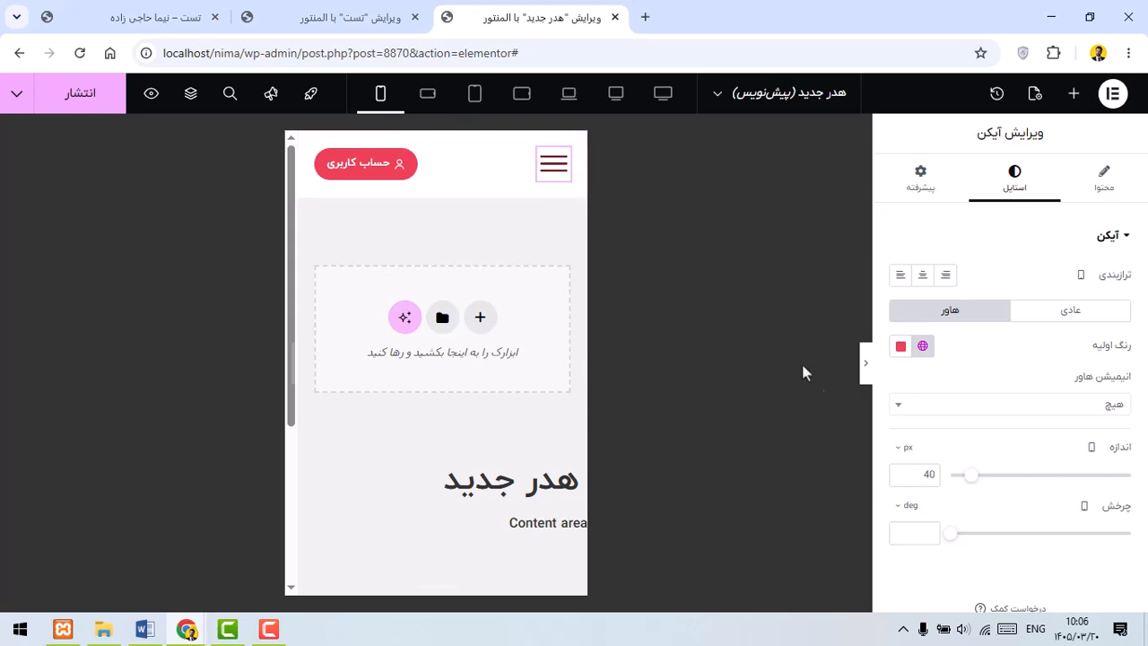
{"action": "left_click", "coordinate": [864, 363]}
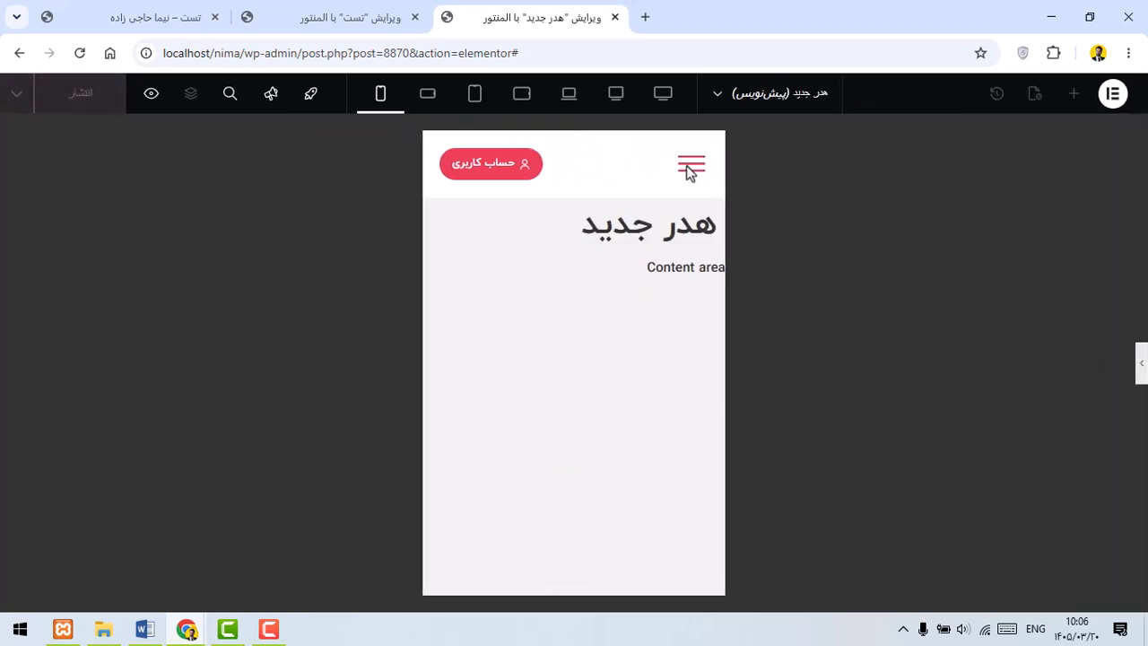
{"action": "left_click", "coordinate": [1142, 363]}
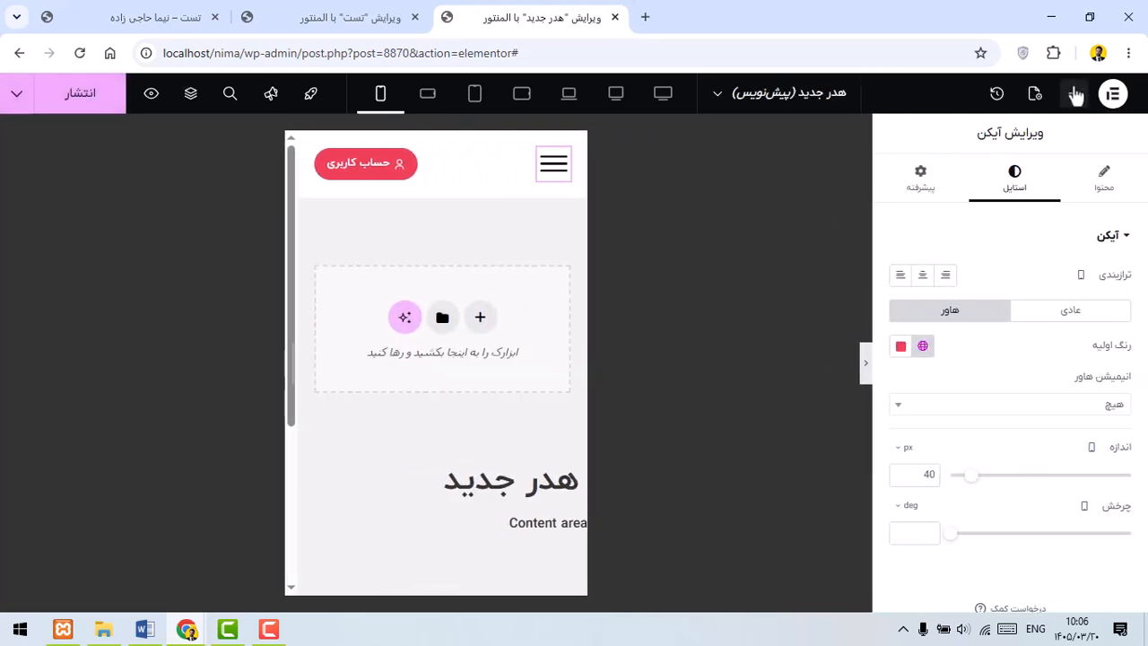
Step: Search the widgets for "off" and add an Off-Canvas widget to the header between the menu icon and the account button
{"action": "left_click", "coordinate": [1067, 94]}
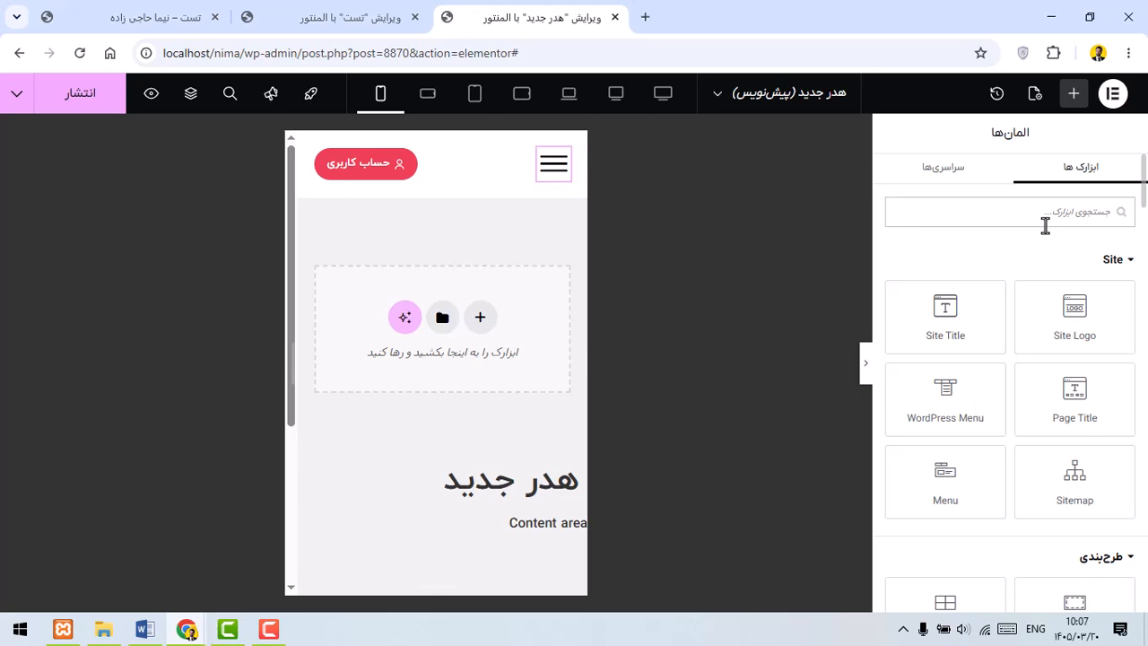
{"action": "left_click", "coordinate": [1045, 223]}
{"action": "type", "text": "off"}
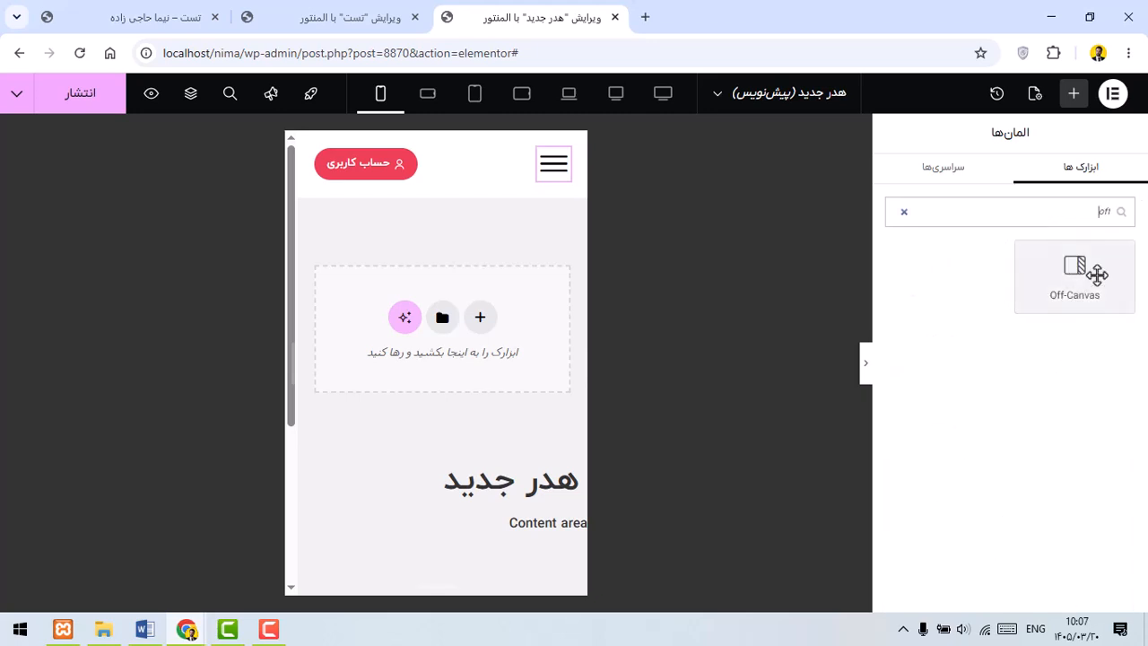
{"action": "left_click_drag", "start_coordinate": [1085, 284], "coordinate": [540, 220]}
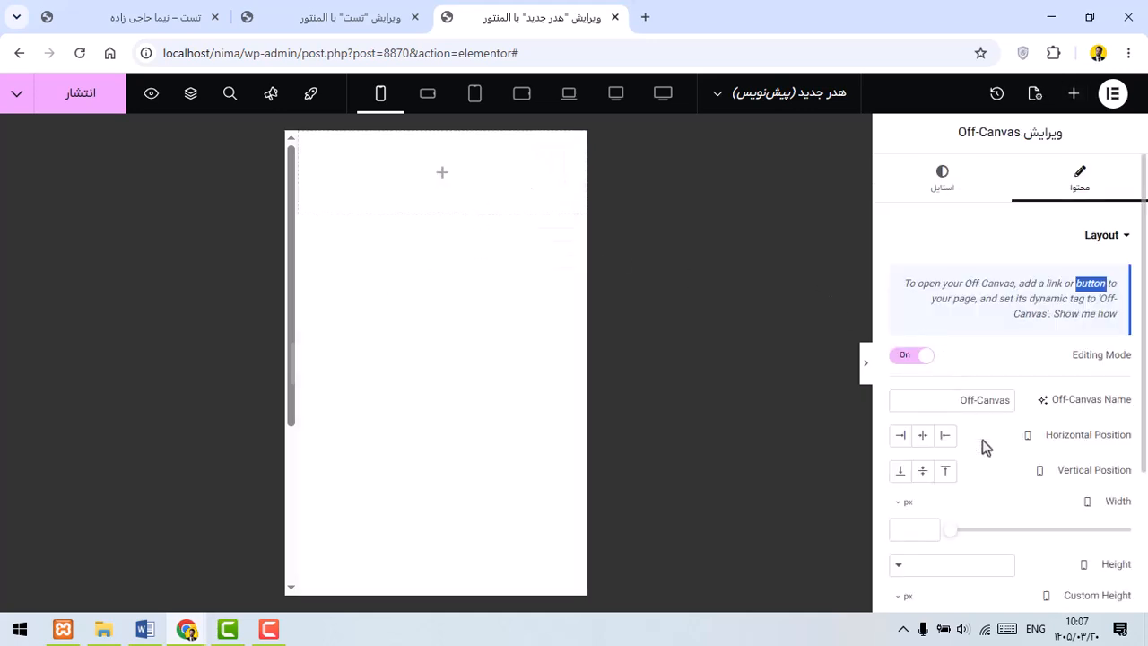
Step: Set the Off-Canvas width to 300 px and turn its editing mode off
{"action": "scroll", "coordinate": [982, 439], "scroll_direction": "down", "scroll_amount": 2}
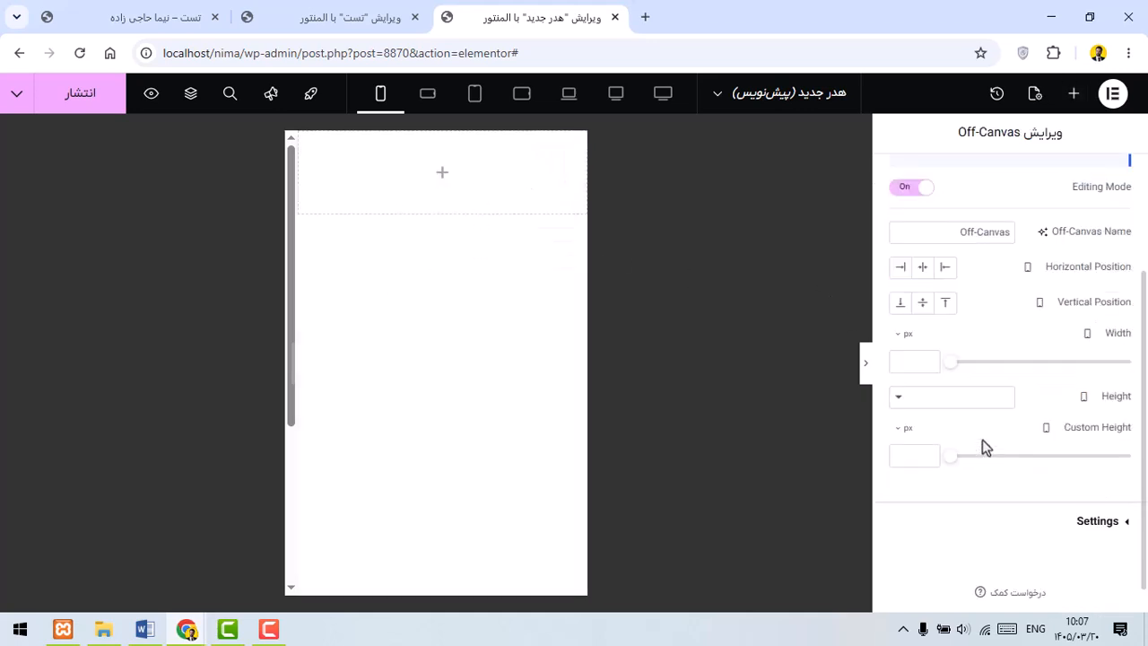
{"action": "left_click", "coordinate": [936, 368]}
{"action": "type", "text": "300"}
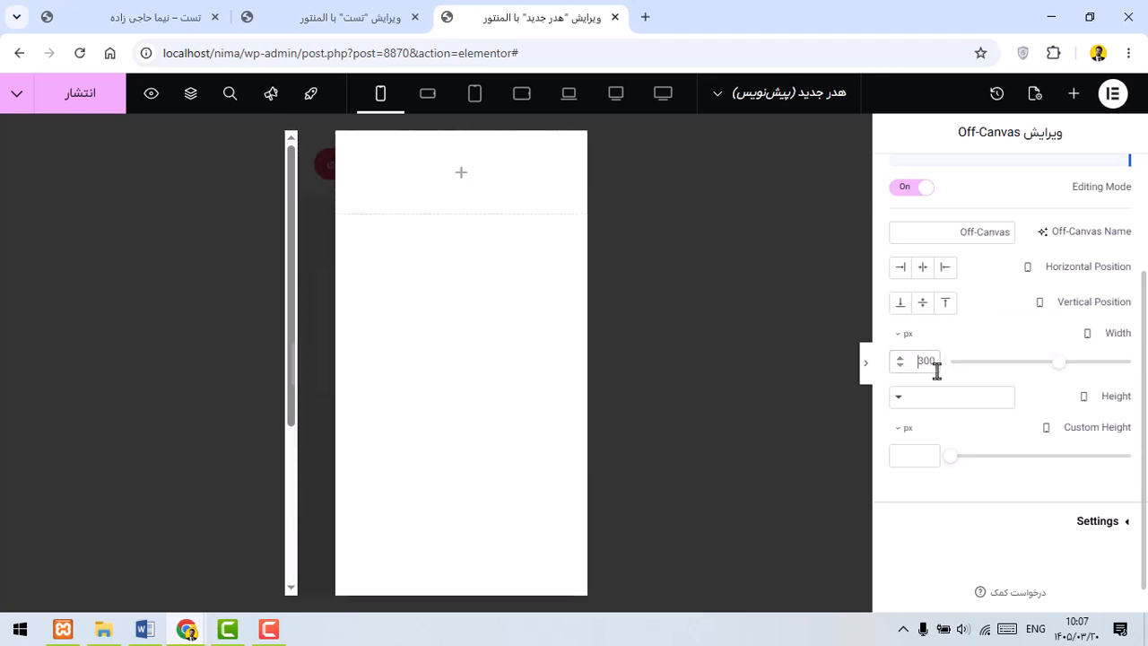
{"action": "scroll", "coordinate": [1069, 287], "scroll_direction": "up", "scroll_amount": 2}
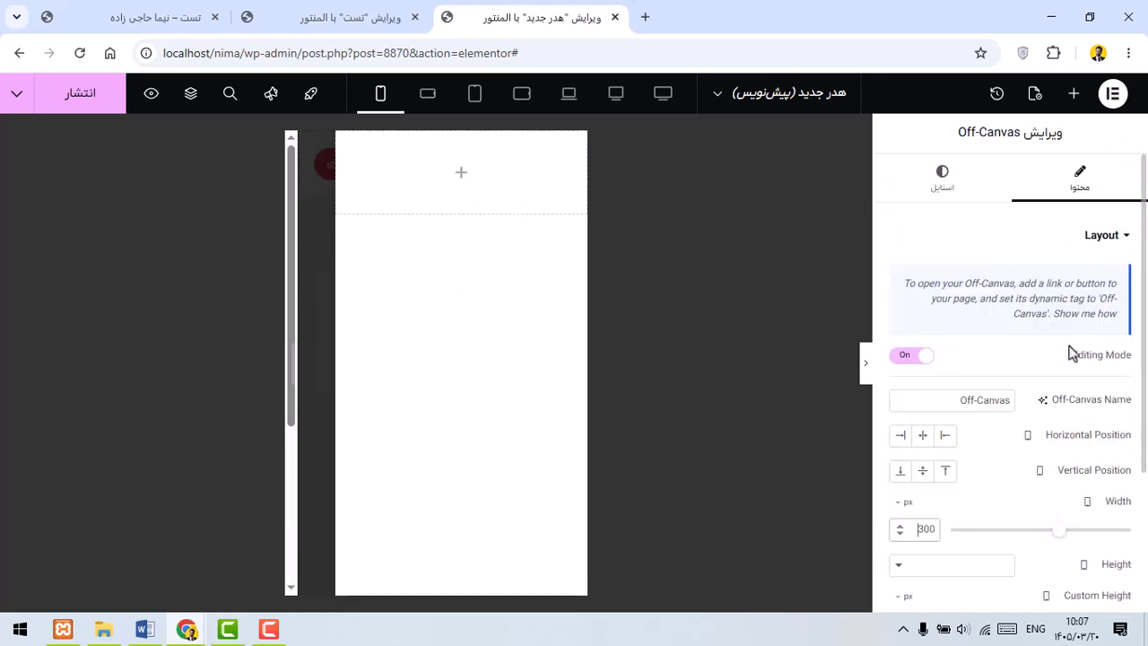
{"action": "left_click", "coordinate": [914, 356]}
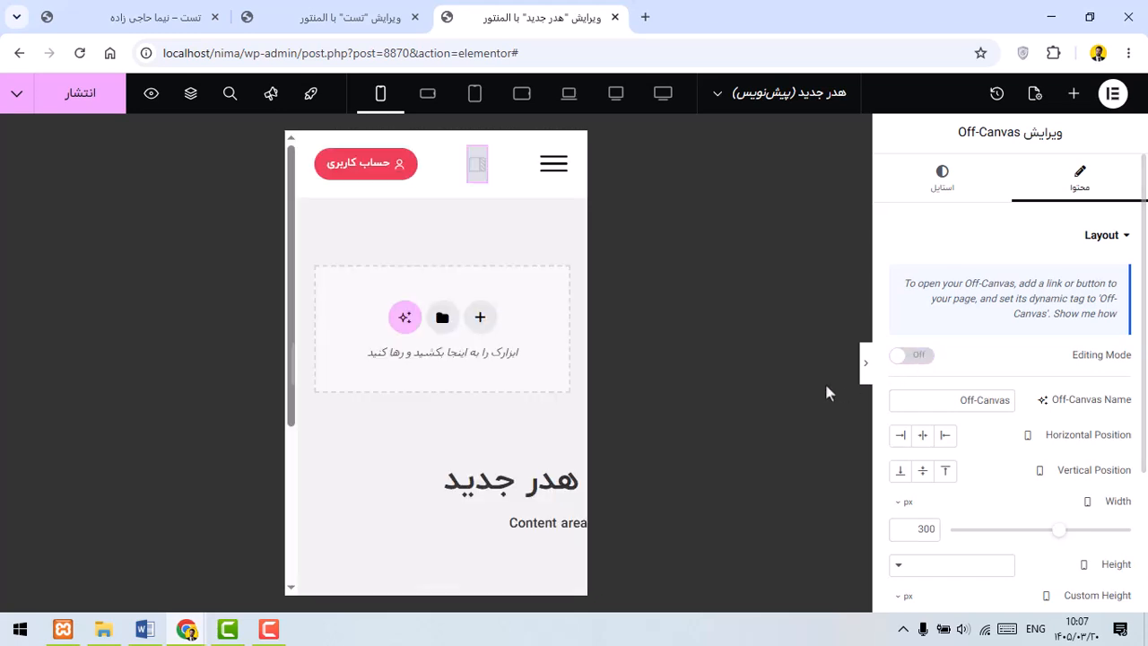
Step: Assign the Off-Canvas dynamic tag to the menu icon's link
{"action": "left_click", "coordinate": [546, 159]}
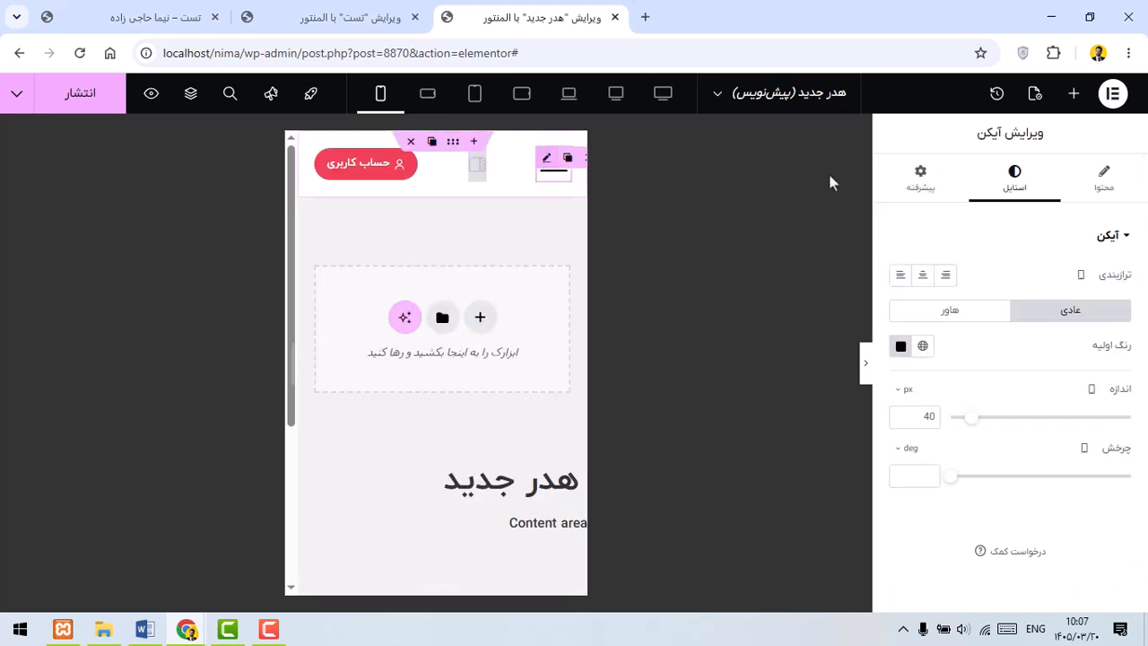
{"action": "left_click", "coordinate": [1103, 178]}
{"action": "left_click", "coordinate": [901, 472]}
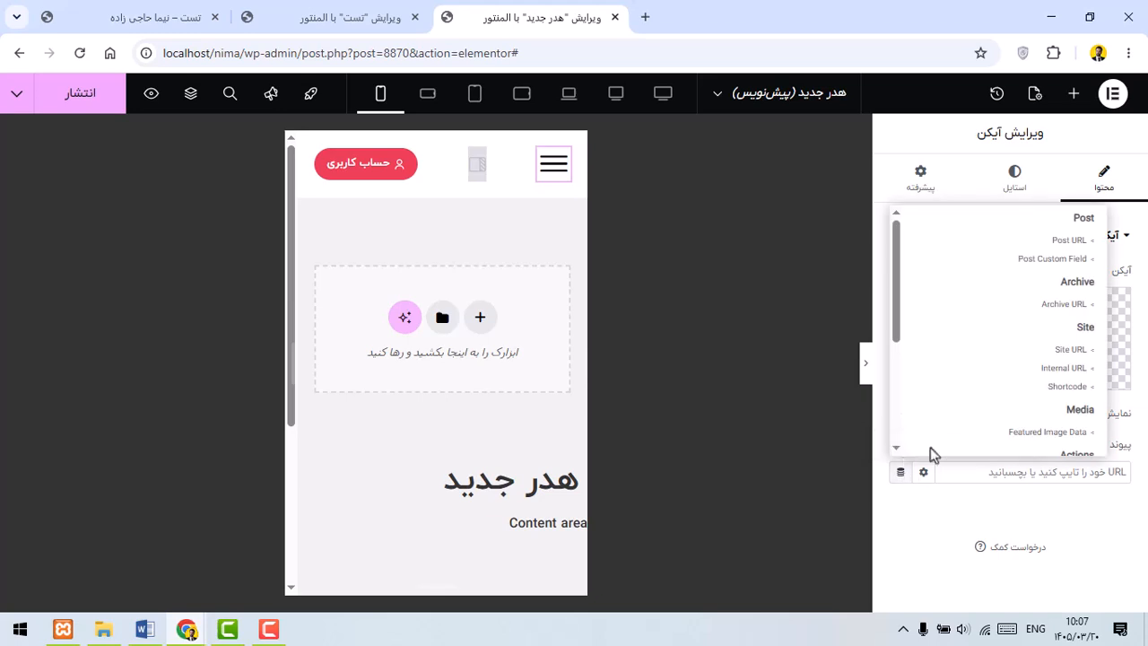
{"action": "left_click", "coordinate": [900, 472]}
{"action": "left_click", "coordinate": [900, 472]}
{"action": "scroll", "coordinate": [1027, 292], "scroll_direction": "down", "scroll_amount": 2}
{"action": "scroll", "coordinate": [1027, 292], "scroll_direction": "down", "scroll_amount": 1}
{"action": "left_click", "coordinate": [1065, 313]}
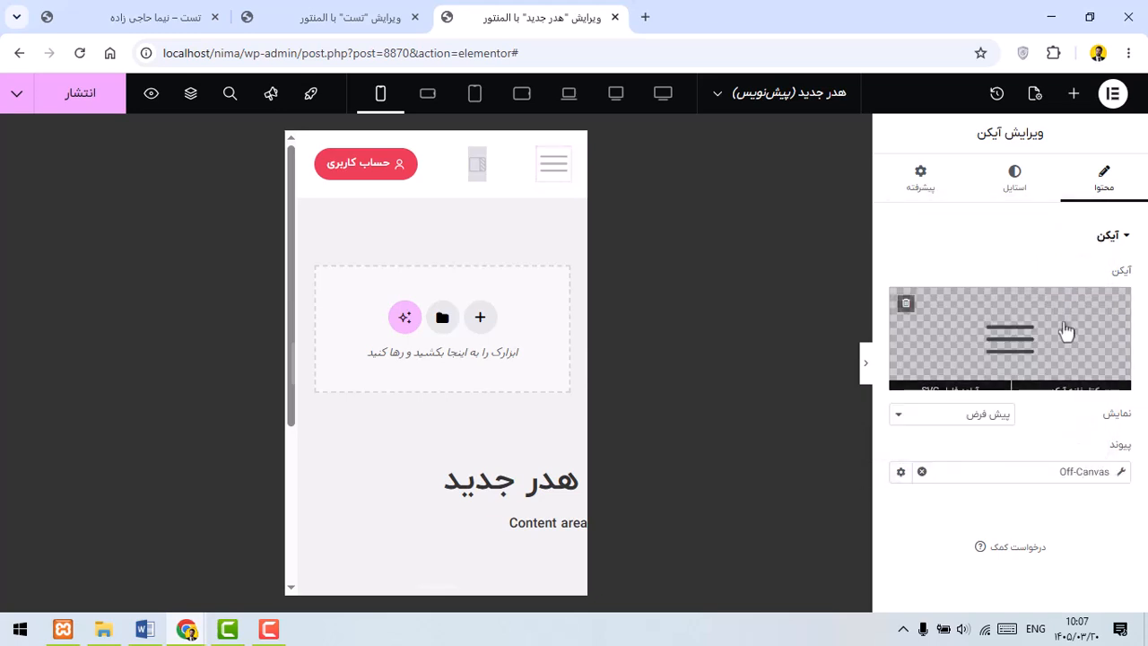
Step: Set the icon link's action to Open Off-Canvas and choose the header's Off-Canvas widget as its target
{"action": "left_click", "coordinate": [1121, 476]}
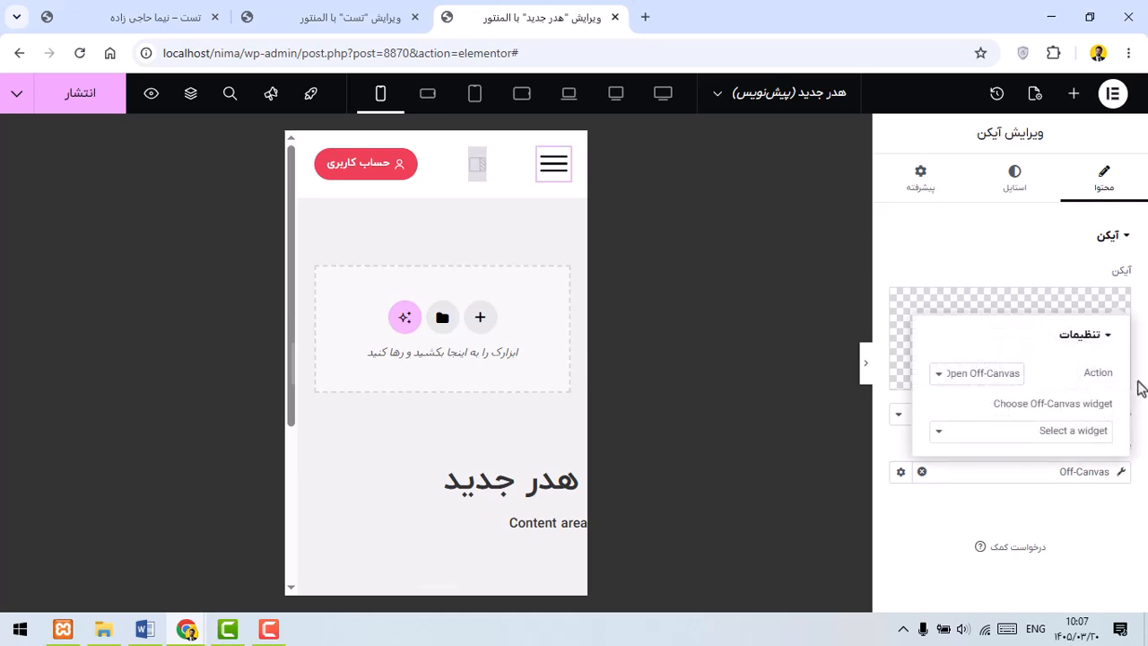
{"action": "left_click", "coordinate": [992, 375]}
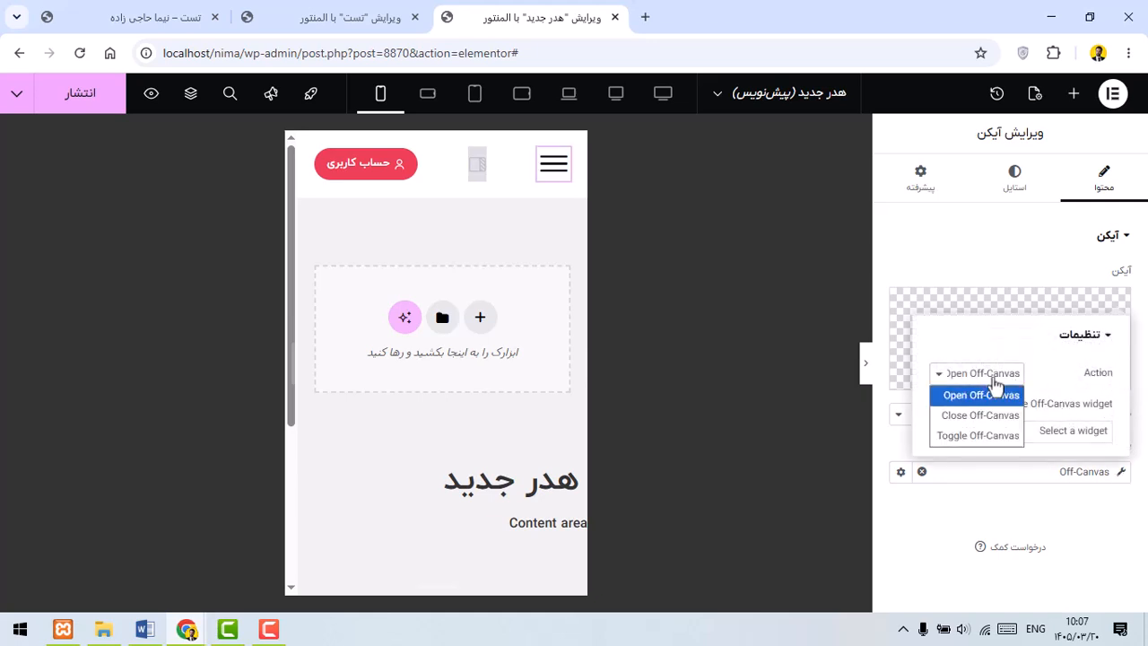
{"action": "left_click", "coordinate": [960, 399]}
{"action": "left_click", "coordinate": [1051, 431]}
{"action": "left_click", "coordinate": [1055, 473]}
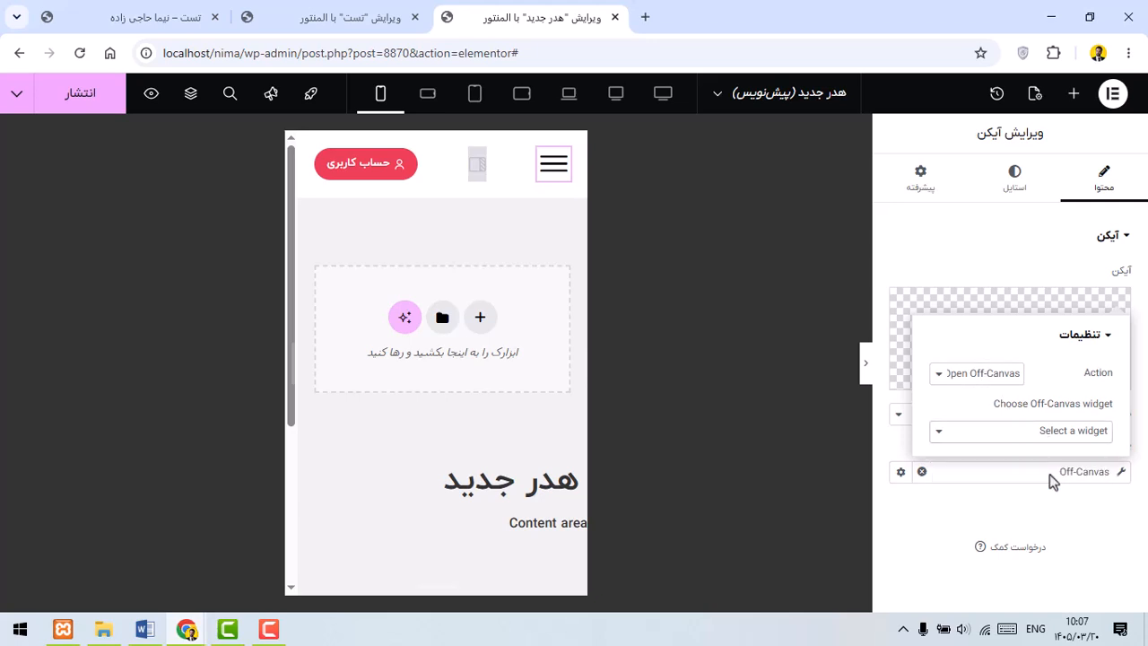
{"action": "left_click", "coordinate": [1083, 513]}
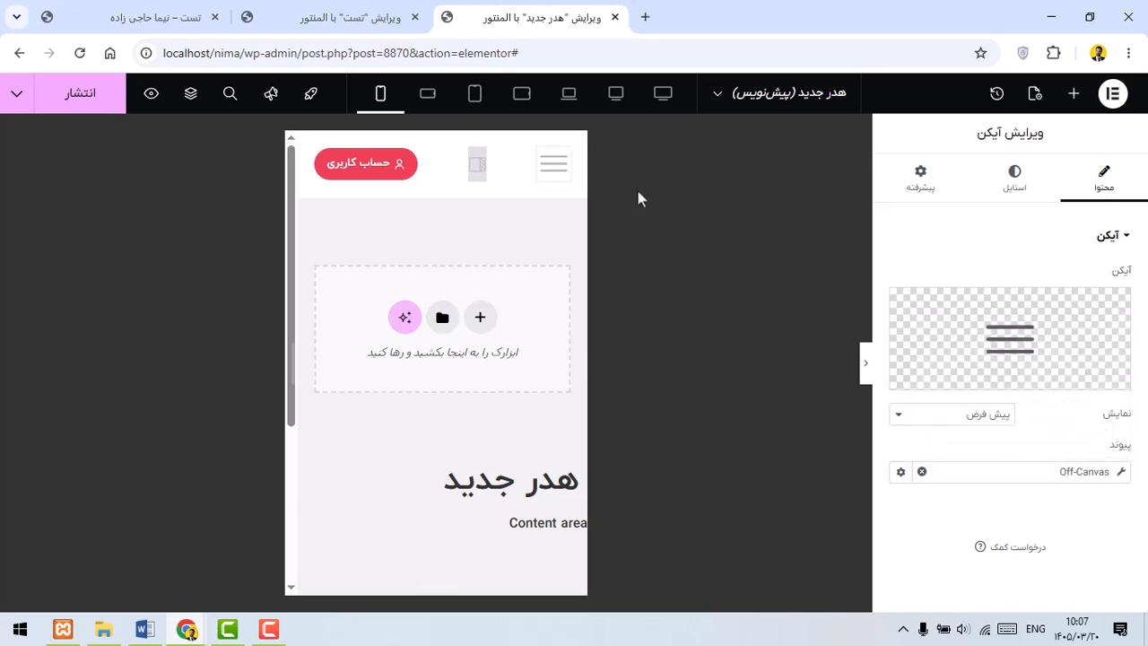
Step: Test opening the off-canvas from the menu icon, then show the page structure and dock it beside the canvas
{"action": "left_click", "coordinate": [557, 182]}
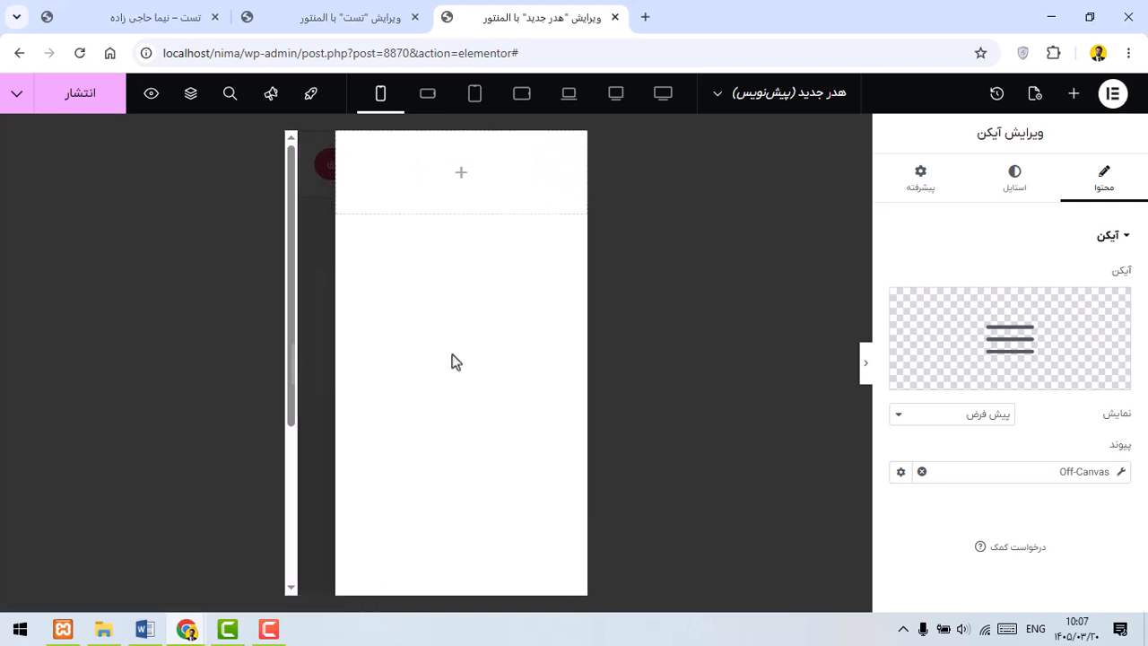
{"action": "right_click", "coordinate": [474, 188]}
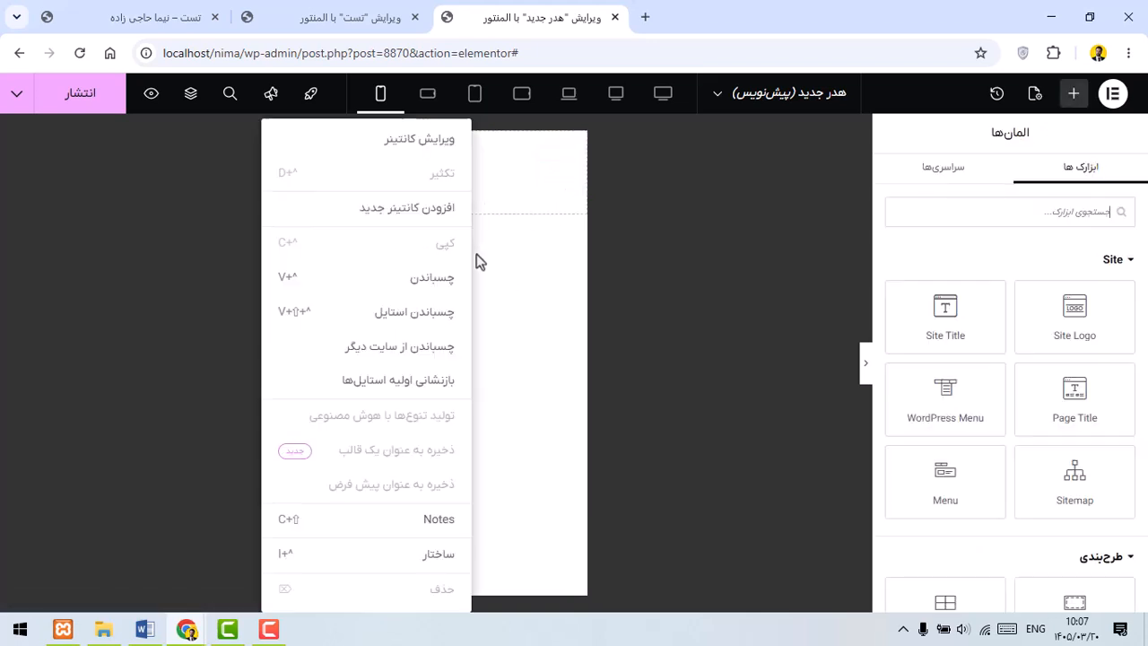
{"action": "left_click", "coordinate": [440, 554]}
{"action": "left_click_drag", "start_coordinate": [185, 174], "coordinate": [5, 173]}
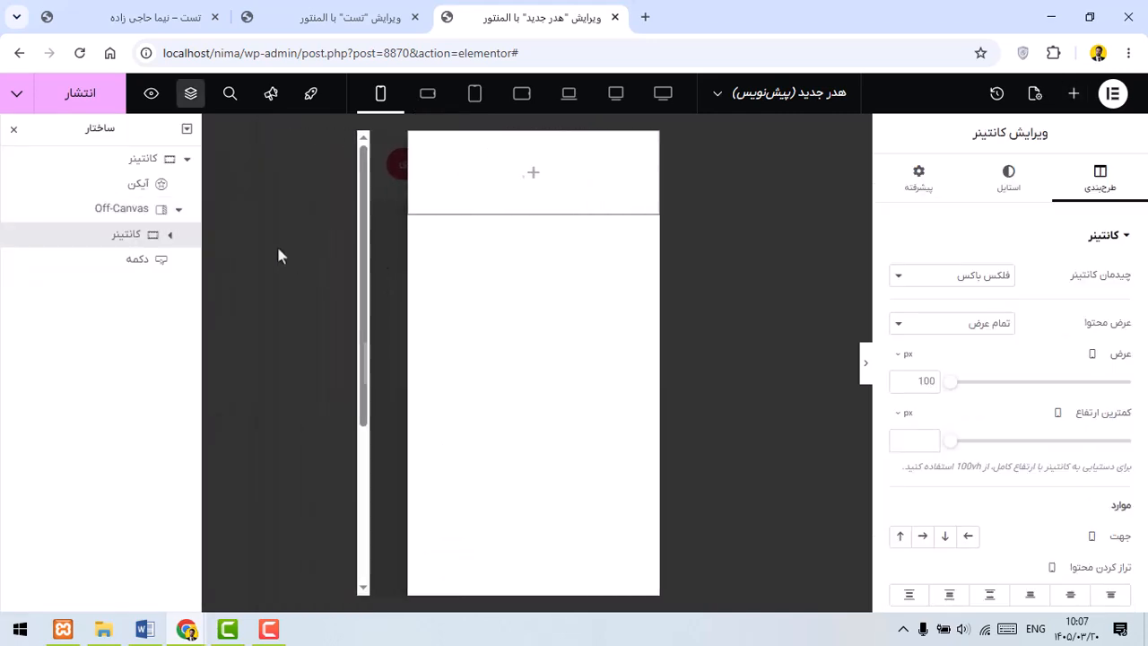
Step: Rename the Off-Canvas element as "منو 1" in the structure and use the same text as its Off-Canvas Name
{"action": "left_click", "coordinate": [177, 212]}
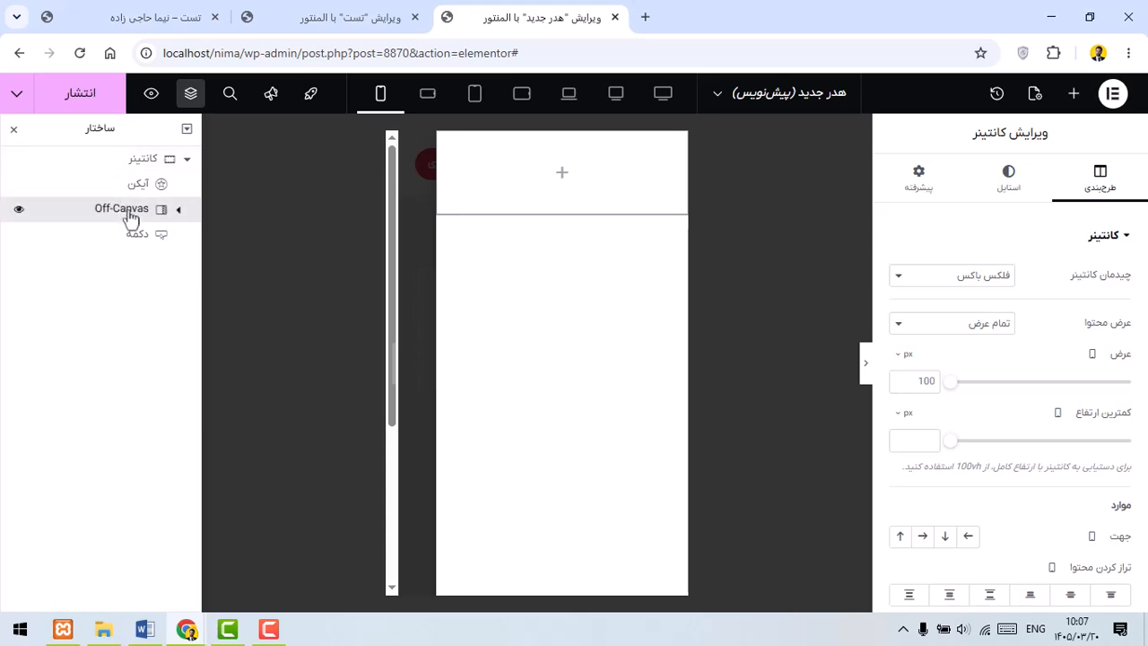
{"action": "double_click", "coordinate": [122, 213]}
{"action": "type", "text": "منو 1"}
{"action": "double_click", "coordinate": [121, 219]}
{"action": "key", "text": "ctrl+c"}
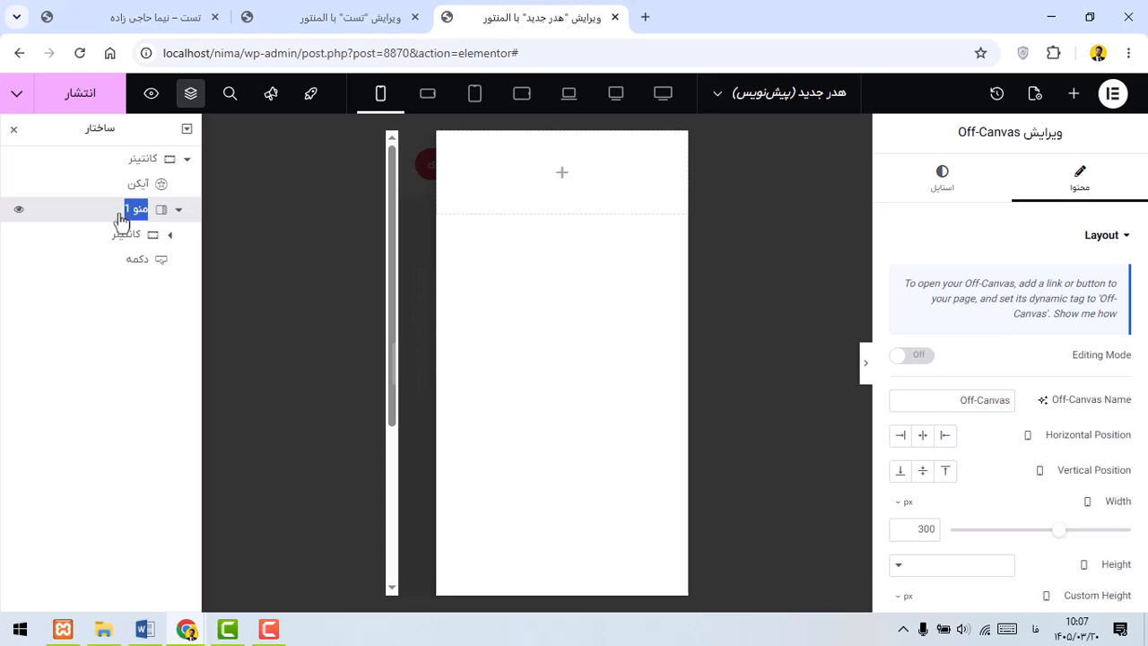
{"action": "triple_click", "coordinate": [987, 399]}
{"action": "key", "text": "ctrl+v"}
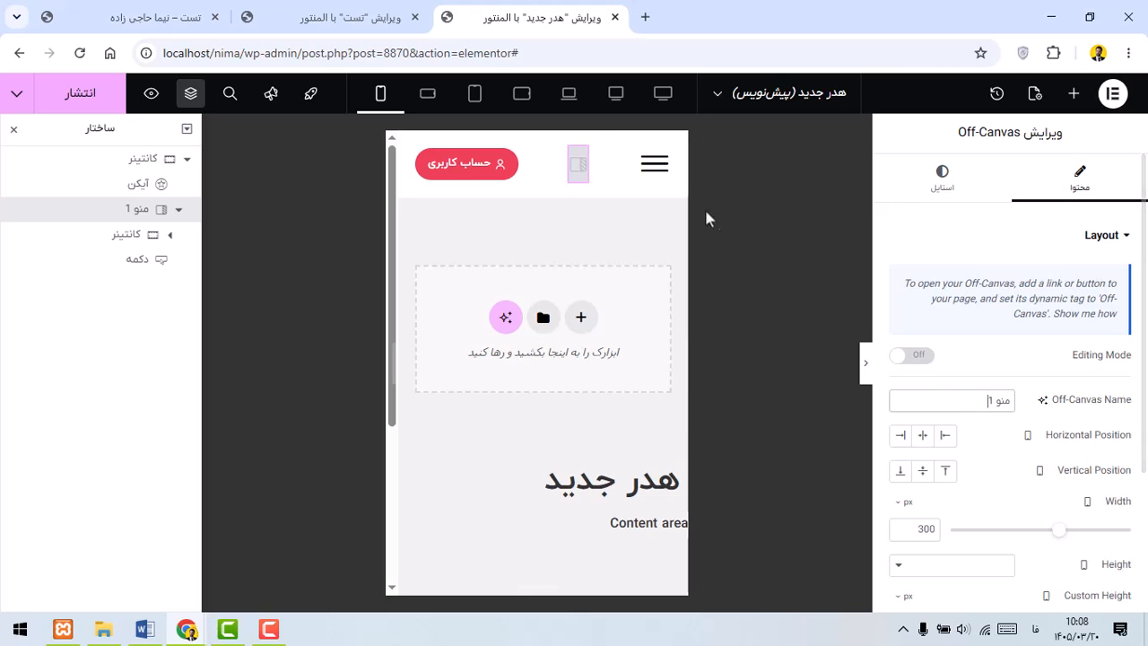
Step: Check the menu icon's Off-Canvas link settings and reopen the "منو 1" off-canvas for editing
{"action": "left_click", "coordinate": [652, 176]}
{"action": "left_click", "coordinate": [1062, 478]}
{"action": "left_click", "coordinate": [1088, 509]}
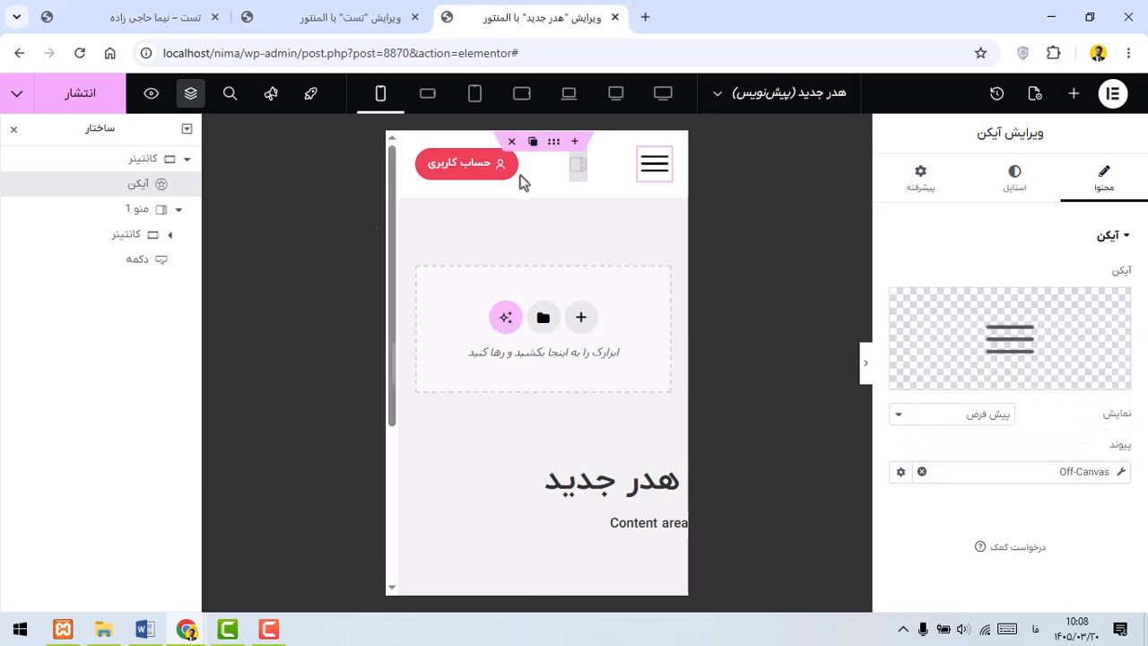
{"action": "left_click", "coordinate": [177, 208]}
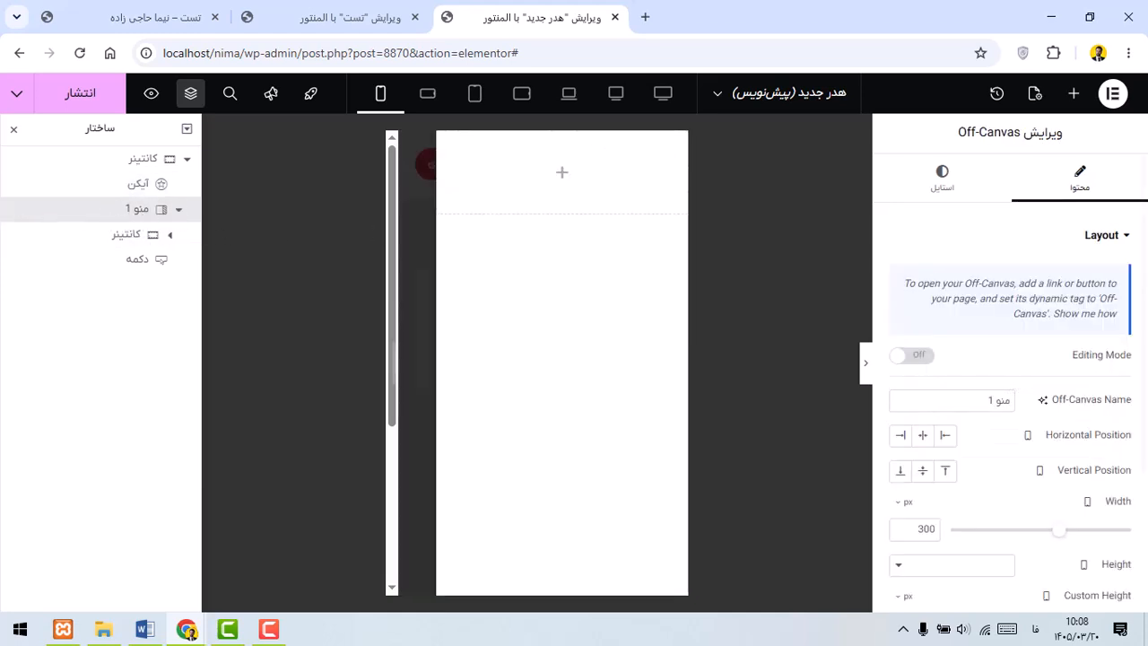
Step: Set the mobile entrance animation of the "منو 1" off-canvas to Slide In Right
{"action": "scroll", "coordinate": [1061, 399], "scroll_direction": "down", "scroll_amount": 3}
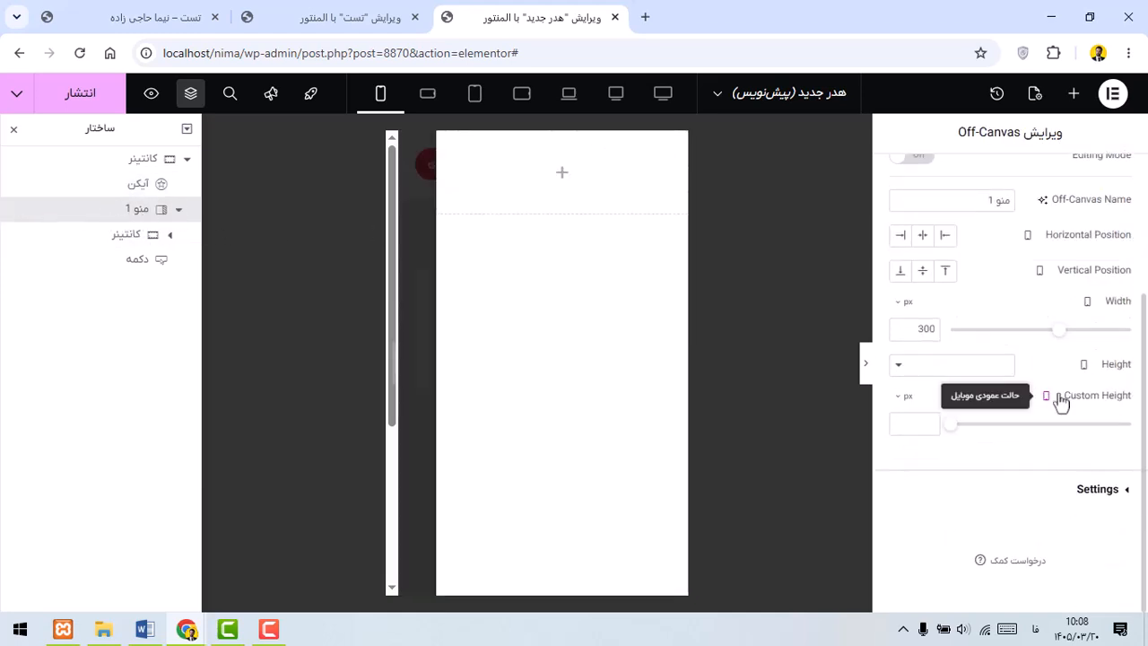
{"action": "left_click", "coordinate": [1097, 489]}
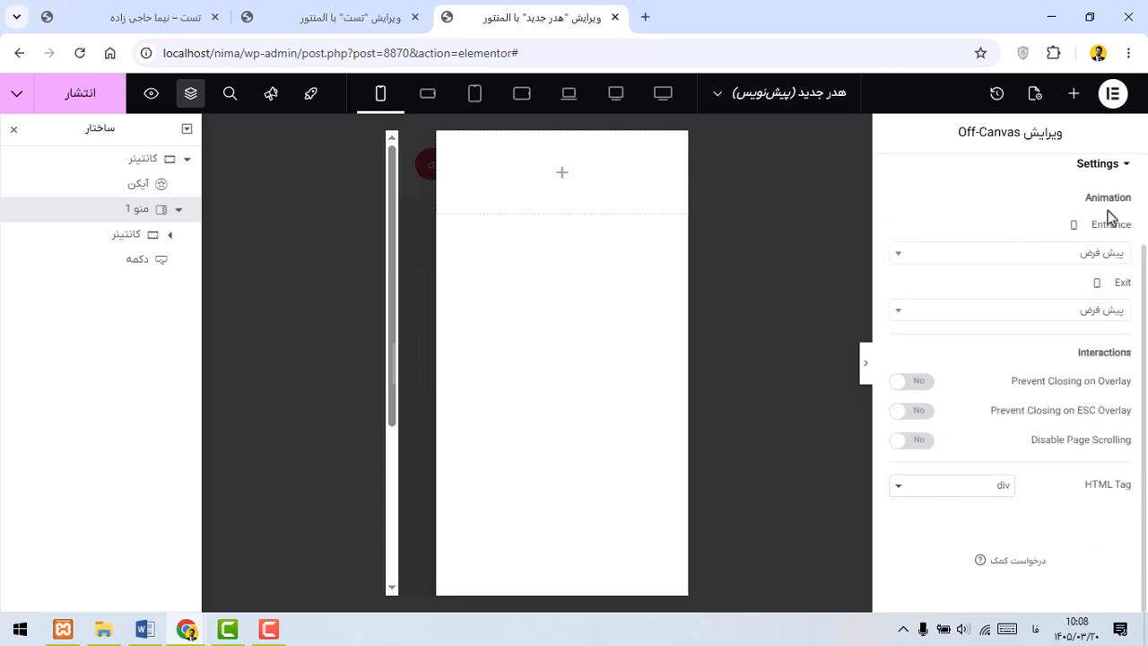
{"action": "left_click", "coordinate": [1095, 258]}
{"action": "scroll", "coordinate": [1054, 377], "scroll_direction": "down", "scroll_amount": 8}
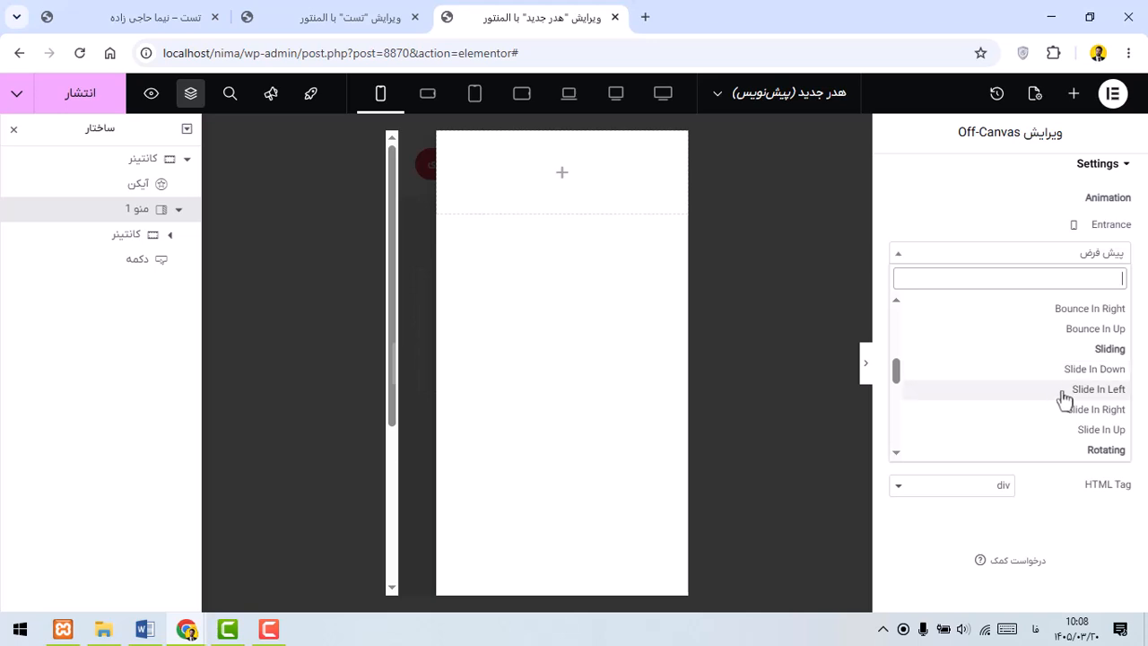
{"action": "left_click", "coordinate": [1063, 411]}
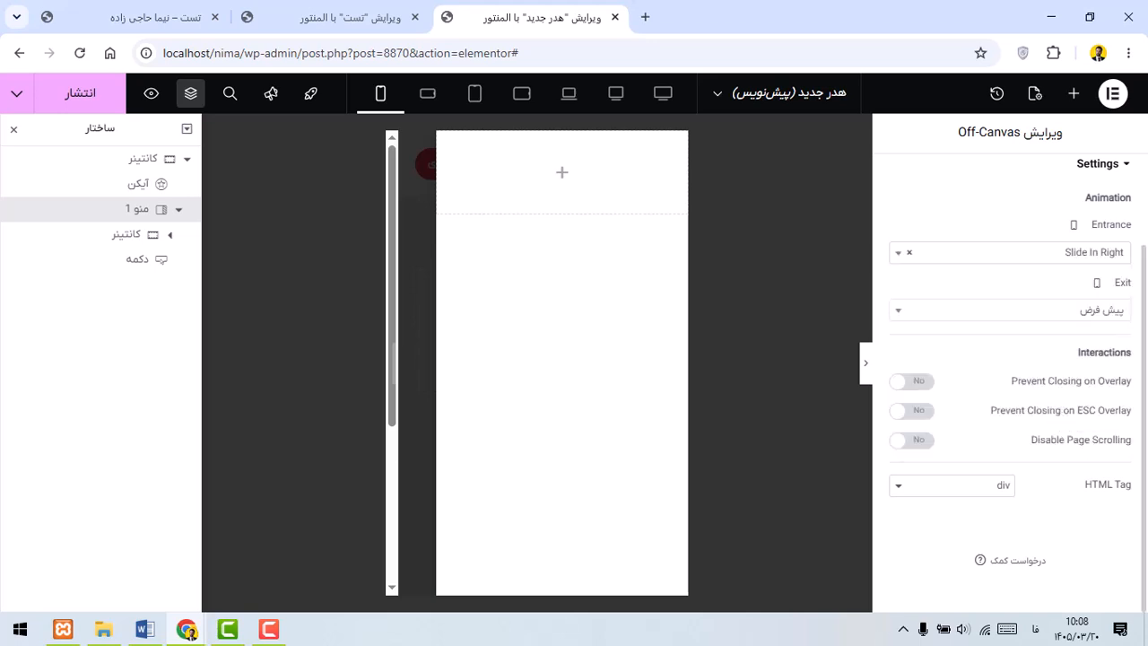
Step: Set the mobile exit animation of the "منو 1" off-canvas to Slide Out Right
{"action": "left_click", "coordinate": [1089, 314]}
{"action": "scroll", "coordinate": [1075, 431], "scroll_direction": "down", "scroll_amount": 3}
{"action": "scroll", "coordinate": [1074, 431], "scroll_direction": "down", "scroll_amount": 3}
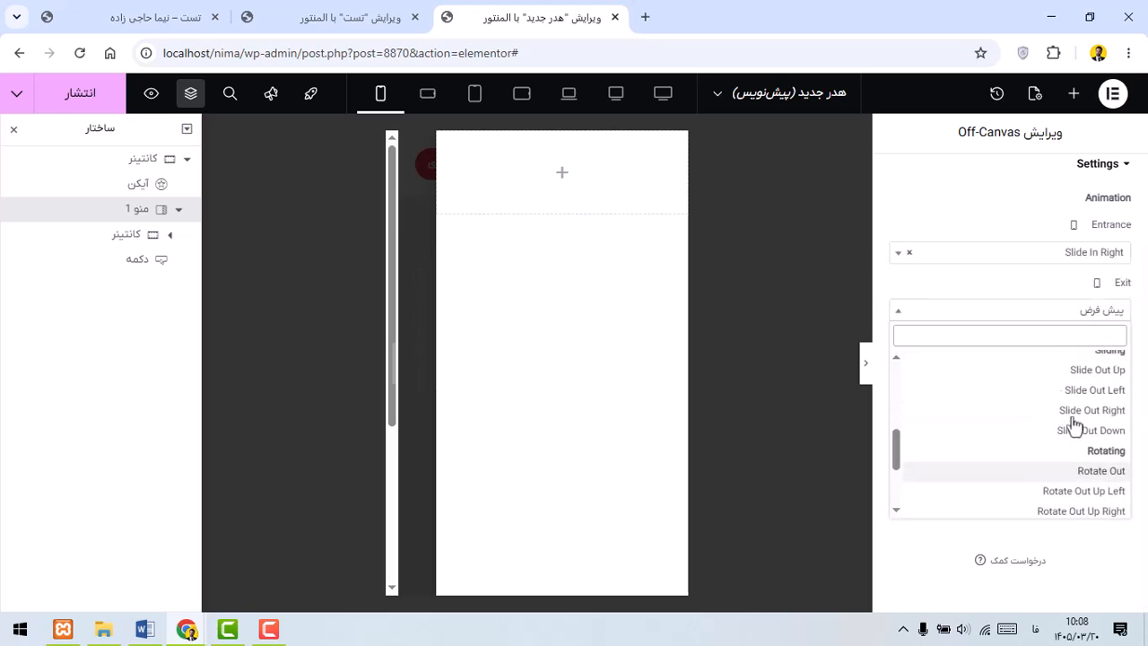
{"action": "scroll", "coordinate": [1075, 430], "scroll_direction": "up", "scroll_amount": 1}
{"action": "left_click", "coordinate": [1091, 429]}
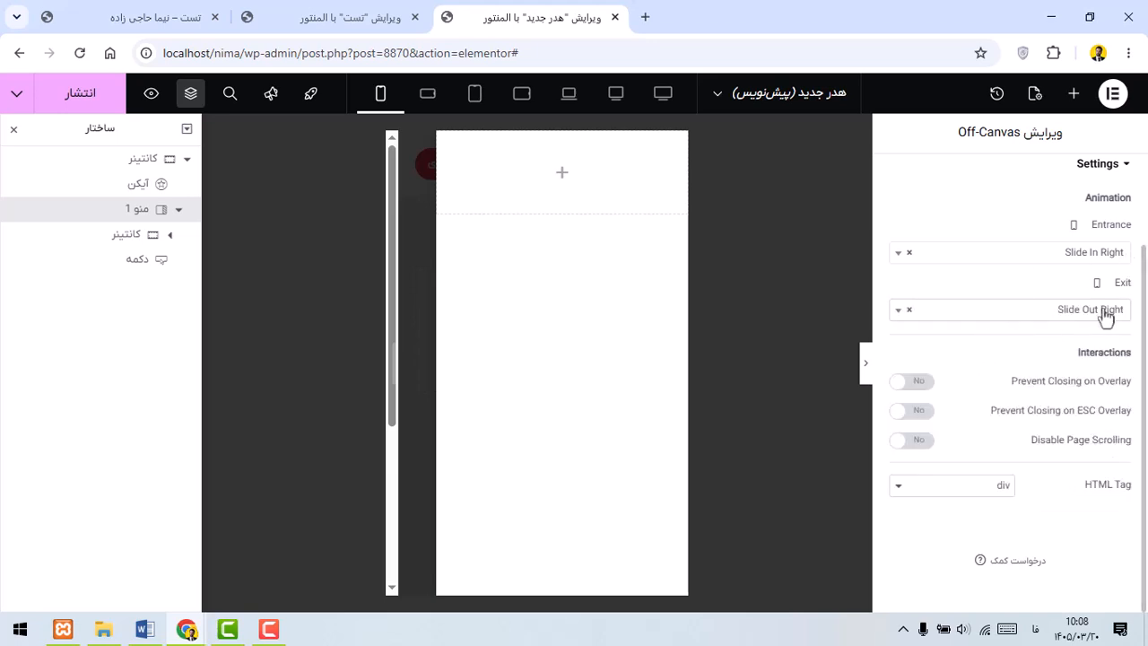
Step: Preview the off-canvas opening from the menu icon in the mobile view, and return to editing
{"action": "left_click", "coordinate": [867, 365]}
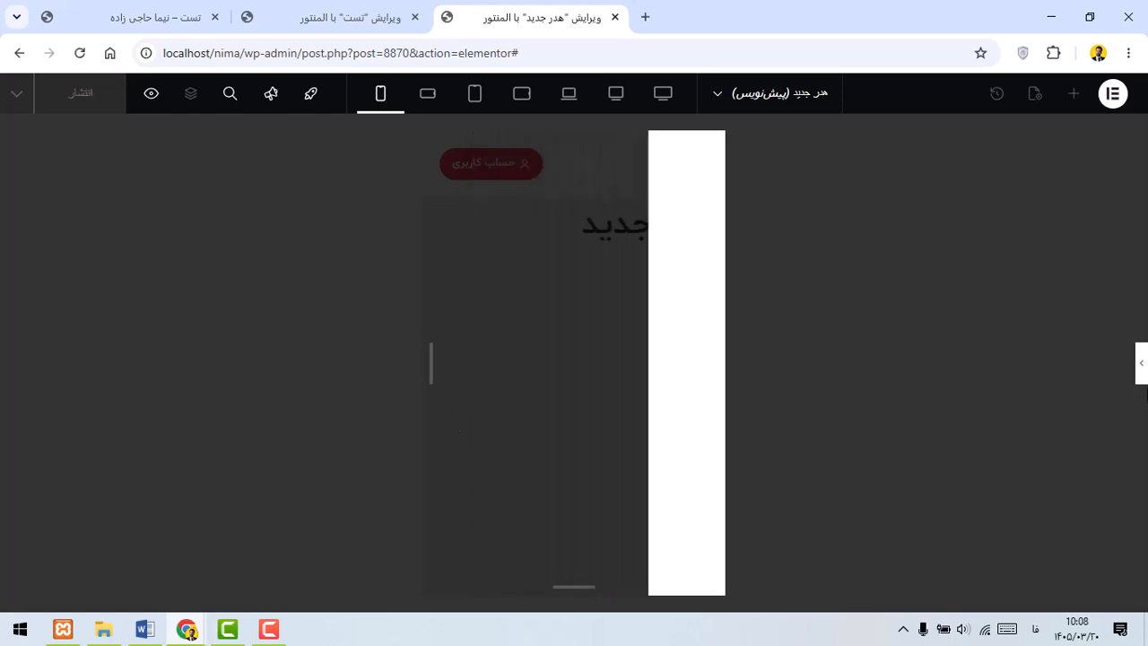
{"action": "left_click", "coordinate": [690, 169]}
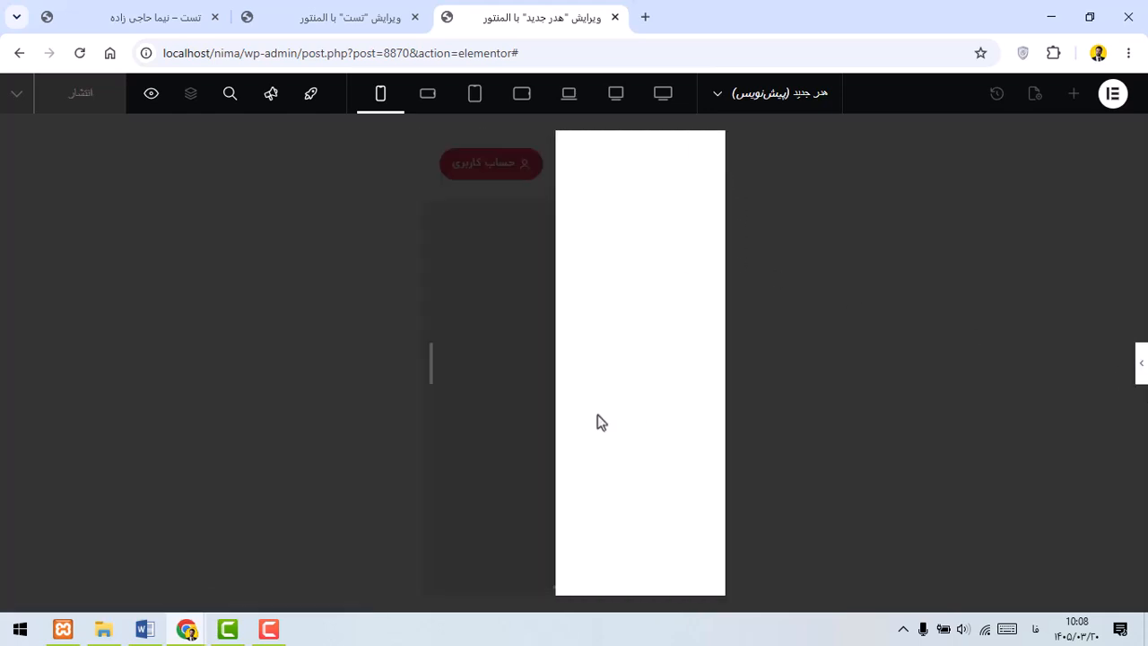
{"action": "left_click", "coordinate": [1142, 364]}
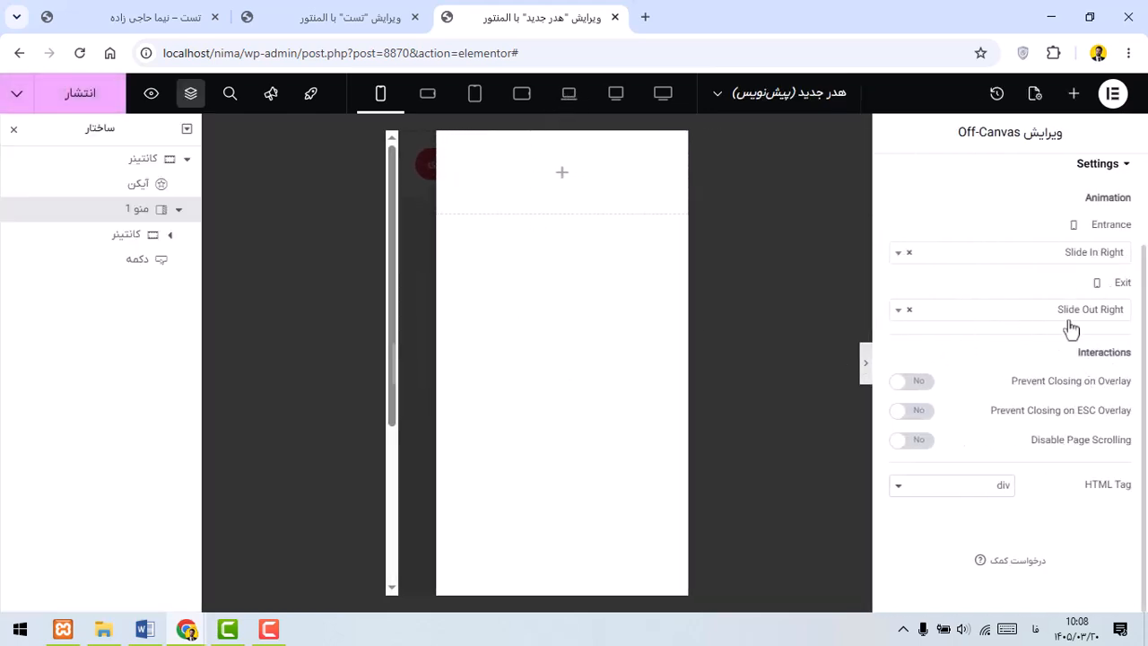
Step: For the desktop view, set the off-canvas entrance to Slide In Right, the exit to Slide Out Right and the animation duration to 0.3 s
{"action": "left_click", "coordinate": [619, 99]}
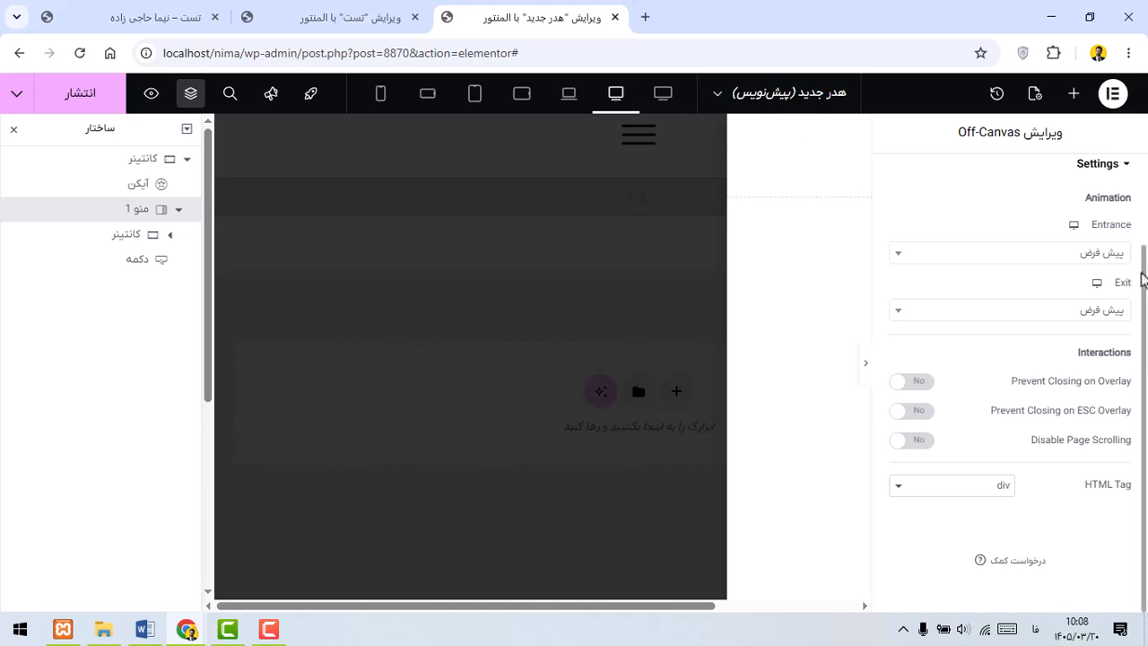
{"action": "left_click", "coordinate": [1107, 254]}
{"action": "scroll", "coordinate": [1054, 399], "scroll_direction": "down", "scroll_amount": 2}
{"action": "scroll", "coordinate": [1066, 392], "scroll_direction": "down", "scroll_amount": 4}
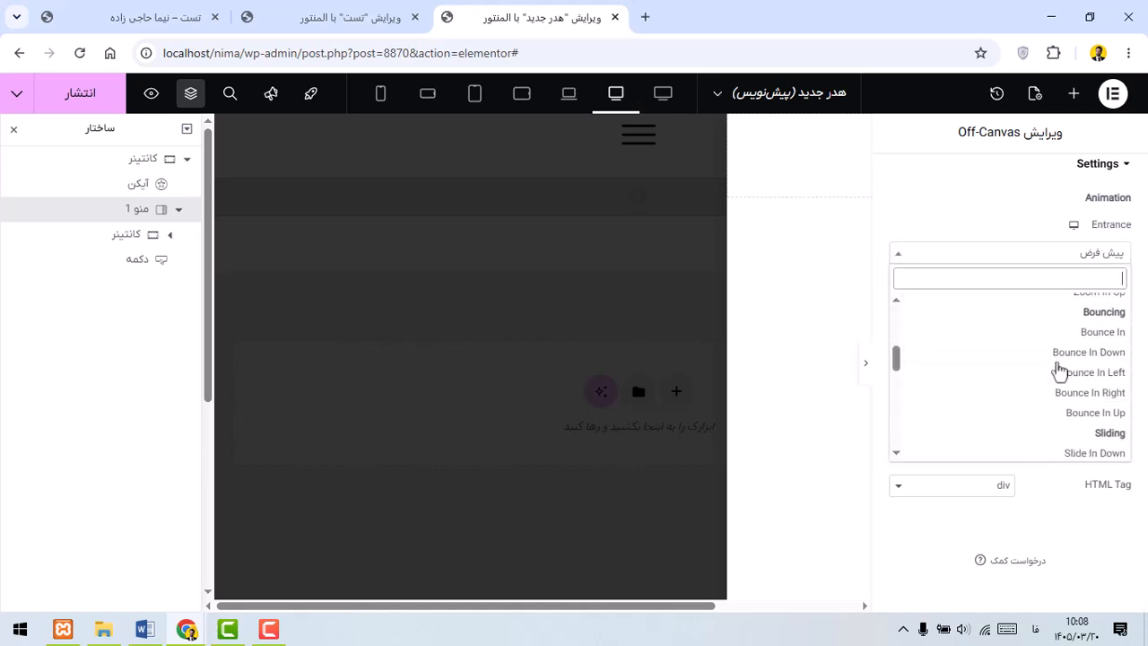
{"action": "left_click", "coordinate": [1070, 419]}
{"action": "left_click", "coordinate": [1097, 312]}
{"action": "scroll", "coordinate": [1050, 428], "scroll_direction": "down", "scroll_amount": 5}
{"action": "left_click", "coordinate": [1022, 428]}
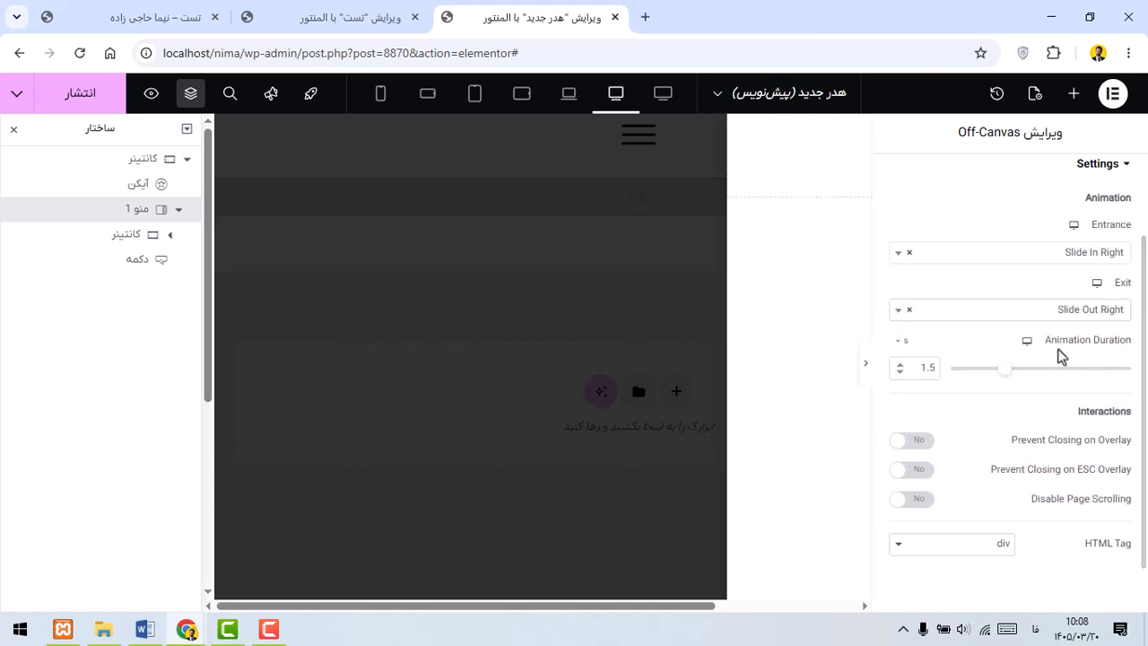
{"action": "left_click_drag", "start_coordinate": [1001, 369], "coordinate": [976, 369]}
Step: Preview the off-canvas opening and closing in the mobile portrait view, and return to its settings
{"action": "left_click", "coordinate": [865, 365]}
{"action": "left_click", "coordinate": [381, 95]}
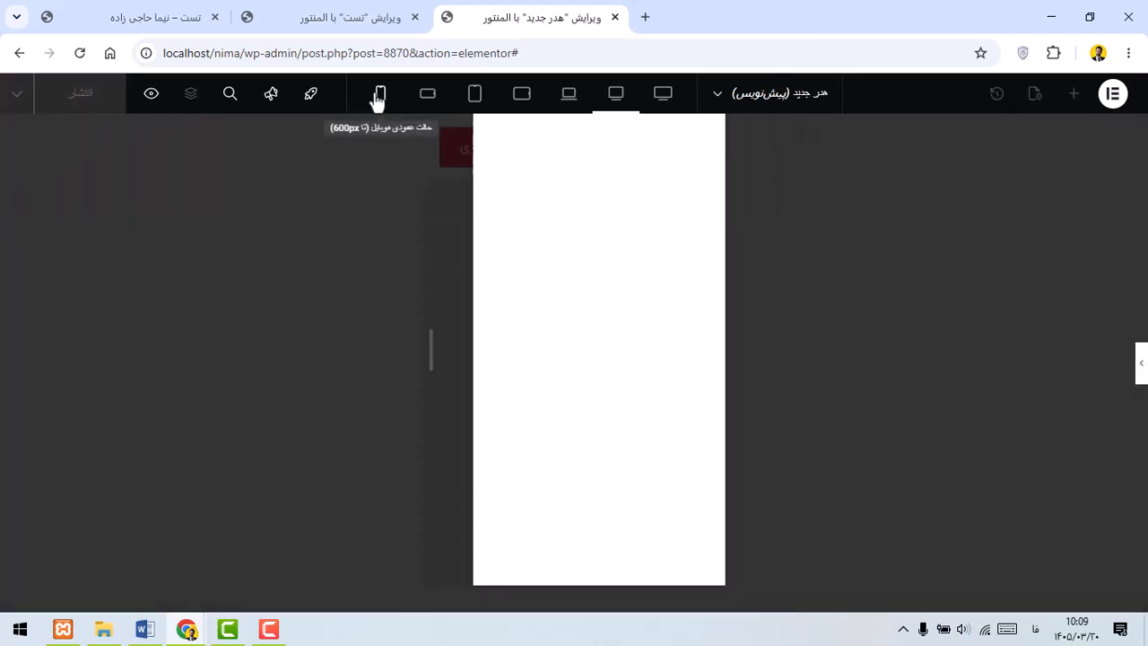
{"action": "left_click", "coordinate": [445, 257]}
{"action": "left_click", "coordinate": [689, 168]}
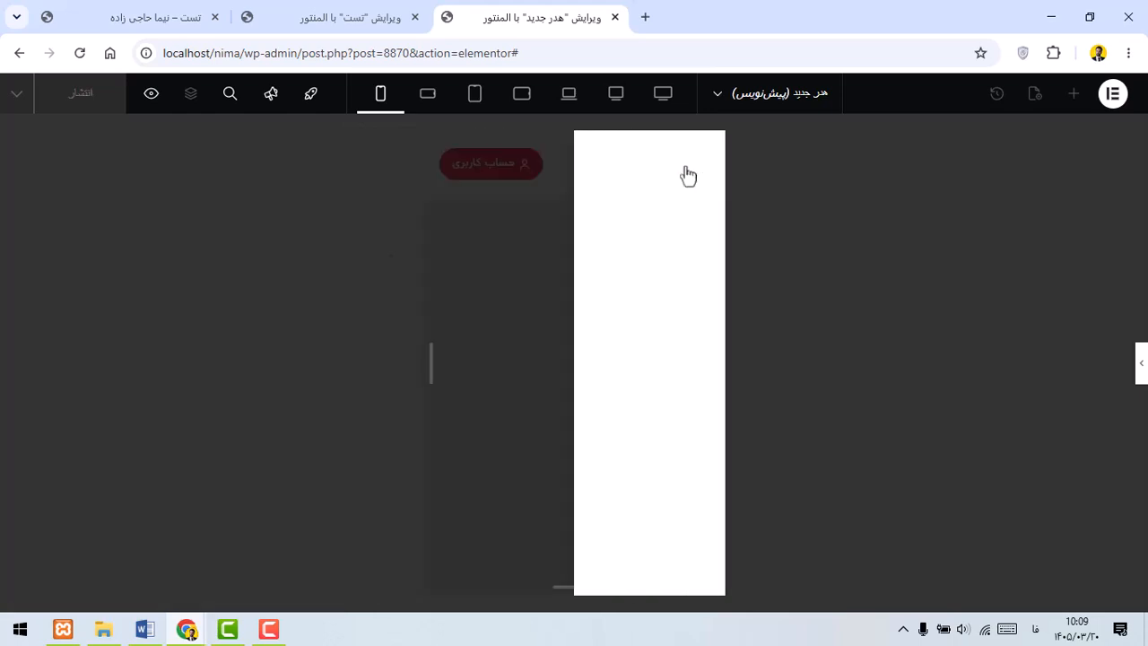
{"action": "left_click", "coordinate": [455, 236]}
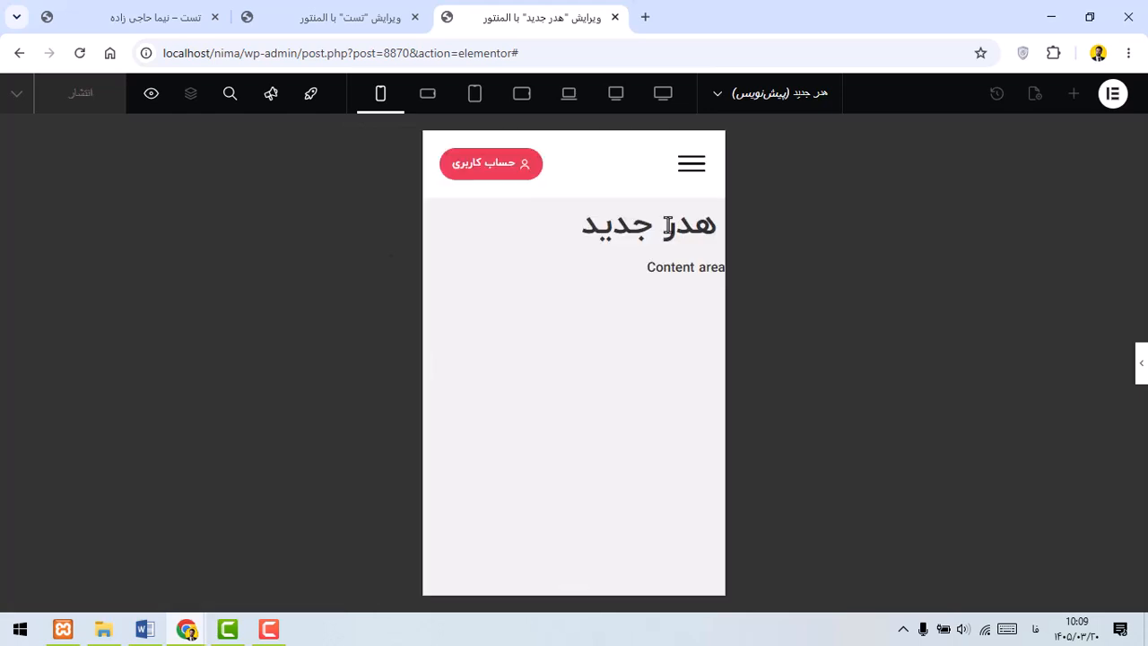
{"action": "left_click", "coordinate": [689, 170]}
{"action": "left_click", "coordinate": [1141, 362]}
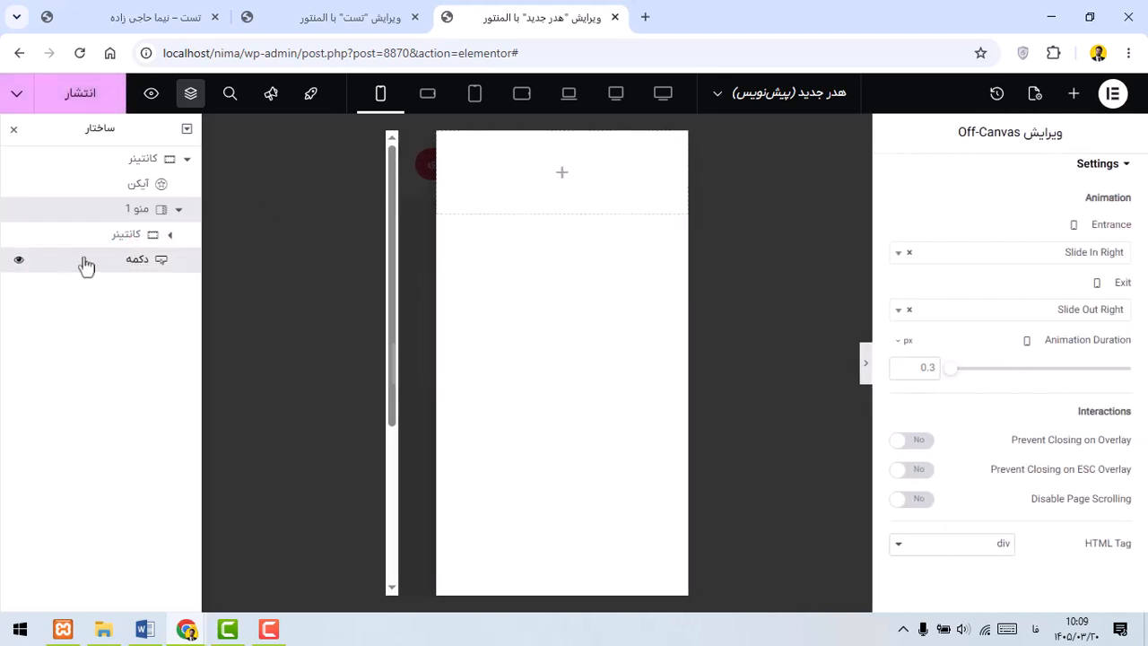
Step: Move the header's account button above the "منو 1" off-canvas in the page structure
{"action": "left_click", "coordinate": [149, 265]}
{"action": "left_click_drag", "start_coordinate": [135, 260], "coordinate": [133, 208]}
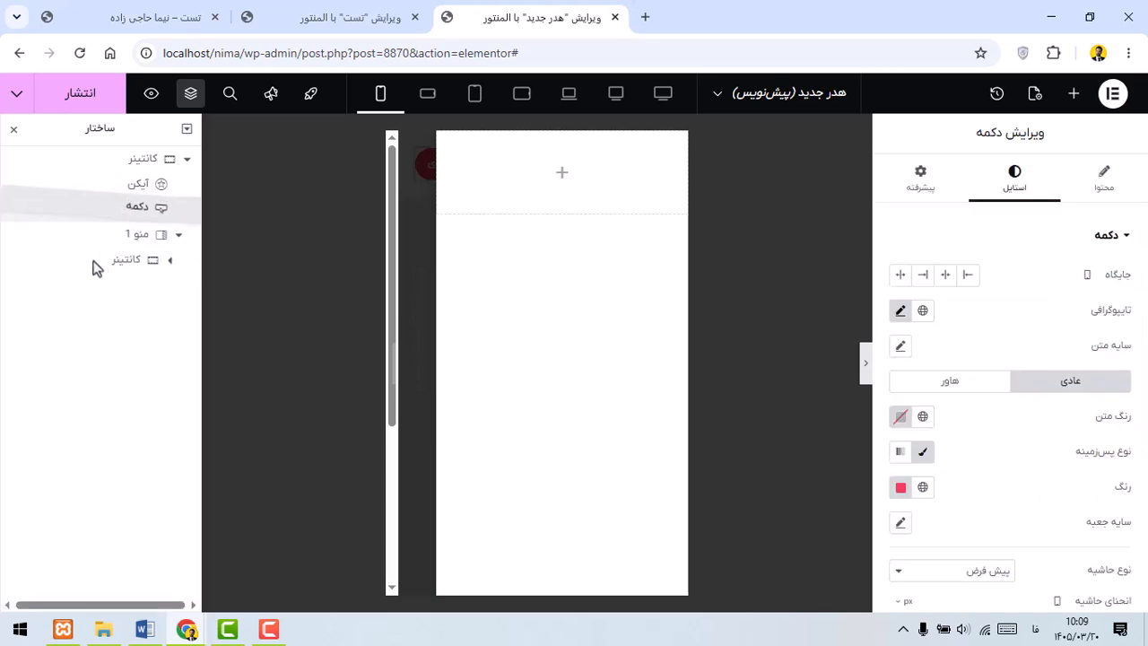
Step: Set the inner padding of the container inside "منو 1" to 20 px on all sides
{"action": "left_click", "coordinate": [130, 236]}
{"action": "left_click", "coordinate": [181, 238]}
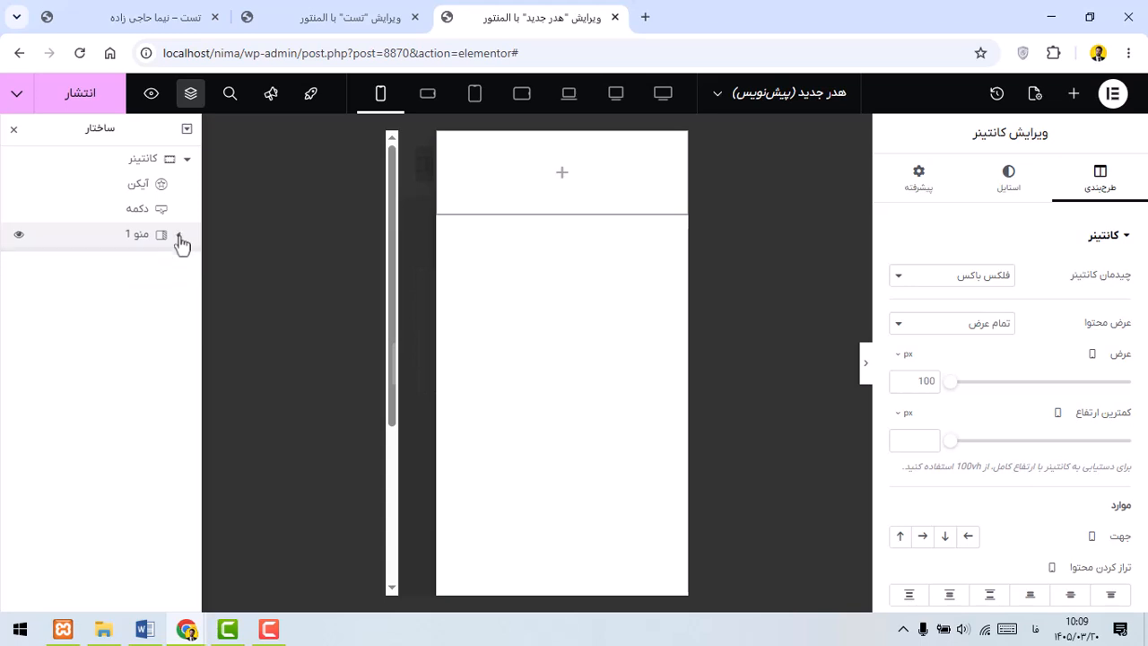
{"action": "left_click", "coordinate": [180, 237]}
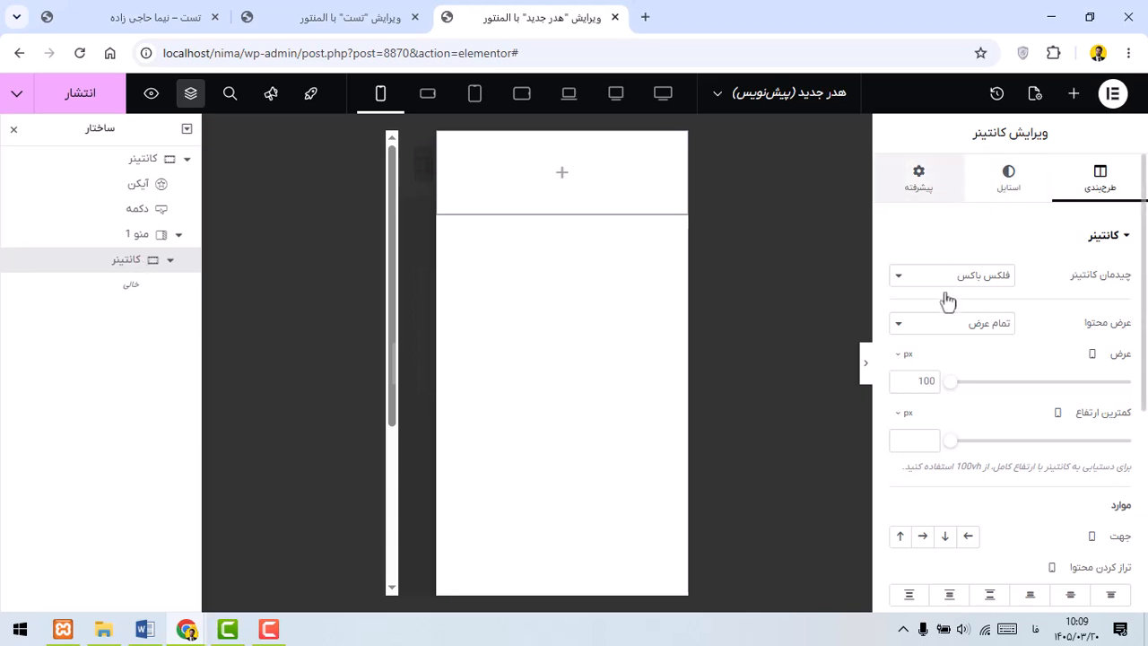
{"action": "type", "text": "20"}
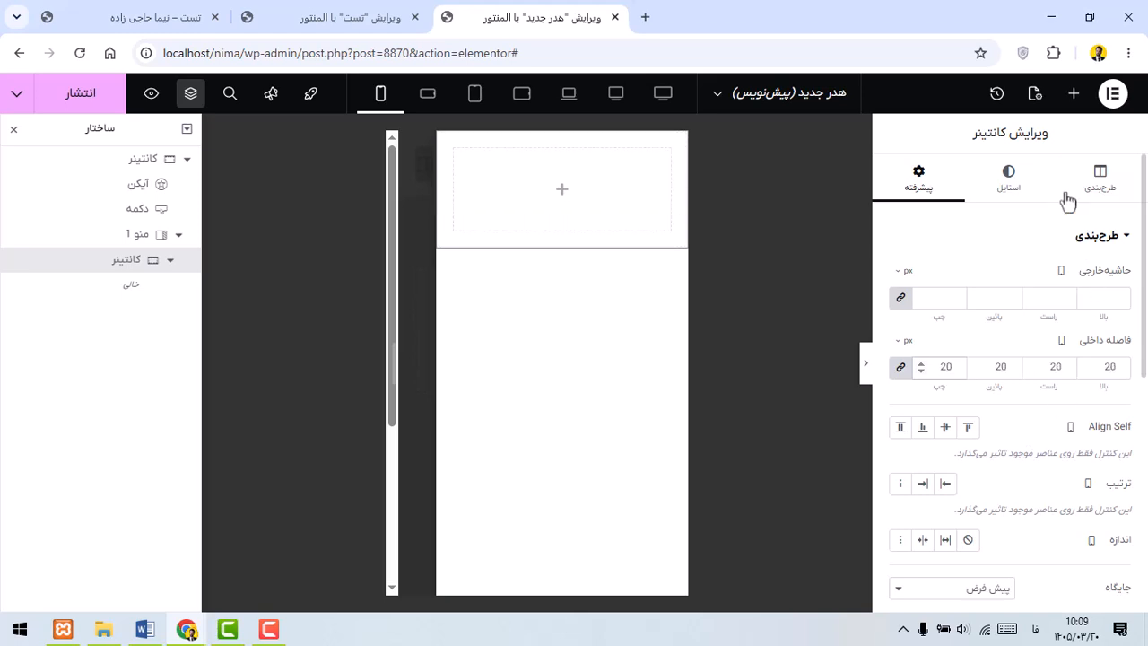
Step: Add a button widget to the off-canvas container and set its text to "بستن"
{"action": "left_click", "coordinate": [1074, 93]}
{"action": "scroll", "coordinate": [1076, 385], "scroll_direction": "down", "scroll_amount": 5}
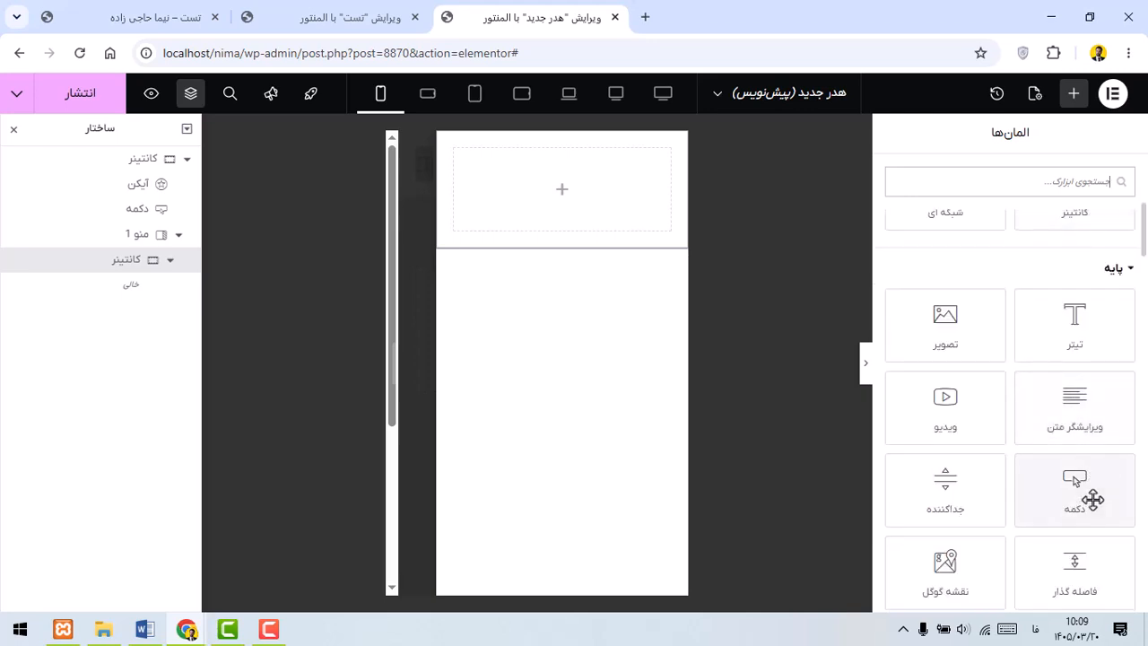
{"action": "double_click", "coordinate": [1091, 495]}
{"action": "triple_click", "coordinate": [997, 311]}
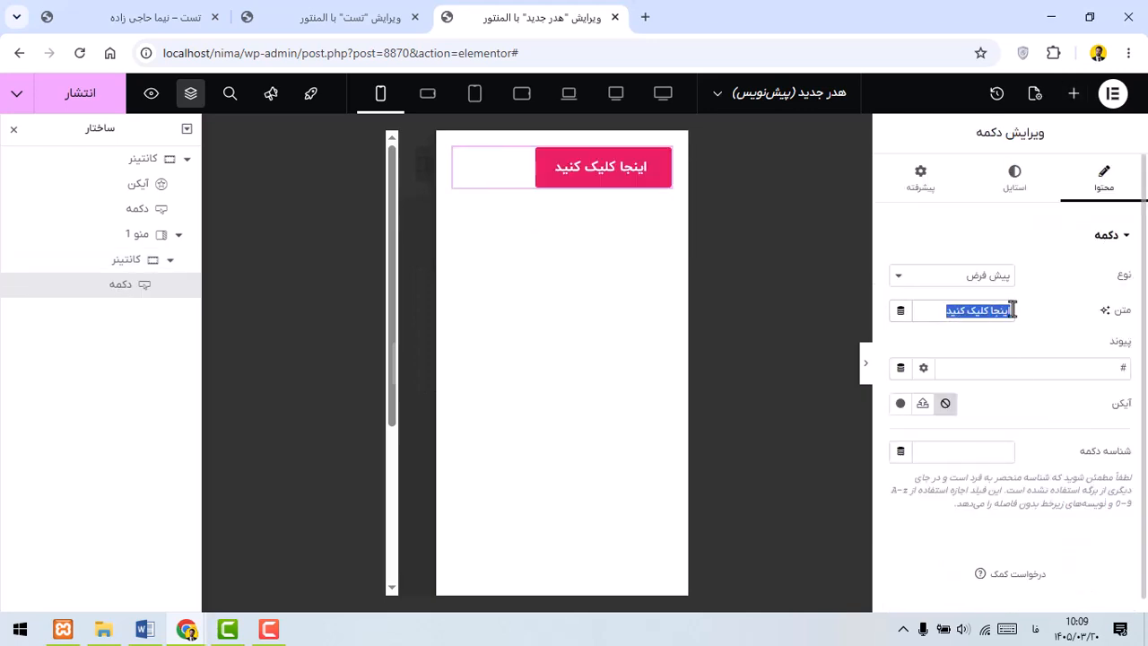
{"action": "type", "text": "بستن"}
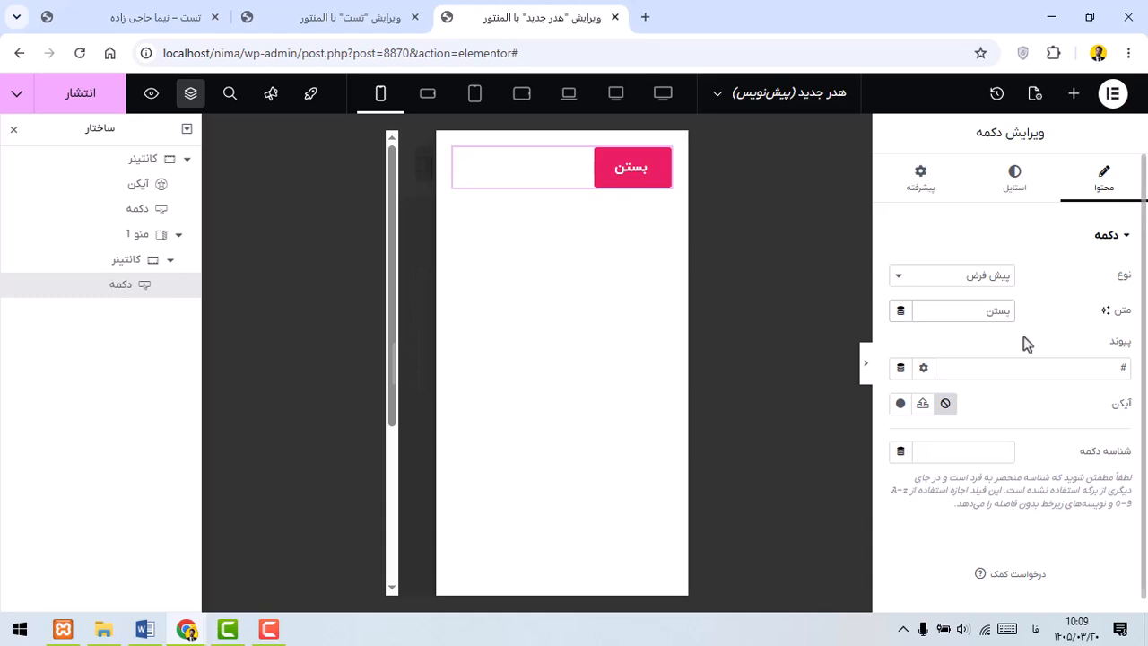
Step: Give the "بستن" button the close square icon from the icon library and place it at the start of the text
{"action": "left_click", "coordinate": [901, 402]}
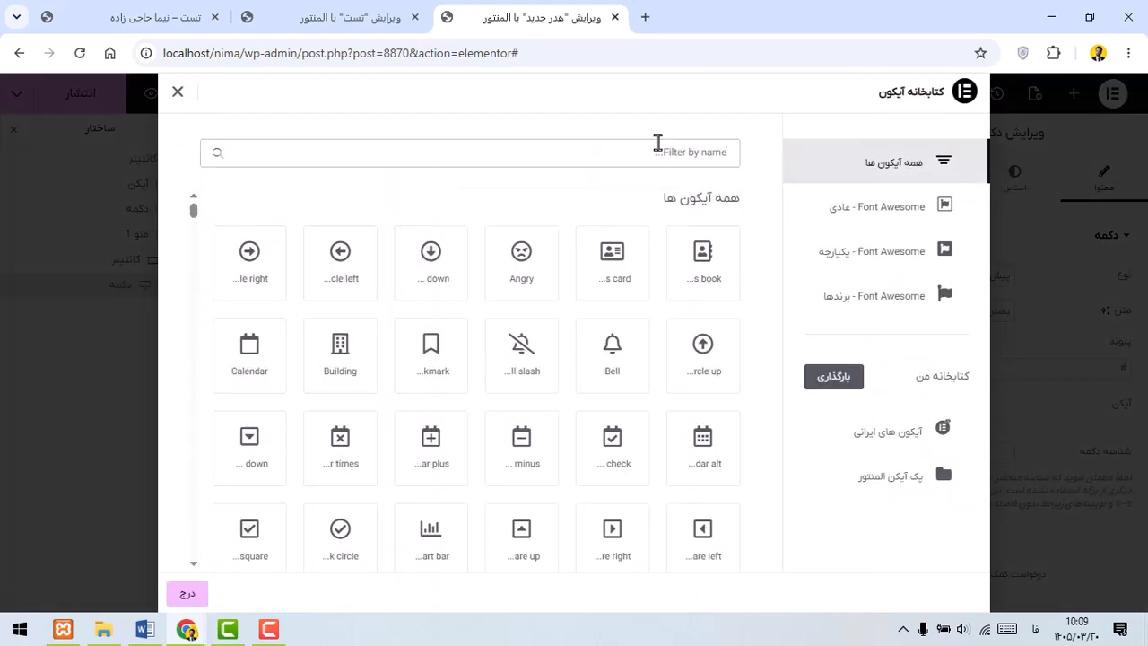
{"action": "type", "text": "close"}
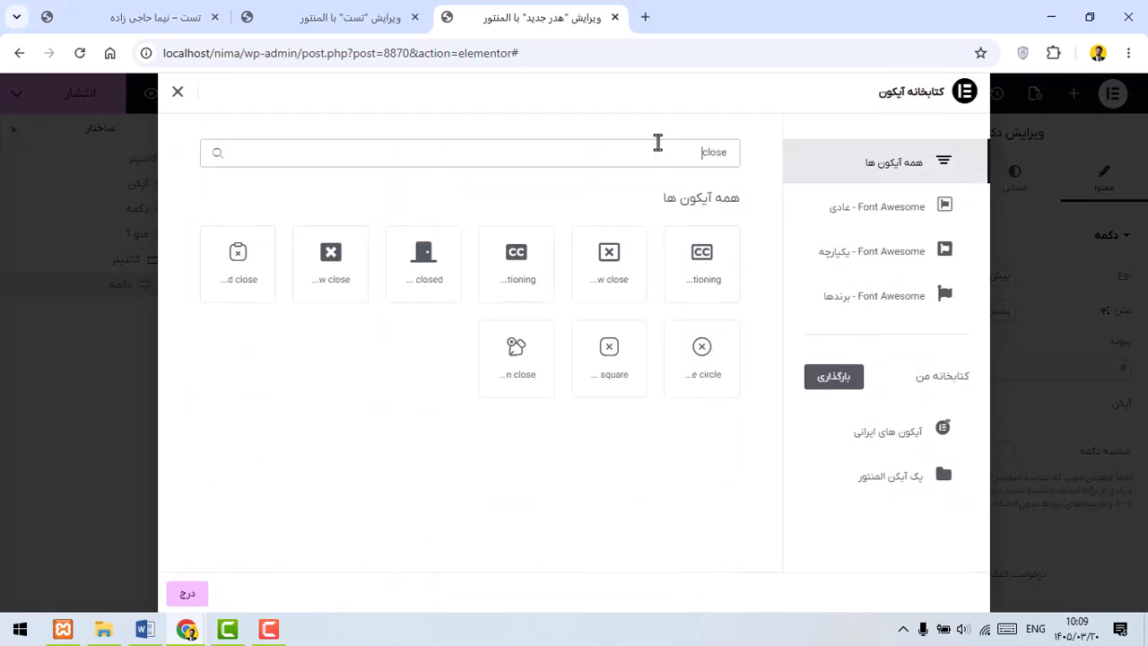
{"action": "left_click", "coordinate": [685, 363]}
{"action": "left_click", "coordinate": [607, 377]}
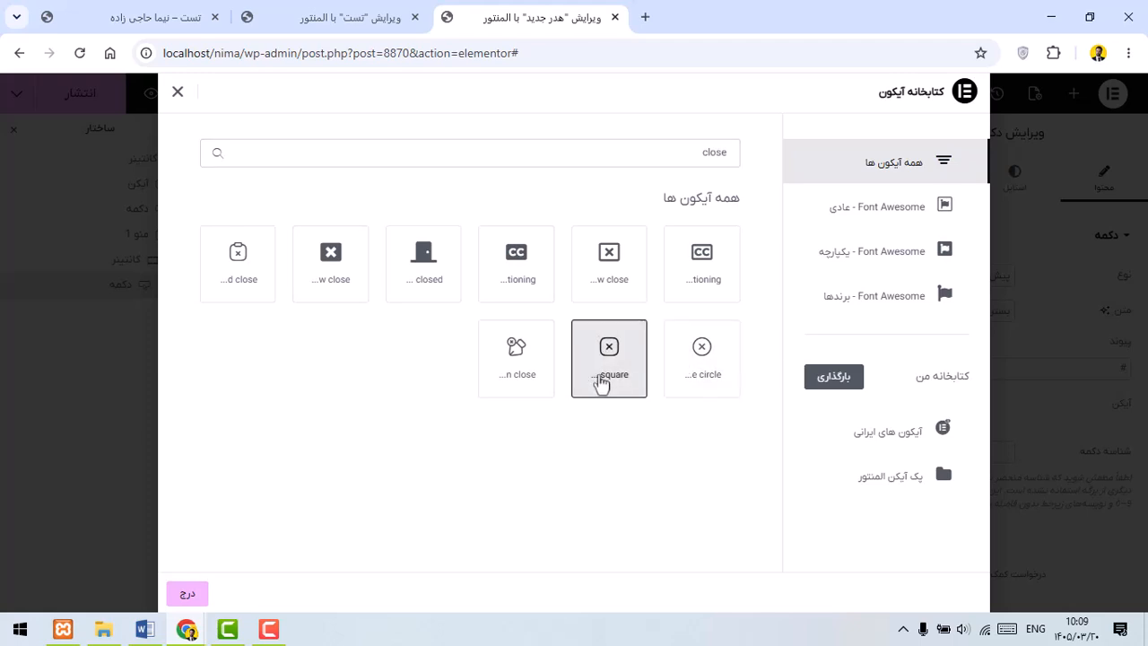
{"action": "left_click", "coordinate": [187, 594]}
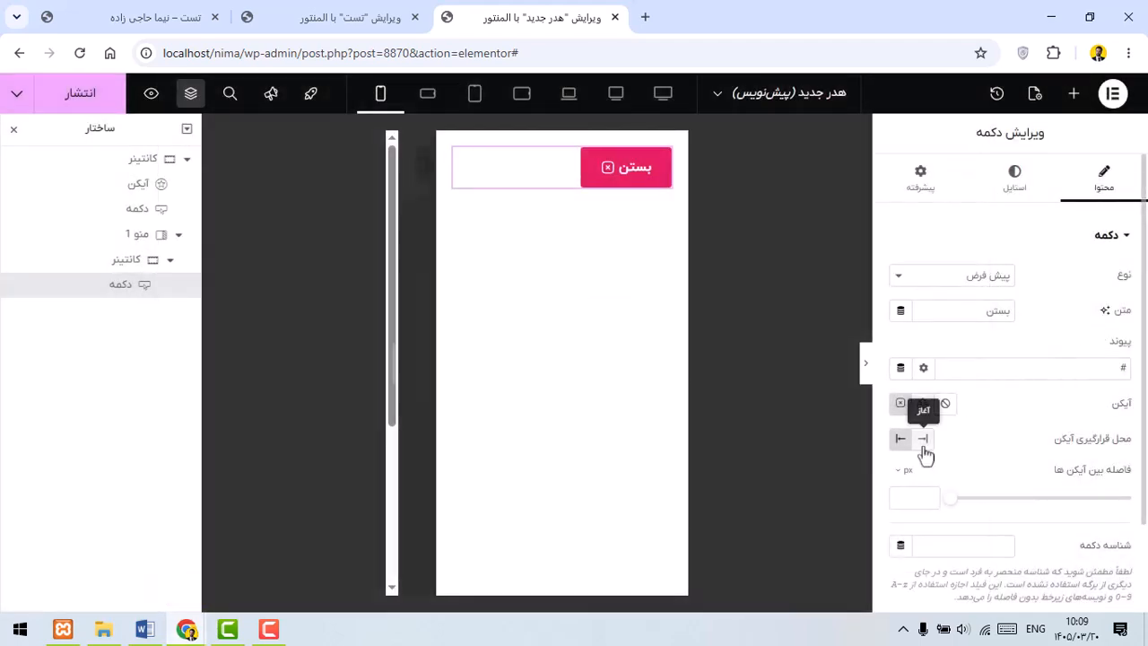
{"action": "left_click", "coordinate": [927, 443]}
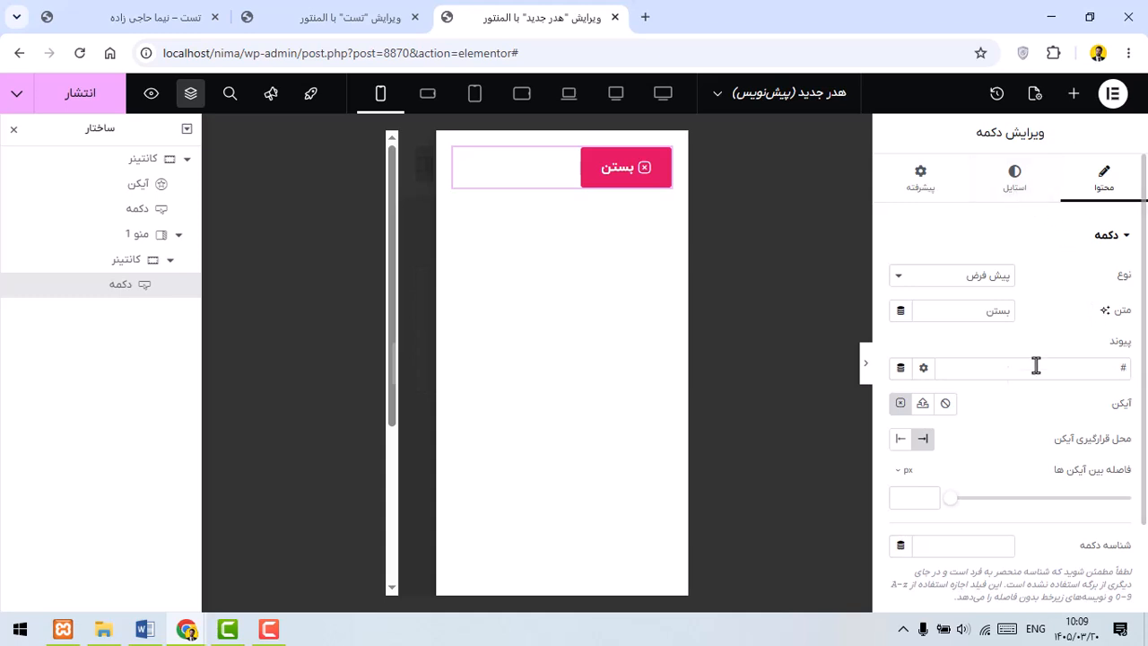
Step: Link the "بستن" button to the dynamic Off-Canvas action, using Close Off-Canvas with "منو 1" as the target widget
{"action": "left_click", "coordinate": [900, 368]}
{"action": "scroll", "coordinate": [1032, 235], "scroll_direction": "down", "scroll_amount": 3}
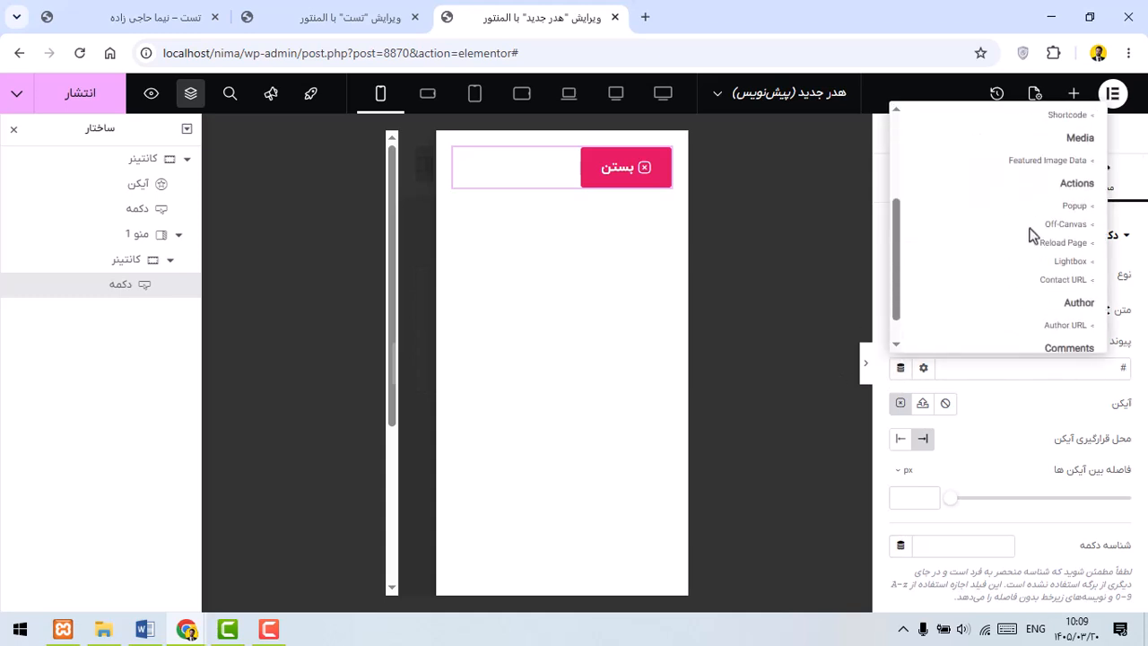
{"action": "left_click", "coordinate": [1054, 238]}
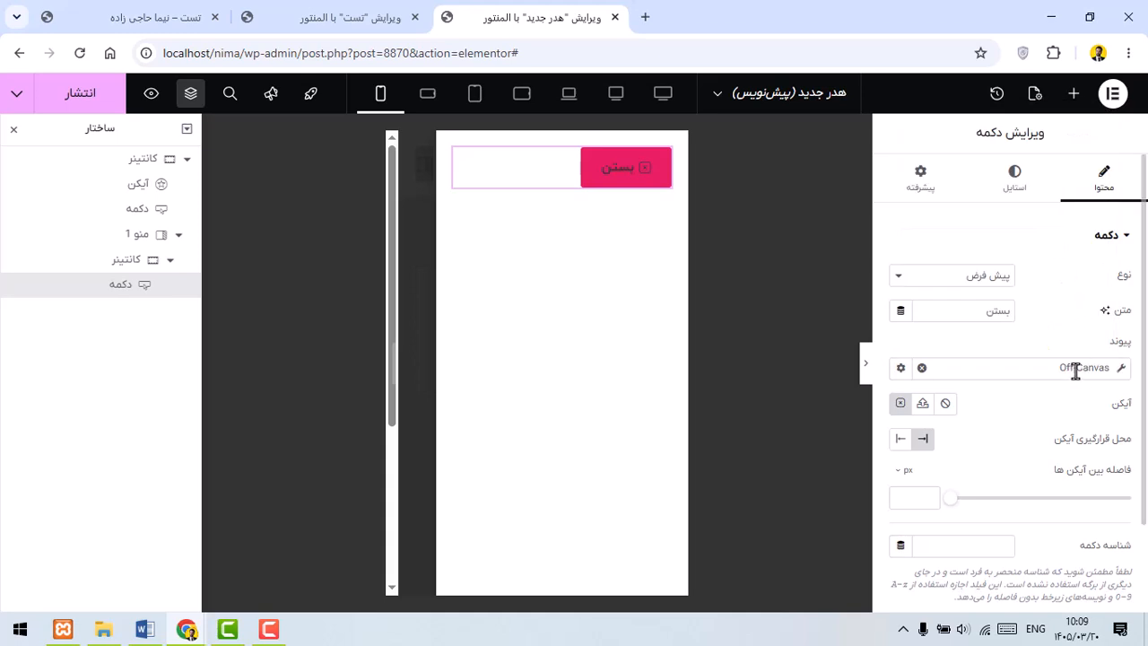
{"action": "left_click", "coordinate": [1120, 368]}
{"action": "left_click", "coordinate": [995, 448]}
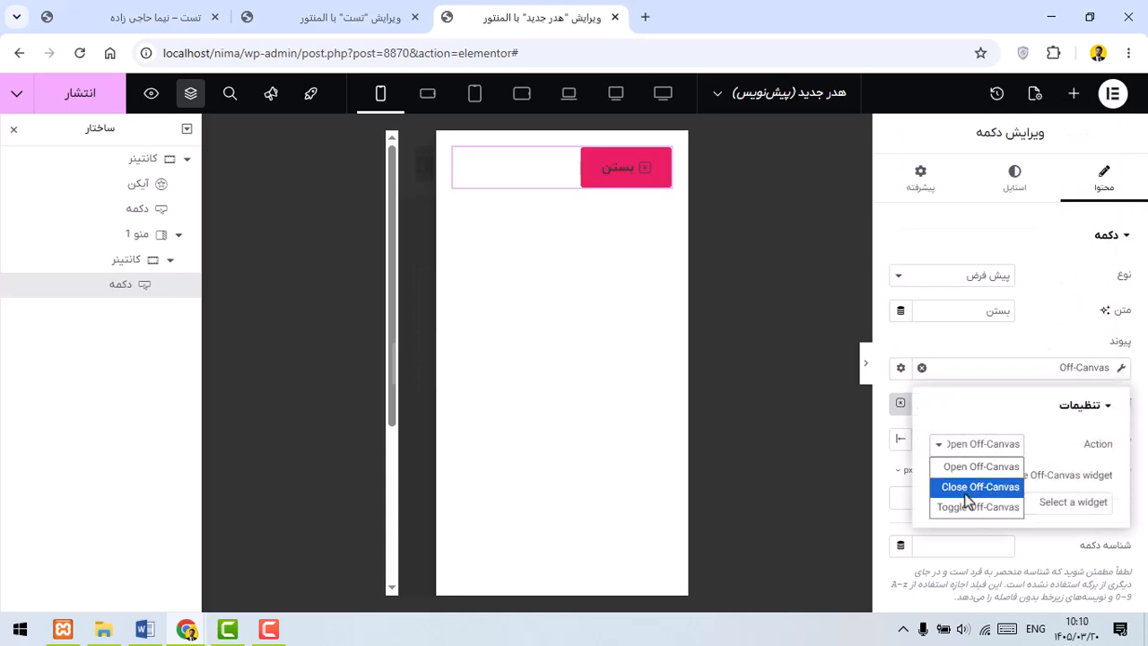
{"action": "left_click", "coordinate": [968, 488]}
{"action": "left_click", "coordinate": [1076, 507]}
{"action": "left_click", "coordinate": [1071, 544]}
{"action": "left_click", "coordinate": [1057, 546]}
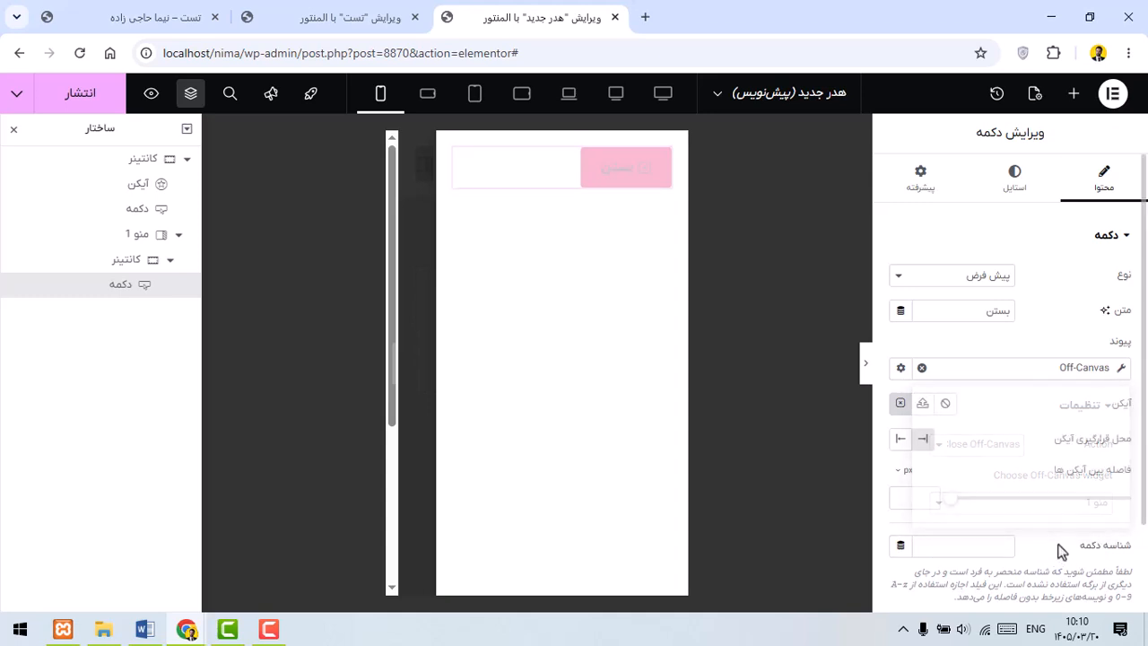
Step: Make the "بستن" button's background fully transparent and its text colour black
{"action": "left_click", "coordinate": [1014, 176]}
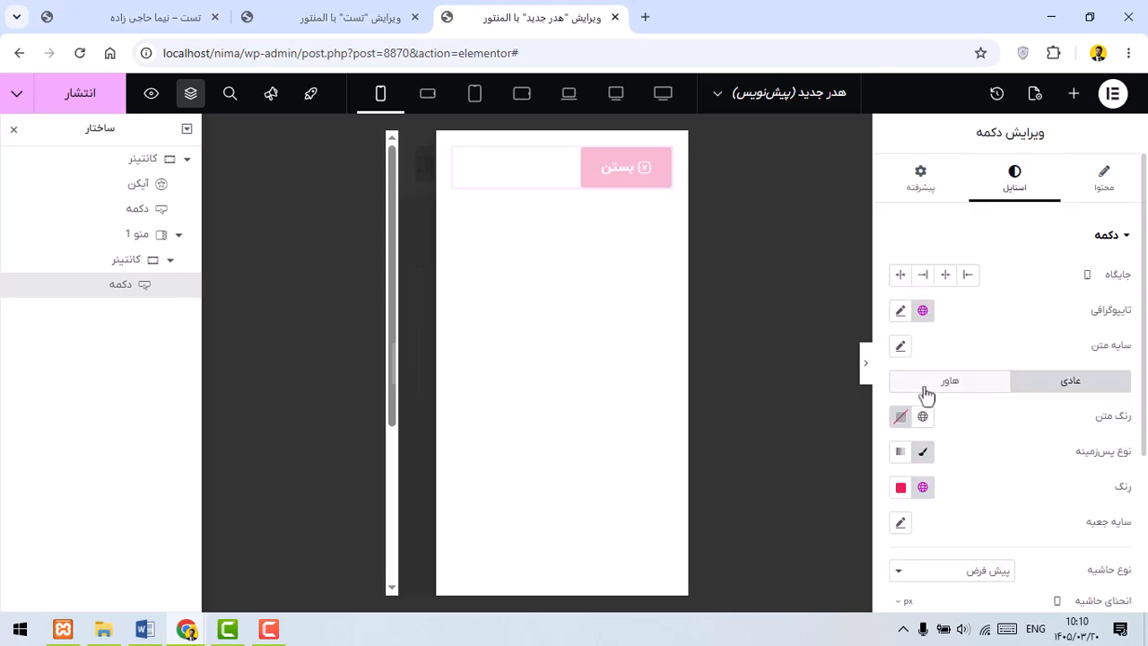
{"action": "left_click", "coordinate": [900, 487]}
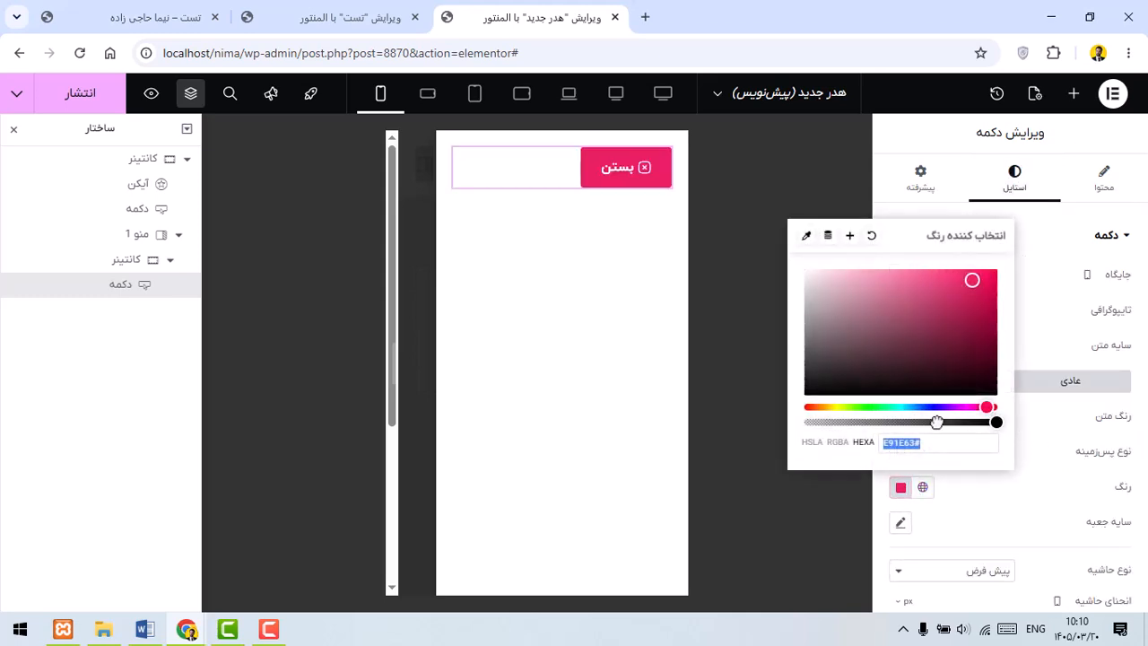
{"action": "left_click_drag", "start_coordinate": [997, 422], "coordinate": [806, 422]}
{"action": "left_click", "coordinate": [1032, 503]}
{"action": "left_click", "coordinate": [901, 417]}
{"action": "left_click_drag", "start_coordinate": [897, 314], "coordinate": [793, 348]}
{"action": "left_click", "coordinate": [991, 420]}
Step: Set the "بستن" button's font size to 13 px and choose a different font weight
{"action": "left_click", "coordinate": [900, 313]}
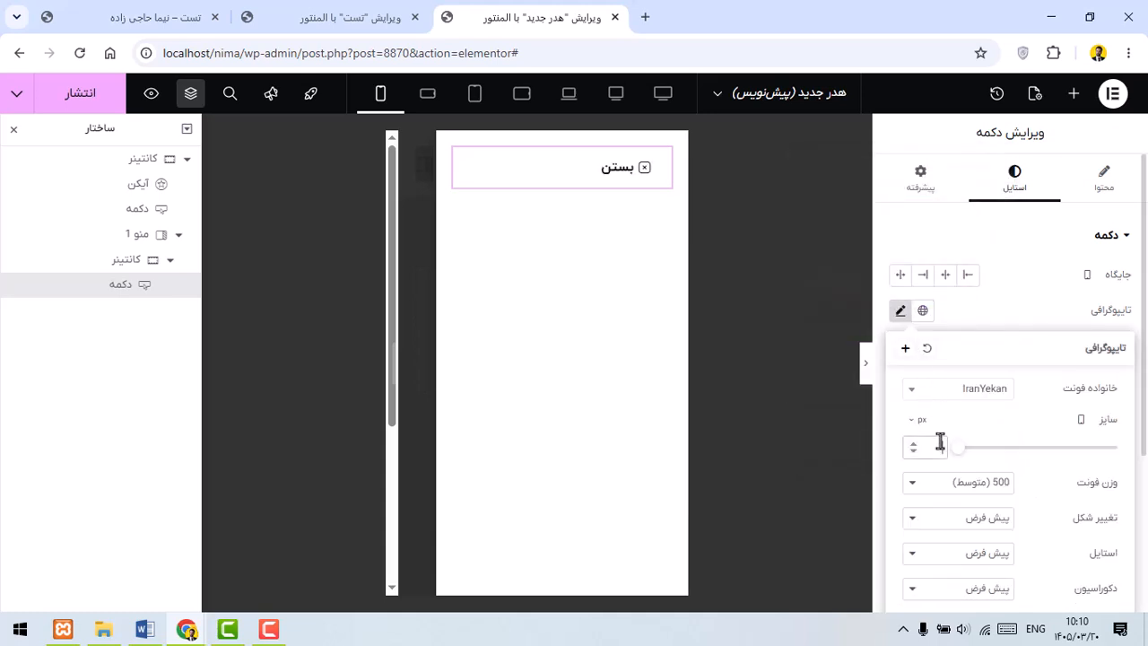
{"action": "left_click", "coordinate": [940, 442]}
{"action": "type", "text": "14"}
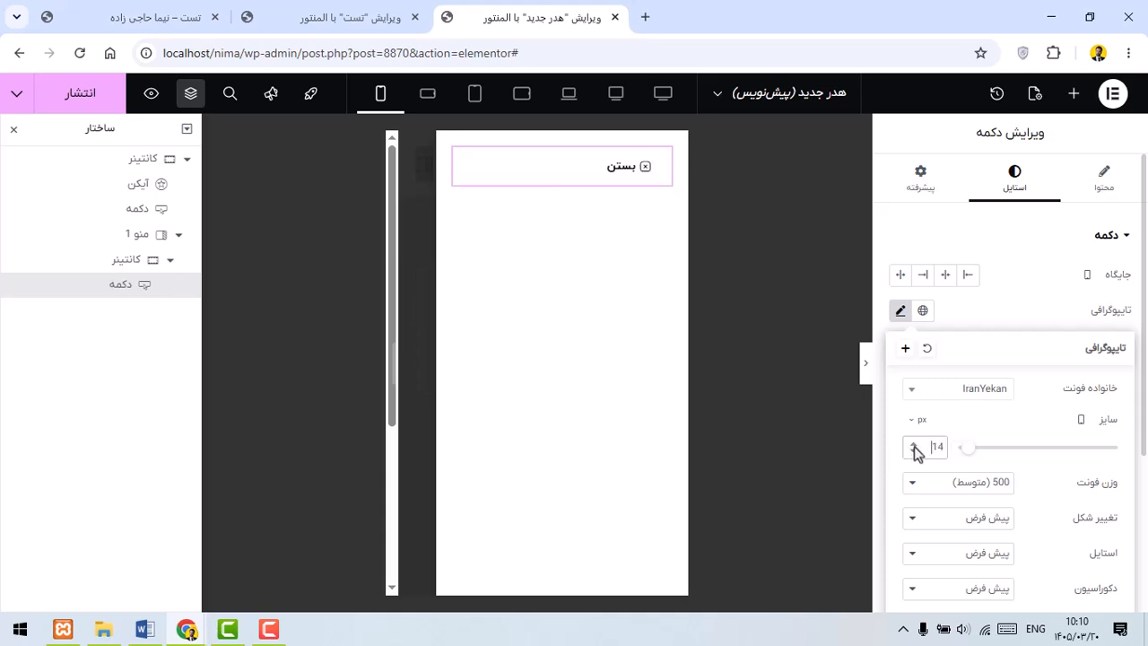
{"action": "left_click", "coordinate": [914, 451]}
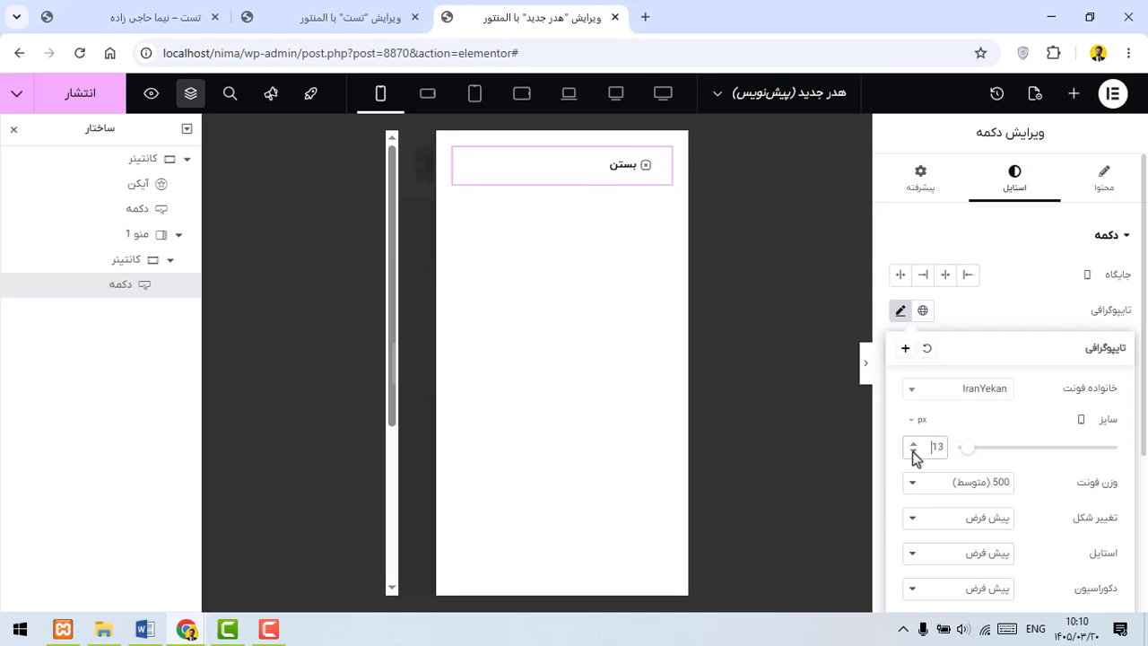
{"action": "left_click", "coordinate": [966, 485]}
{"action": "left_click", "coordinate": [967, 298]}
{"action": "left_click", "coordinate": [1005, 317]}
Step: Set the "بستن" button's padding to 0 px on all sides
{"action": "scroll", "coordinate": [992, 283], "scroll_direction": "down", "scroll_amount": 5}
{"action": "scroll", "coordinate": [992, 282], "scroll_direction": "up", "scroll_amount": 5}
{"action": "scroll", "coordinate": [992, 282], "scroll_direction": "down", "scroll_amount": 5}
{"action": "left_click", "coordinate": [1114, 474]}
{"action": "type", "text": "0"}
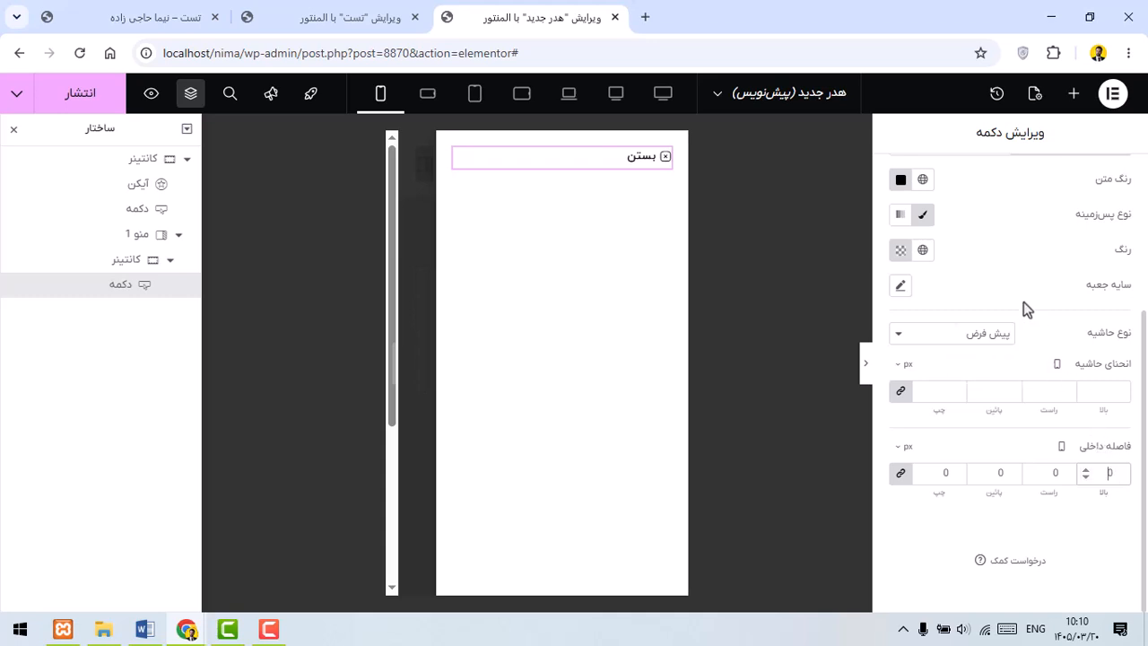
Step: Give the "بستن" button the pink-red global colour as hover text colour and add a short hover transition duration
{"action": "scroll", "coordinate": [1024, 302], "scroll_direction": "up", "scroll_amount": 5}
{"action": "left_click", "coordinate": [961, 381]}
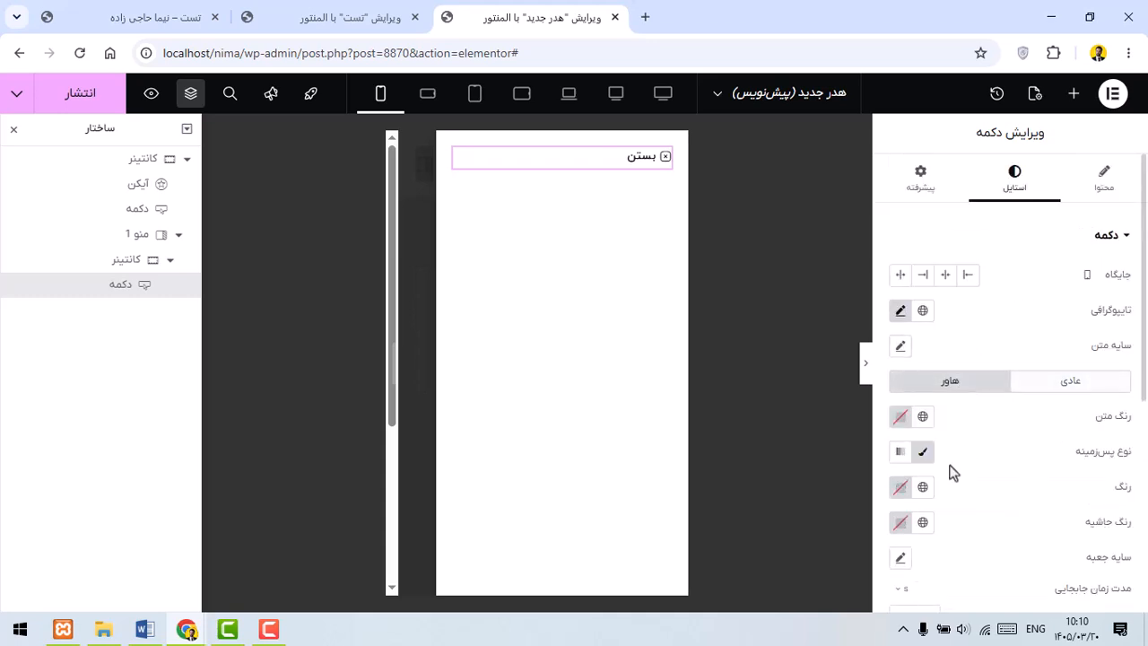
{"action": "left_click", "coordinate": [923, 418]}
{"action": "left_click", "coordinate": [860, 342]}
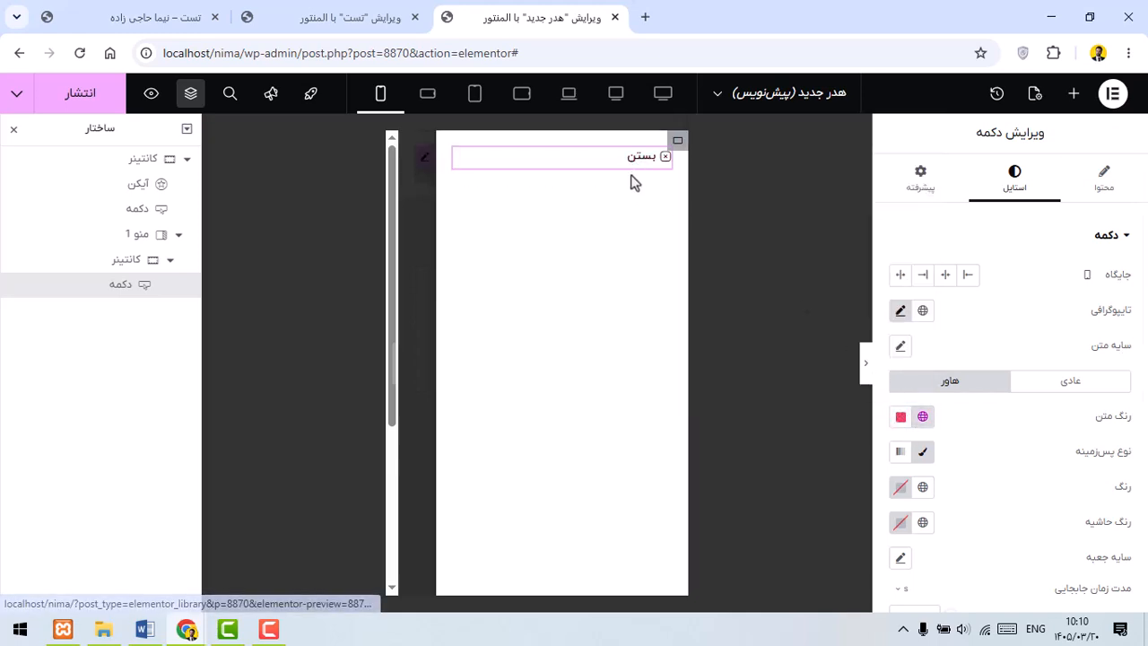
{"action": "scroll", "coordinate": [996, 435], "scroll_direction": "down", "scroll_amount": 4}
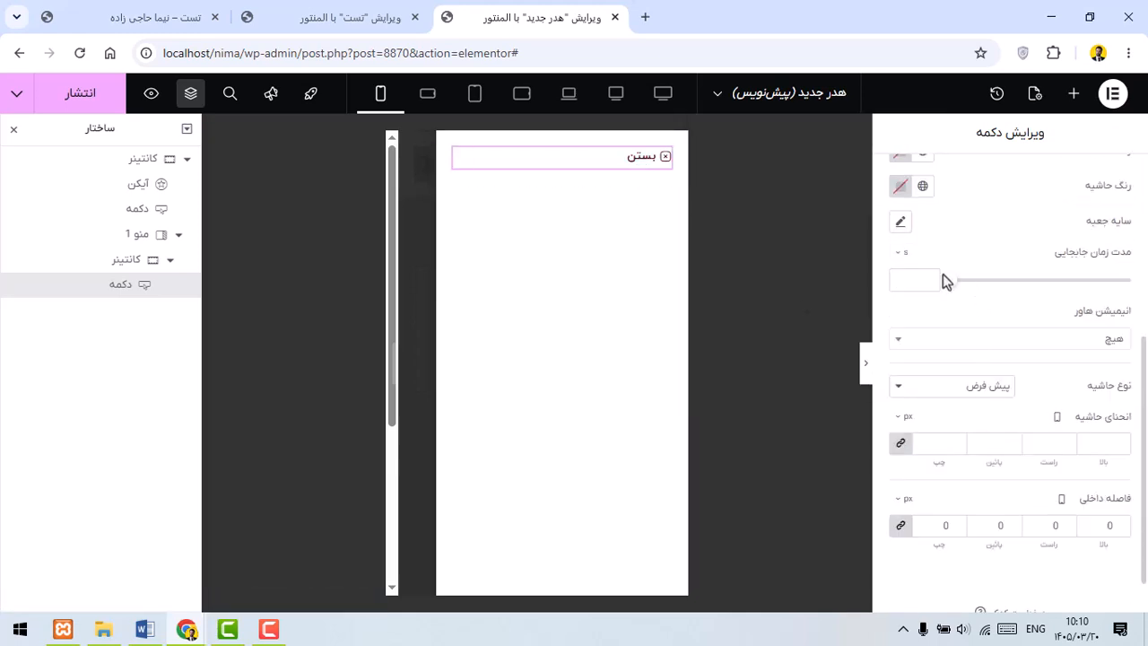
{"action": "left_click_drag", "start_coordinate": [951, 282], "coordinate": [964, 284]}
Step: Add an Icon List widget (فهرست آیکون) below the "بستن" button and delete its second and third items
{"action": "left_click", "coordinate": [1074, 93]}
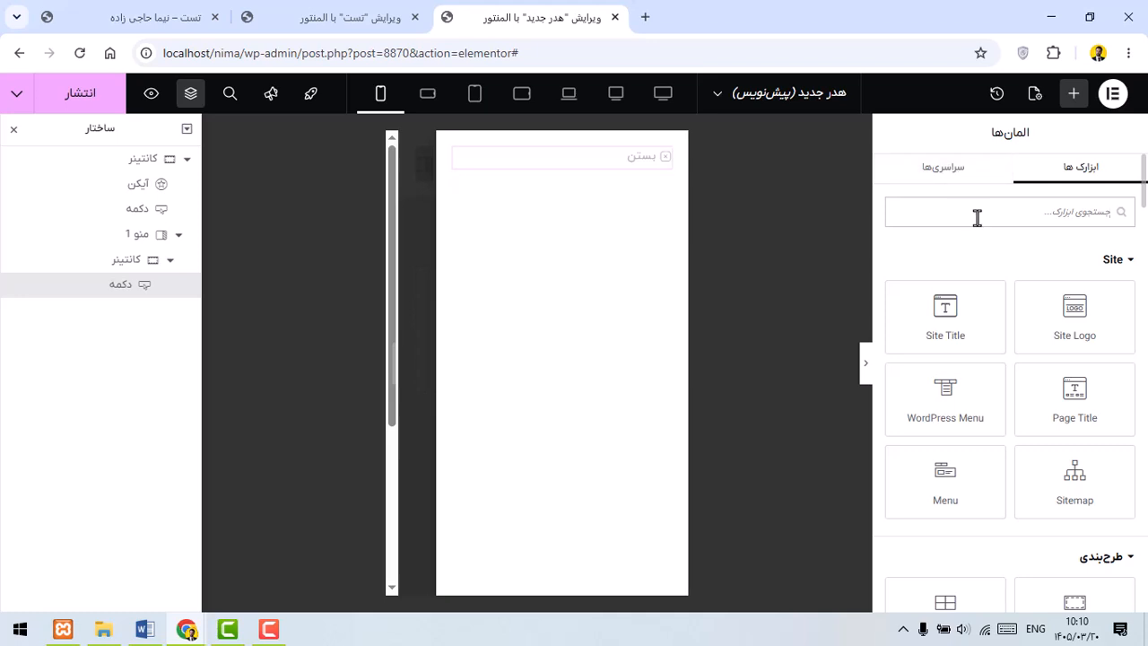
{"action": "type", "text": "list"}
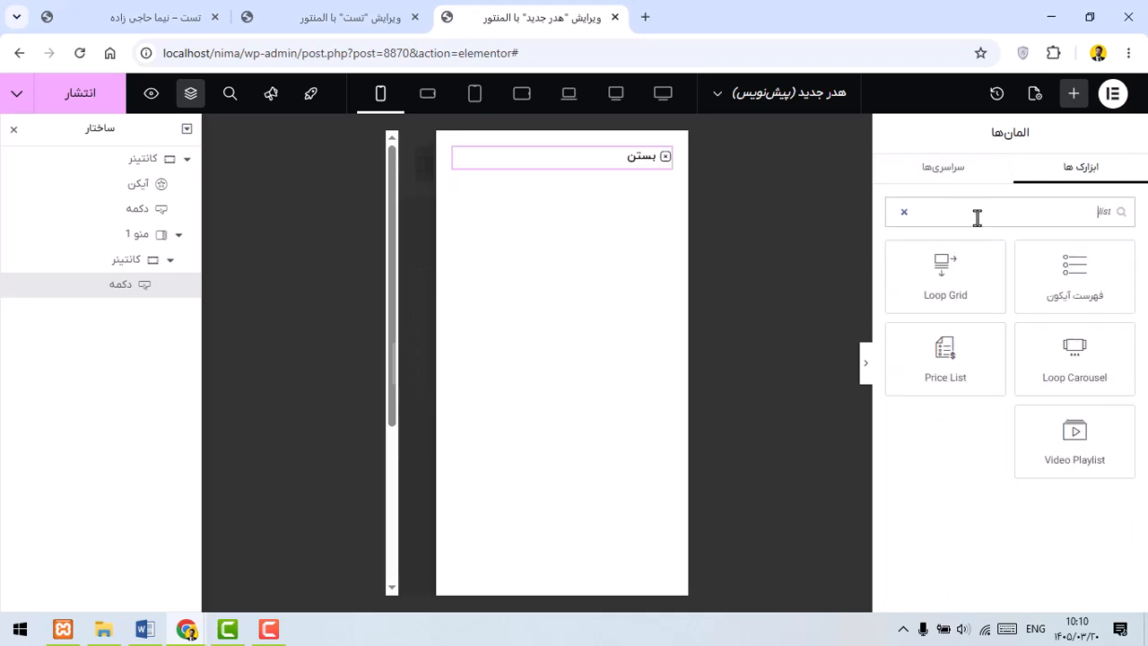
{"action": "left_click", "coordinate": [1074, 286]}
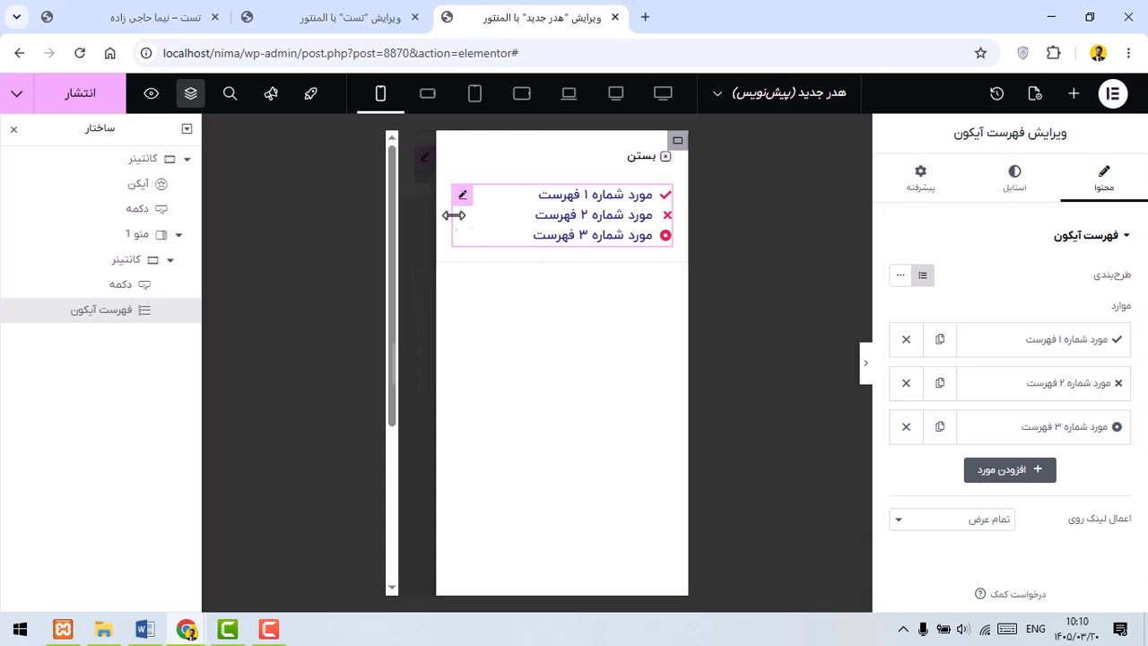
{"action": "left_click", "coordinate": [906, 383]}
{"action": "left_click", "coordinate": [906, 383]}
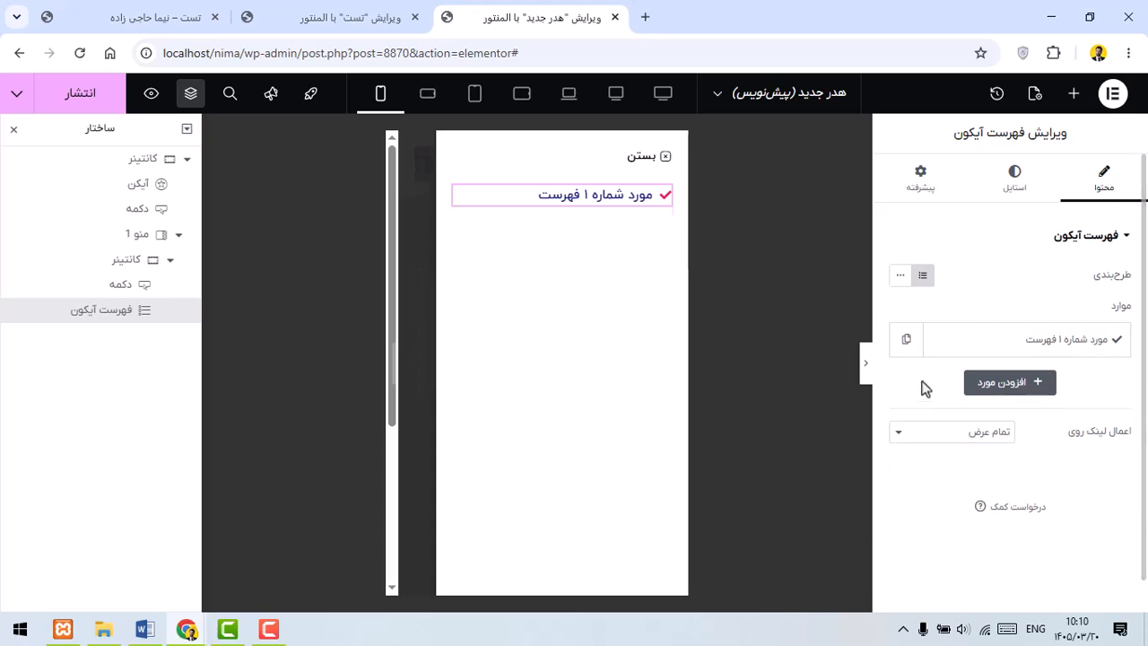
Step: Remove the icon from the remaining list item and set its text to "صفحه اصلی"
{"action": "left_click", "coordinate": [1077, 348]}
{"action": "mouse_move", "coordinate": [930, 487]}
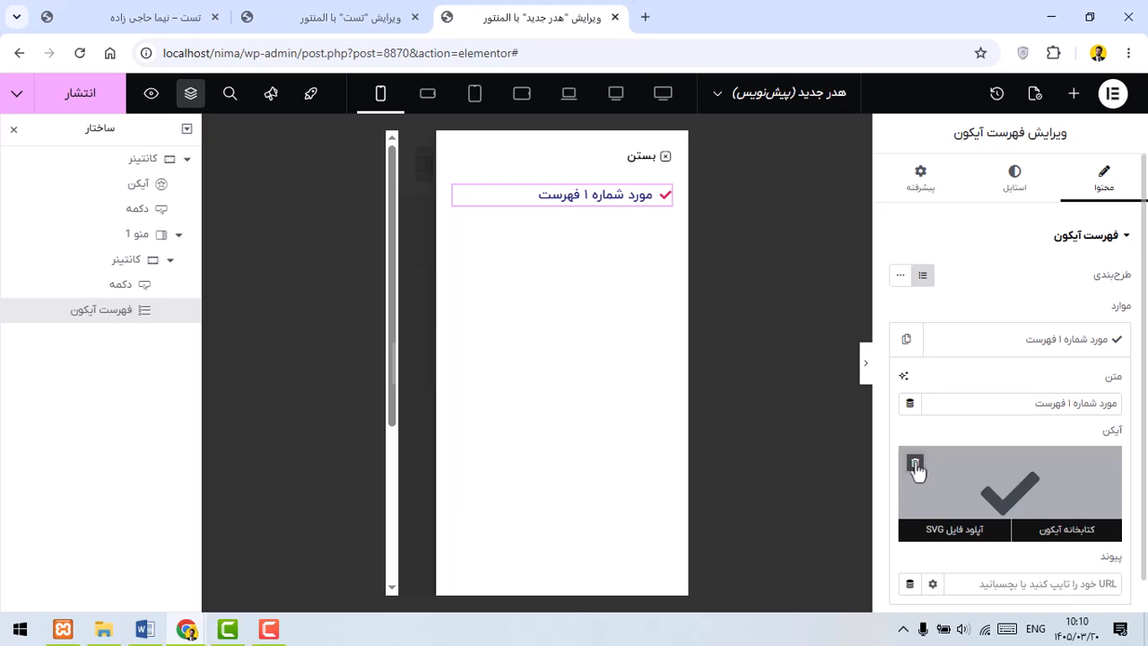
{"action": "left_click", "coordinate": [915, 464]}
{"action": "triple_click", "coordinate": [998, 404]}
{"action": "type", "text": "صف"}
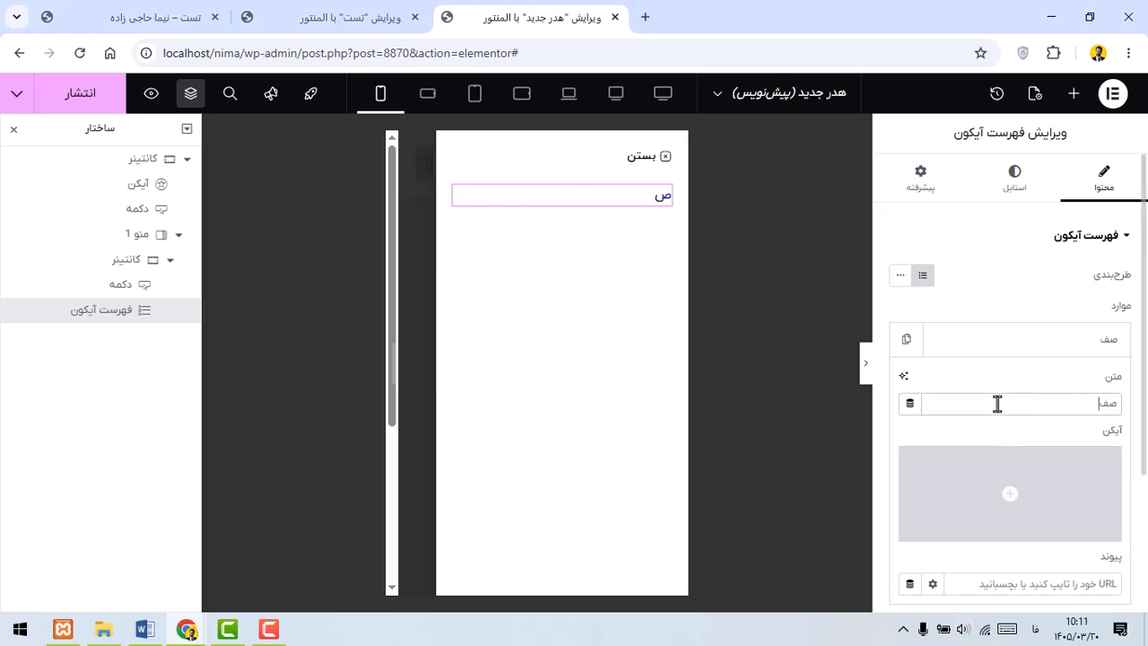
{"action": "left_click", "coordinate": [1000, 345]}
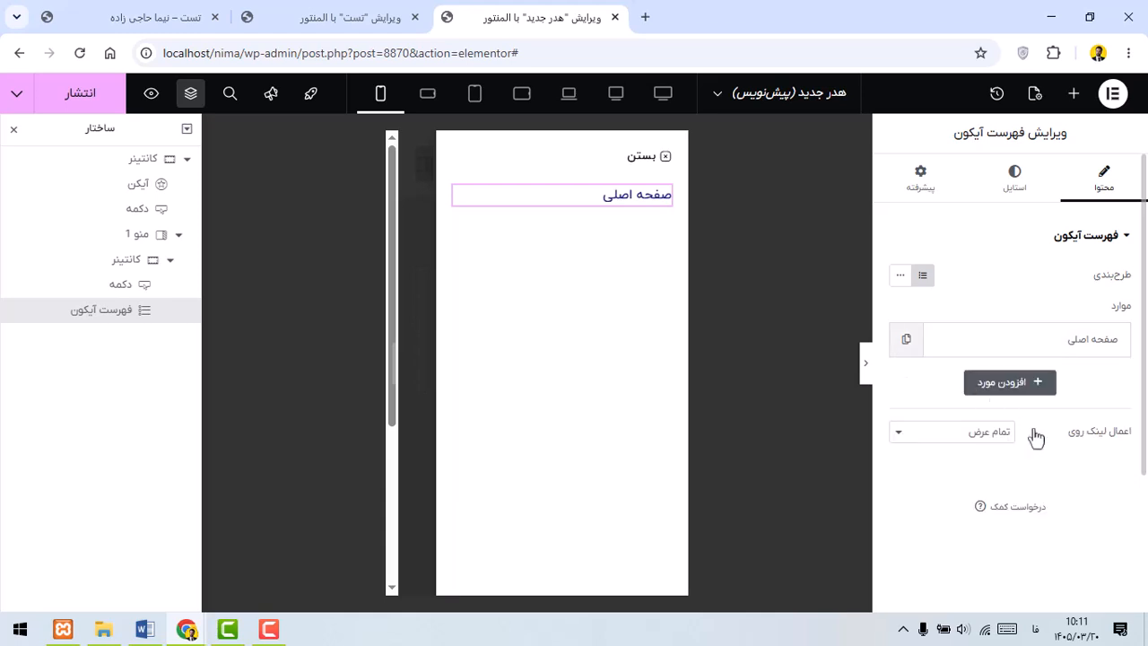
Step: Add four more icon-free list items named "دسته بندی", "فروشگاه", "تماس با ما" and "درباره ما"
{"action": "left_click", "coordinate": [1012, 379]}
{"action": "triple_click", "coordinate": [1063, 447]}
{"action": "type", "text": "دسته بندی"}
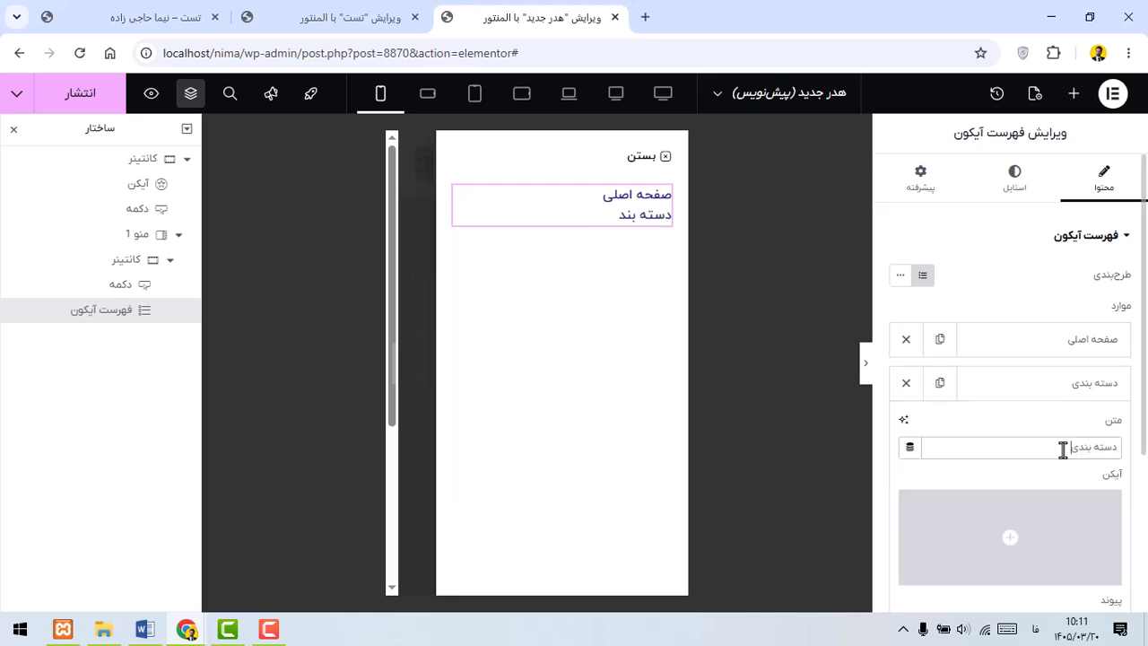
{"action": "left_click", "coordinate": [996, 386]}
{"action": "left_click", "coordinate": [940, 383]}
{"action": "left_click", "coordinate": [1063, 488]}
{"action": "triple_click", "coordinate": [1063, 487]}
{"action": "type", "text": "فروشگاه"}
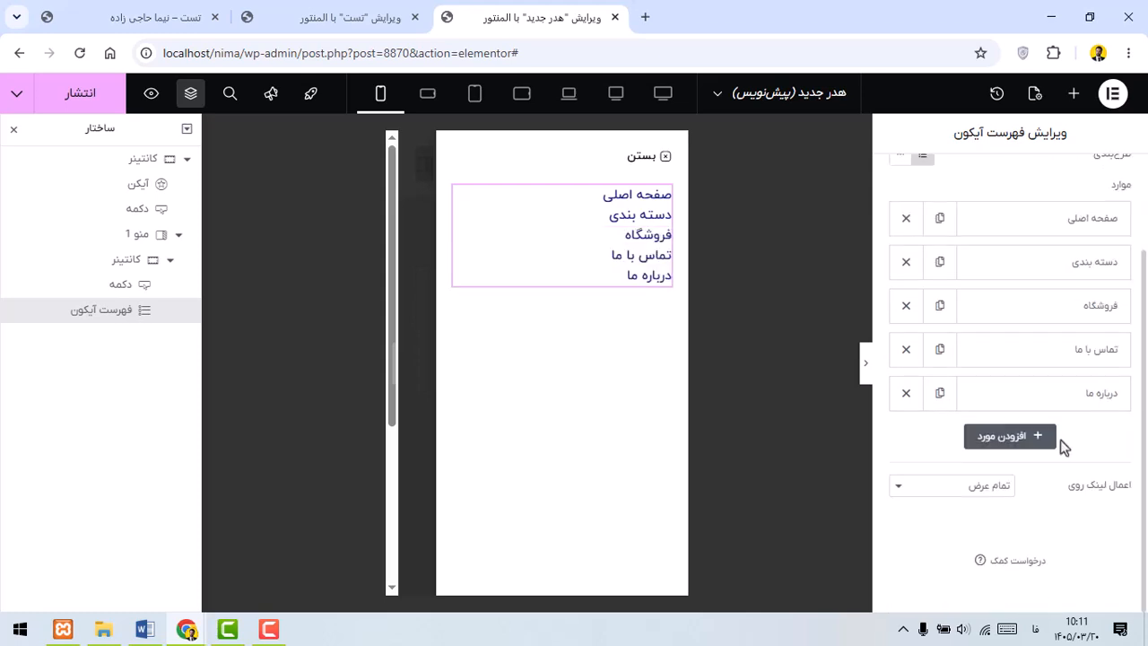
Step: Give the menu items in the icon list the placeholder link "#"
{"action": "scroll", "coordinate": [1083, 346], "scroll_direction": "up", "scroll_amount": 1}
{"action": "left_click", "coordinate": [1084, 337]}
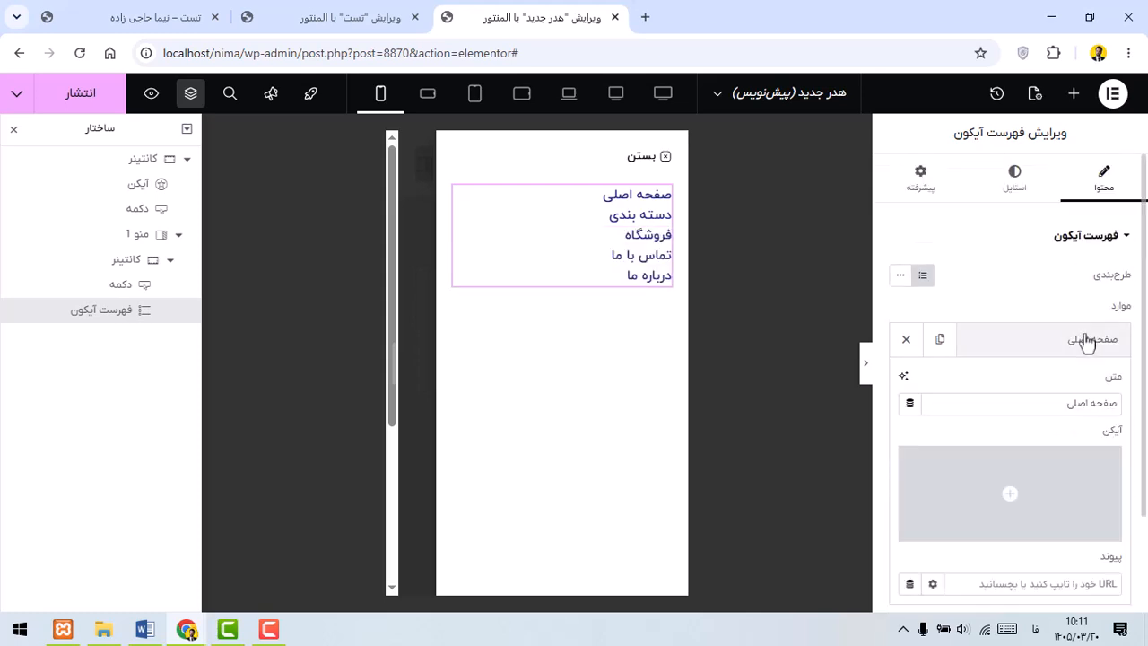
{"action": "scroll", "coordinate": [1087, 345], "scroll_direction": "down", "scroll_amount": 2}
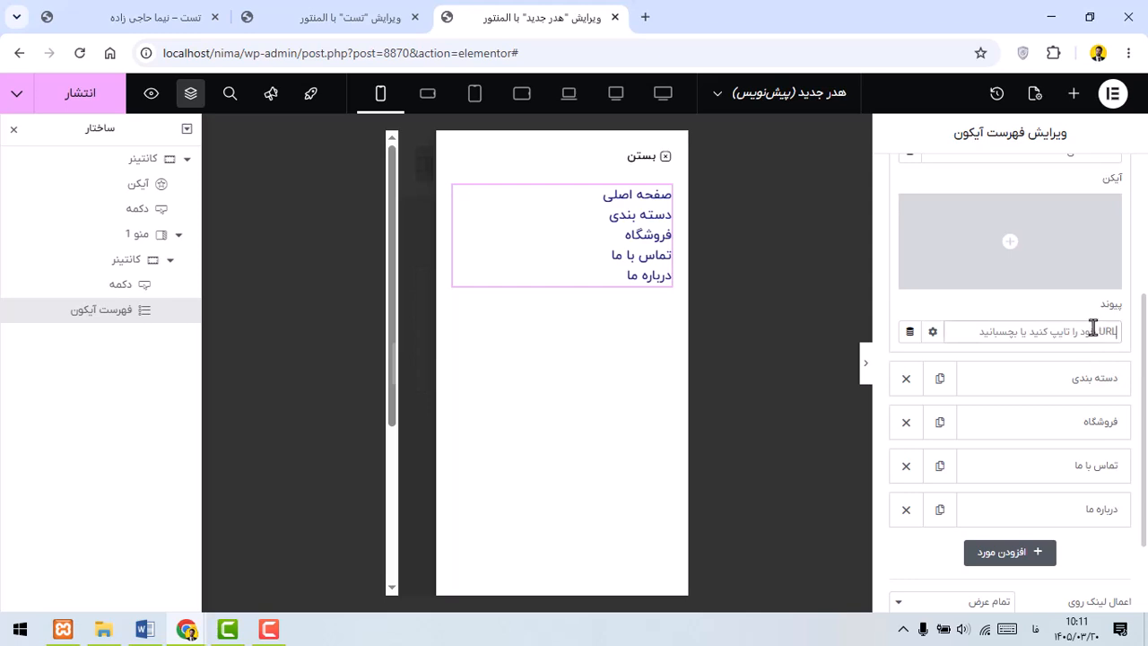
{"action": "scroll", "coordinate": [1107, 328], "scroll_direction": "up", "scroll_amount": 1}
{"action": "left_click", "coordinate": [1107, 332]}
{"action": "left_click", "coordinate": [1110, 384]}
{"action": "scroll", "coordinate": [1117, 375], "scroll_direction": "down", "scroll_amount": 2}
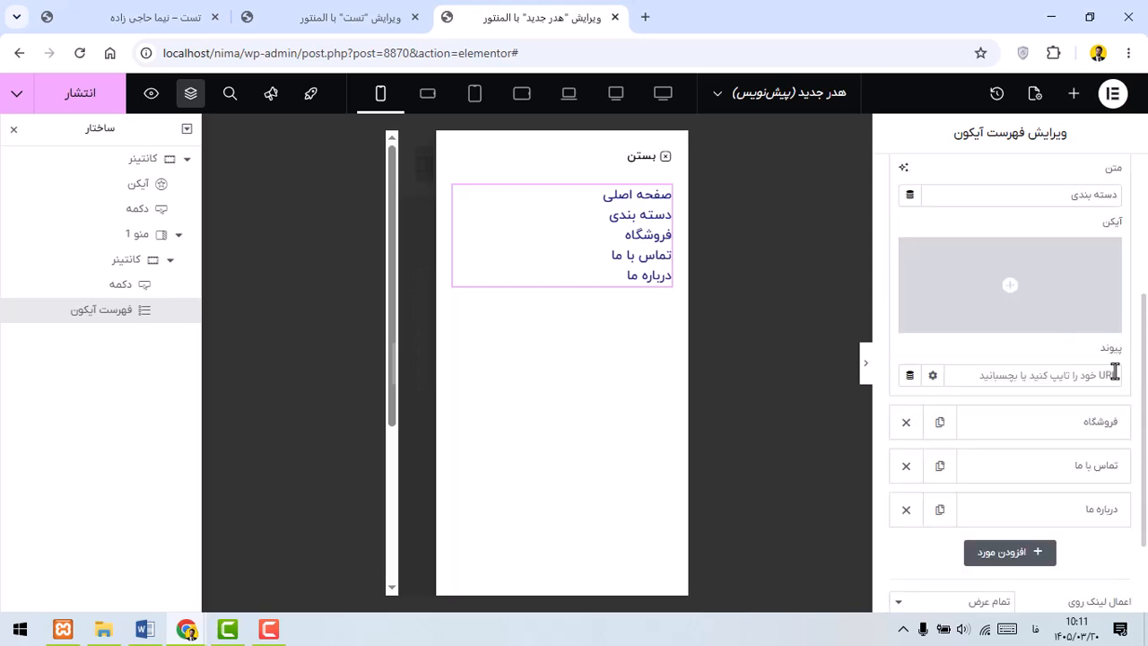
{"action": "left_click", "coordinate": [1110, 422]}
{"action": "left_click", "coordinate": [1105, 426]}
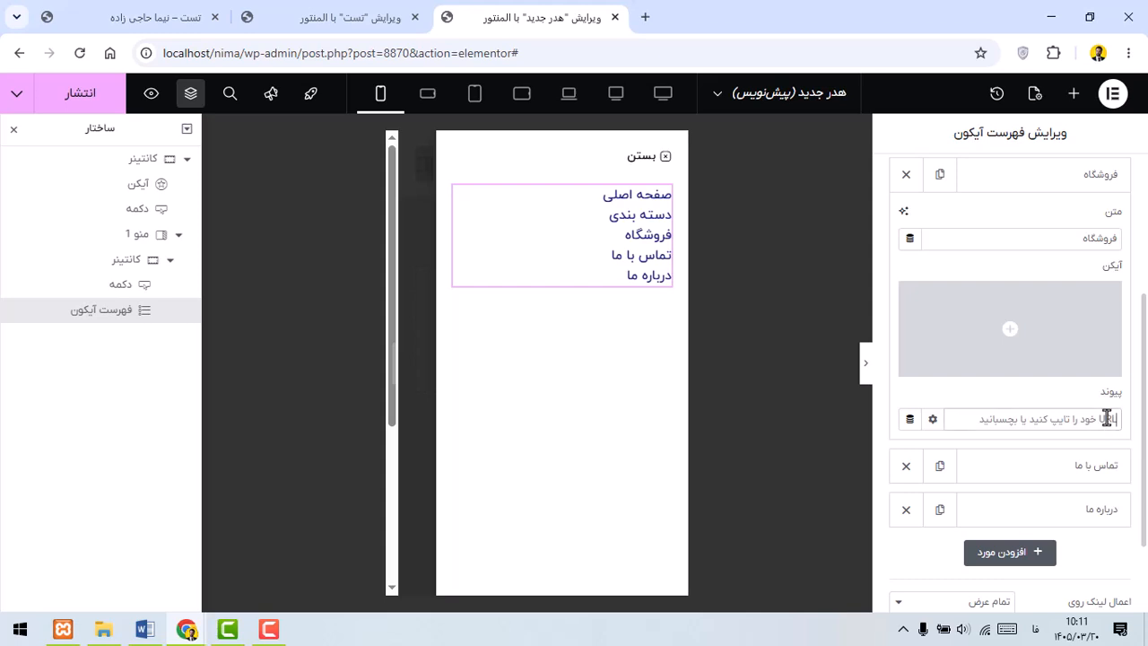
{"action": "type", "text": "#"}
{"action": "left_click", "coordinate": [1092, 467]}
{"action": "left_click", "coordinate": [1101, 508]}
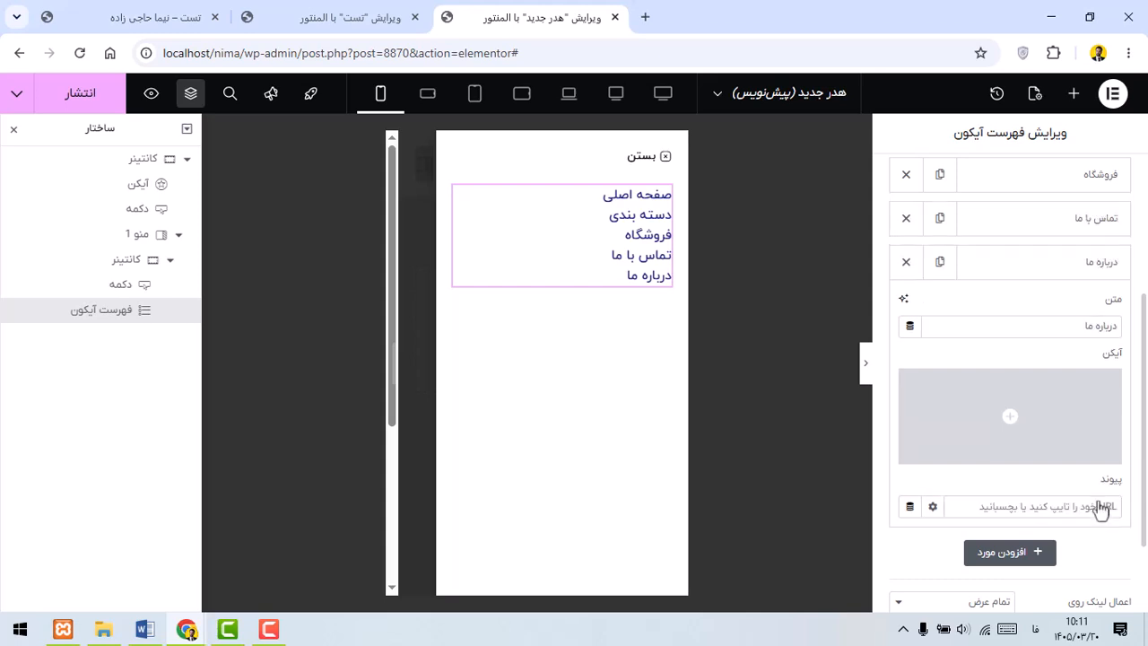
{"action": "type", "text": "#"}
{"action": "left_click", "coordinate": [1071, 266]}
{"action": "scroll", "coordinate": [1060, 417], "scroll_direction": "up", "scroll_amount": 2}
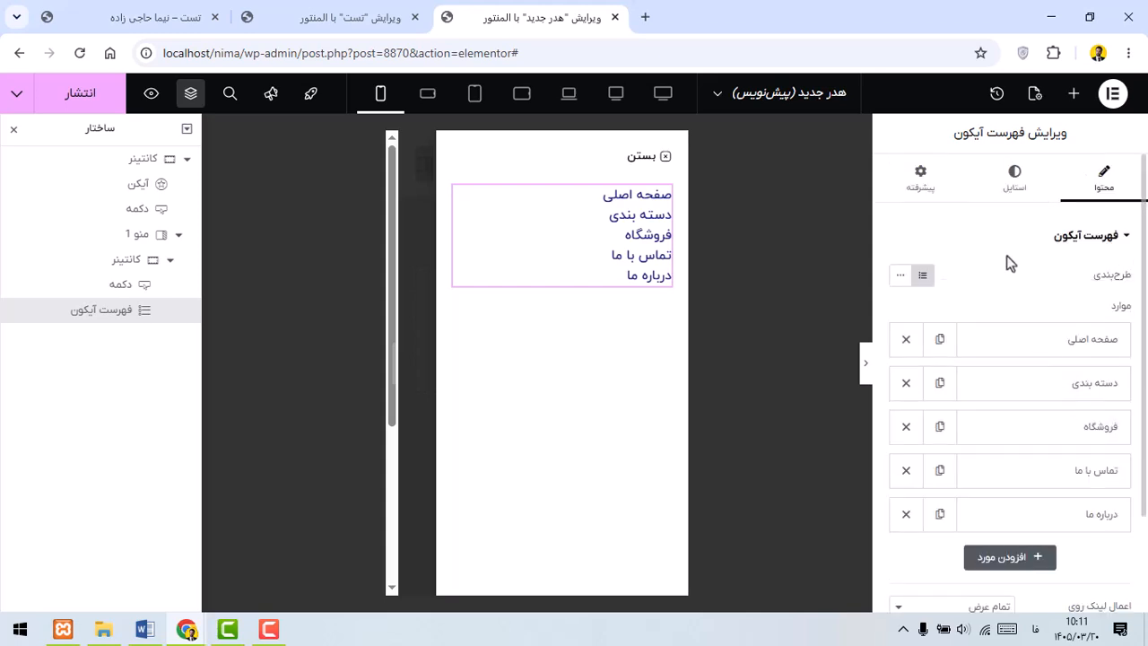
Step: Space the list items 30 px apart and turn on dividers between them in colour #F0F0F0
{"action": "left_click", "coordinate": [1017, 193]}
{"action": "left_click_drag", "start_coordinate": [953, 309], "coordinate": [1062, 318]}
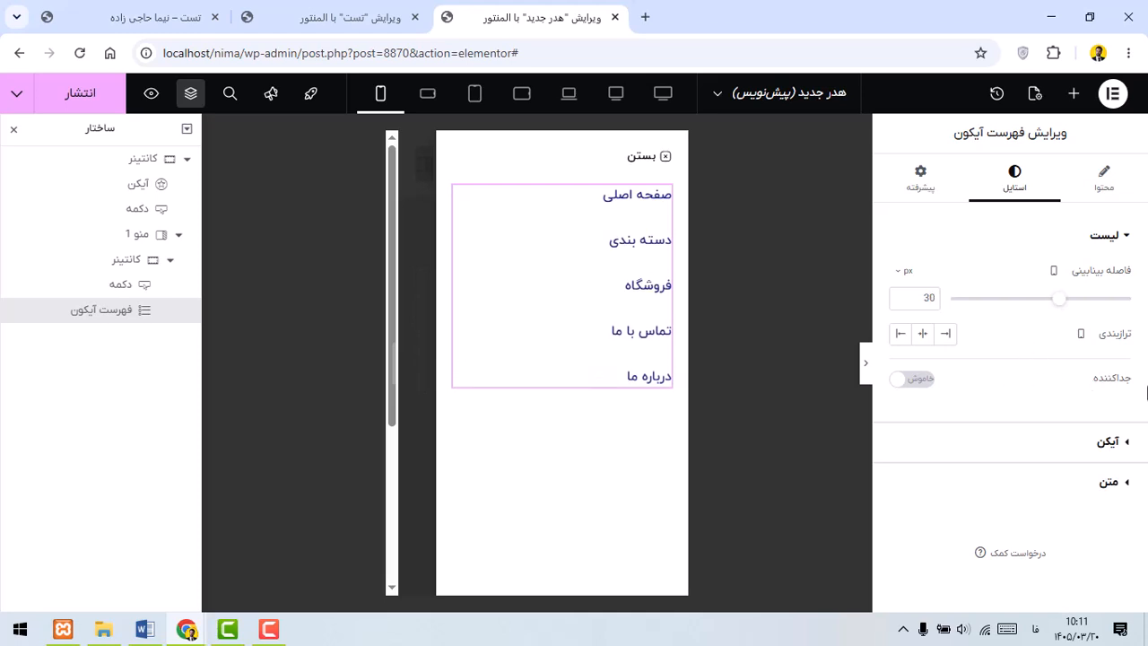
{"action": "left_click", "coordinate": [922, 384]}
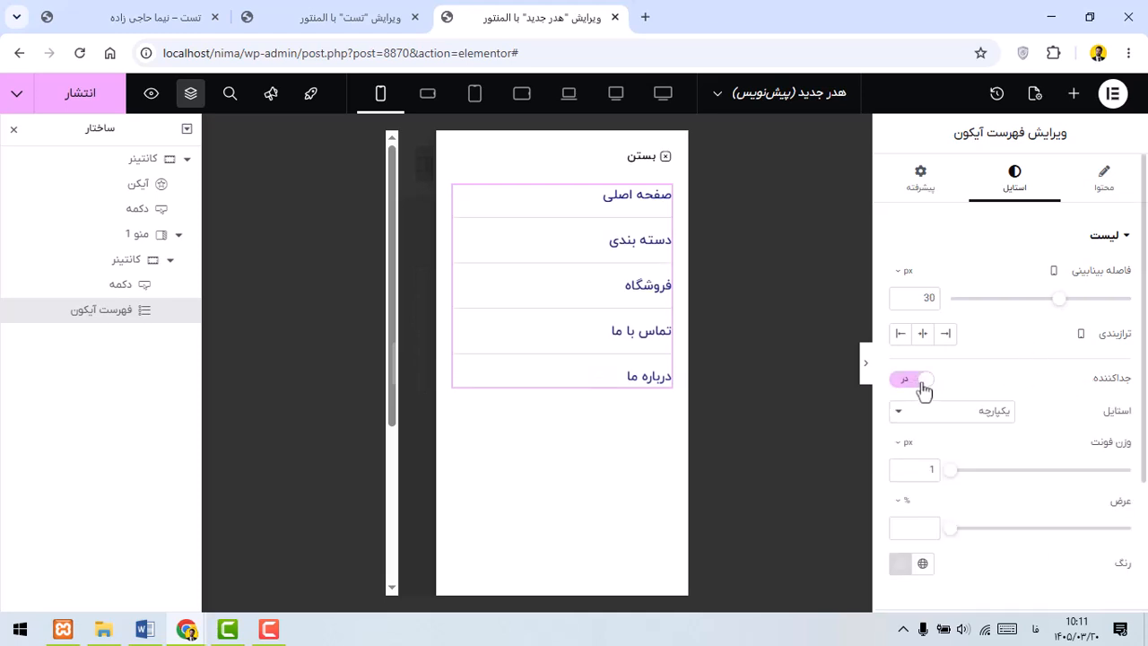
{"action": "scroll", "coordinate": [951, 459], "scroll_direction": "down", "scroll_amount": 2}
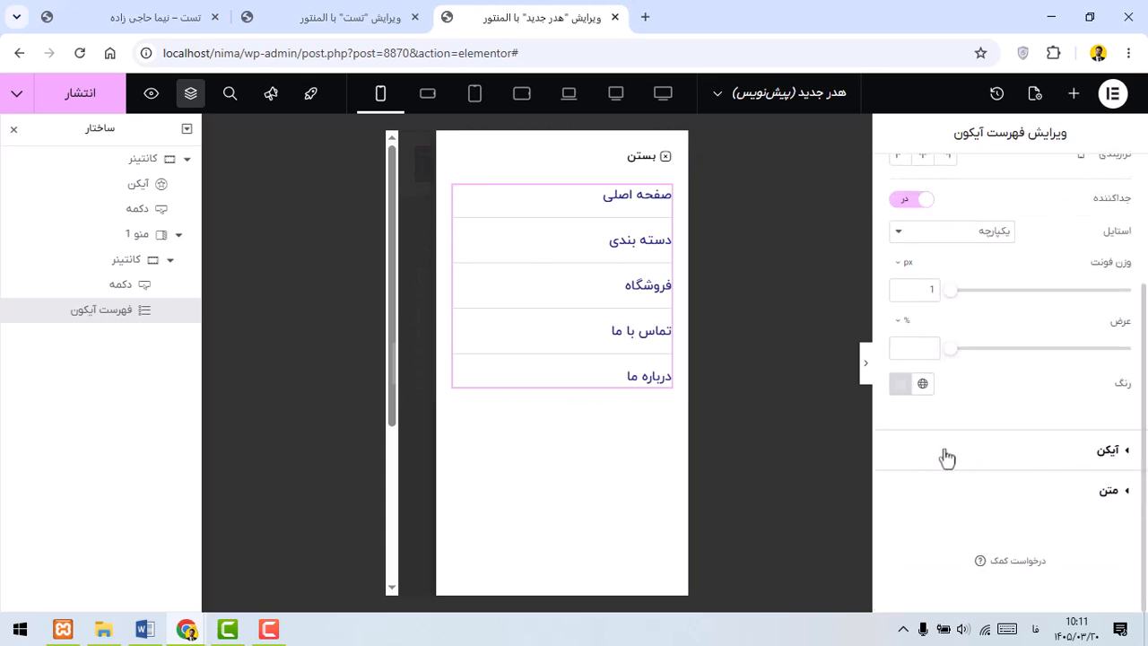
{"action": "left_click", "coordinate": [901, 384]}
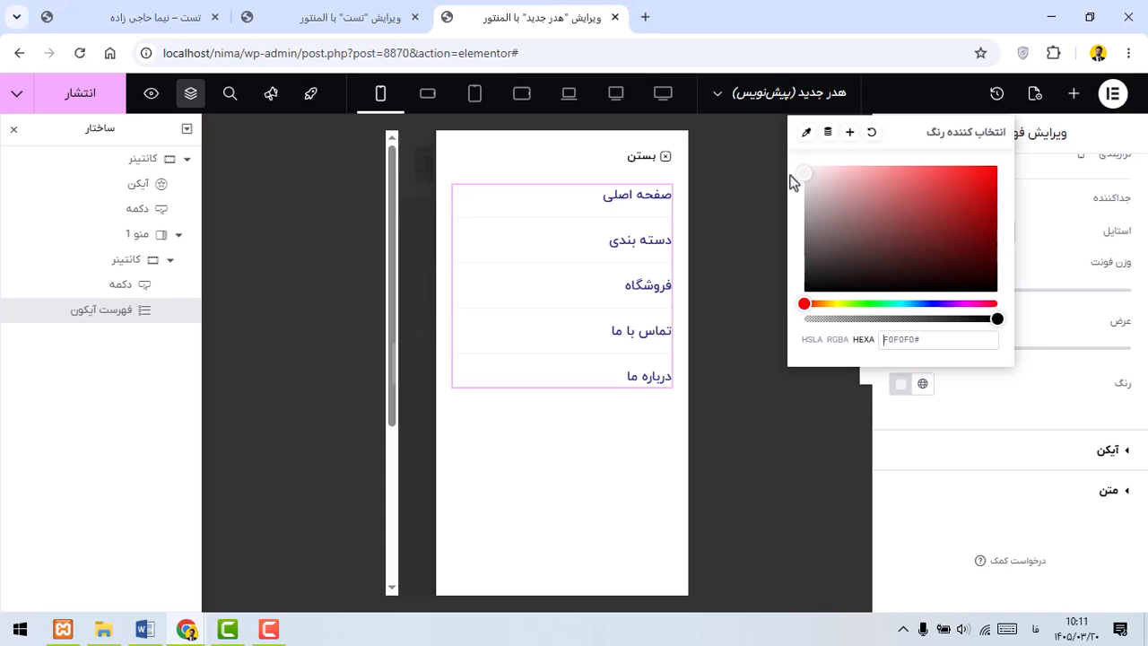
{"action": "left_click", "coordinate": [995, 418]}
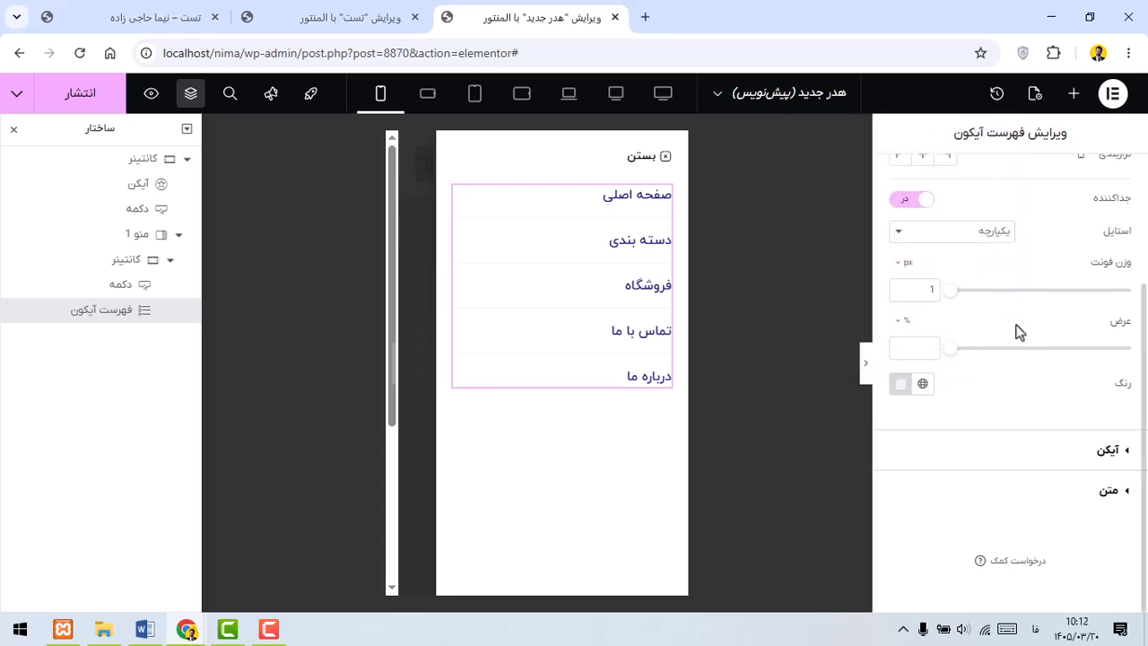
Step: Make the list text black with a font size of 16 px and weight 500 (متوسط)
{"action": "left_click", "coordinate": [1048, 502]}
{"action": "left_click", "coordinate": [900, 462]}
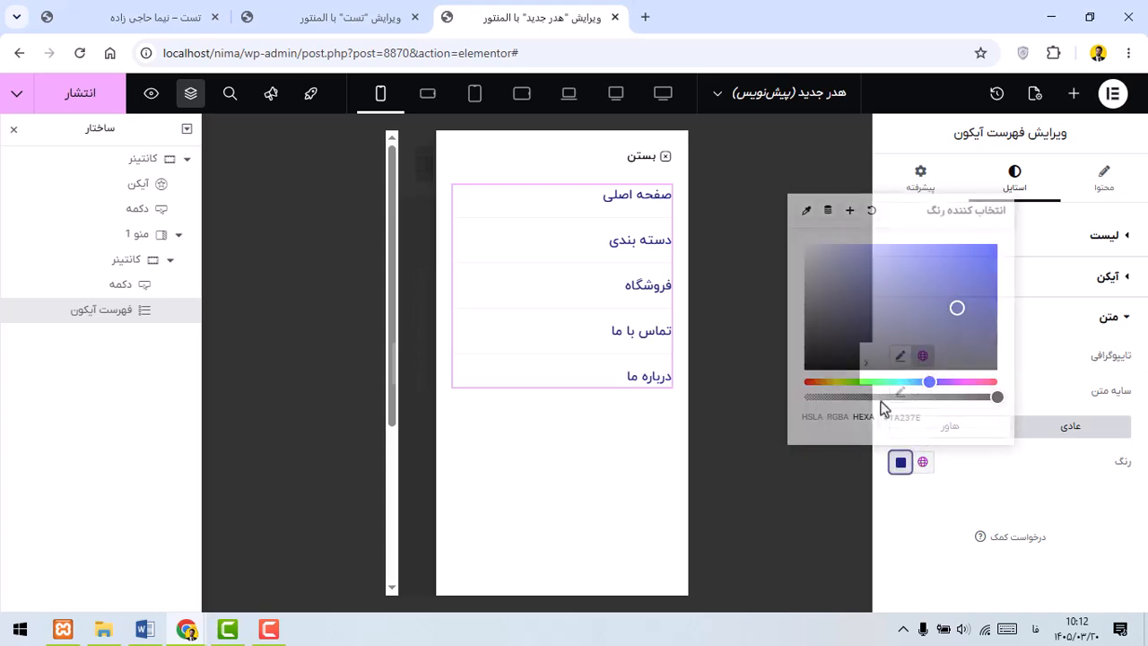
{"action": "left_click", "coordinate": [1030, 492]}
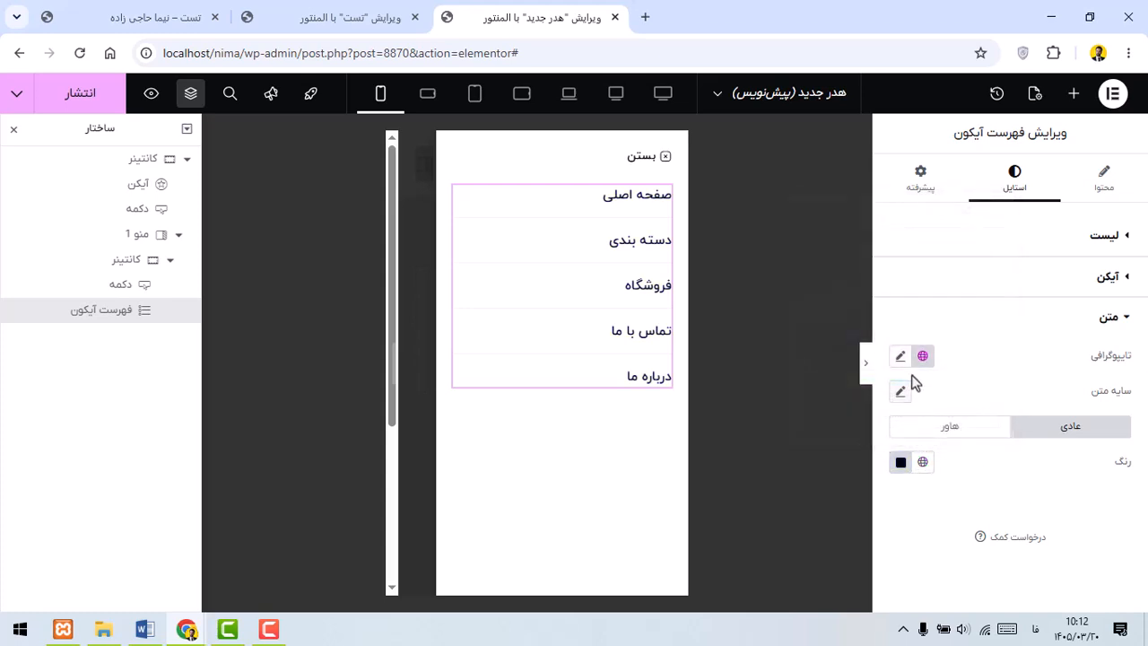
{"action": "left_click", "coordinate": [901, 356]}
{"action": "left_click", "coordinate": [936, 492]}
{"action": "type", "text": "16"}
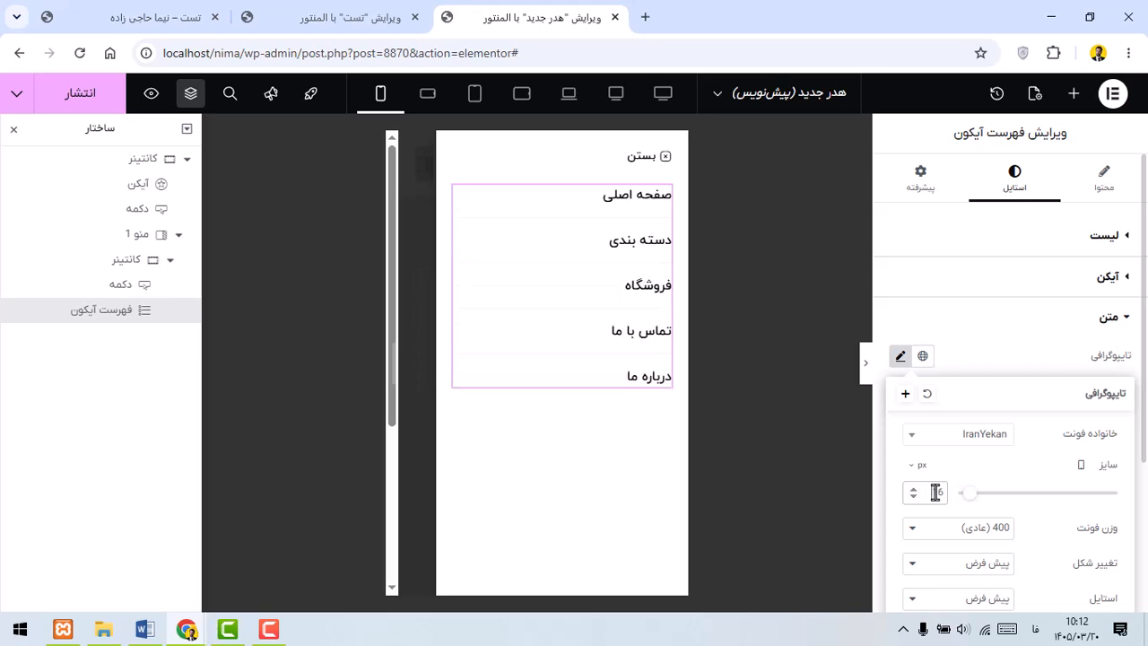
{"action": "left_click", "coordinate": [973, 538]}
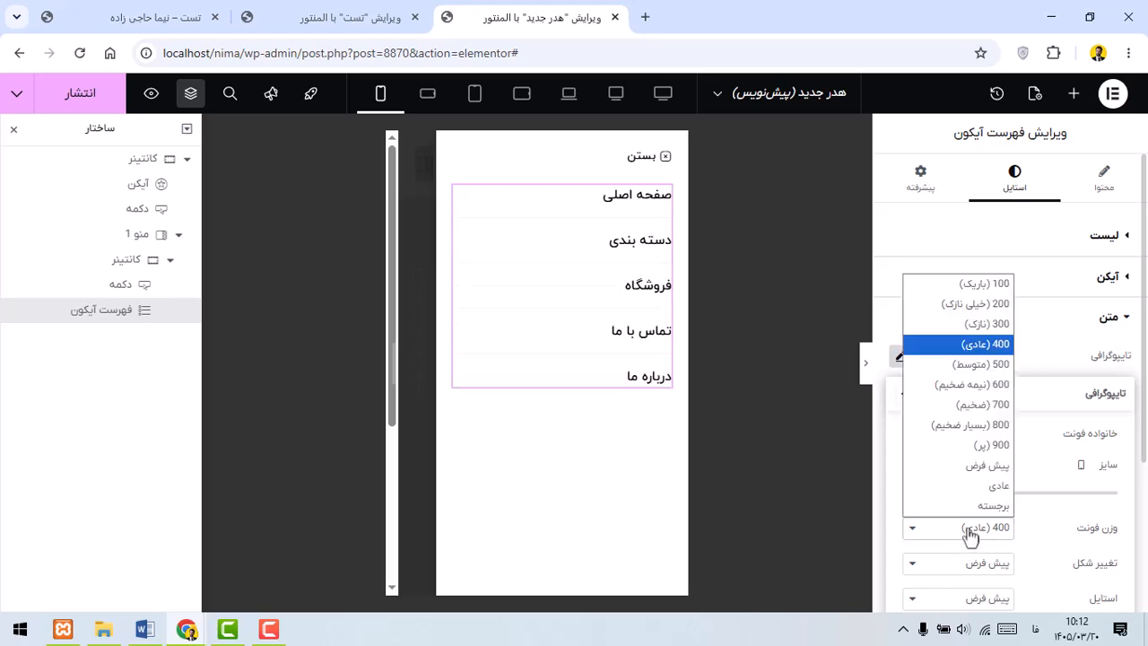
{"action": "left_click", "coordinate": [977, 368]}
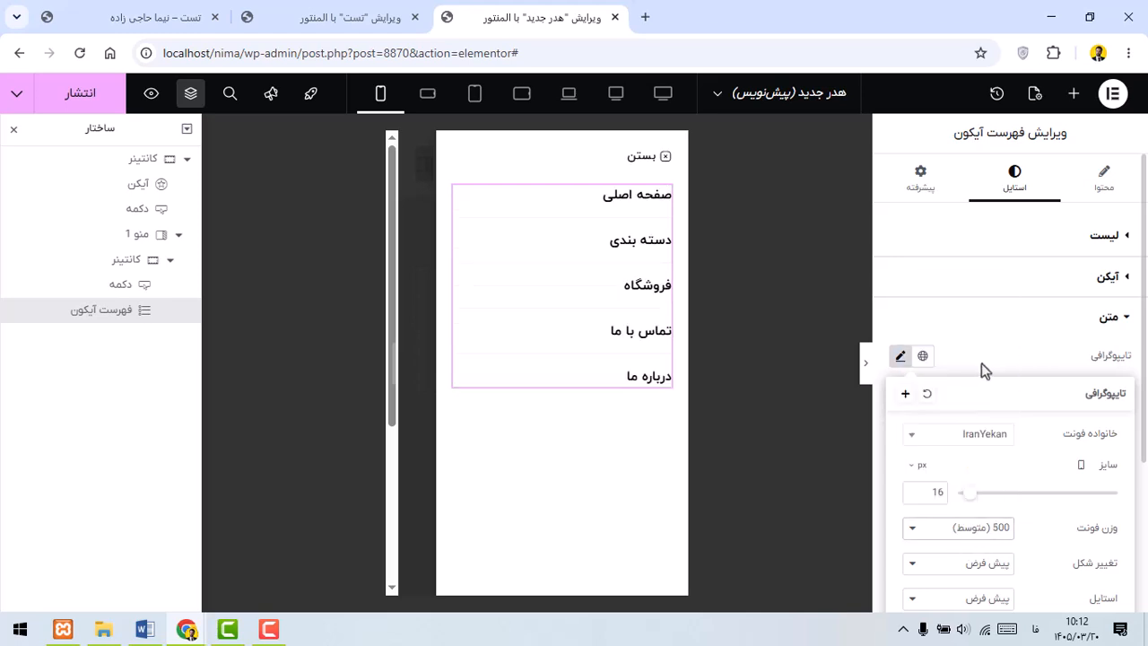
Step: Increase the space between the list items to 40 px
{"action": "left_click", "coordinate": [1046, 235]}
{"action": "left_click_drag", "start_coordinate": [1007, 296], "coordinate": [1061, 297]}
{"action": "left_click", "coordinate": [902, 294]}
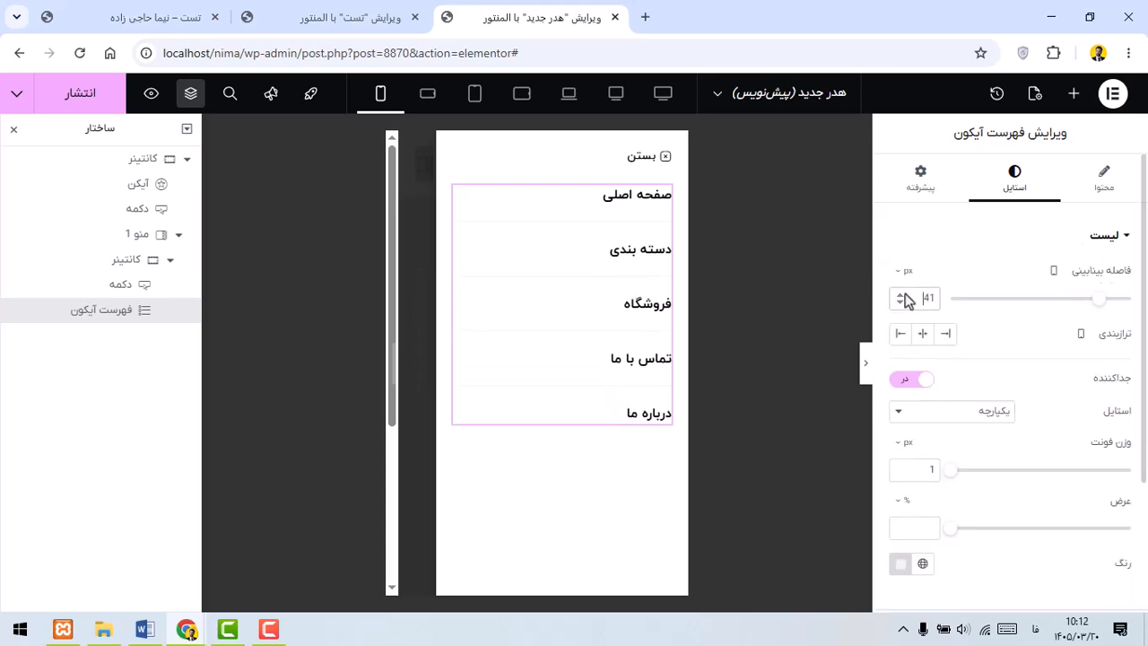
{"action": "left_click", "coordinate": [901, 303]}
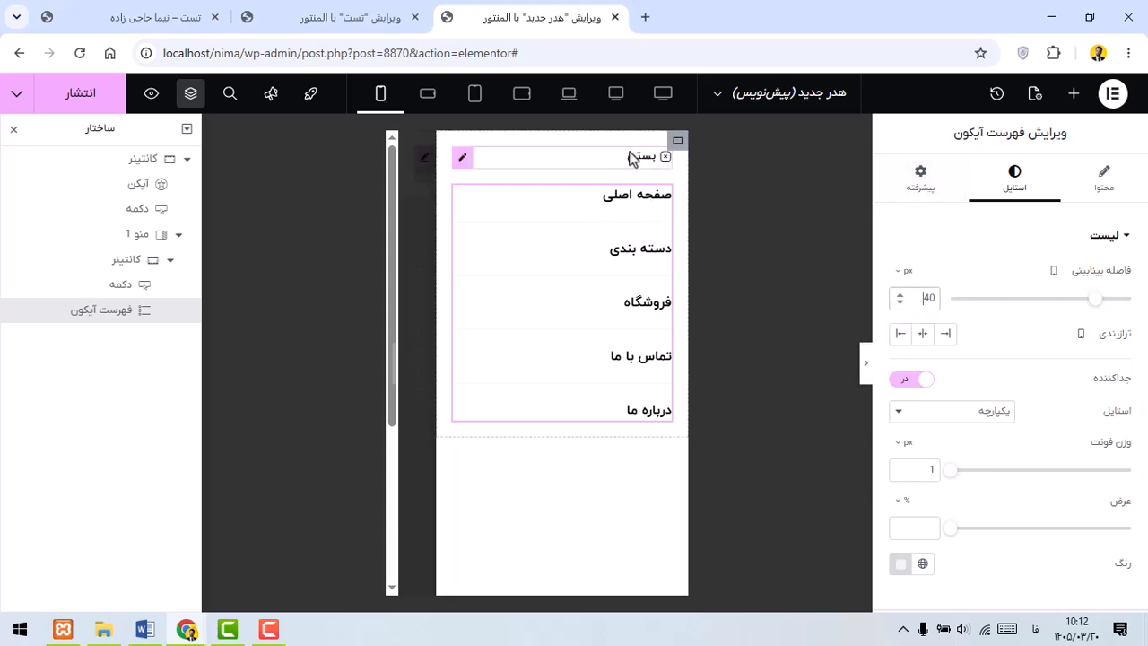
Step: Give the icon list a 30 px top margin only, with the margin sides unlinked, and preview the menu
{"action": "left_click", "coordinate": [908, 190]}
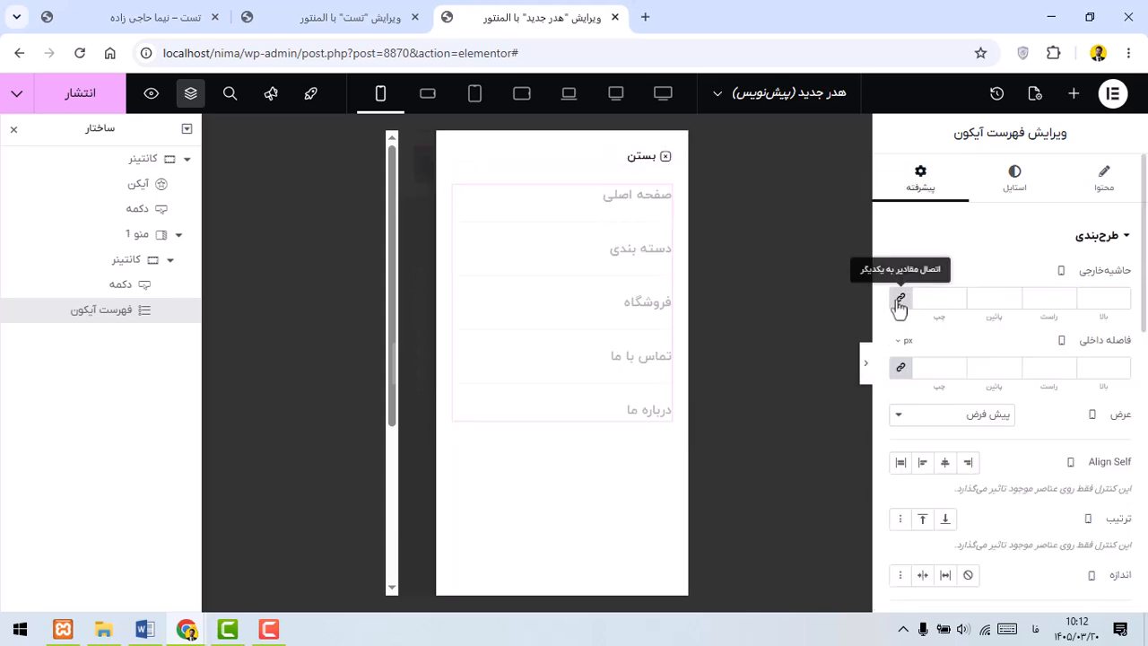
{"action": "left_click", "coordinate": [899, 303]}
{"action": "double_click", "coordinate": [1109, 297]}
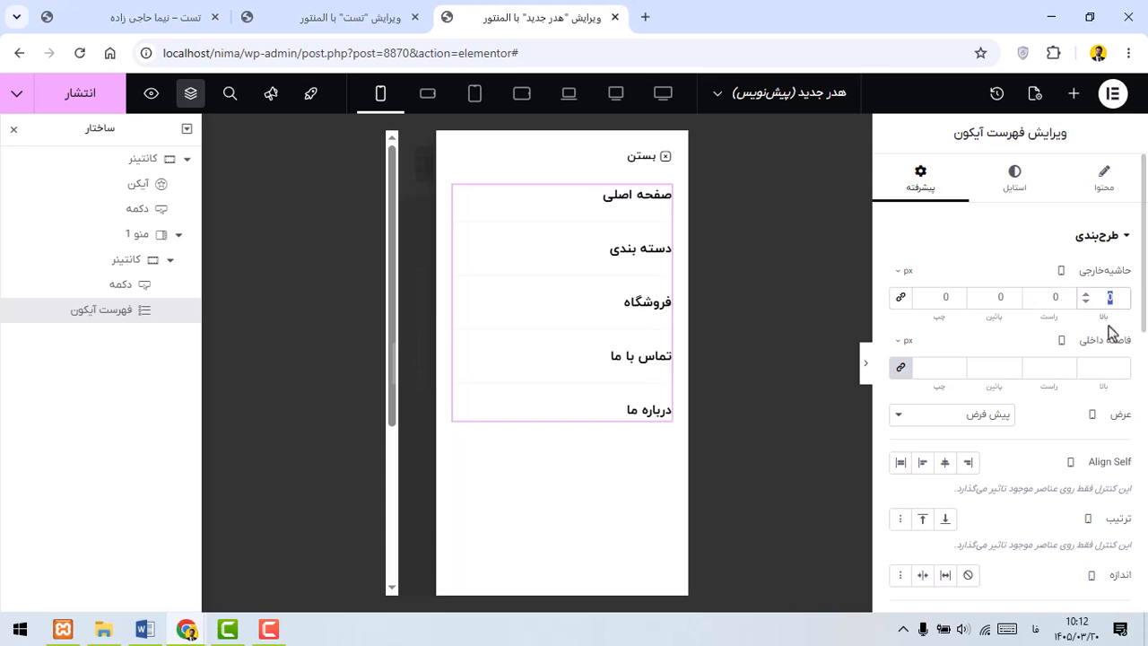
{"action": "type", "text": "30"}
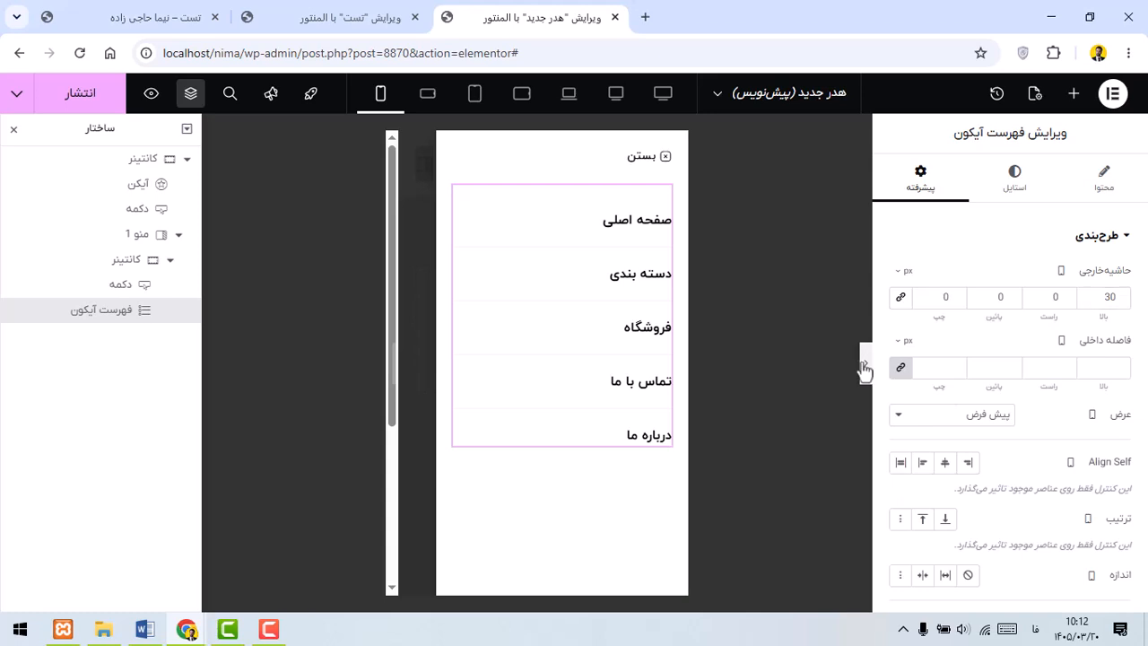
{"action": "left_click", "coordinate": [863, 366]}
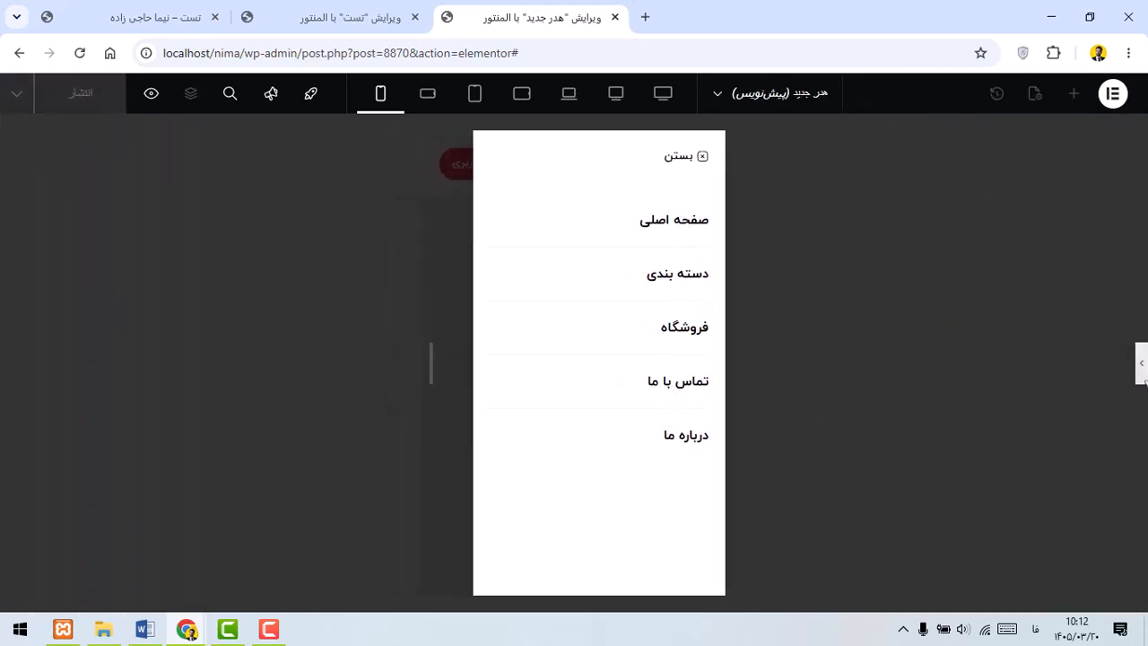
{"action": "left_click", "coordinate": [1141, 363]}
Step: Set the hover colour of the list text to the global colour قرمز دیجی کالا and preview the effect
{"action": "left_click", "coordinate": [1009, 182]}
{"action": "scroll", "coordinate": [1067, 430], "scroll_direction": "down", "scroll_amount": 3}
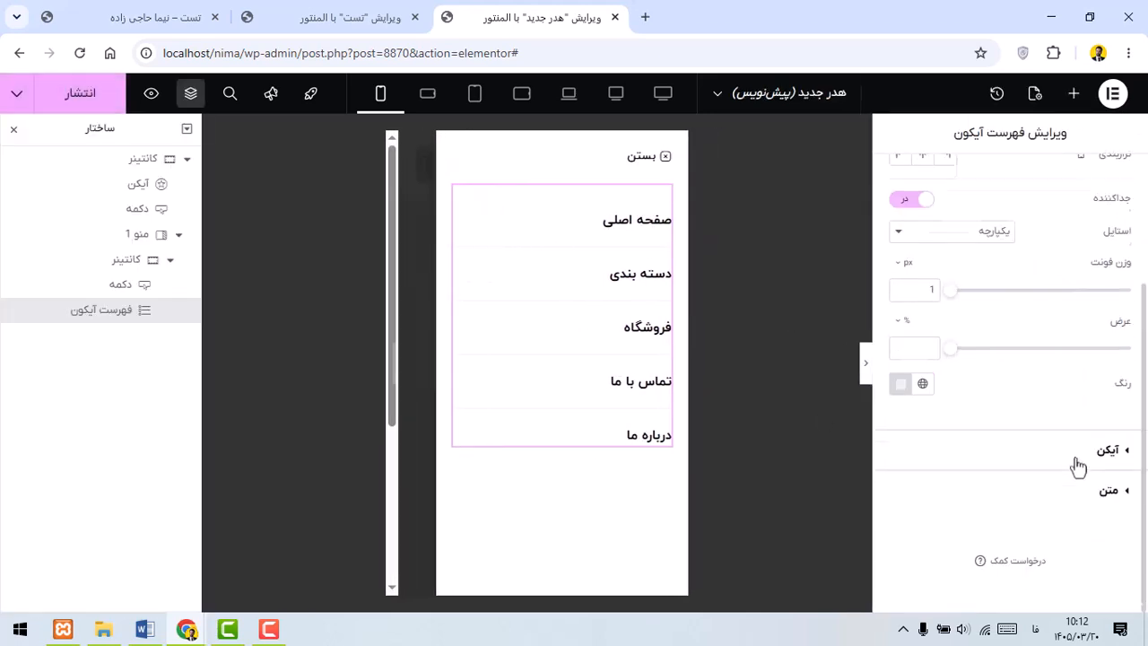
{"action": "left_click", "coordinate": [1111, 491]}
{"action": "left_click", "coordinate": [979, 422]}
{"action": "left_click", "coordinate": [923, 462]}
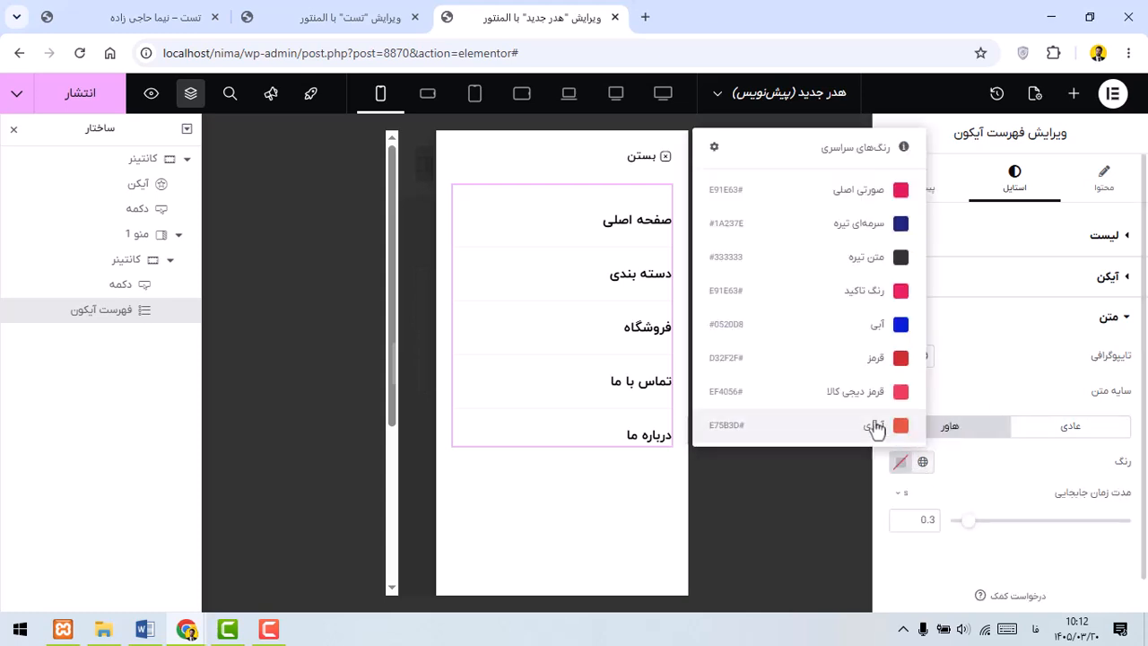
{"action": "left_click", "coordinate": [853, 396]}
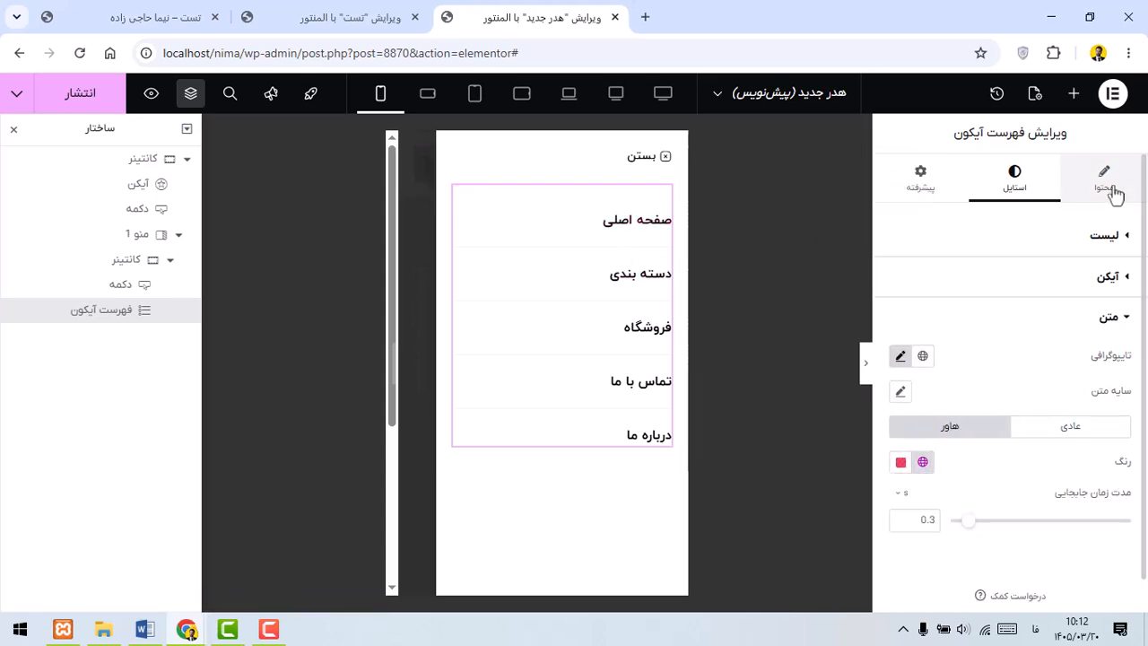
{"action": "left_click", "coordinate": [865, 363]}
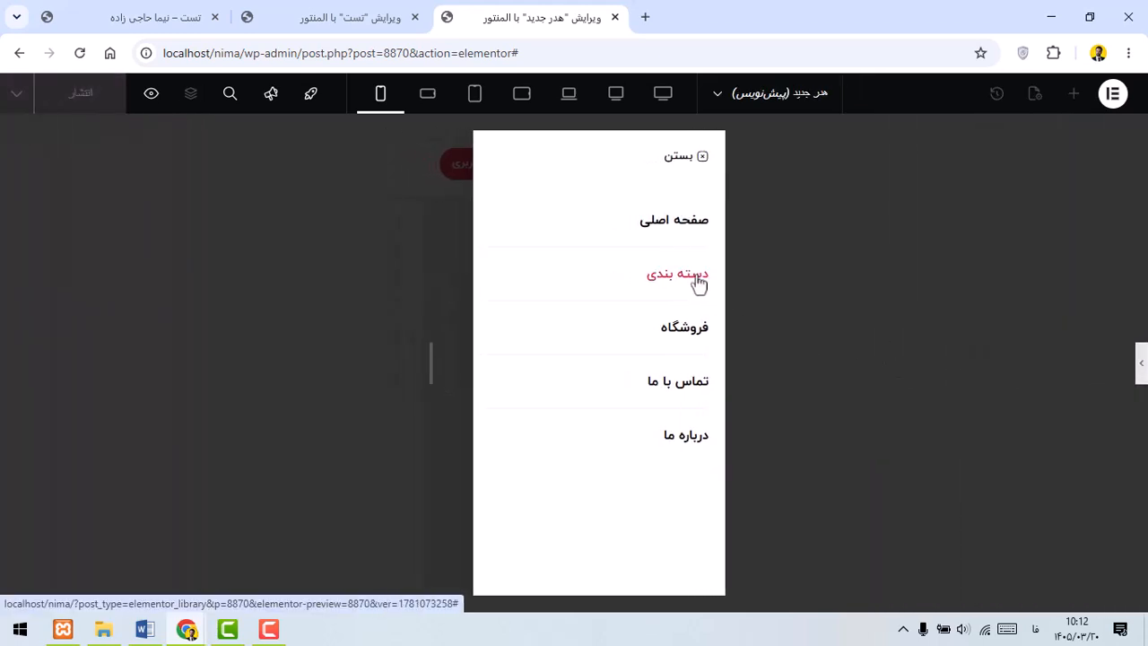
{"action": "left_click", "coordinate": [1141, 362]}
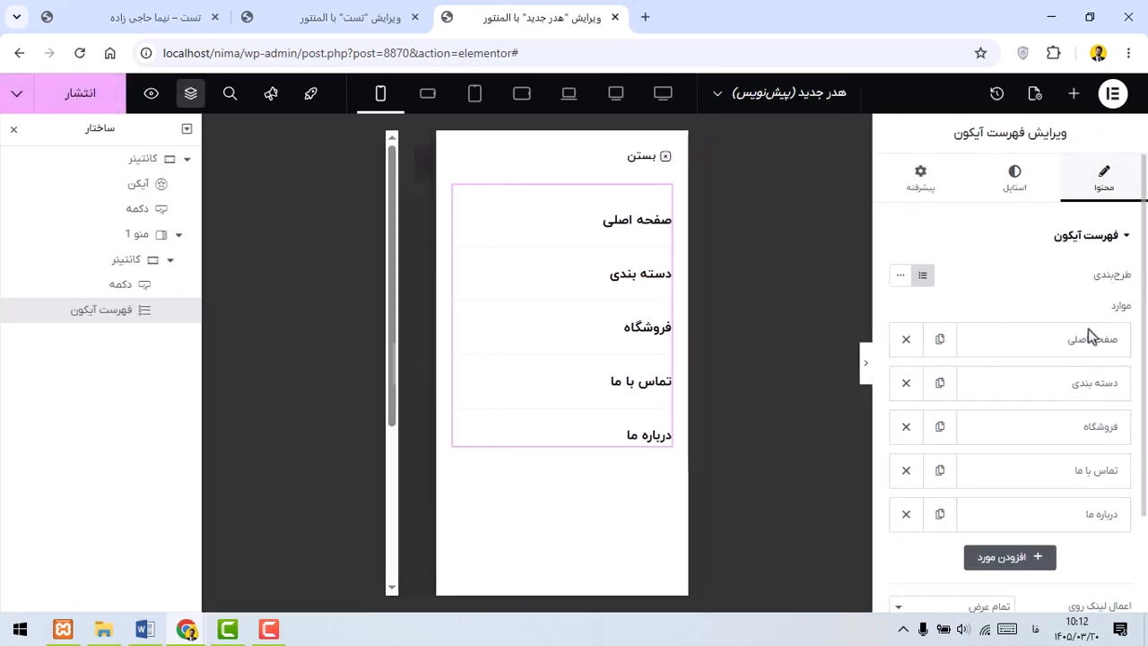
Step: Add the thin left-chevron icon from the icon library to the دسته بندی item, searching for "left"
{"action": "left_click", "coordinate": [1090, 387]}
{"action": "scroll", "coordinate": [1031, 376], "scroll_direction": "down", "scroll_amount": 2}
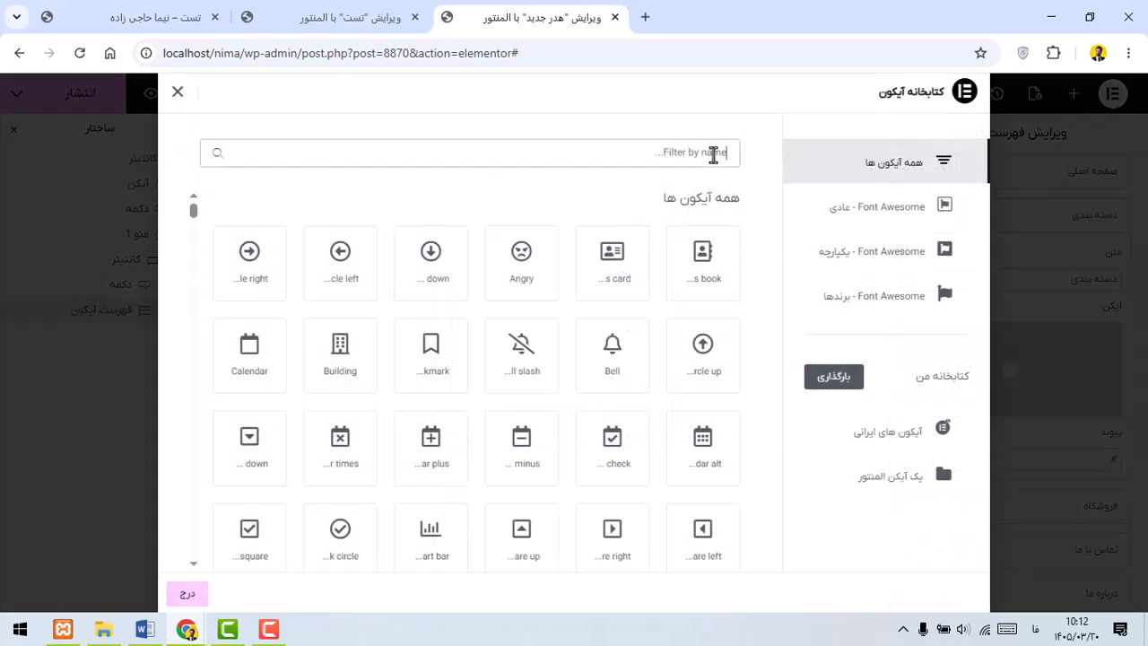
{"action": "left_click", "coordinate": [712, 153]}
{"action": "type", "text": "left"}
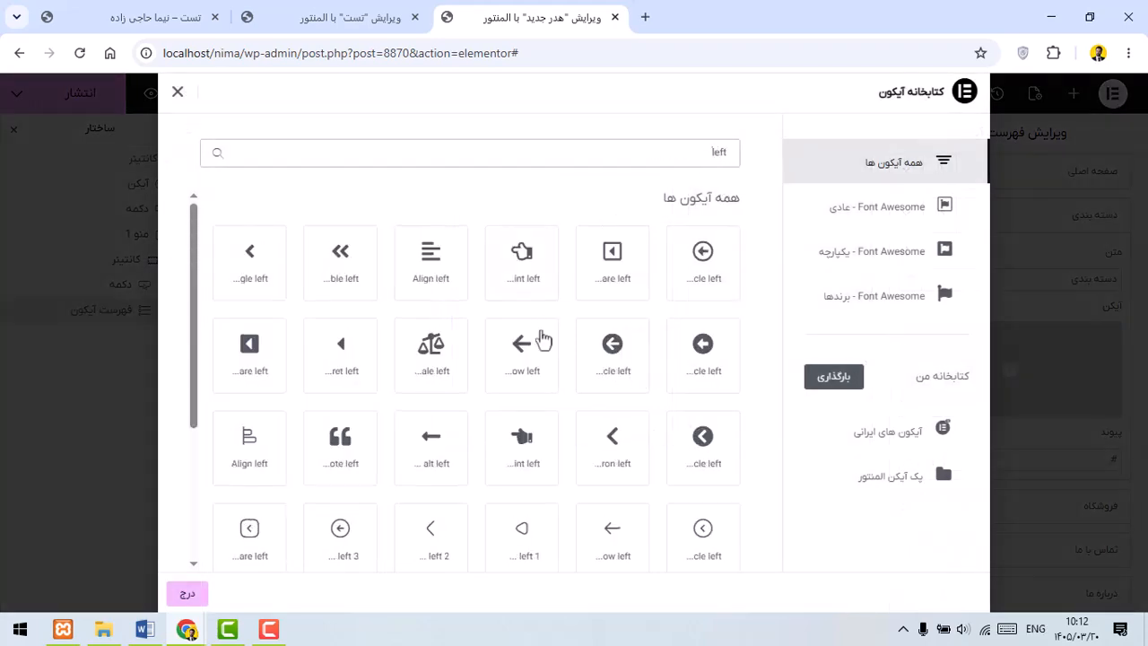
{"action": "scroll", "coordinate": [542, 339], "scroll_direction": "down", "scroll_amount": 2}
{"action": "left_click", "coordinate": [465, 363]}
{"action": "left_click", "coordinate": [186, 593]}
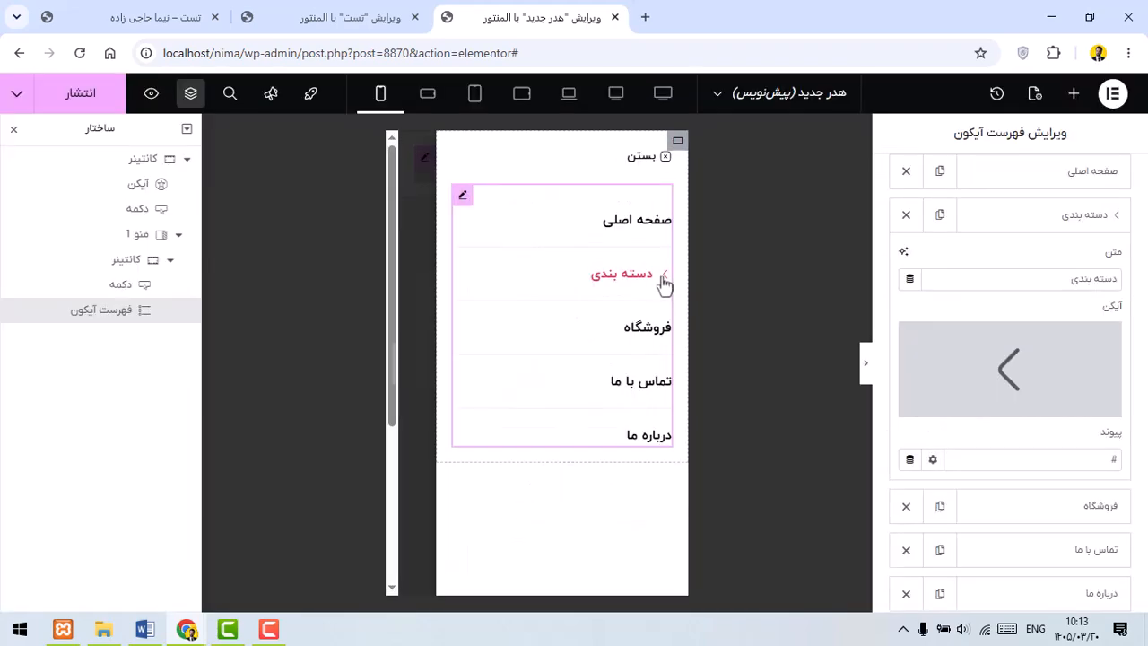
Step: Make the list icons black in their normal state and set their size to 16 px
{"action": "scroll", "coordinate": [999, 257], "scroll_direction": "up", "scroll_amount": 2}
{"action": "left_click", "coordinate": [1014, 185]}
{"action": "scroll", "coordinate": [991, 305], "scroll_direction": "down", "scroll_amount": 1}
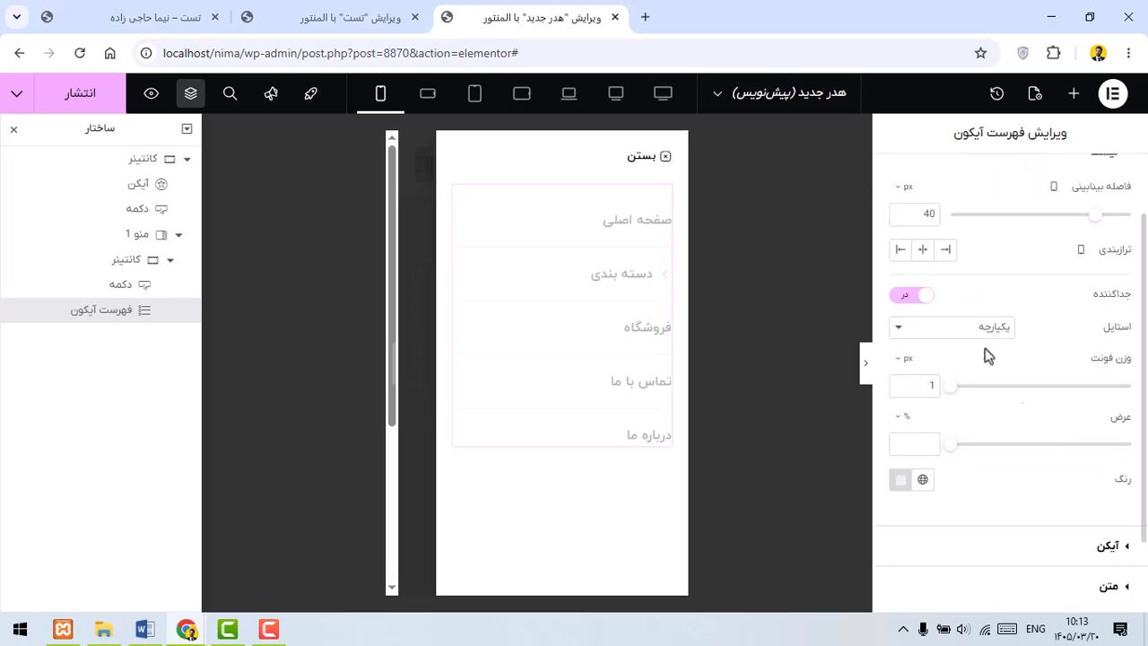
{"action": "left_click", "coordinate": [1065, 549]}
{"action": "left_click_drag", "start_coordinate": [951, 428], "coordinate": [971, 431]}
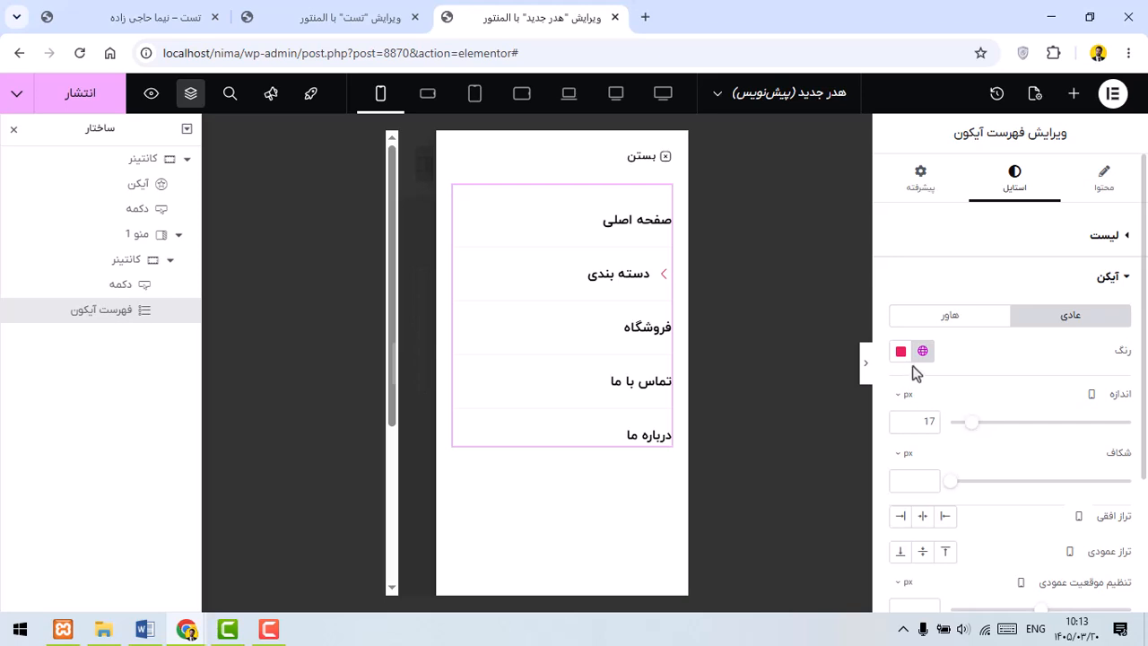
{"action": "double_click", "coordinate": [900, 426]}
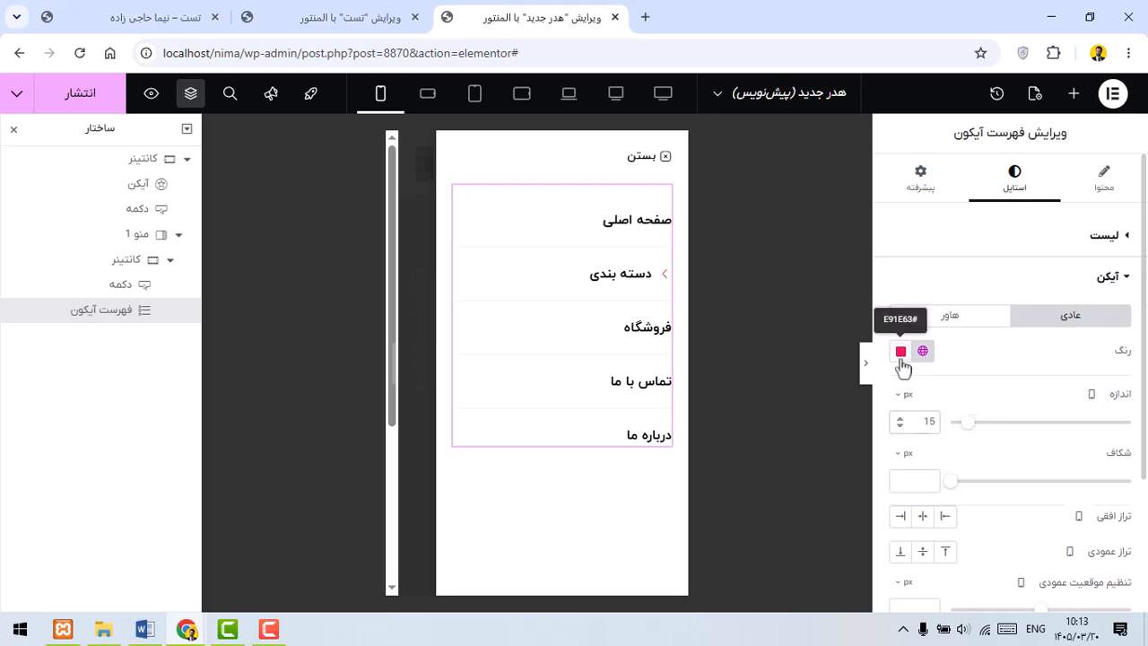
{"action": "left_click", "coordinate": [900, 351]}
{"action": "left_click", "coordinate": [915, 415]}
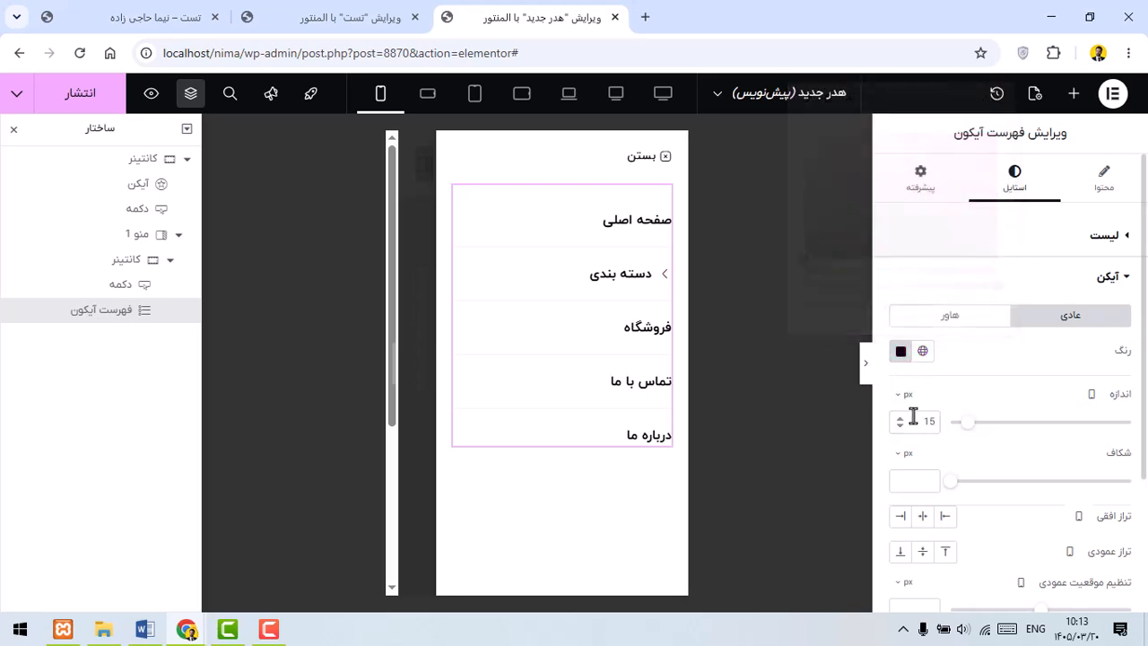
{"action": "left_click", "coordinate": [902, 420]}
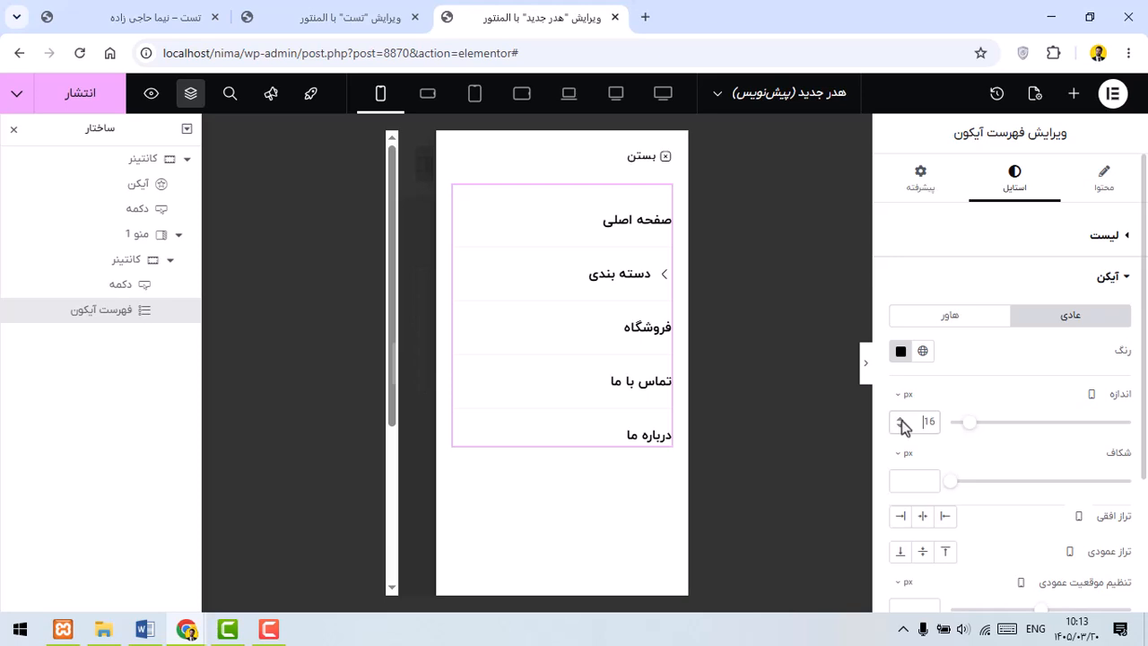
Step: Set the hover colour of the list icons to the global colour قرمز دیجی کالا and preview the effect
{"action": "left_click", "coordinate": [973, 323]}
{"action": "left_click", "coordinate": [923, 351]}
{"action": "left_click", "coordinate": [884, 277]}
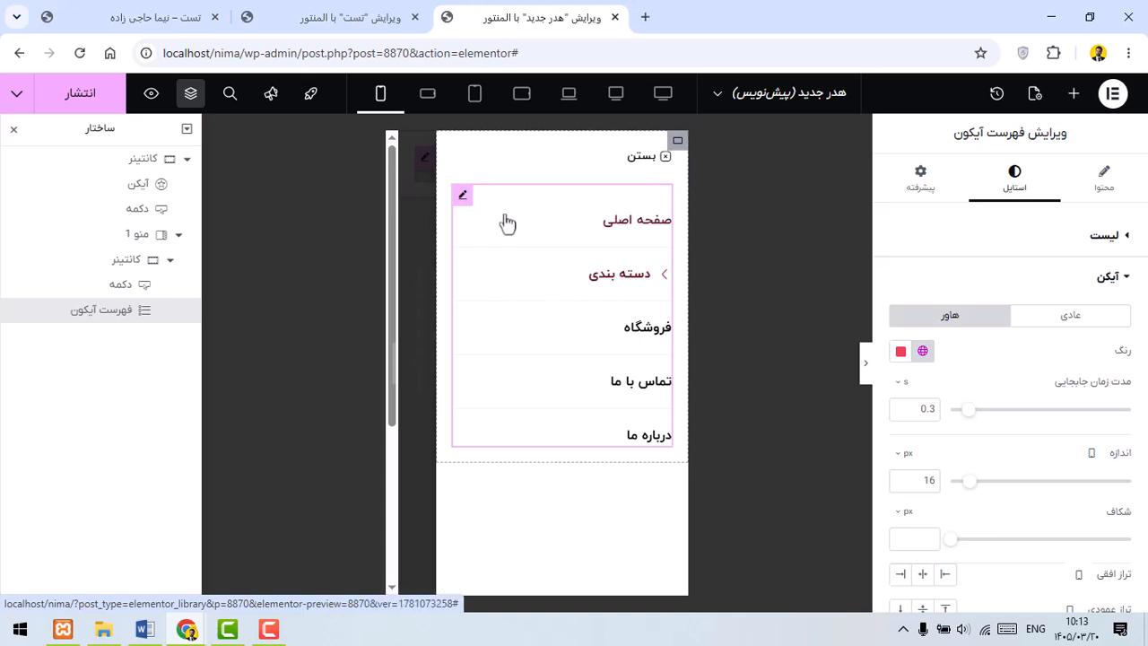
{"action": "left_click", "coordinate": [1047, 317]}
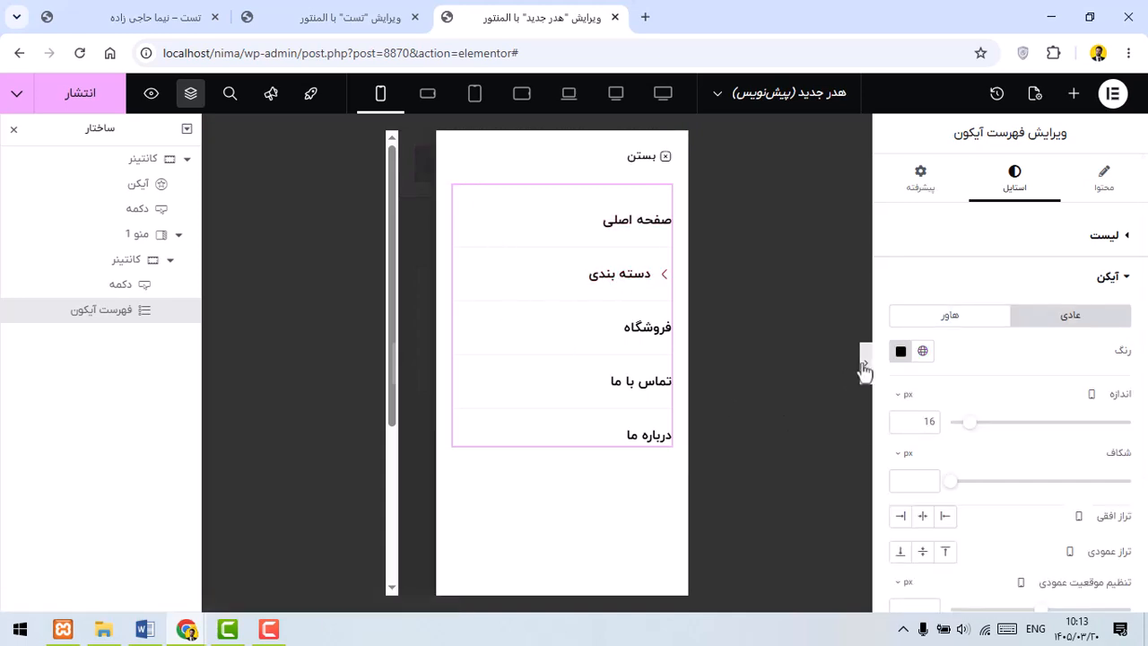
{"action": "left_click", "coordinate": [866, 365]}
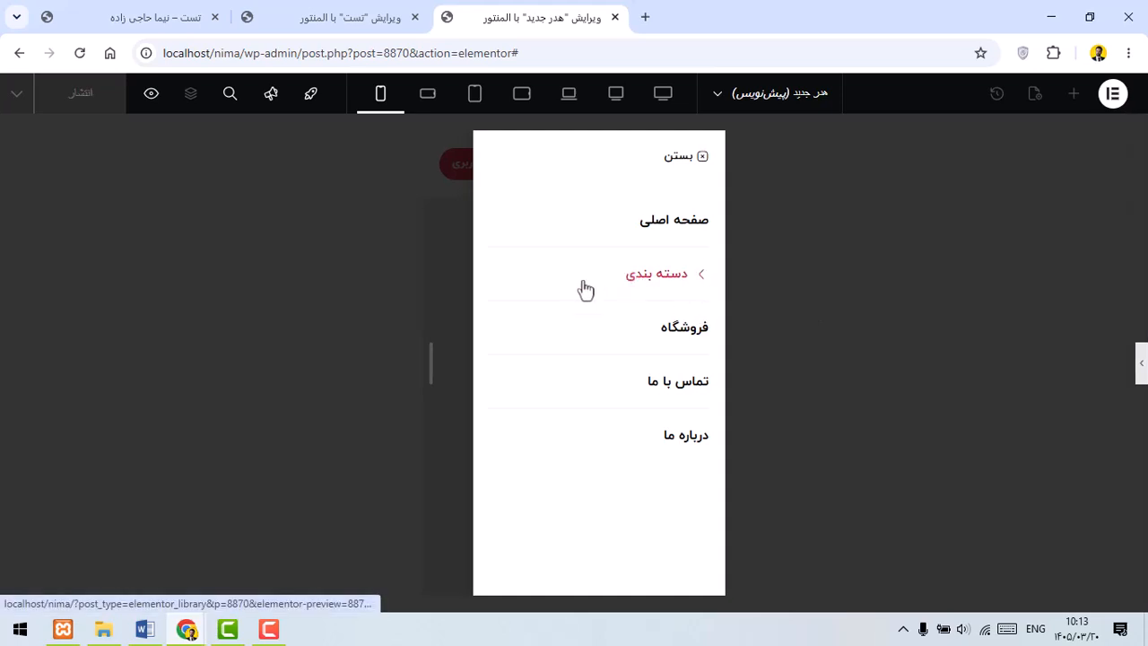
{"action": "left_click", "coordinate": [1141, 363]}
Step: Add custom CSS to the icon list giving .elementor-icon-list-icon order:1 and margin-right:10px, so icons follow the text
{"action": "left_click", "coordinate": [1085, 235]}
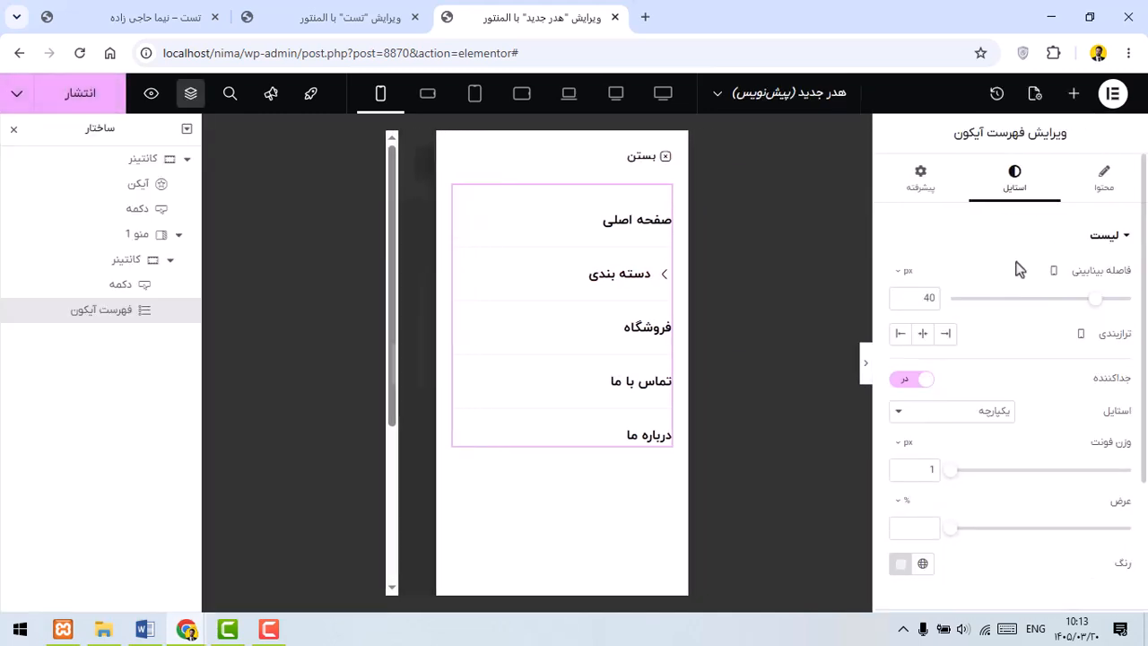
{"action": "scroll", "coordinate": [995, 344], "scroll_direction": "down", "scroll_amount": 3}
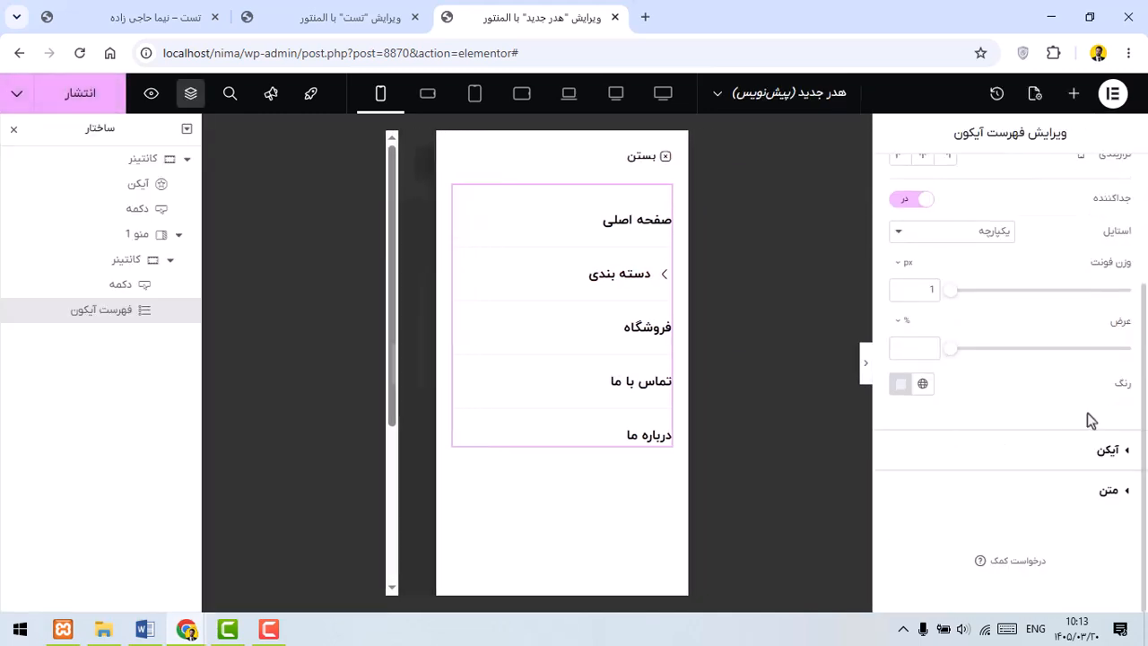
{"action": "scroll", "coordinate": [1080, 460], "scroll_direction": "up", "scroll_amount": 3}
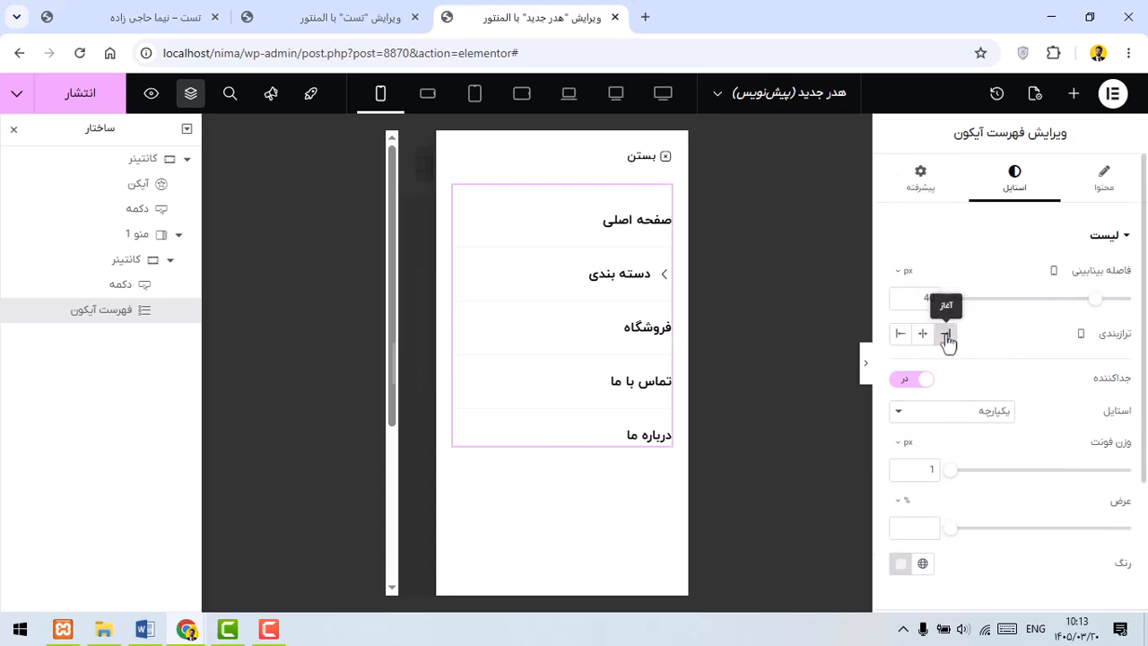
{"action": "left_click", "coordinate": [920, 178]}
{"action": "scroll", "coordinate": [1012, 426], "scroll_direction": "down", "scroll_amount": 10}
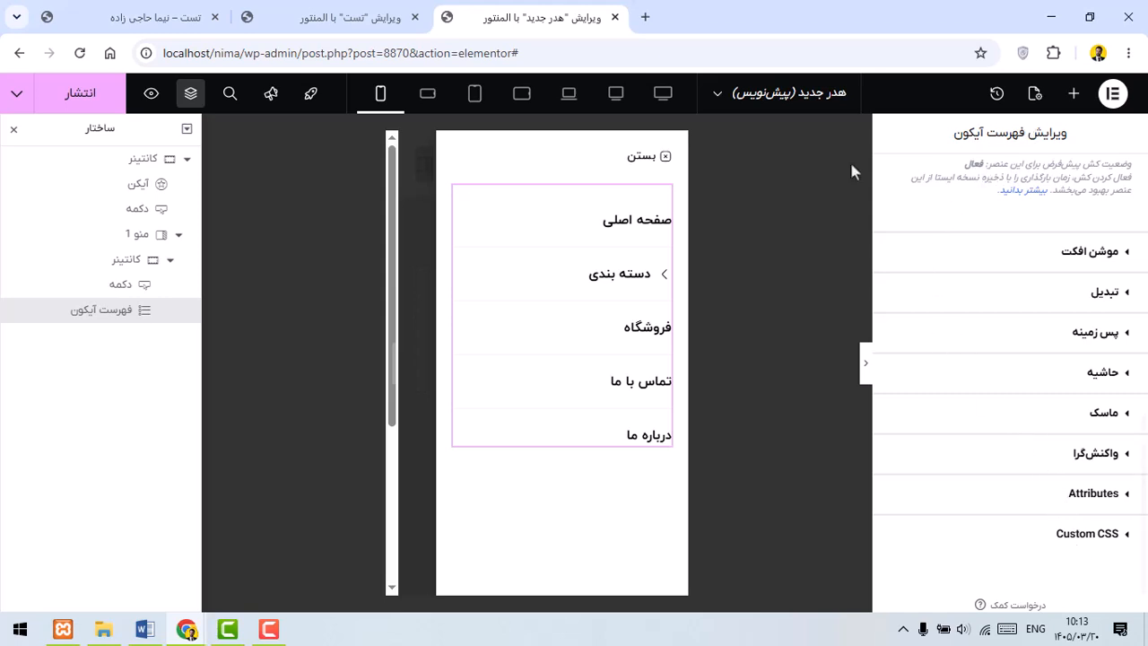
{"action": "left_click", "coordinate": [1061, 541]}
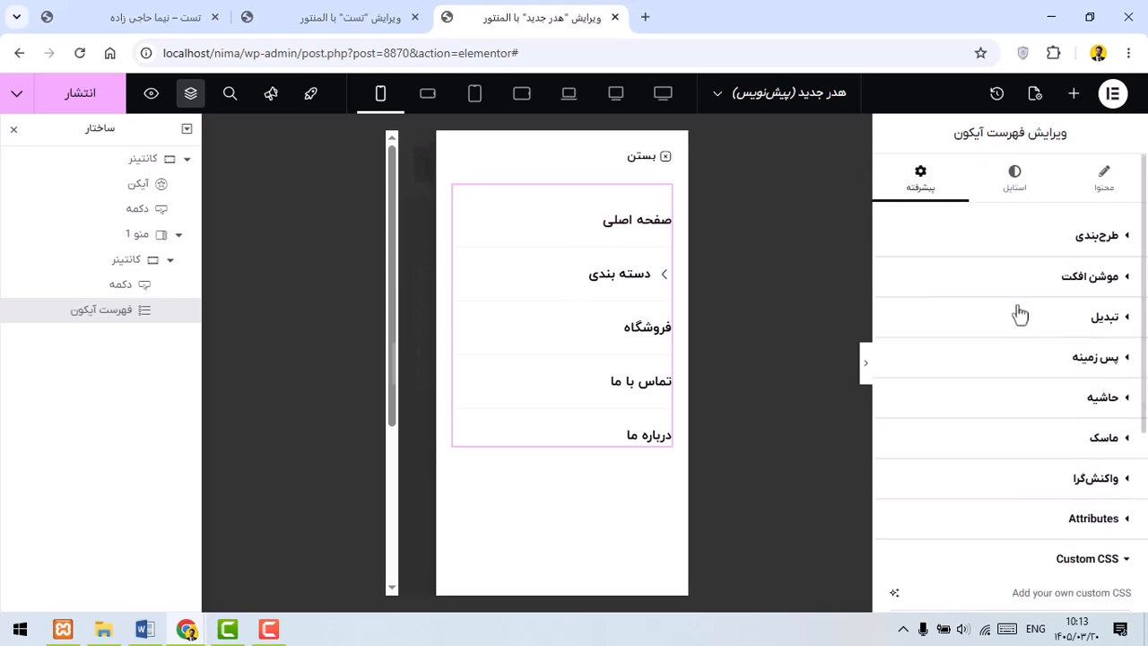
{"action": "left_click", "coordinate": [1029, 373]}
{"action": "type", "text": "selector .elementor-icon-list-icon{ order:1; margin-right:10px }"}
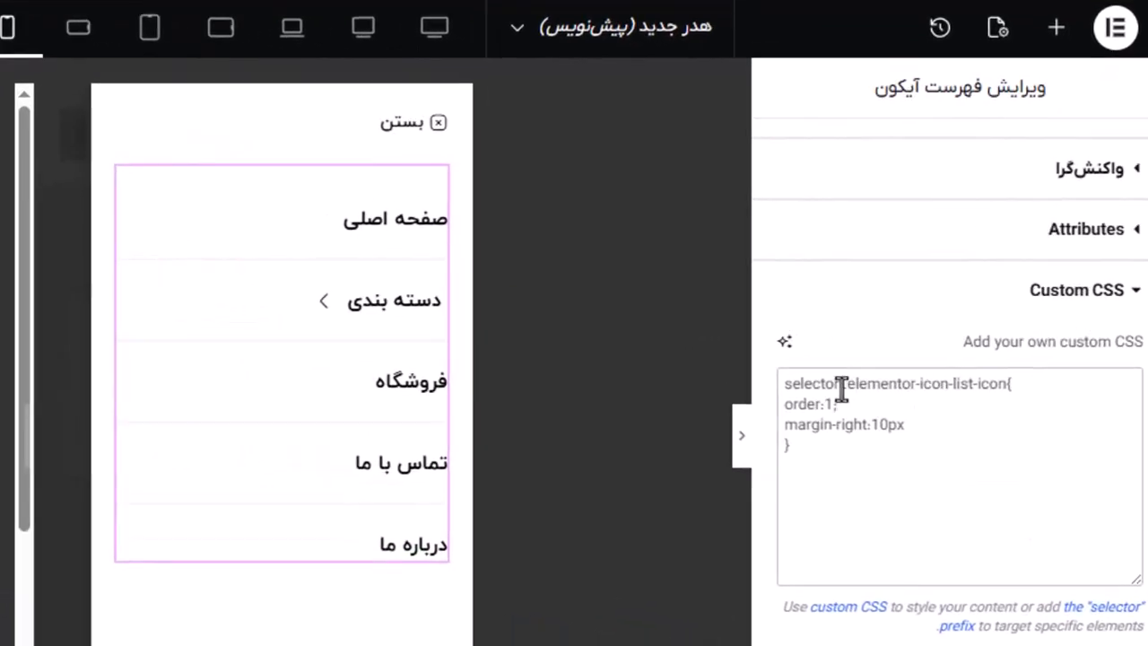
{"action": "left_click_drag", "start_coordinate": [845, 388], "coordinate": [1011, 386]}
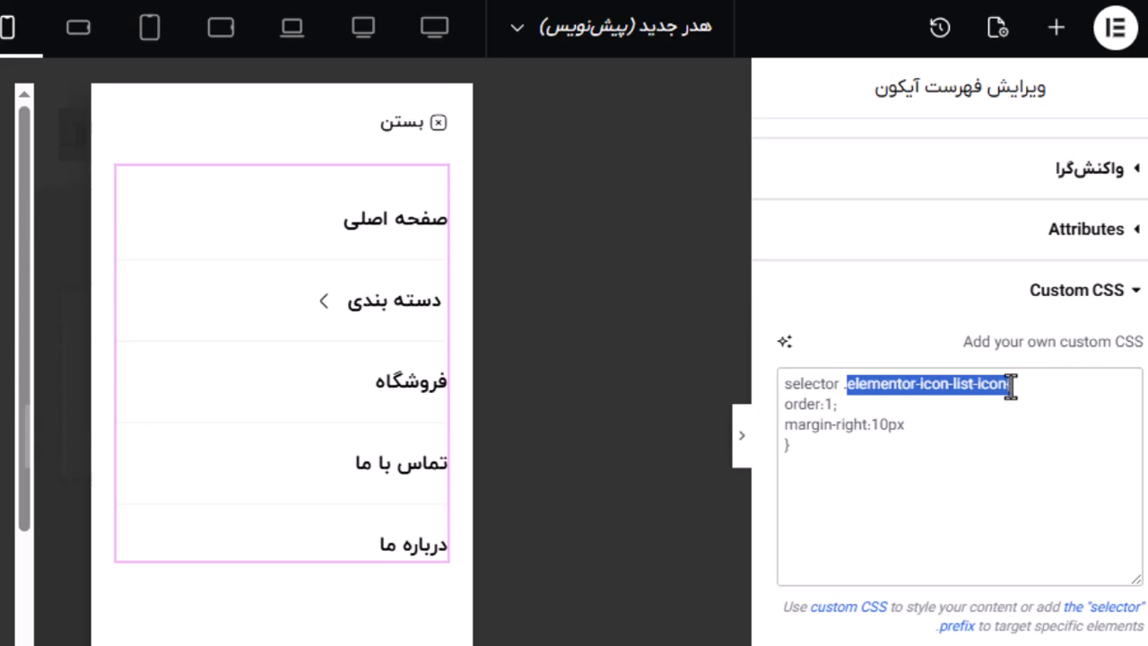
{"action": "left_click", "coordinate": [865, 411]}
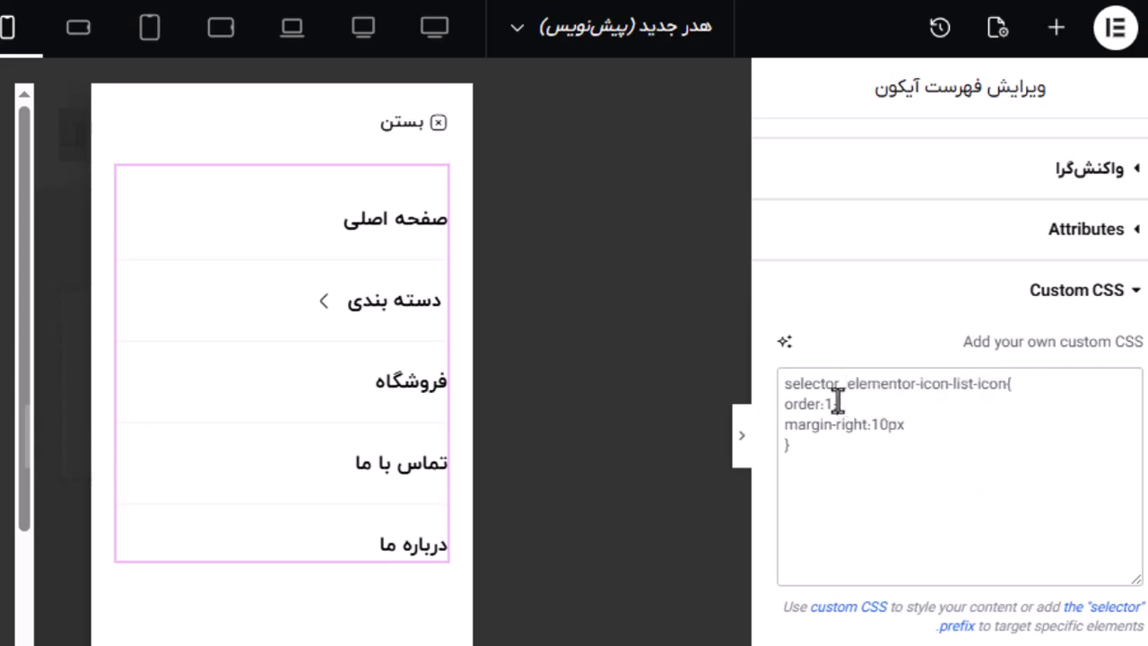
{"action": "left_click_drag", "start_coordinate": [866, 404], "coordinate": [780, 403]}
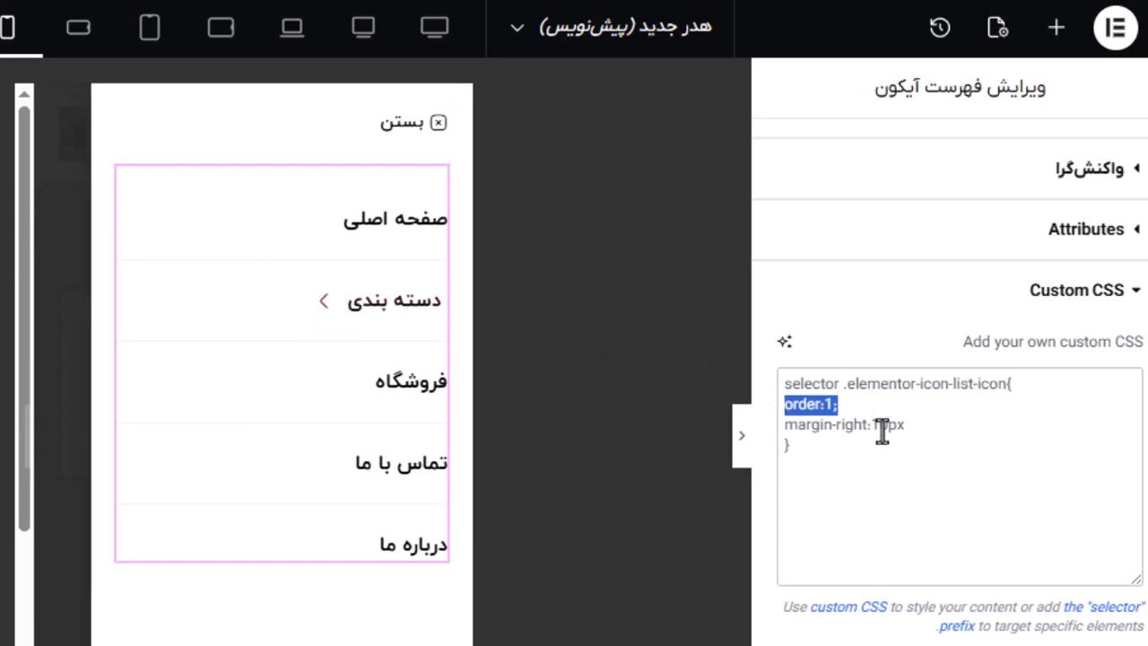
{"action": "left_click_drag", "start_coordinate": [915, 425], "coordinate": [785, 424]}
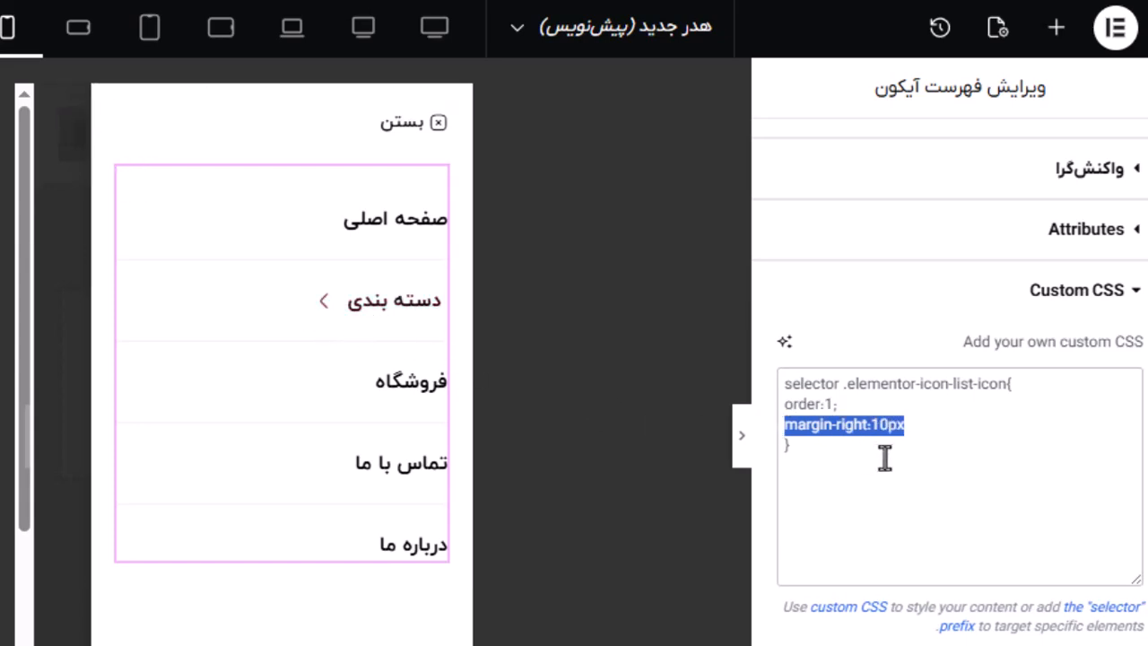
{"action": "left_click", "coordinate": [912, 425]}
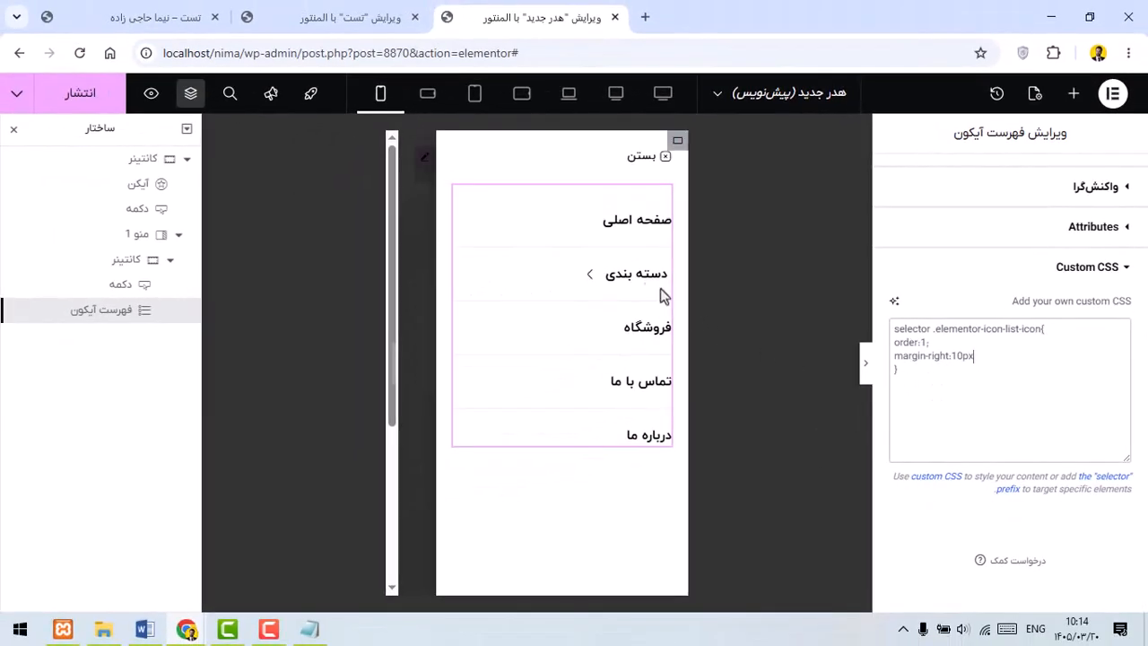
Step: Try adding the thin left-arrow icon to the فروشگاه list item, searching the icon library for "left", and undo it
{"action": "scroll", "coordinate": [1110, 284], "scroll_direction": "up", "scroll_amount": 3}
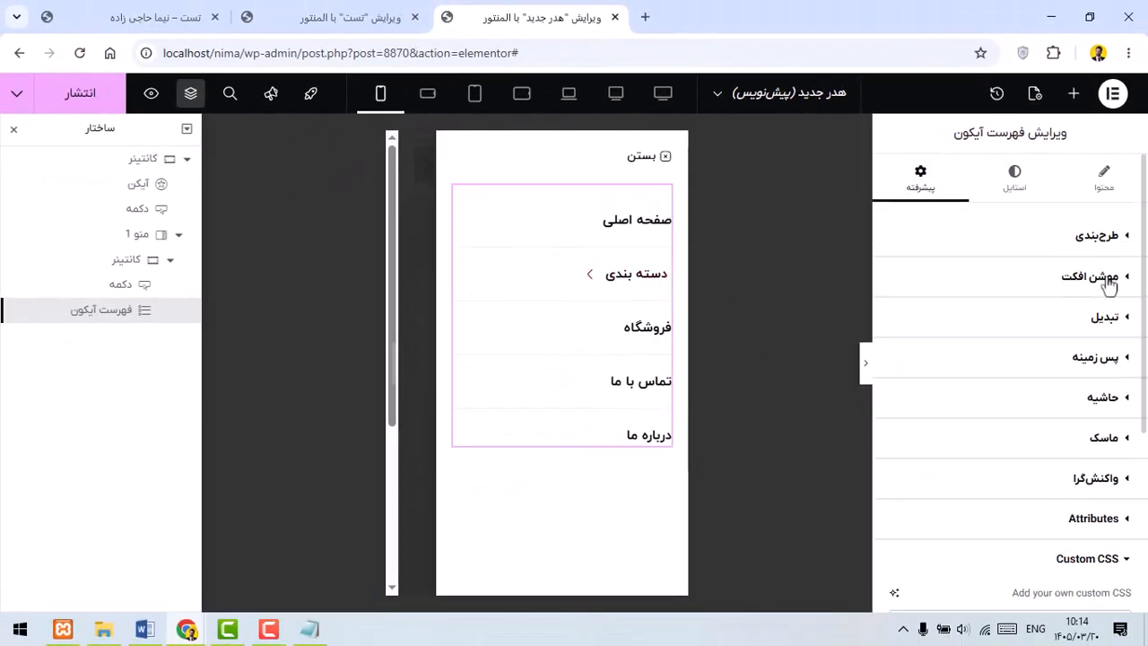
{"action": "left_click", "coordinate": [1106, 190]}
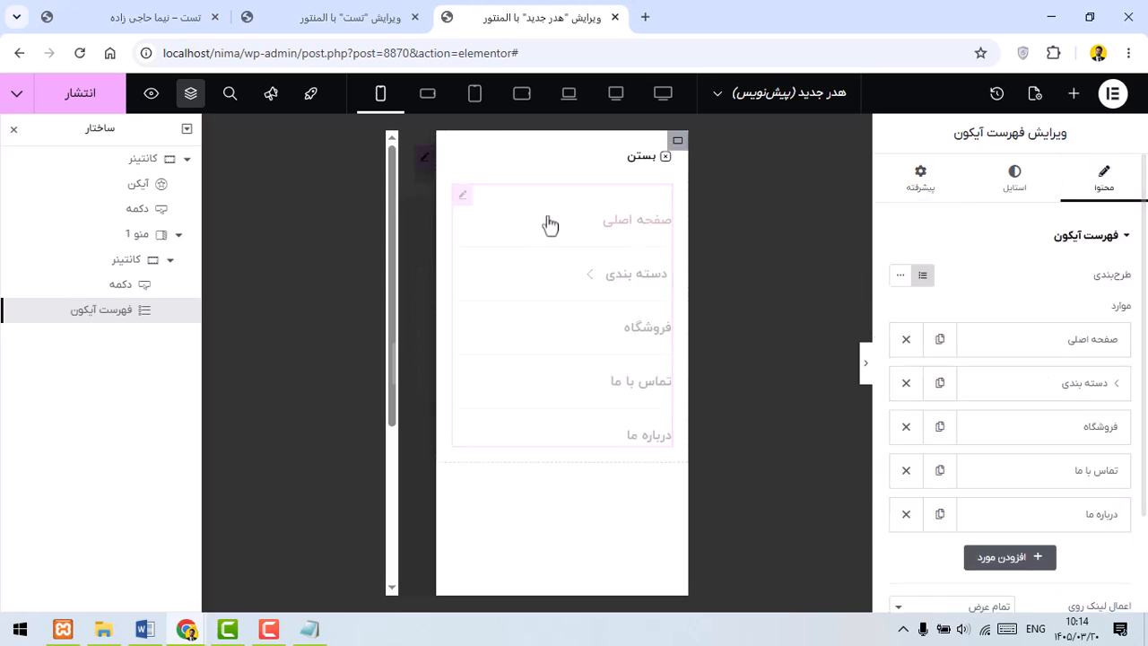
{"action": "left_click", "coordinate": [1040, 475]}
{"action": "scroll", "coordinate": [1037, 404], "scroll_direction": "down", "scroll_amount": 3}
{"action": "left_click", "coordinate": [1064, 179]}
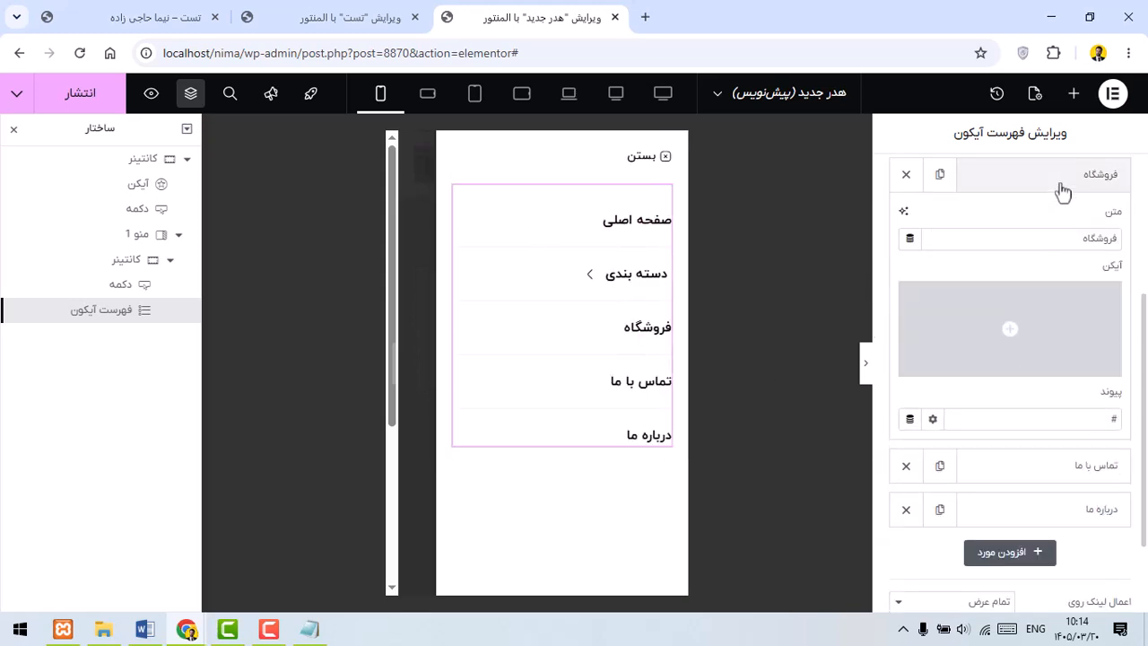
{"action": "left_click", "coordinate": [1012, 330]}
{"action": "type", "text": "left"}
{"action": "scroll", "coordinate": [435, 362], "scroll_direction": "down", "scroll_amount": 2}
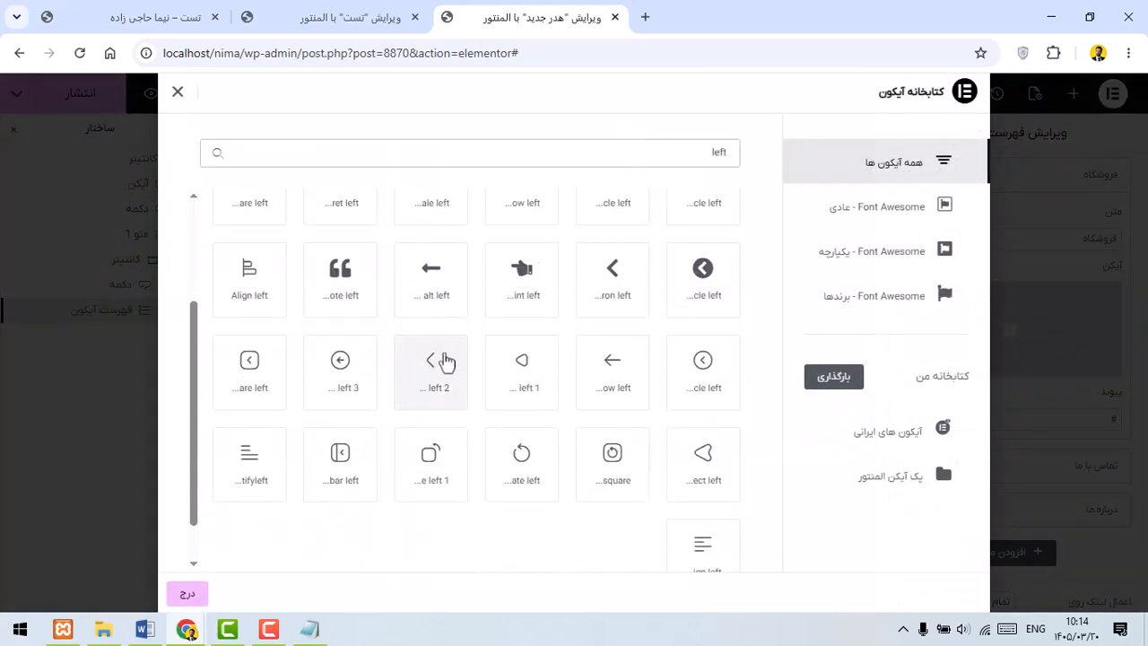
{"action": "left_click", "coordinate": [603, 375]}
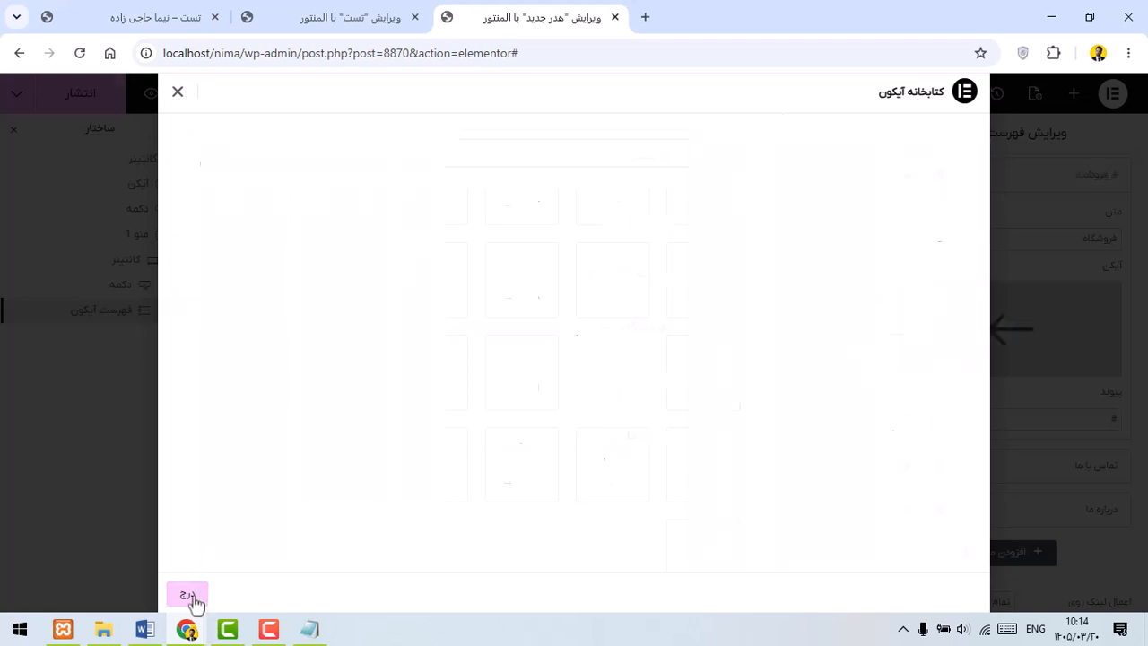
{"action": "left_click", "coordinate": [192, 599]}
{"action": "mouse_move", "coordinate": [915, 298]}
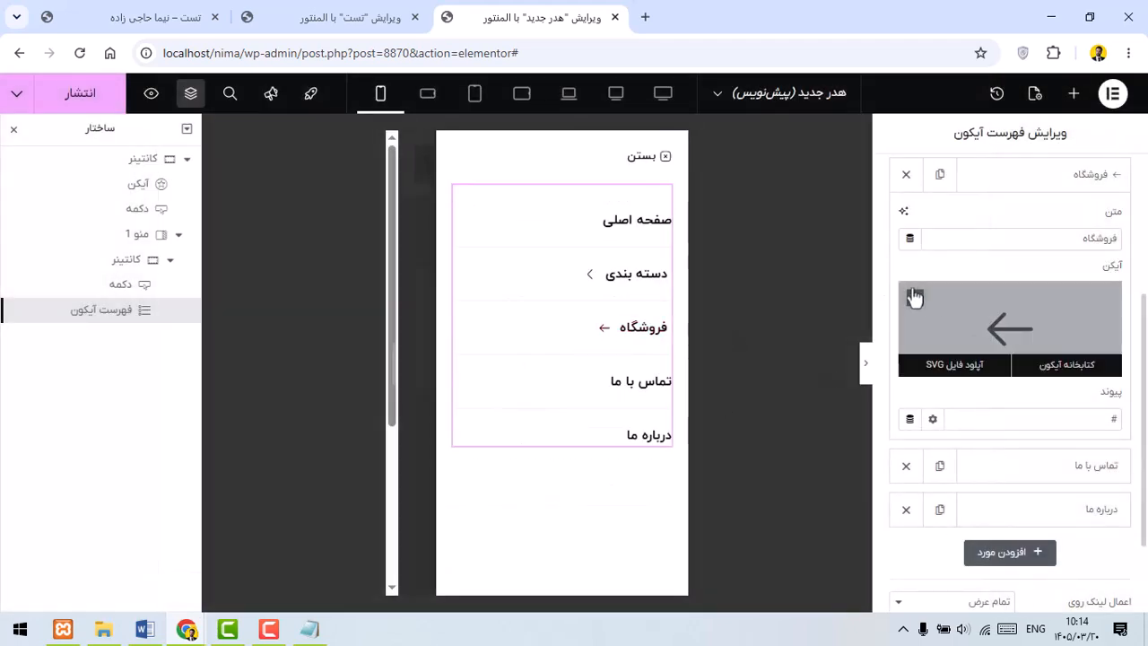
{"action": "key", "text": "ctrl+z"}
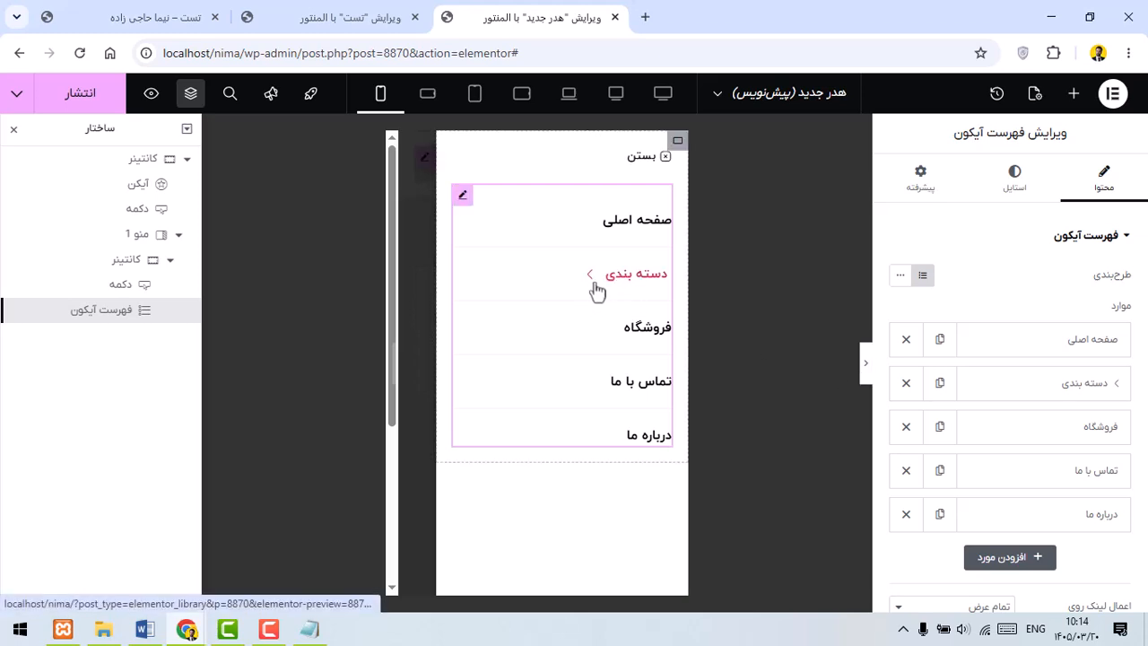
Step: Collapse the off-canvas element منو 1 in the structure and duplicate it
{"action": "left_click", "coordinate": [178, 235]}
{"action": "left_click", "coordinate": [137, 240]}
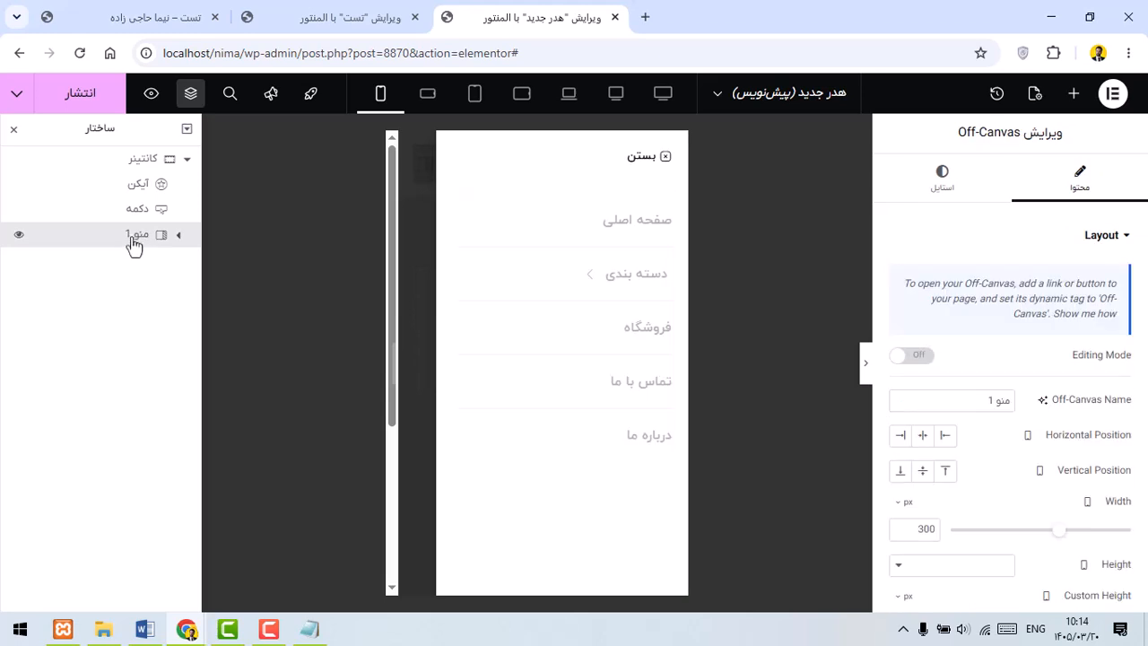
{"action": "right_click", "coordinate": [139, 244]}
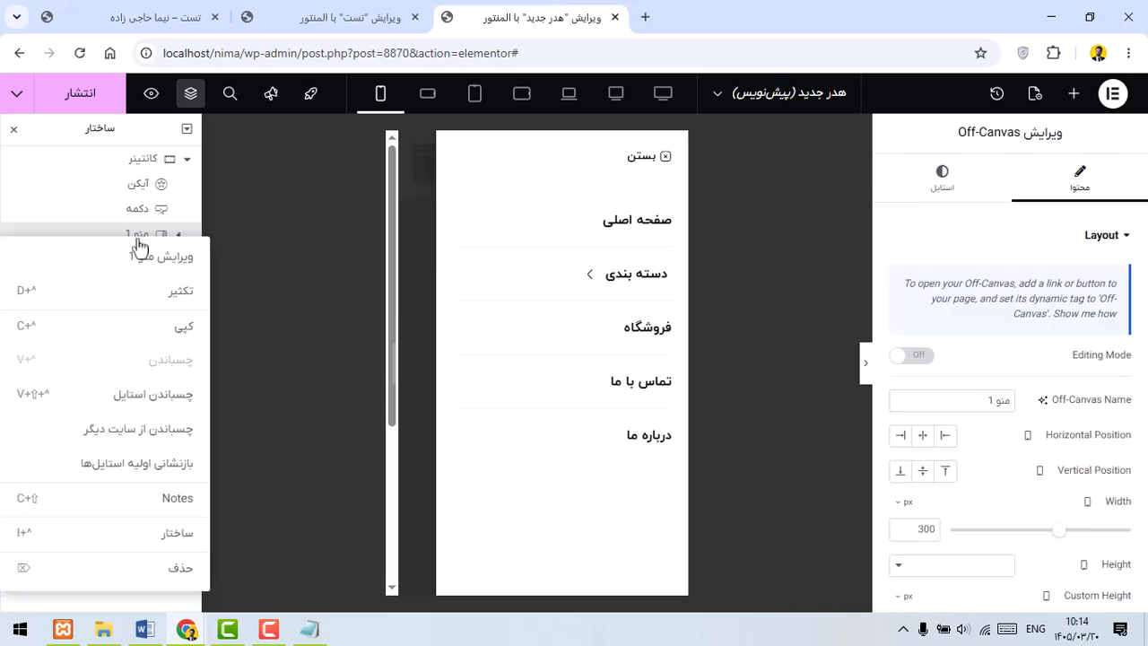
{"action": "left_click", "coordinate": [150, 306]}
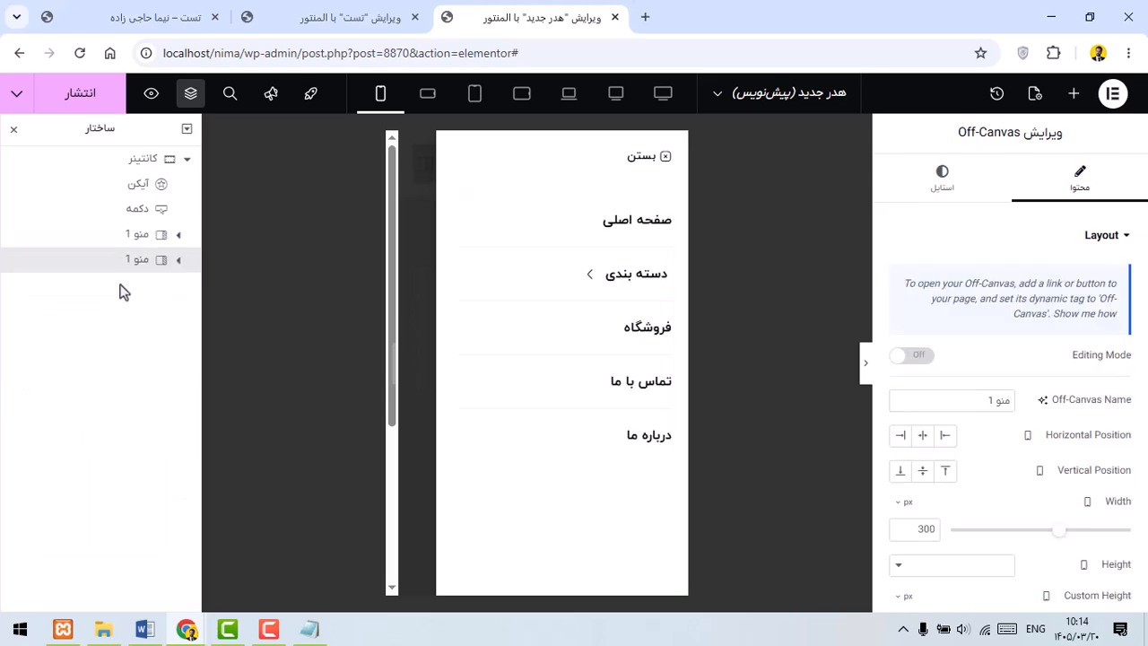
Step: Rename the duplicated off-canvas element in the structure as منو 2
{"action": "double_click", "coordinate": [132, 261]}
{"action": "key", "text": "alt+shift"}
{"action": "type", "text": "م"}
{"action": "double_click", "coordinate": [132, 262]}
{"action": "left_click", "coordinate": [902, 401]}
{"action": "double_click", "coordinate": [975, 402]}
{"action": "type", "text": "منو 2"}
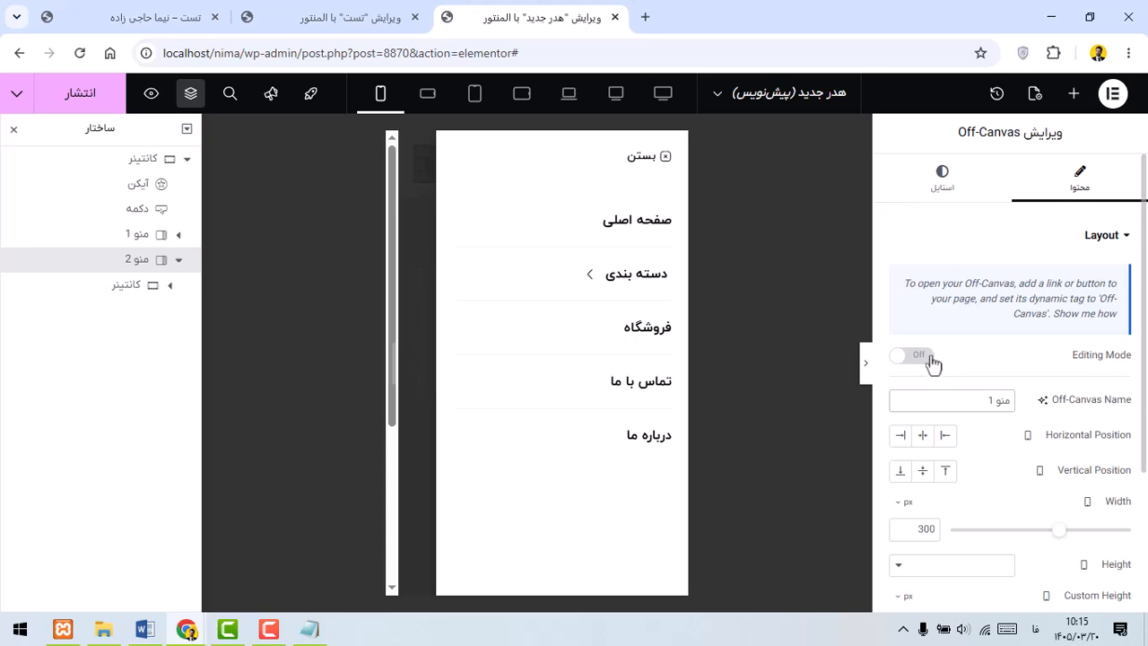
Step: Switch editing mode off for منو 1 and on for the copy, and set the copy's off-canvas name to منو 2
{"action": "left_click", "coordinate": [139, 235]}
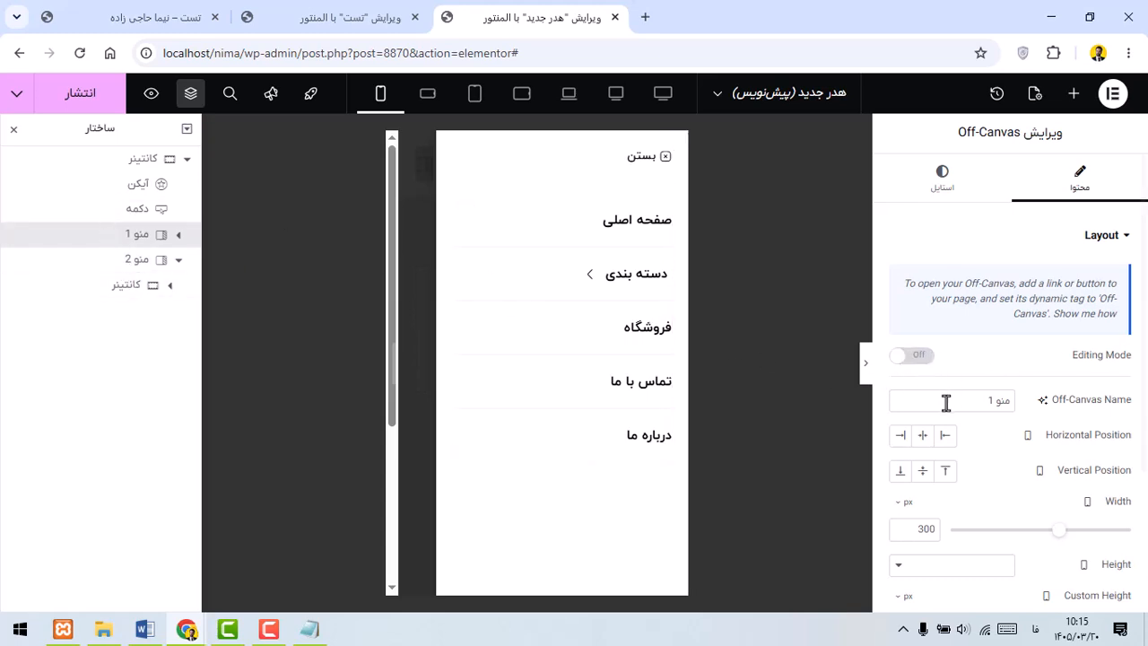
{"action": "left_click", "coordinate": [915, 359]}
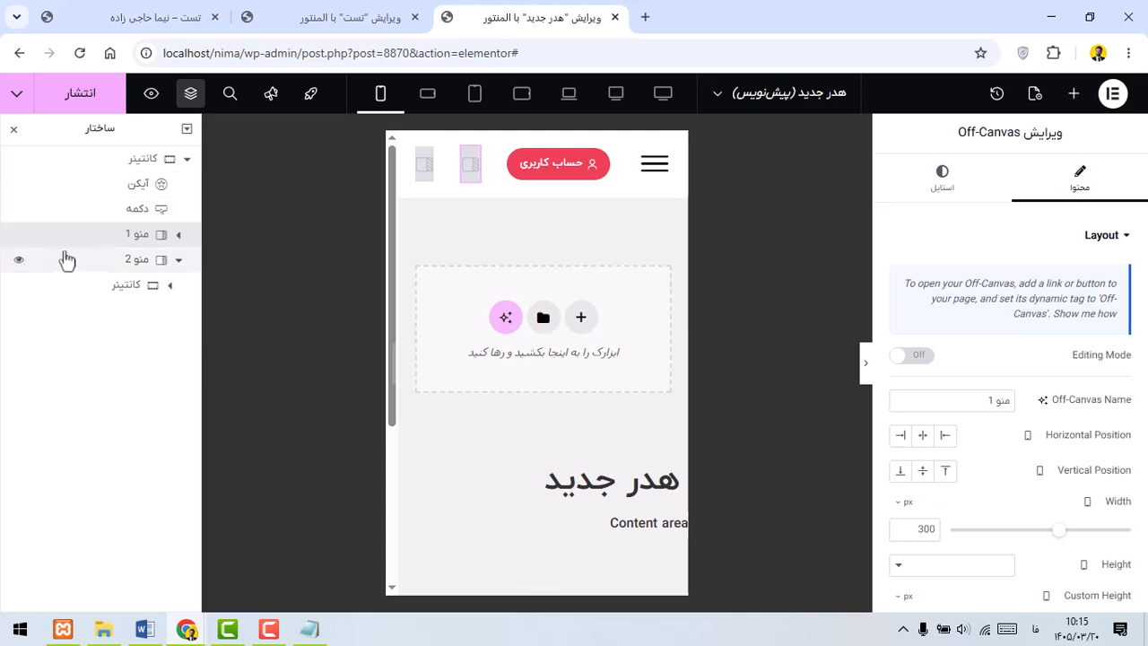
{"action": "left_click", "coordinate": [90, 262]}
{"action": "left_click", "coordinate": [915, 356]}
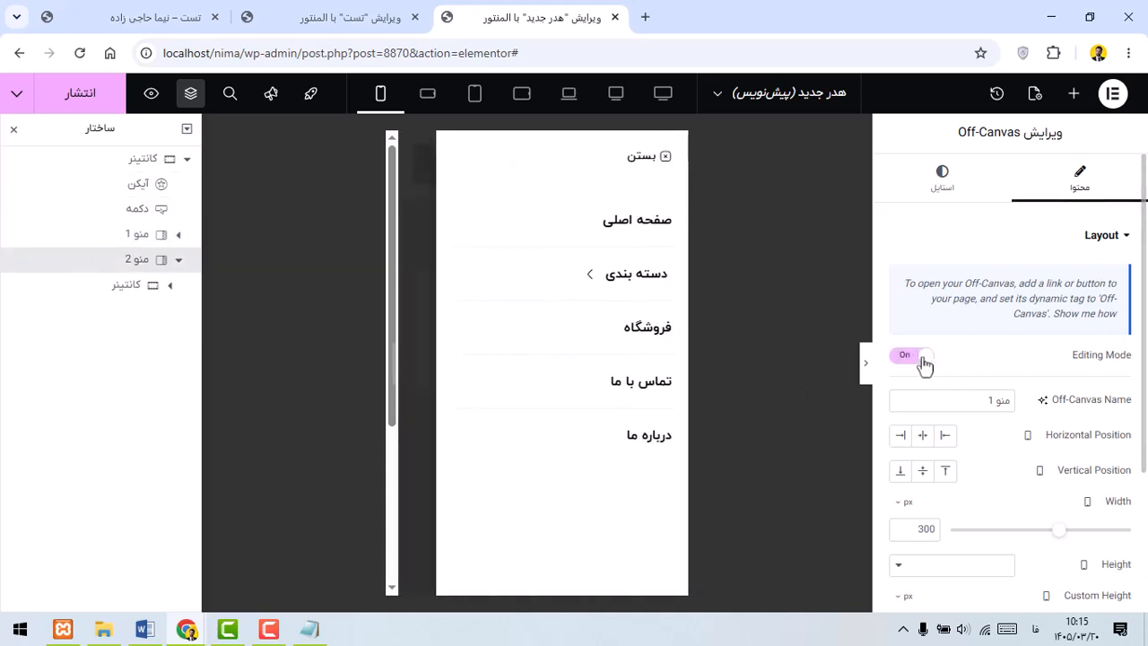
{"action": "left_click", "coordinate": [959, 400]}
{"action": "key", "text": "BackSpace"}
Step: Set the desktop animation duration of منو 2 to 0.2 s and return to the portrait mobile view
{"action": "scroll", "coordinate": [1083, 475], "scroll_direction": "down", "scroll_amount": 2}
{"action": "left_click", "coordinate": [1095, 490]}
{"action": "scroll", "coordinate": [1076, 350], "scroll_direction": "down", "scroll_amount": 1}
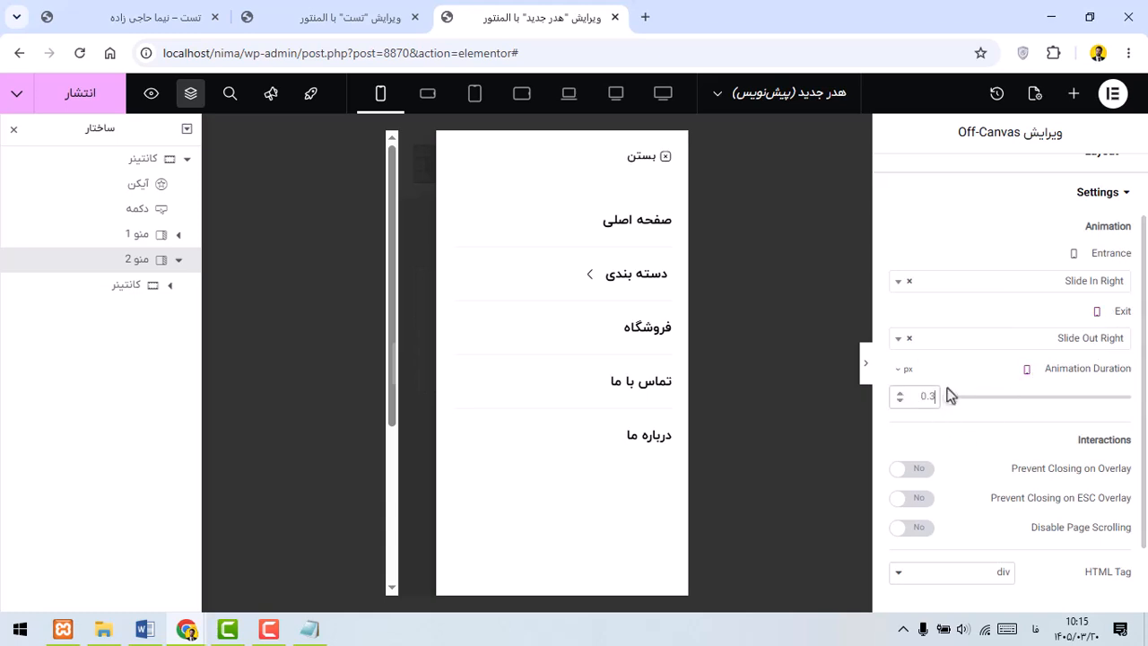
{"action": "left_click", "coordinate": [616, 93]}
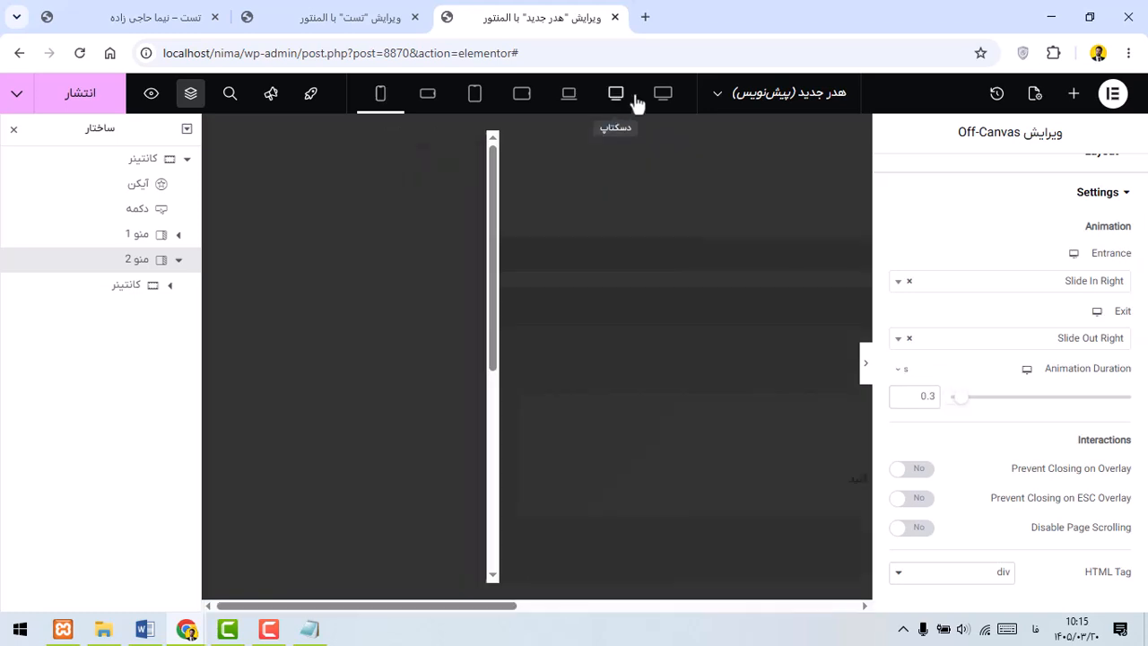
{"action": "double_click", "coordinate": [930, 393]}
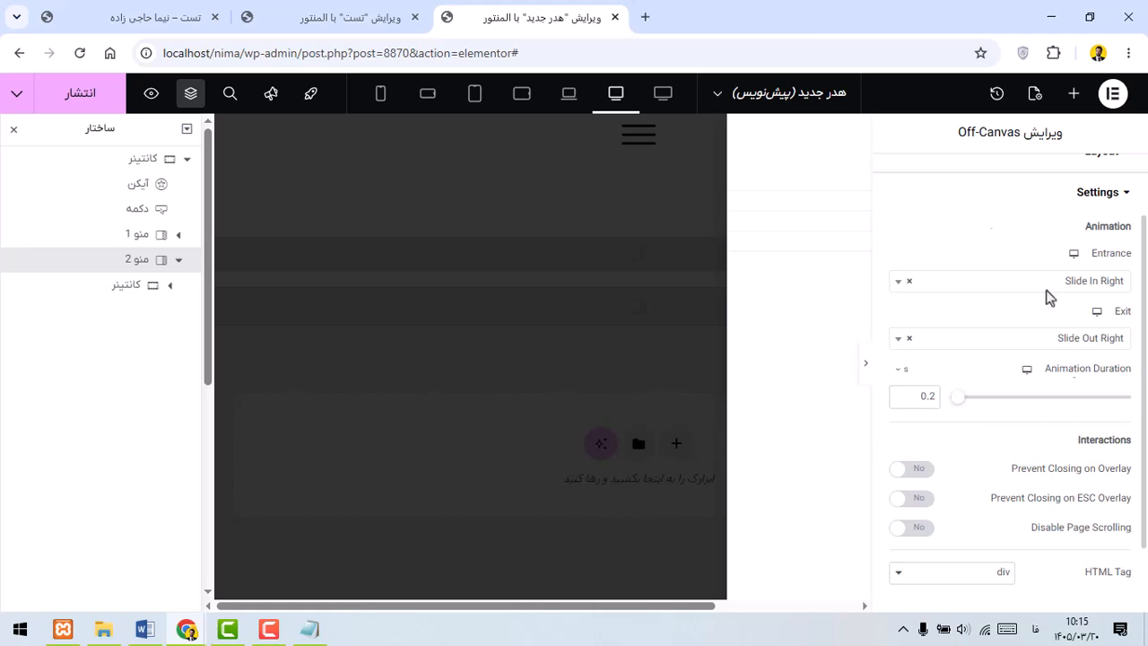
{"action": "left_click", "coordinate": [381, 106]}
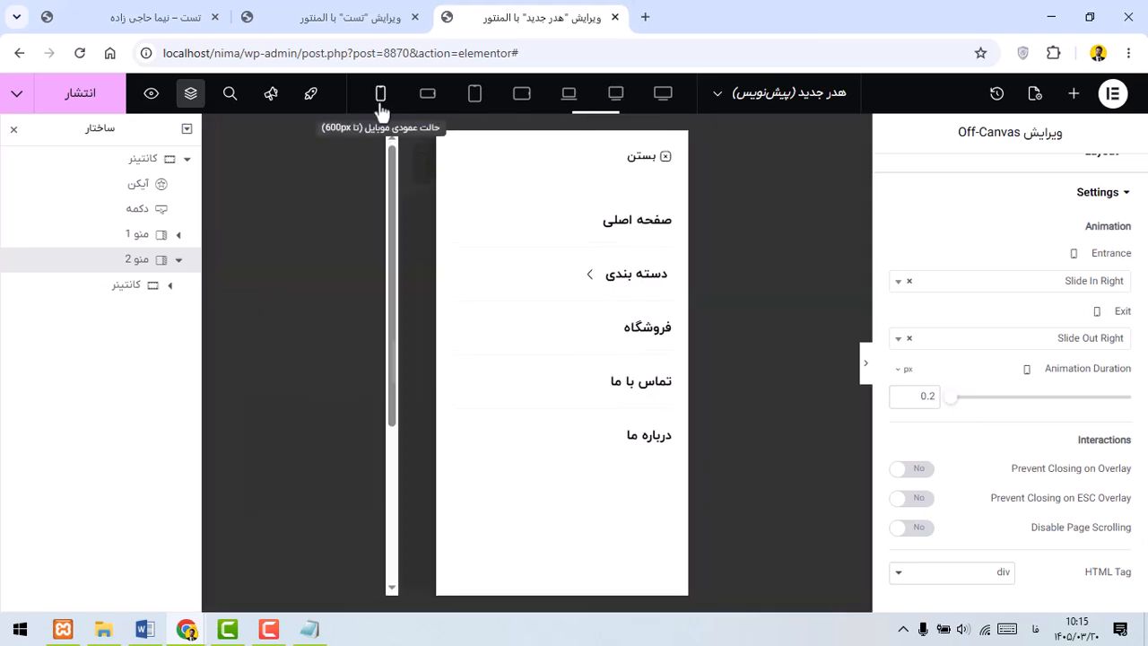
{"action": "scroll", "coordinate": [1004, 335], "scroll_direction": "up", "scroll_amount": 2}
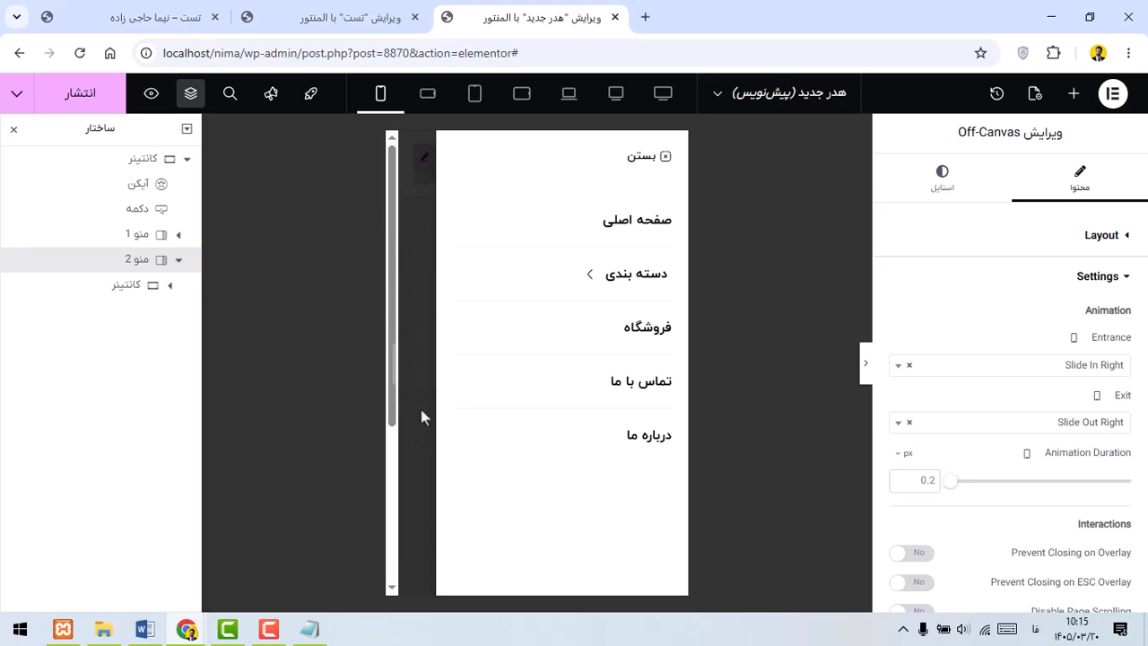
Step: Turn on editing mode for منو 1 alongside منو 2 and examine its overlay settings
{"action": "left_click", "coordinate": [118, 245]}
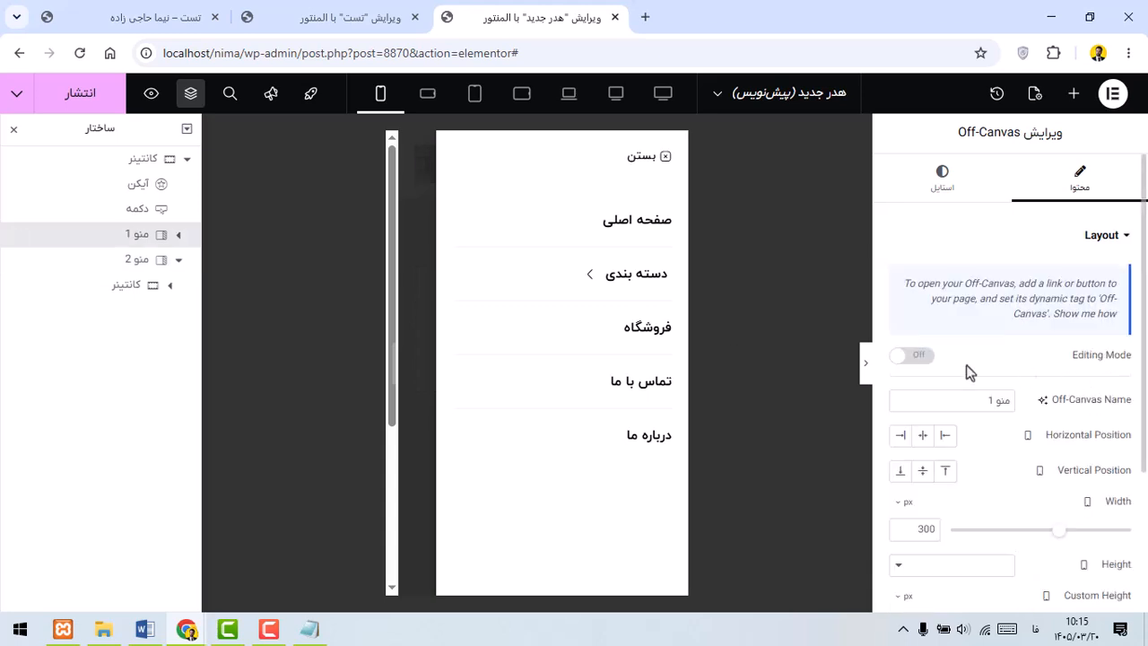
{"action": "left_click", "coordinate": [909, 359]}
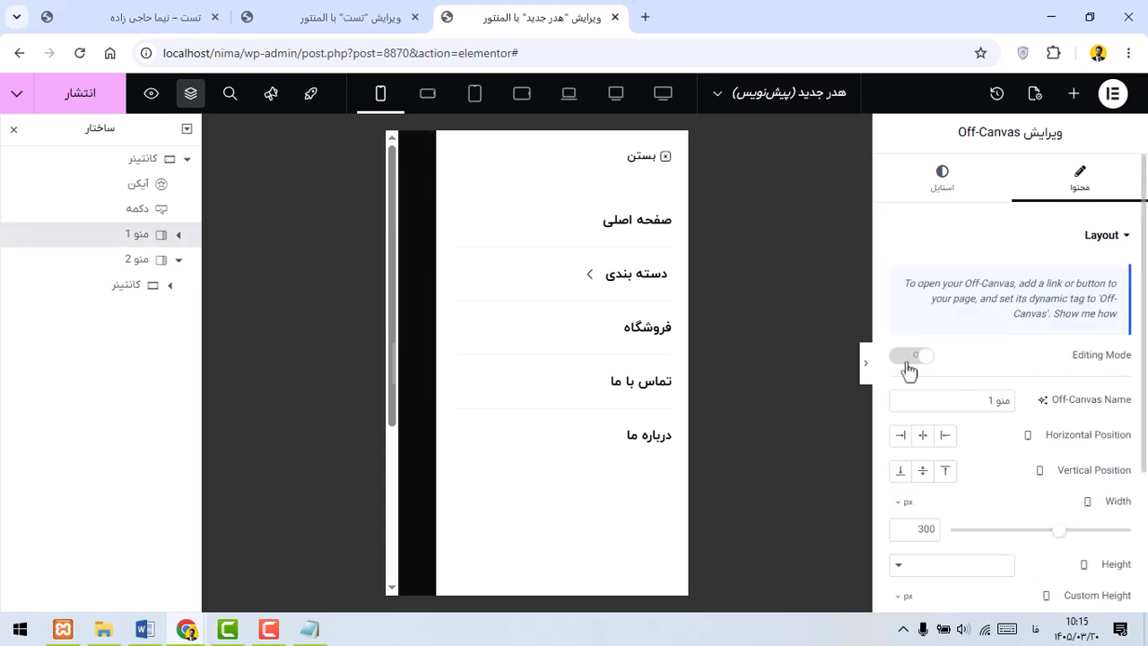
{"action": "left_click", "coordinate": [127, 262]}
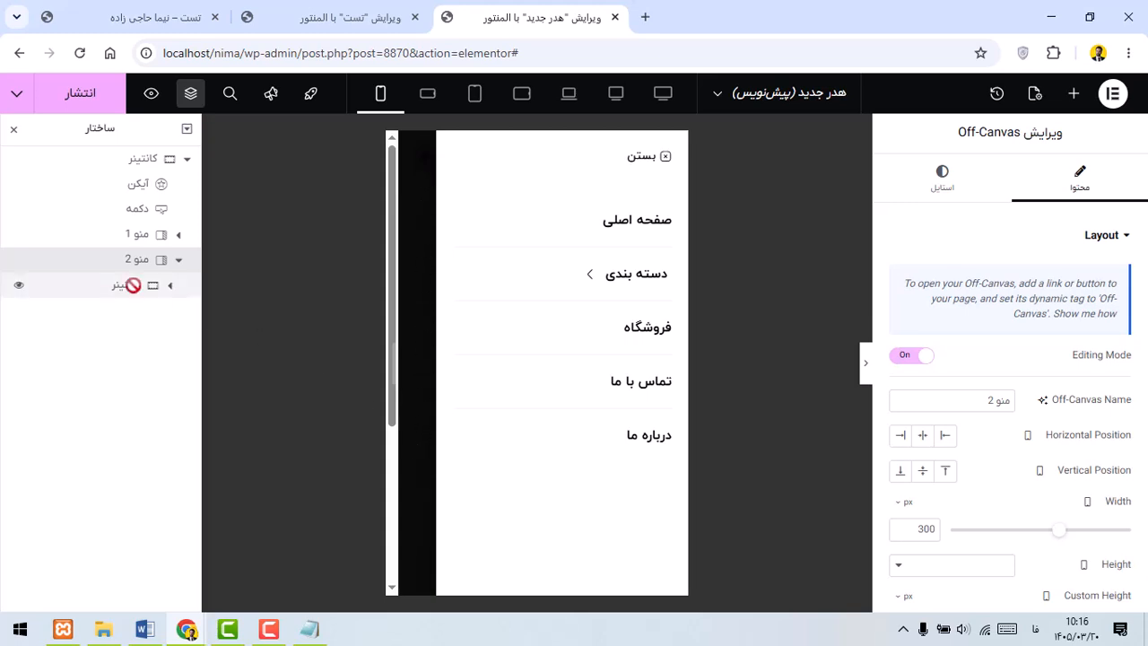
{"action": "left_click", "coordinate": [124, 238]}
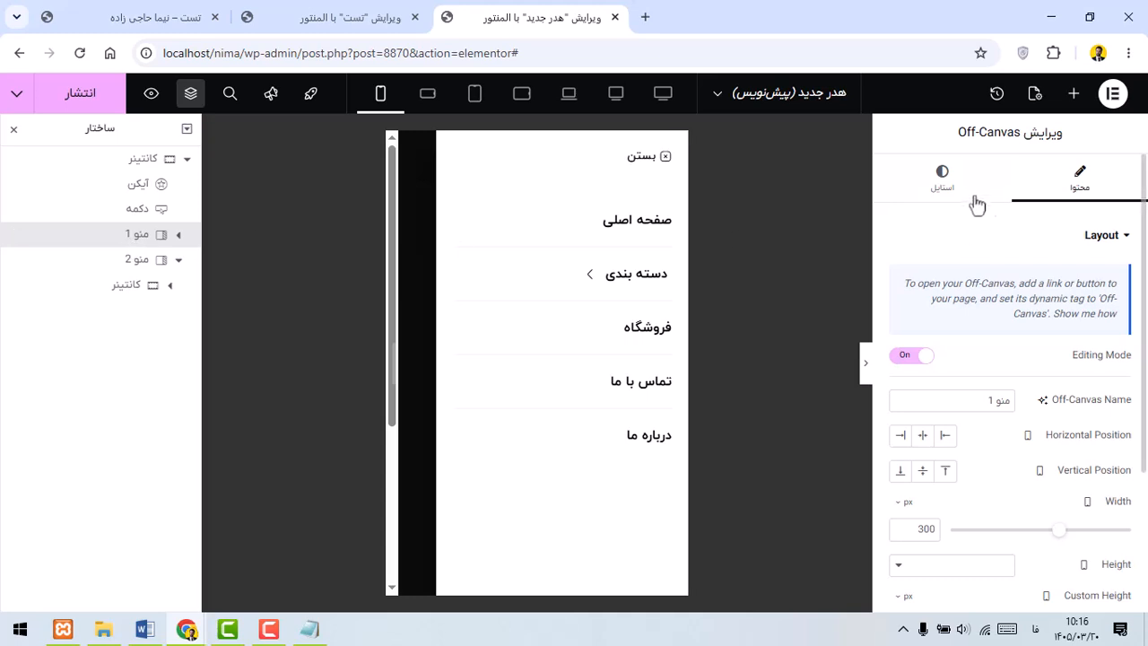
{"action": "left_click", "coordinate": [944, 180]}
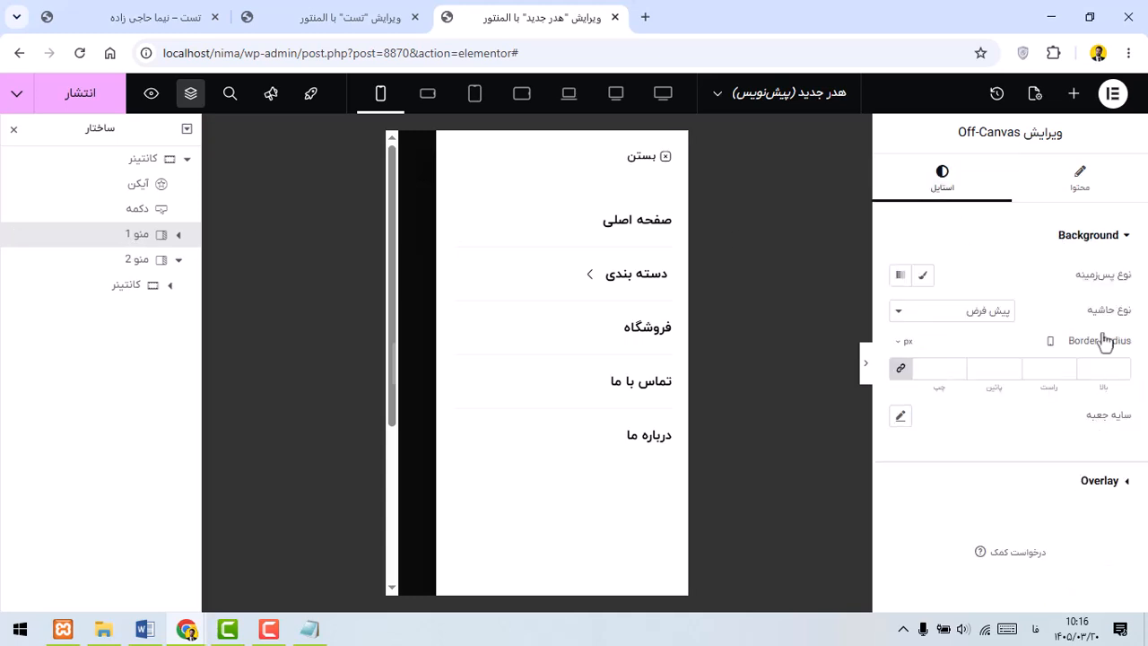
{"action": "left_click", "coordinate": [1100, 481]}
{"action": "left_click", "coordinate": [908, 278]}
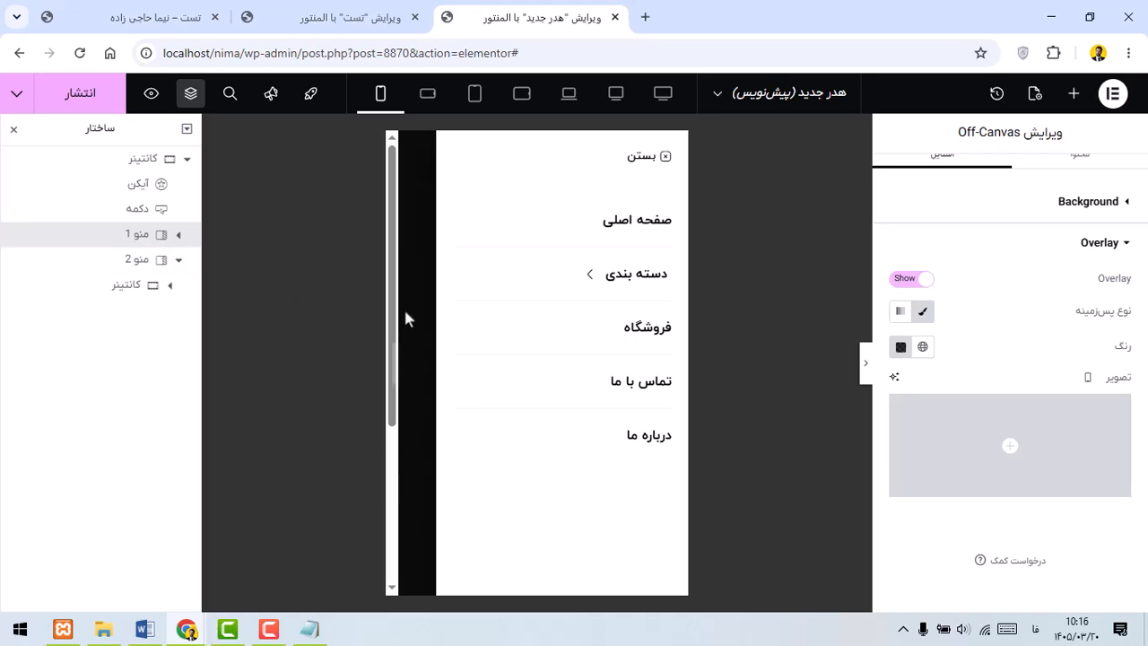
Step: Hide the overlay of منو 2 and turn off editing mode for منو 1
{"action": "left_click", "coordinate": [130, 265]}
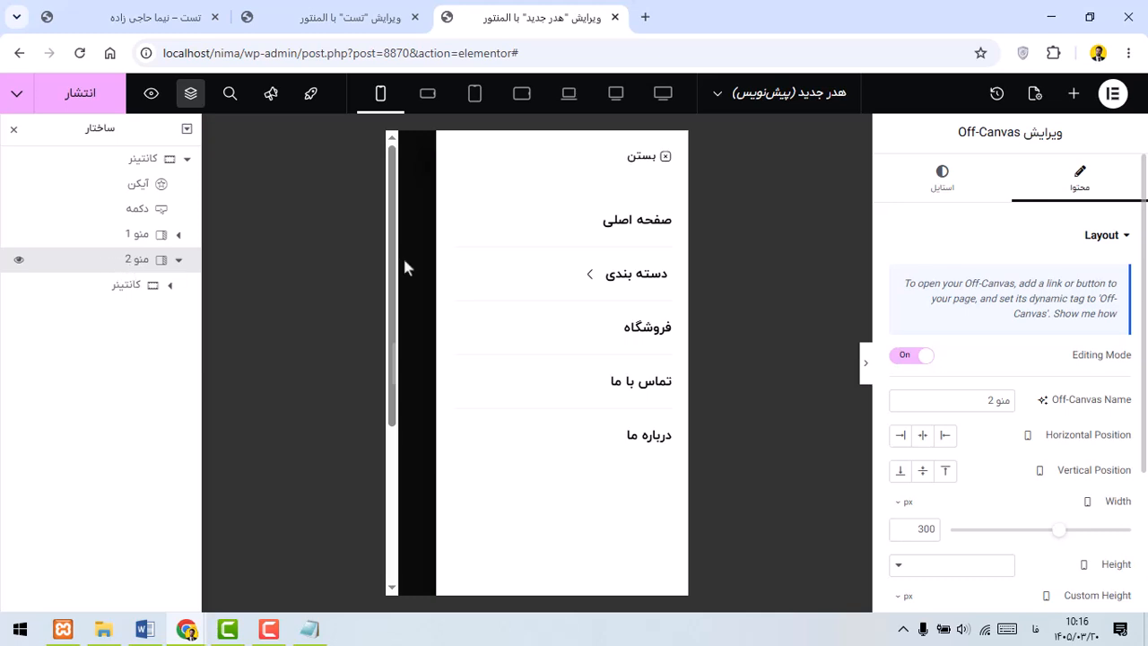
{"action": "left_click", "coordinate": [947, 192]}
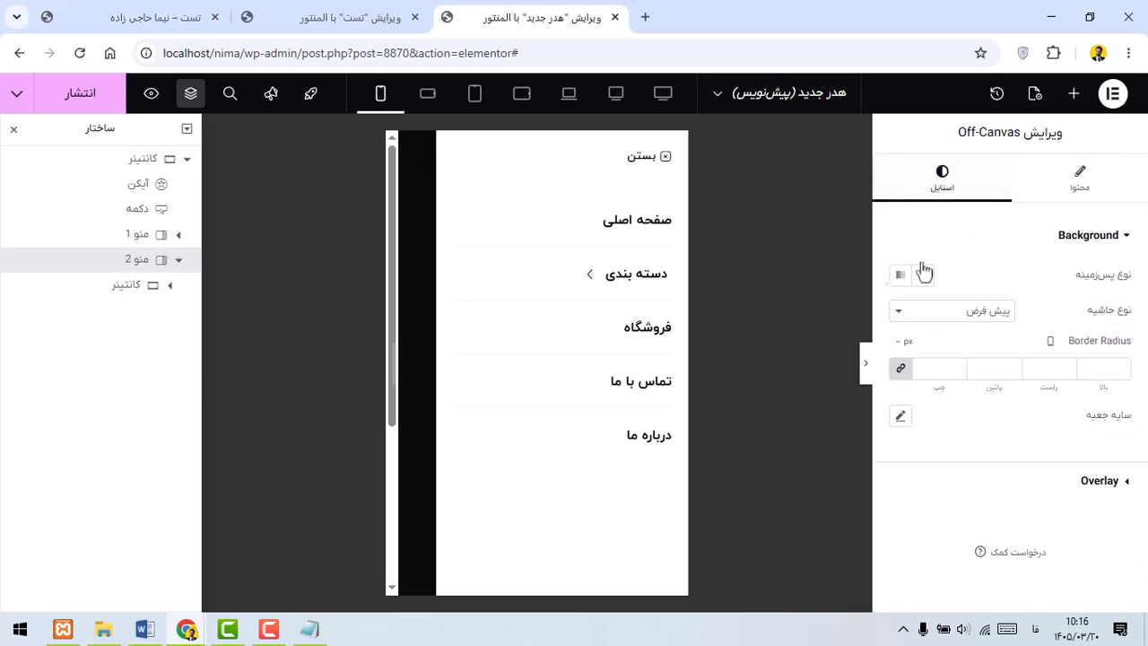
{"action": "left_click", "coordinate": [1102, 481]}
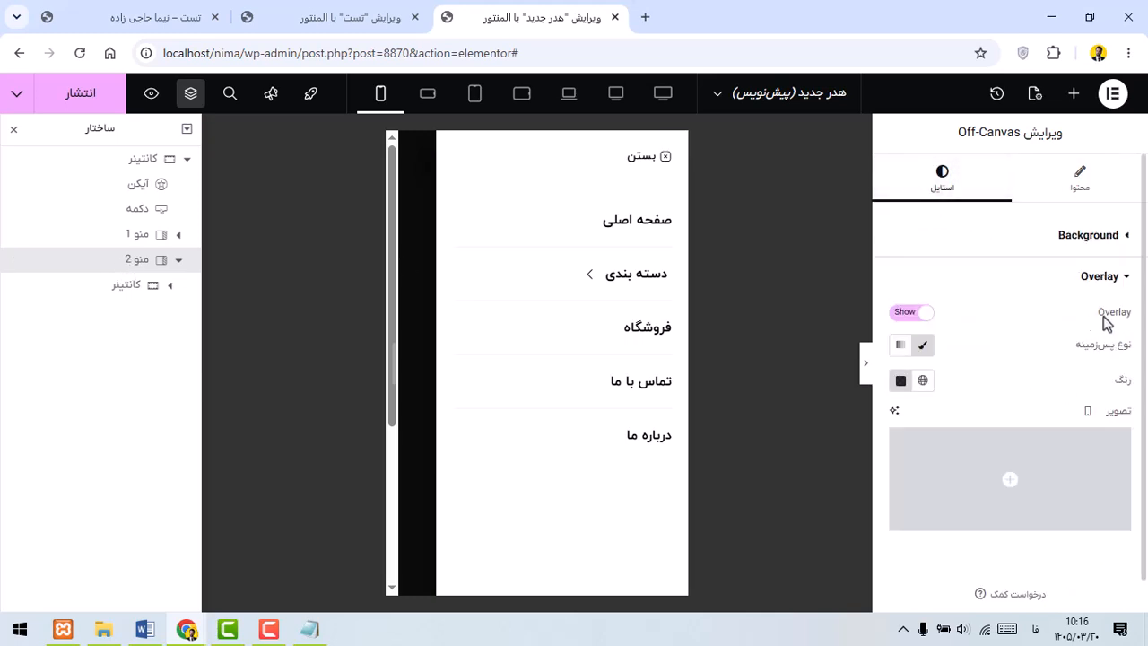
{"action": "left_click", "coordinate": [930, 311]}
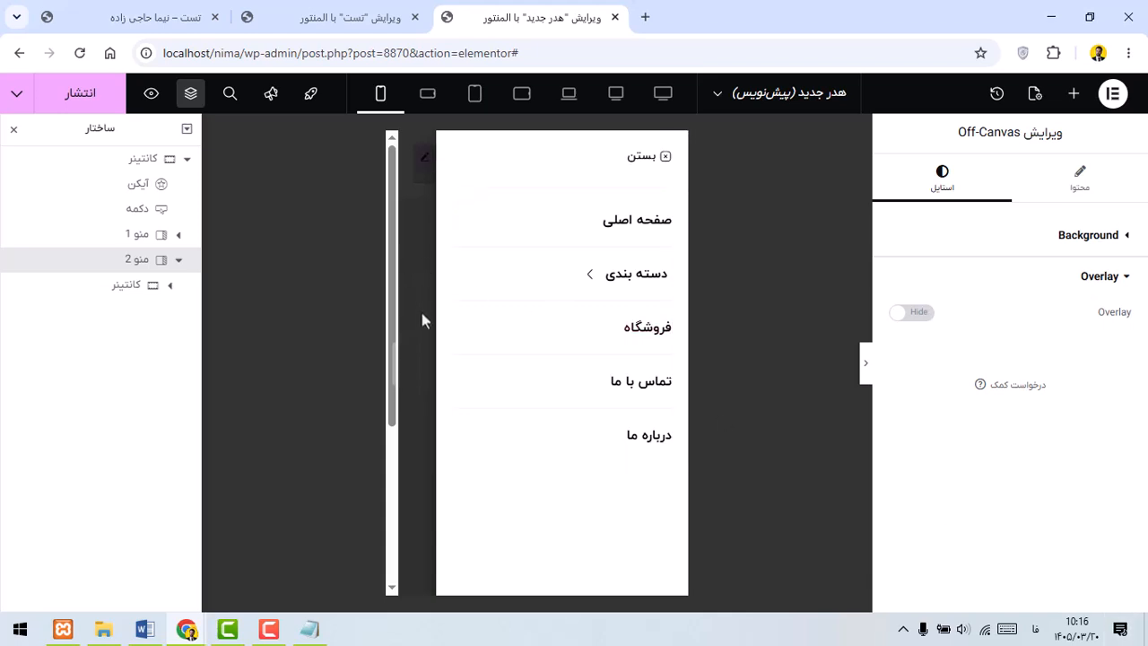
{"action": "left_click", "coordinate": [126, 233]}
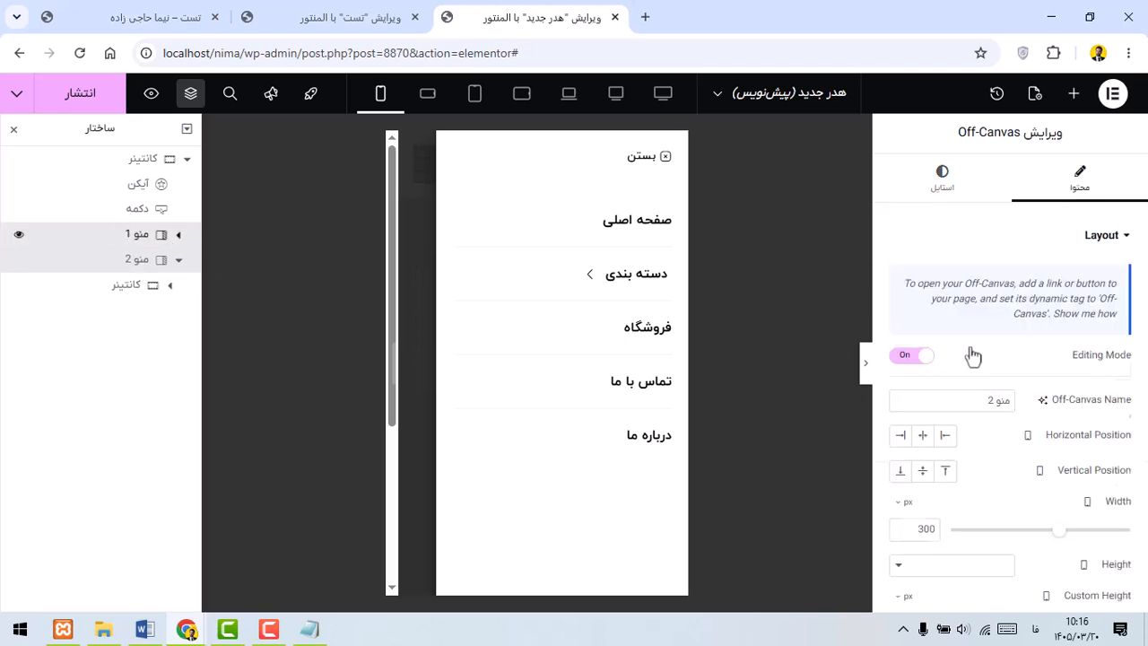
{"action": "left_click", "coordinate": [918, 359]}
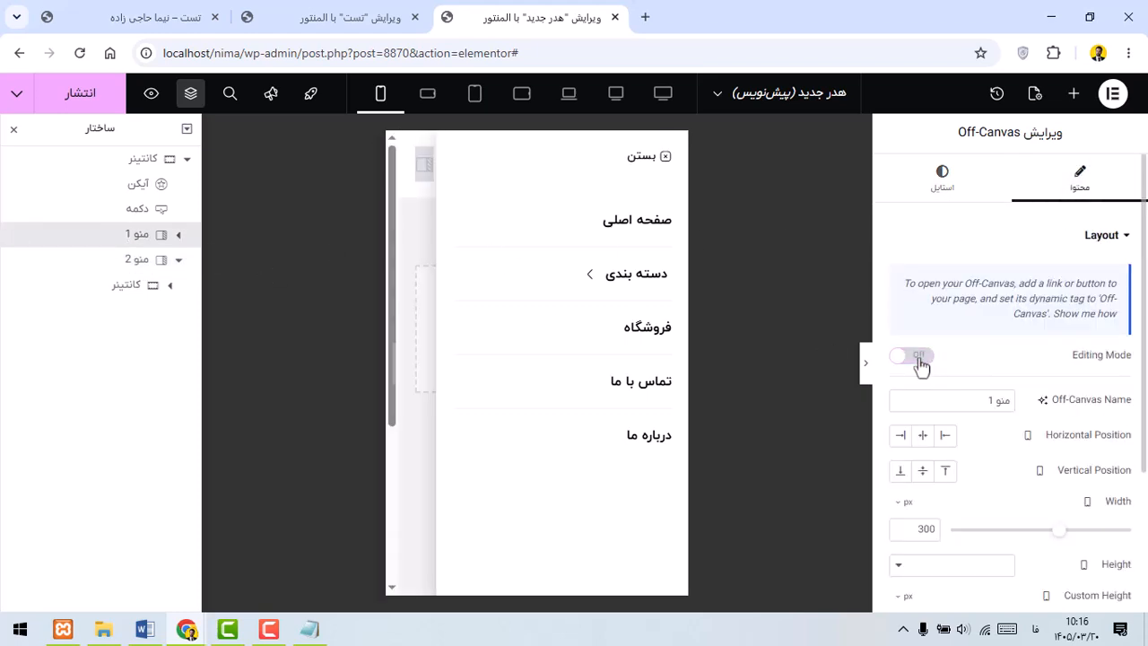
Step: Change the text of the close button inside the منو 2 container to دسته بندی
{"action": "left_click", "coordinate": [142, 261]}
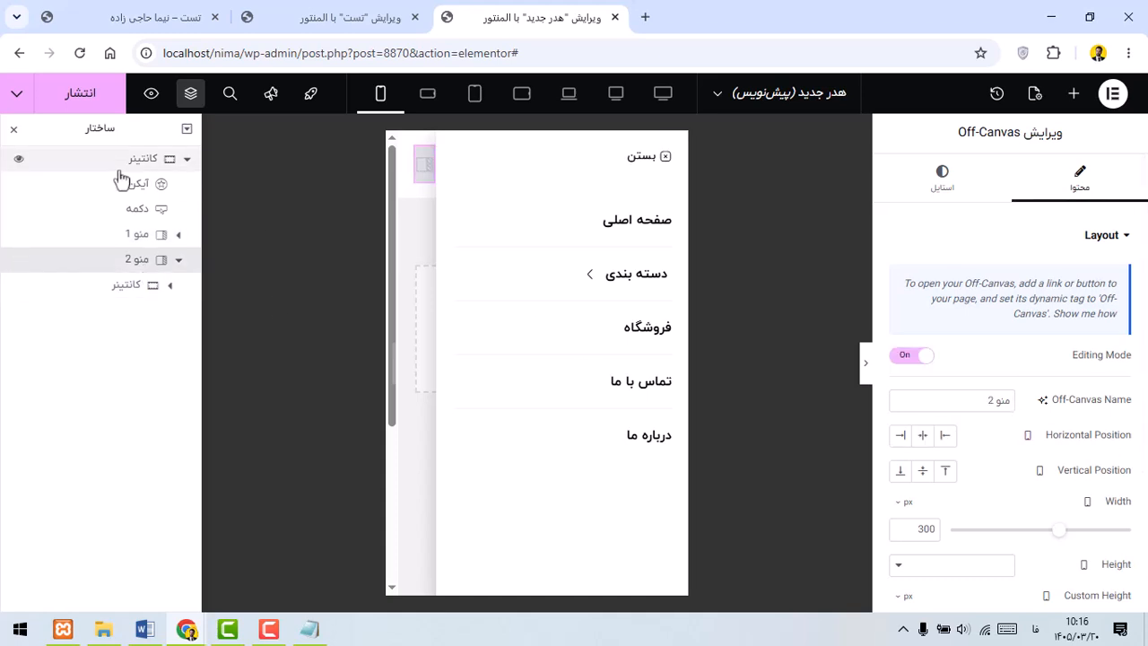
{"action": "left_click", "coordinate": [170, 287]}
{"action": "left_click", "coordinate": [145, 312]}
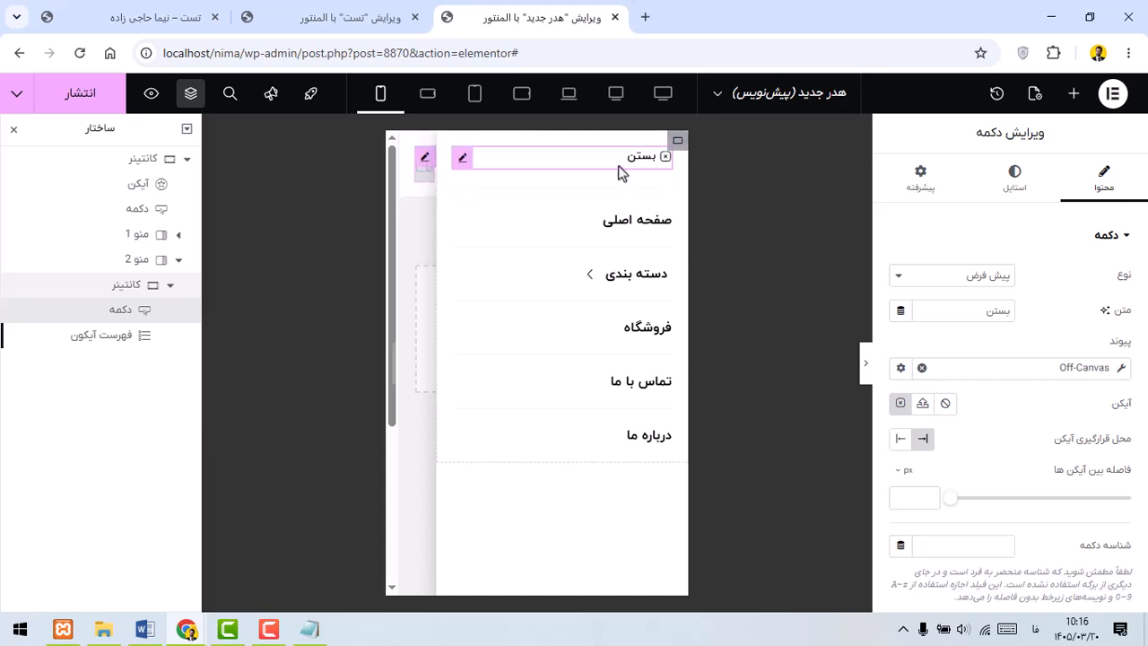
{"action": "double_click", "coordinate": [987, 314]}
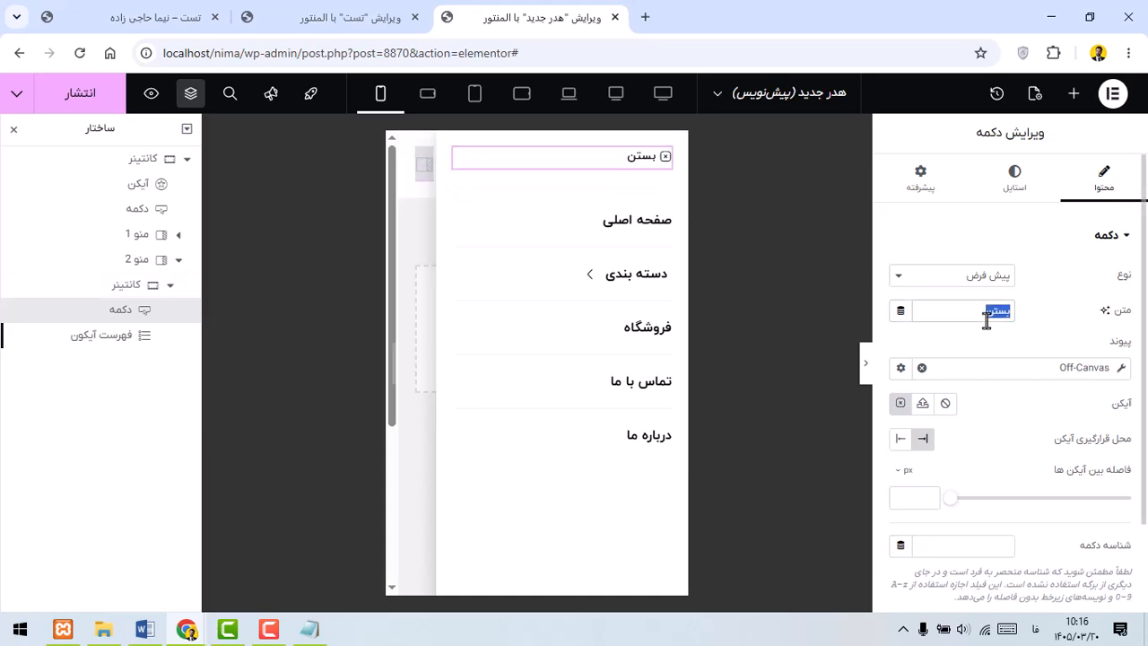
{"action": "type", "text": "دسته بندی"}
Step: Replace the icon of the دسته بندی button with the plain right arrow from the icon library
{"action": "left_click", "coordinate": [900, 404]}
{"action": "left_click", "coordinate": [646, 153]}
{"action": "key", "text": "alt+shift"}
{"action": "type", "text": "righ"}
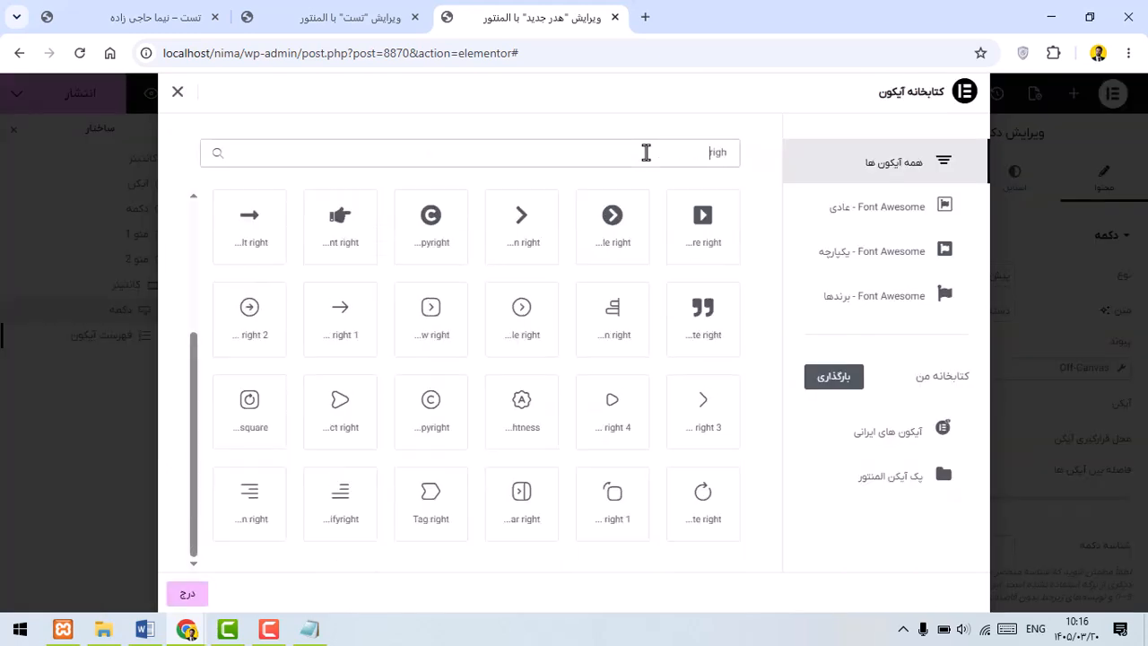
{"action": "left_click", "coordinate": [343, 341]}
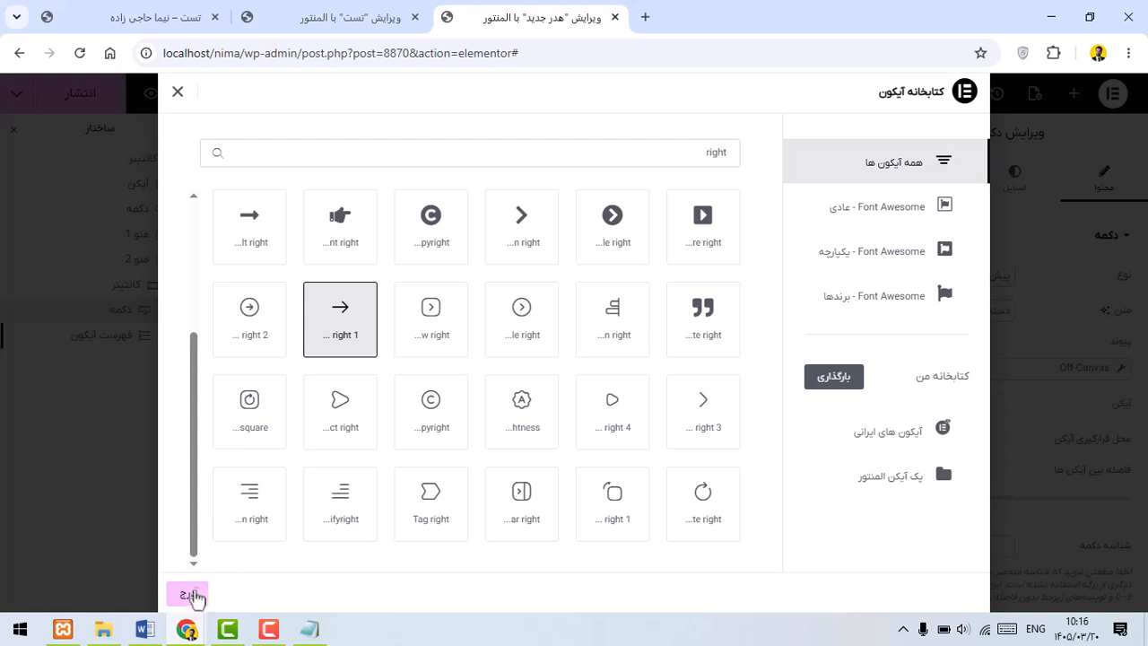
{"action": "left_click", "coordinate": [194, 594]}
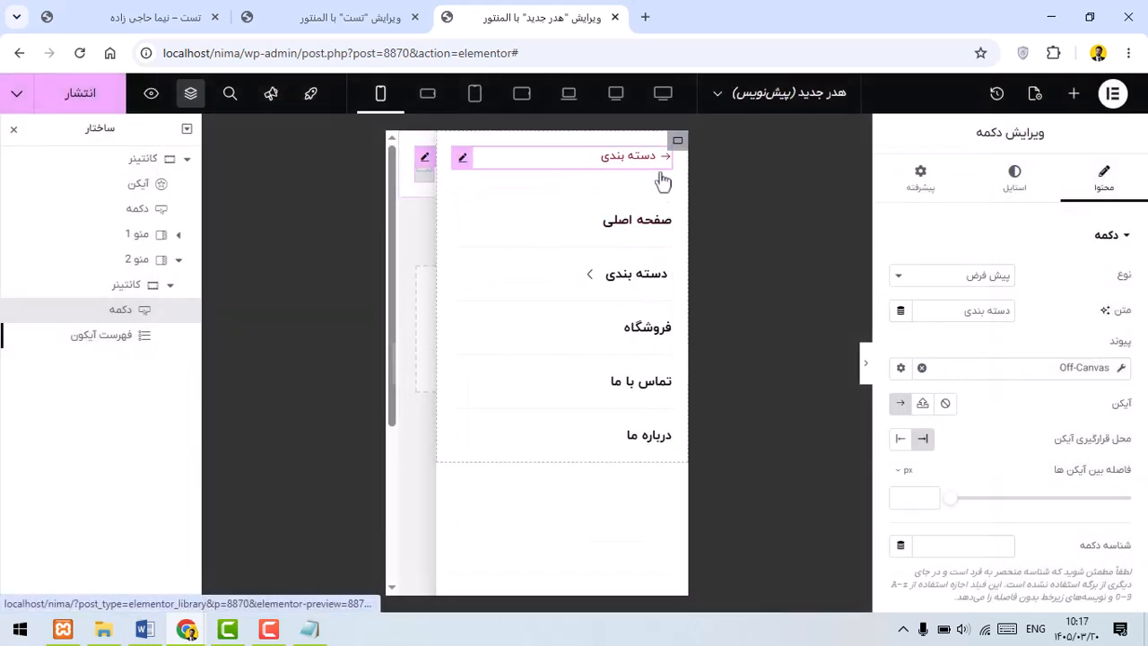
Step: Make the دسته بندی button's Off-Canvas link target منو 2, keeping the Close Off-Canvas action
{"action": "left_click", "coordinate": [1107, 370]}
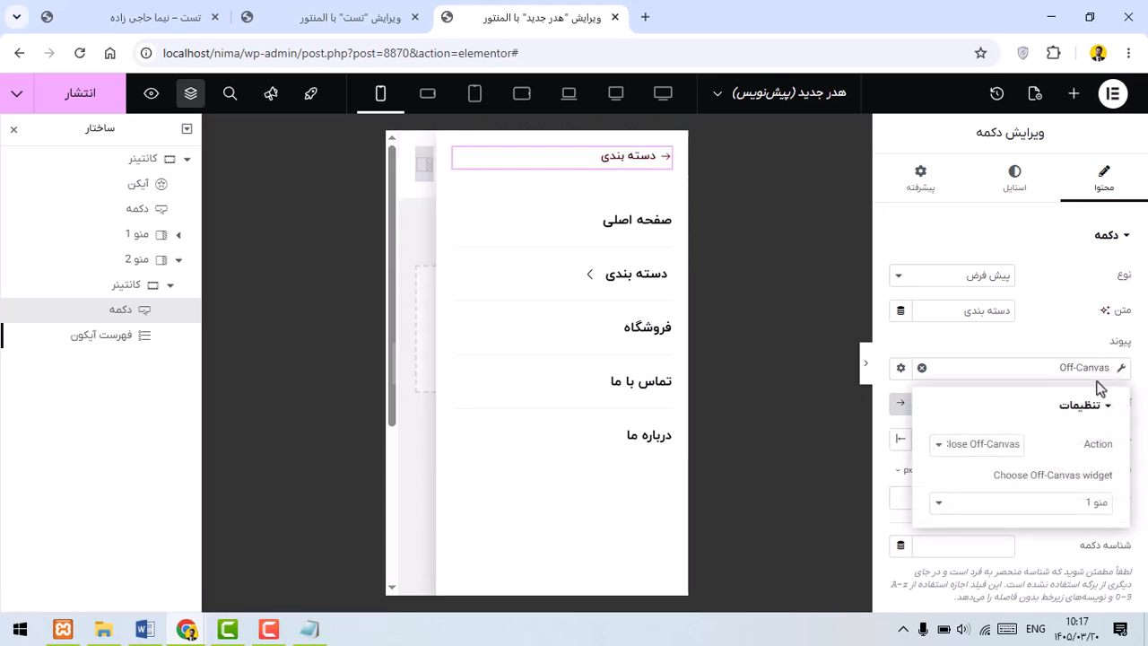
{"action": "left_click", "coordinate": [1001, 454]}
{"action": "left_click", "coordinate": [991, 485]}
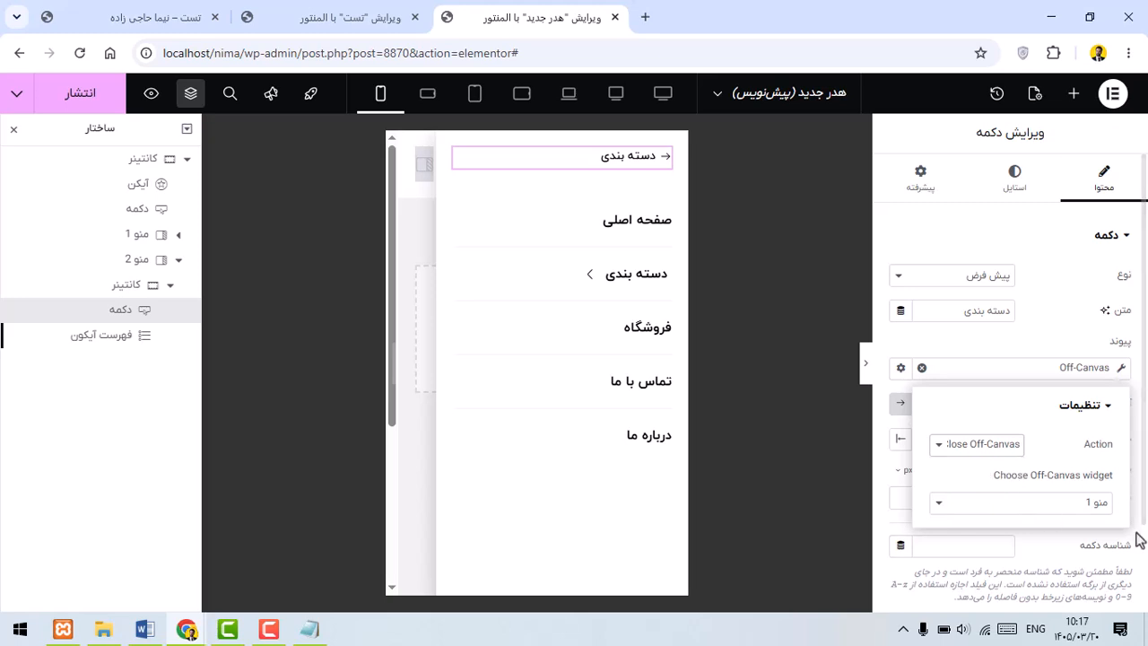
{"action": "left_click", "coordinate": [1080, 504]}
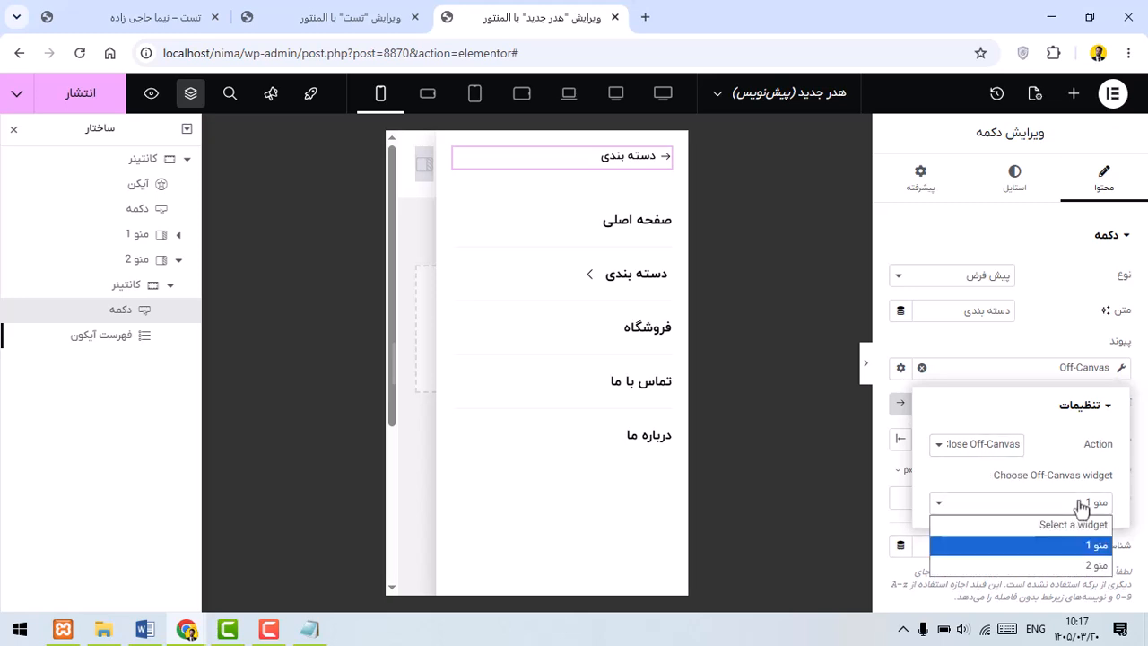
{"action": "left_click", "coordinate": [1093, 567]}
{"action": "left_click_drag", "start_coordinate": [626, 159], "coordinate": [128, 267]}
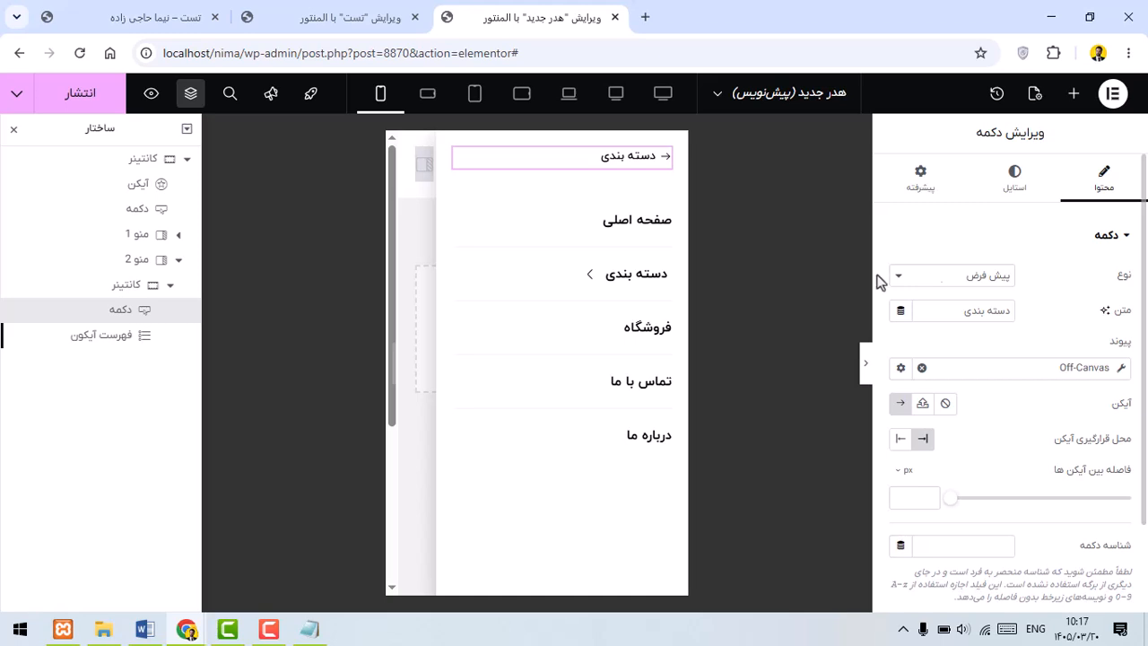
Step: Delete the icon list of page links below the دسته بندی button in منو 2
{"action": "left_click", "coordinate": [463, 196]}
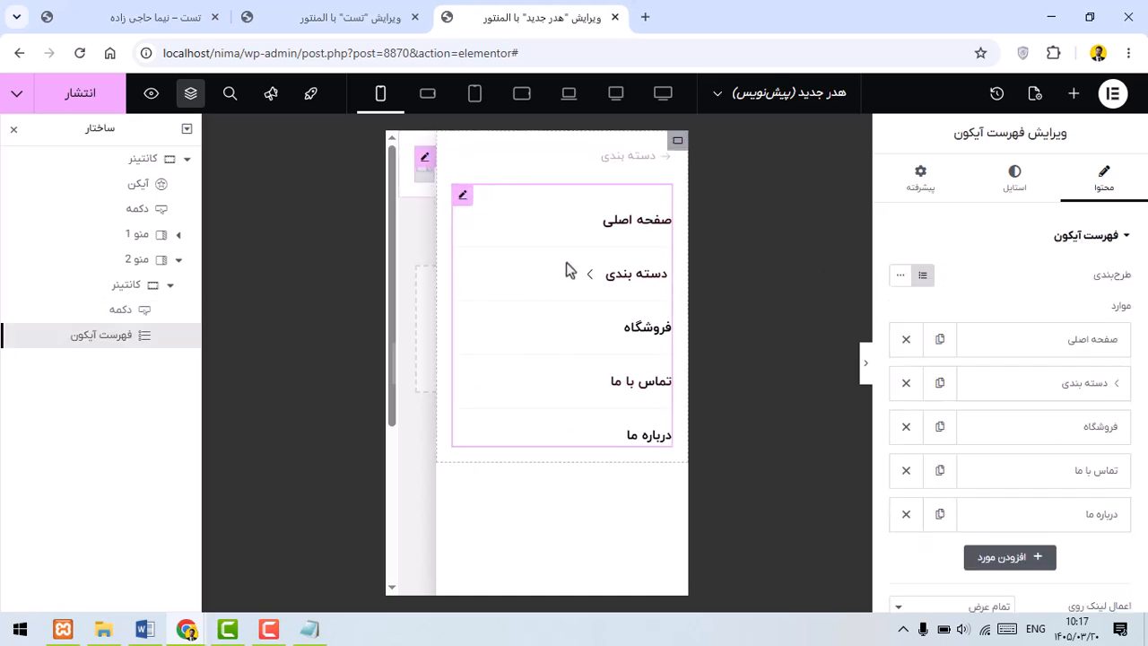
{"action": "right_click", "coordinate": [533, 231]}
{"action": "left_click", "coordinate": [480, 597]}
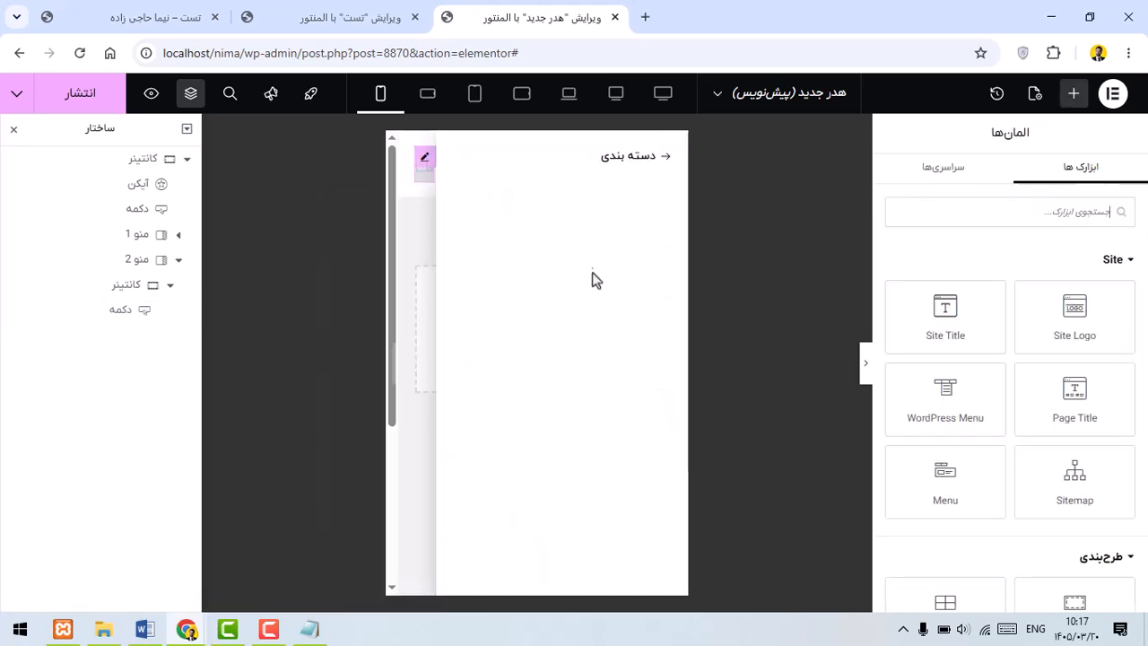
Step: Add a زبانه‌ها (tabs) widget below the دسته بندی button in the منو 2 container
{"action": "left_click", "coordinate": [555, 161]}
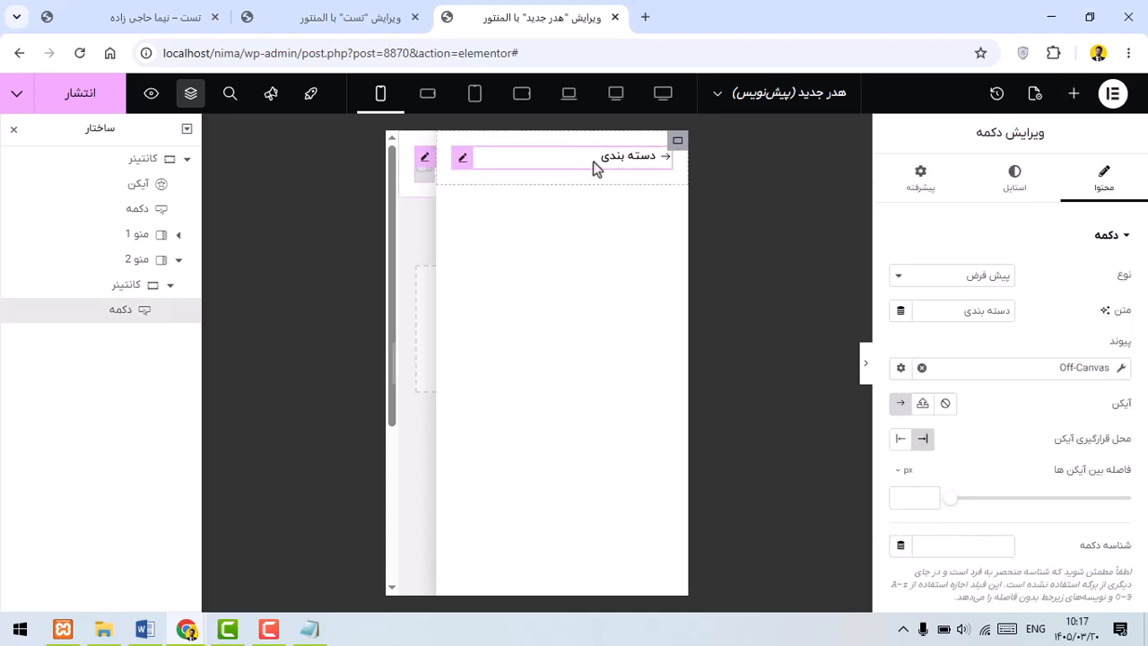
{"action": "left_click", "coordinate": [1071, 99]}
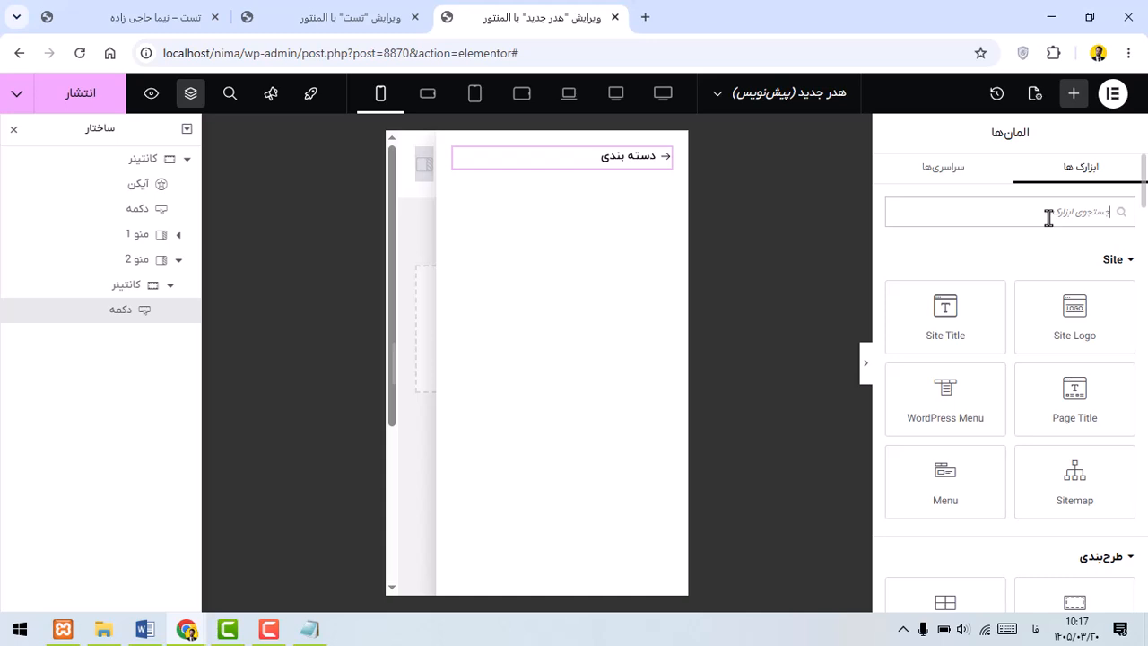
{"action": "type", "text": "زبانه"}
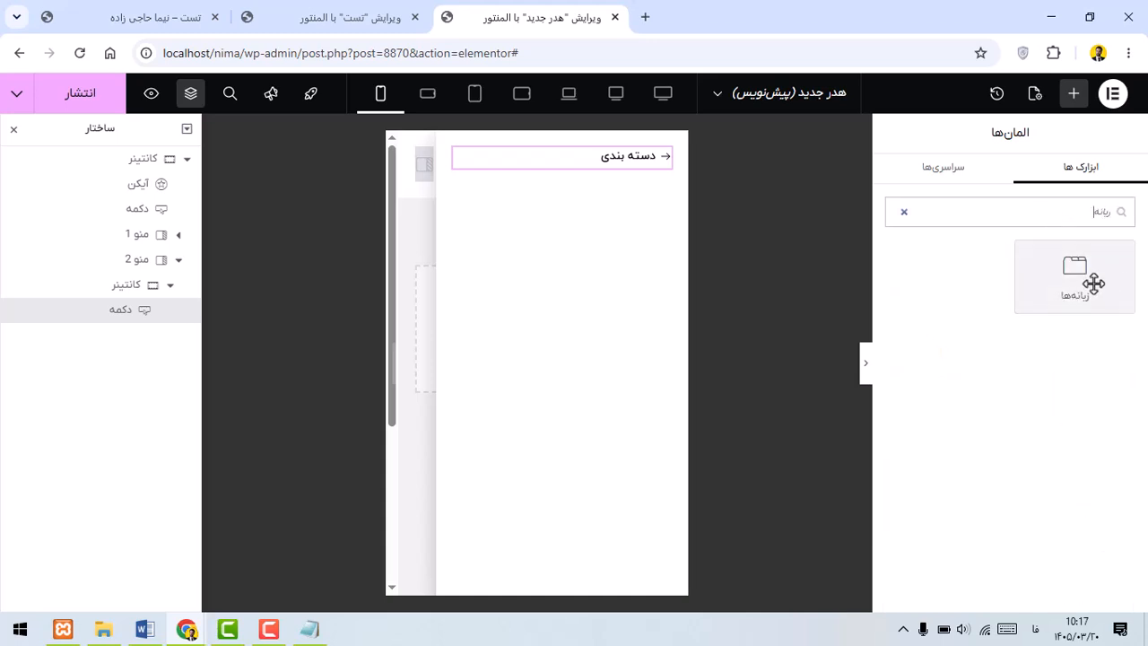
{"action": "left_click", "coordinate": [1092, 275]}
{"action": "double_click", "coordinate": [1082, 276]}
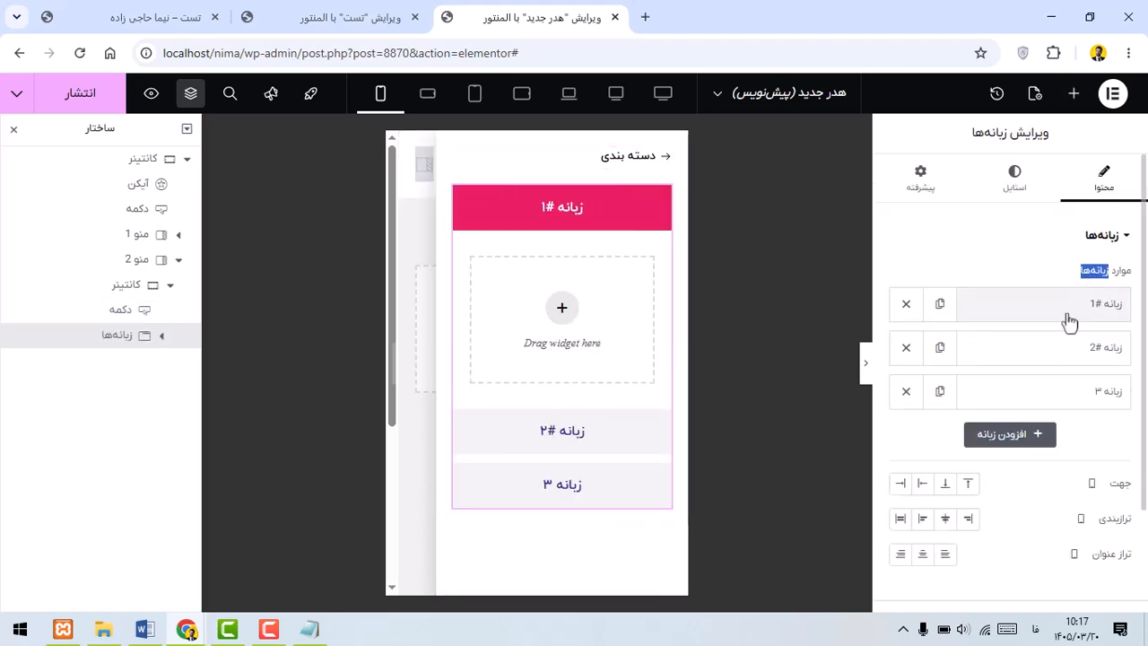
Step: Remove the second and third tabs and title the remaining tab محصولات اپل
{"action": "left_click", "coordinate": [906, 348]}
{"action": "left_click", "coordinate": [906, 348]}
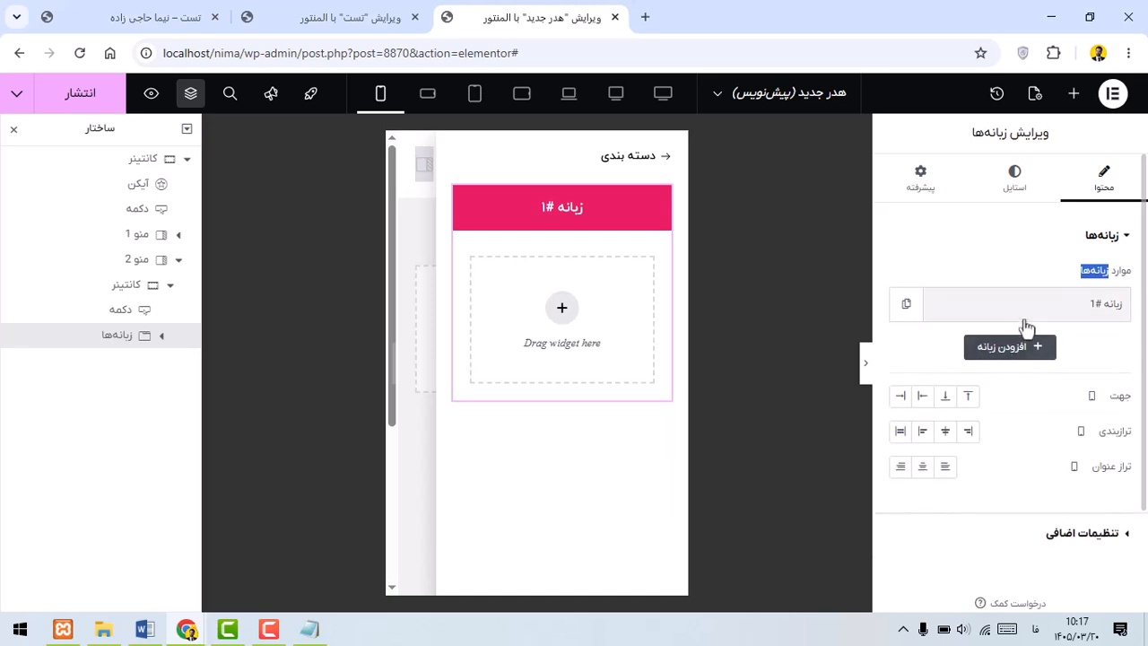
{"action": "left_click", "coordinate": [1076, 303]}
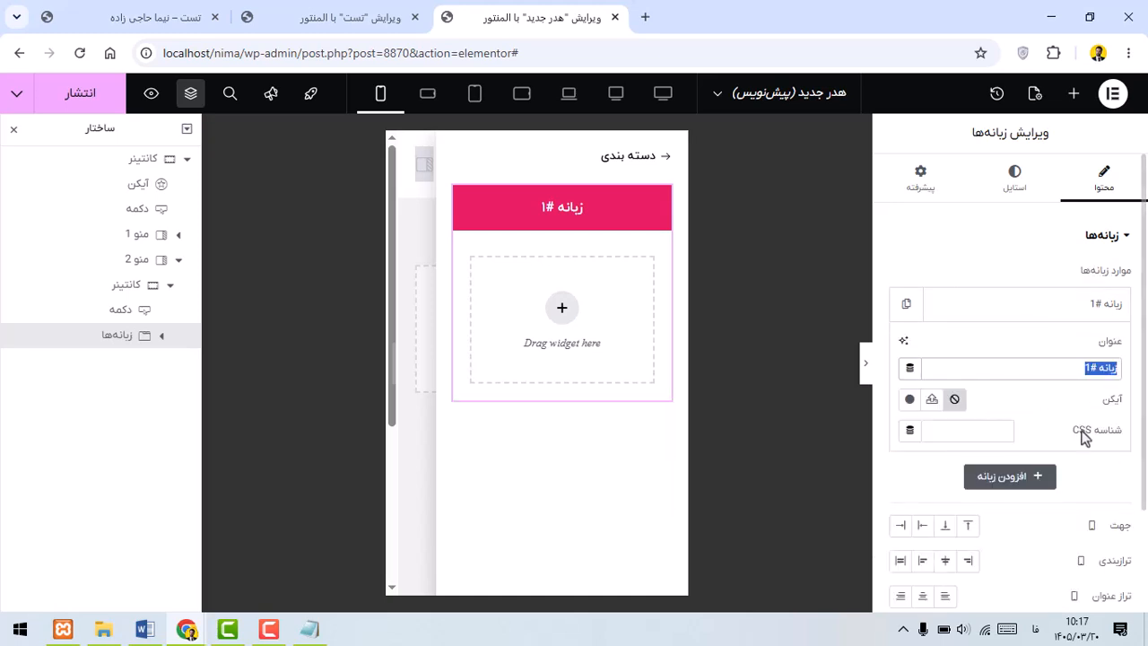
{"action": "type", "text": "محصولات اپل"}
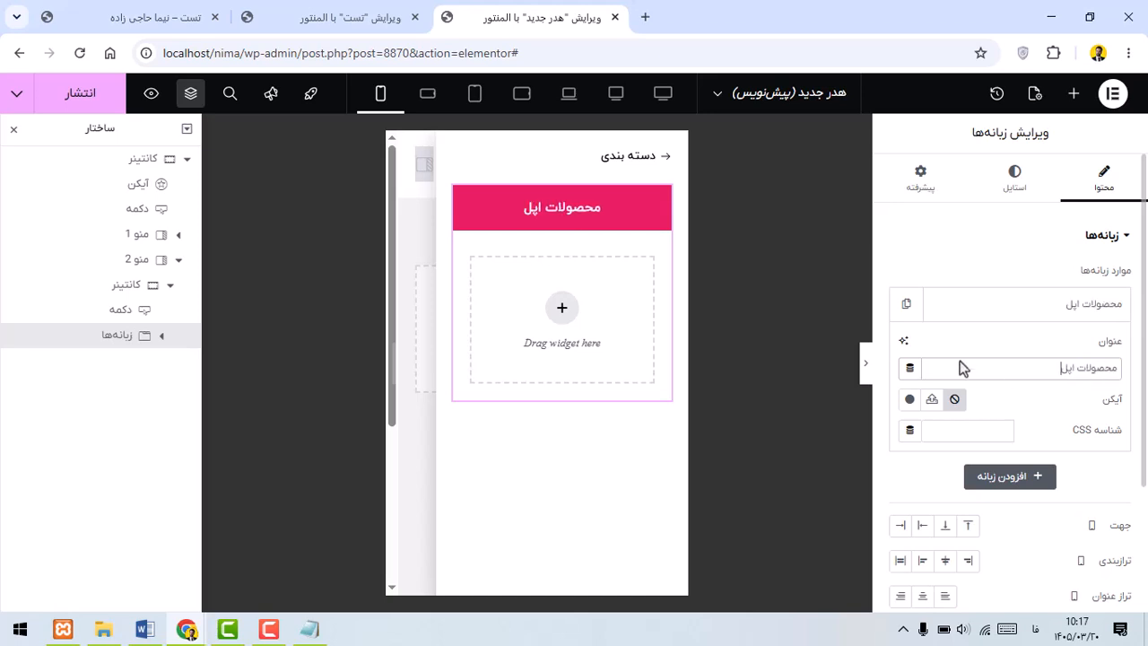
Step: Place a فهرست آیکون (icon list) widget inside the محصولات اپل tab's container
{"action": "left_click", "coordinate": [642, 336]}
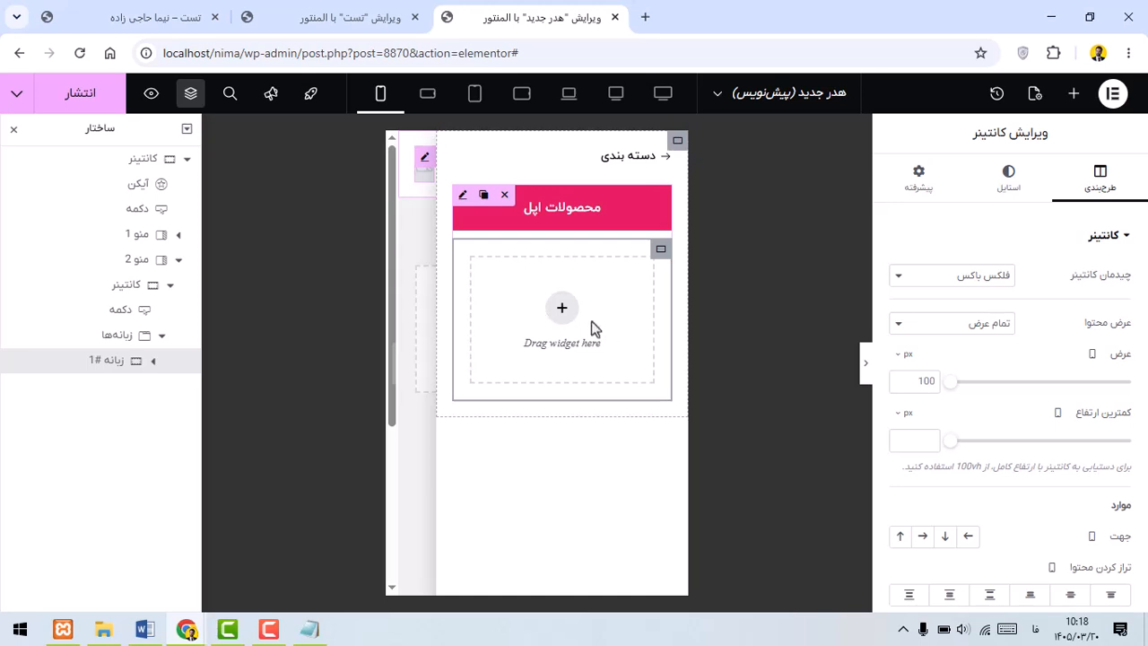
{"action": "left_click", "coordinate": [1074, 93]}
{"action": "type", "text": "فهر"}
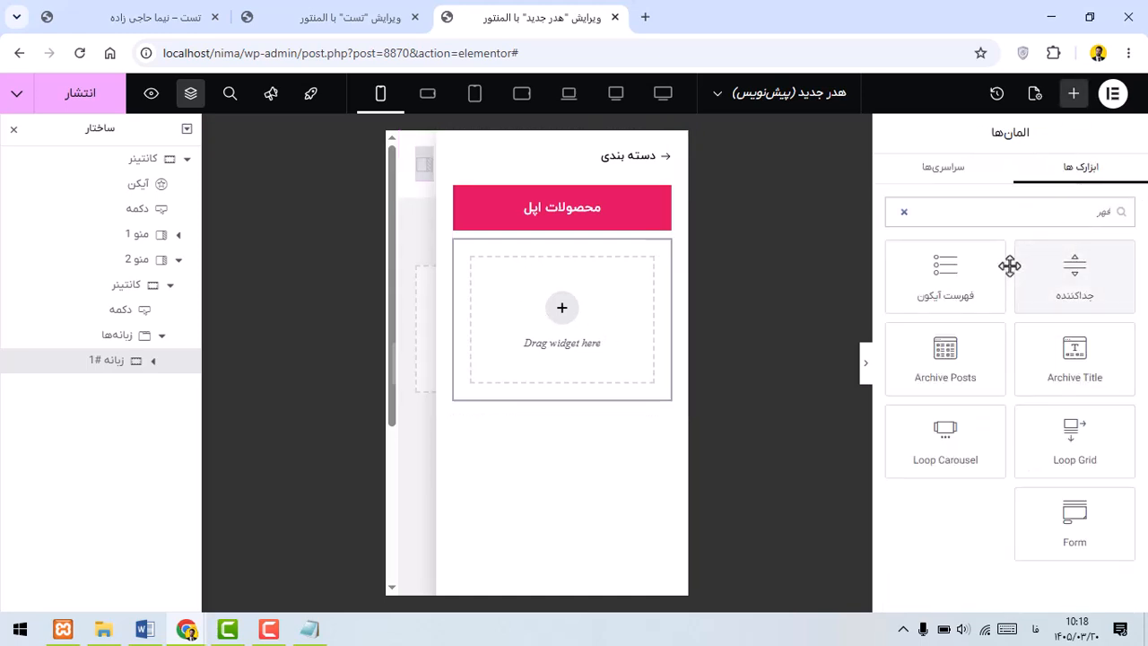
{"action": "left_click_drag", "start_coordinate": [995, 269], "coordinate": [583, 251]}
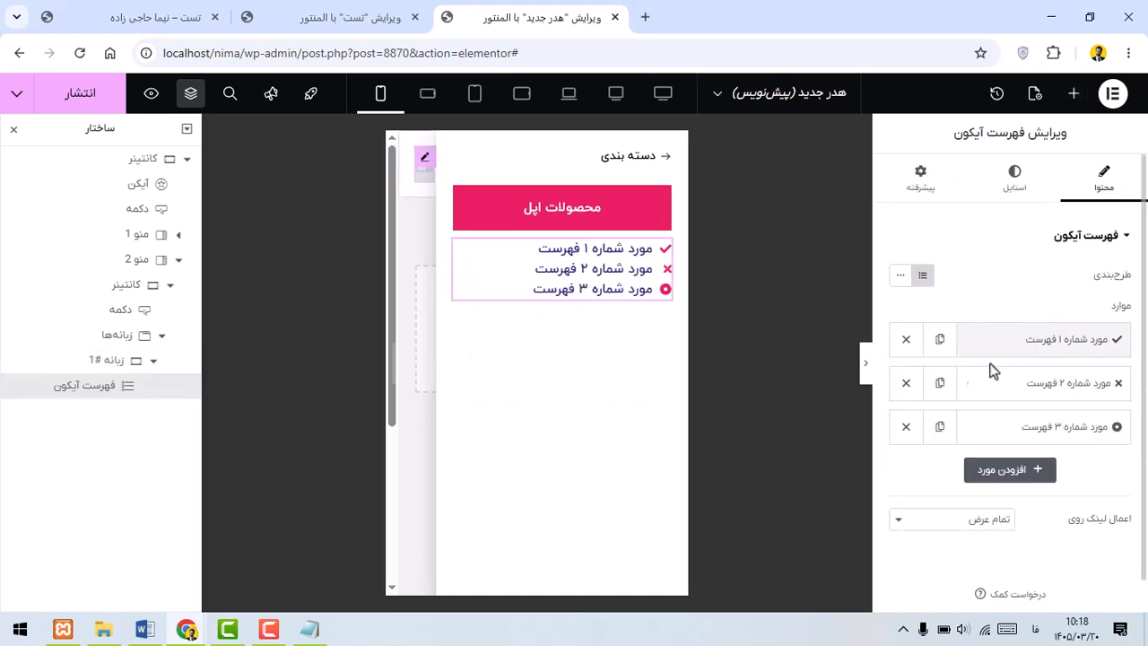
Step: Delete the second and third icon list items and set the remaining item's text to آیفون
{"action": "left_click", "coordinate": [906, 383]}
{"action": "left_click", "coordinate": [906, 383]}
{"action": "left_click", "coordinate": [1063, 343]}
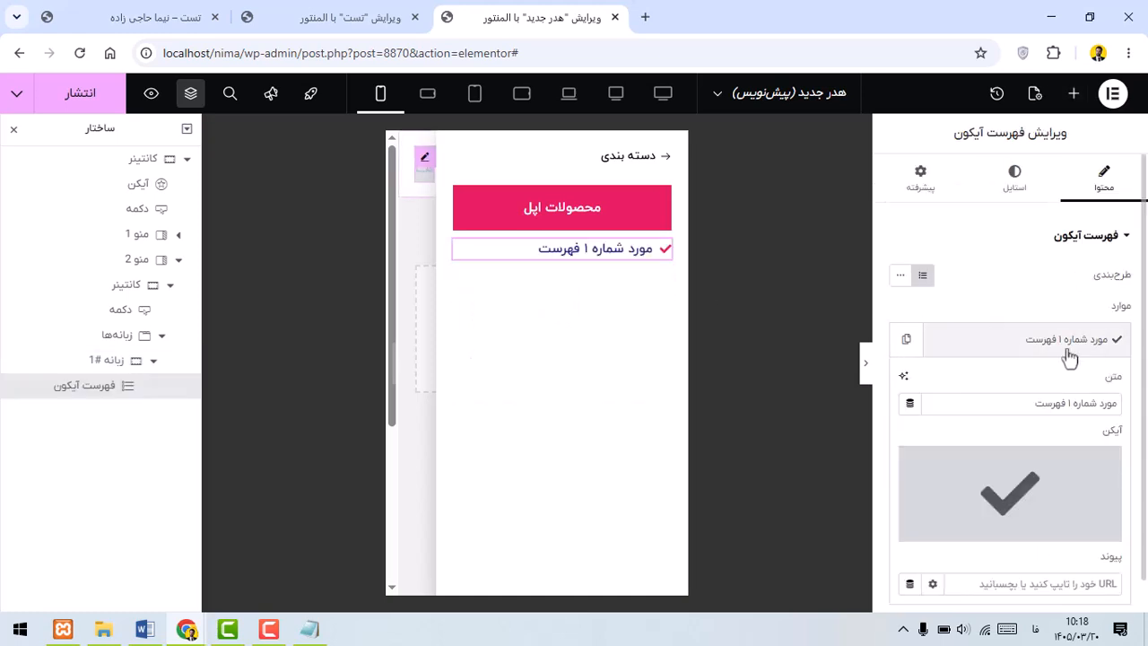
{"action": "triple_click", "coordinate": [1058, 403]}
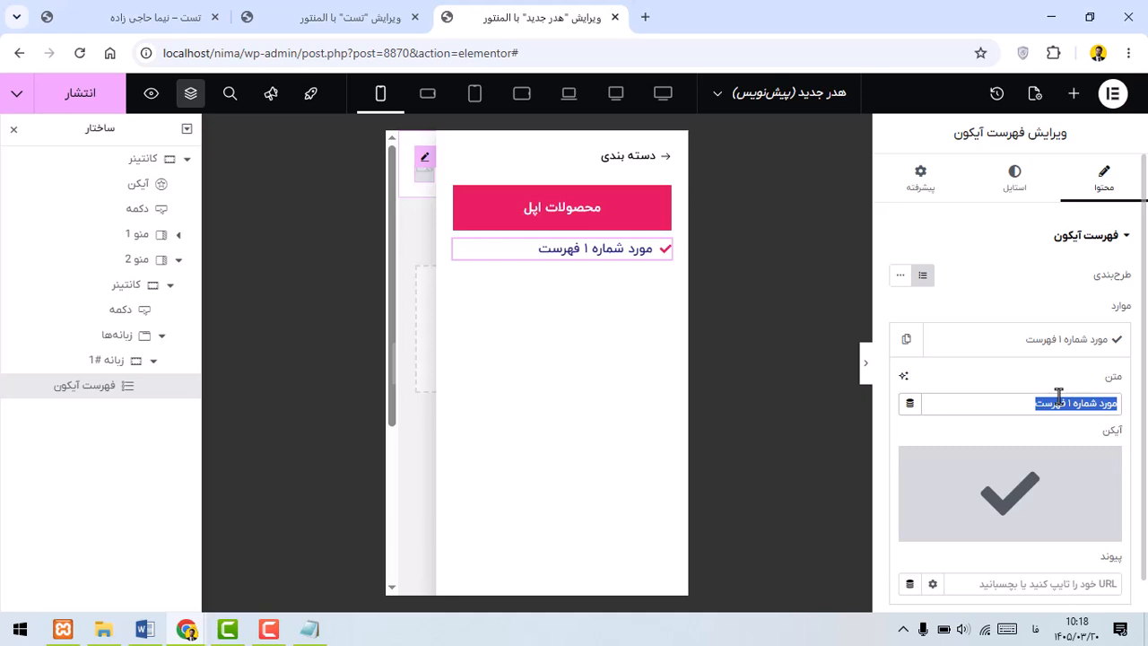
{"action": "type", "text": "آیفون"}
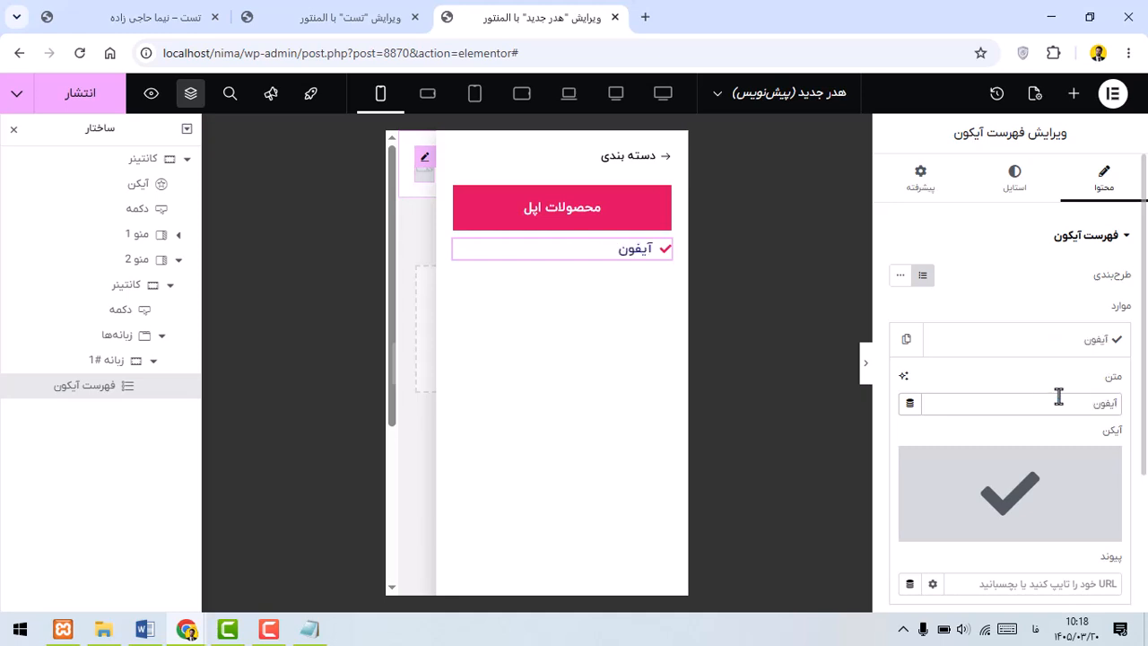
Step: Change the icon of the آیفون list item to the solid Circle from the icon library
{"action": "left_click", "coordinate": [1050, 492]}
{"action": "key", "text": "alt+shift"}
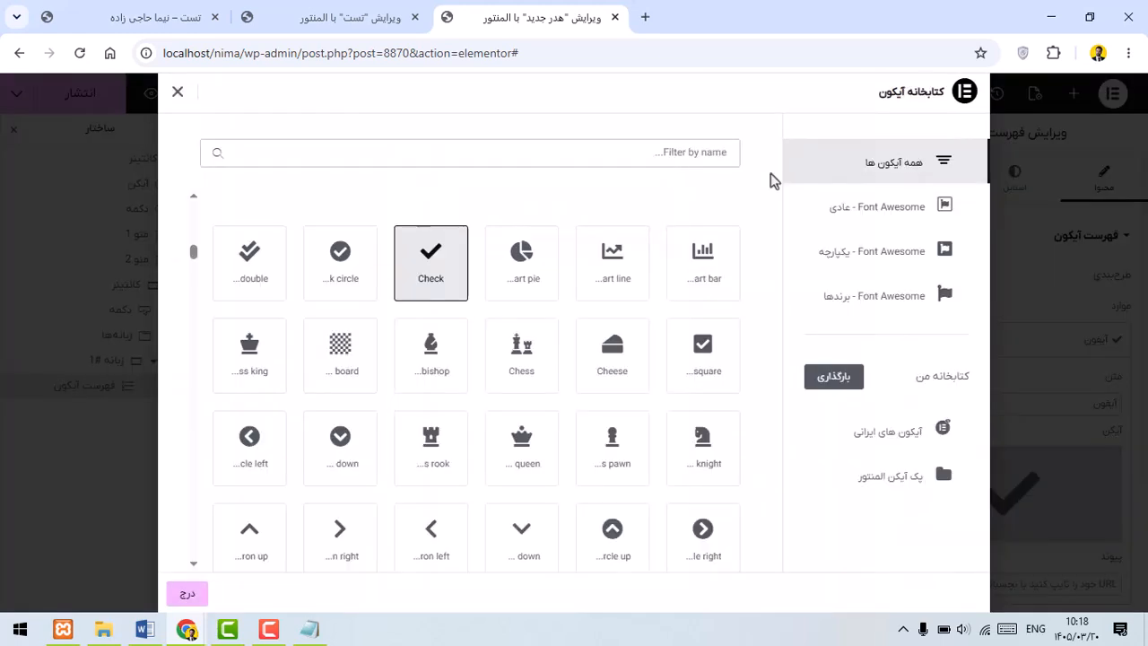
{"action": "type", "text": "cir"}
{"action": "scroll", "coordinate": [569, 311], "scroll_direction": "up", "scroll_amount": 10}
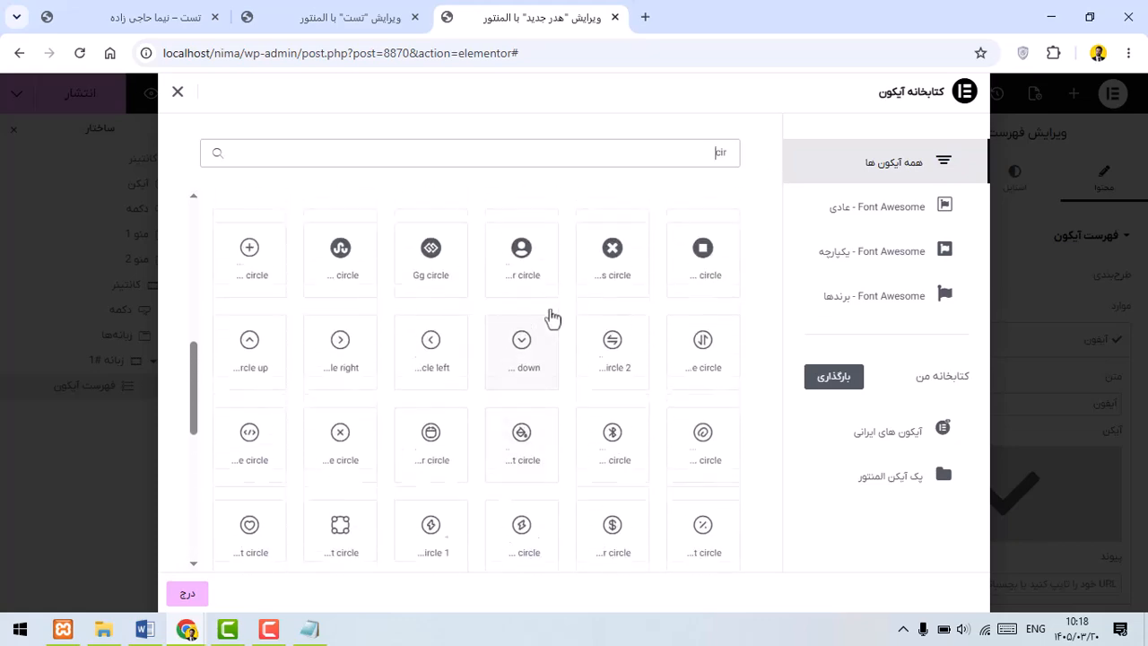
{"action": "left_click", "coordinate": [519, 402]}
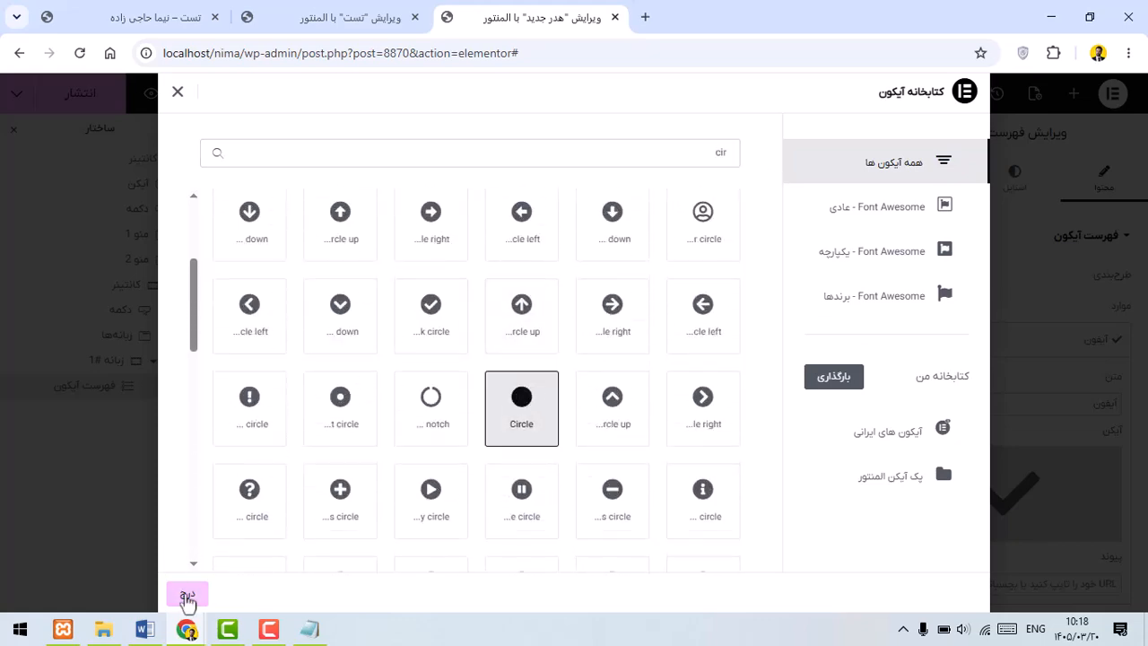
{"action": "left_click", "coordinate": [187, 595]}
Step: Set the link of the آیفون list item to # and collapse the item
{"action": "scroll", "coordinate": [1066, 417], "scroll_direction": "down", "scroll_amount": 2}
{"action": "left_click", "coordinate": [1091, 393]}
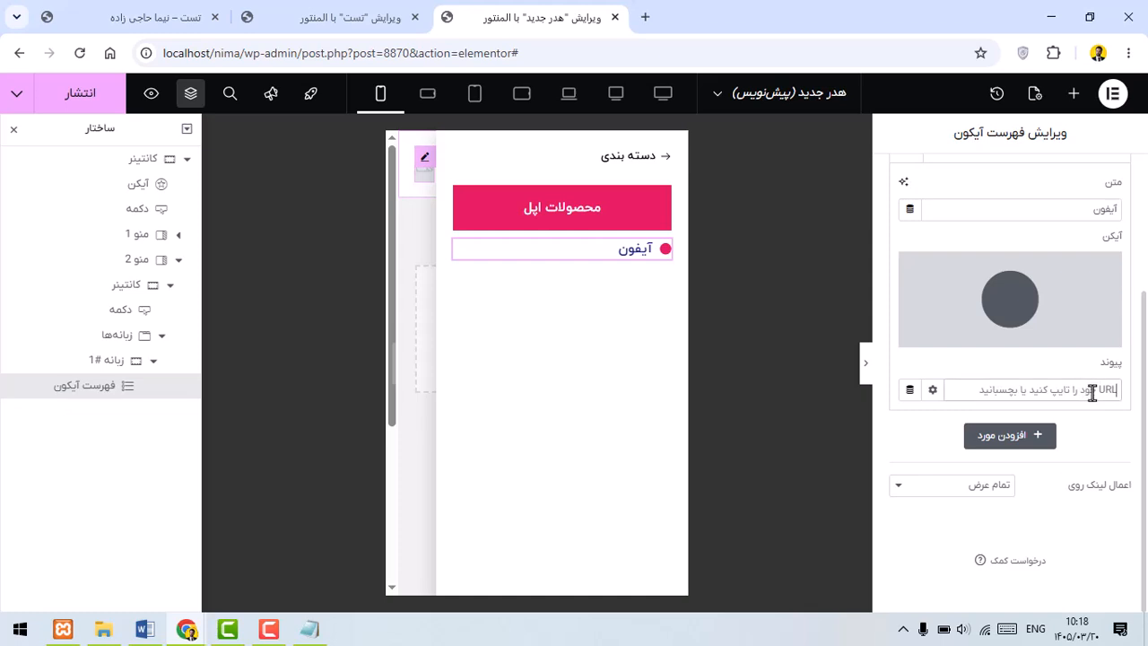
{"action": "scroll", "coordinate": [1091, 393], "scroll_direction": "up", "scroll_amount": 3}
{"action": "left_click", "coordinate": [1068, 345]}
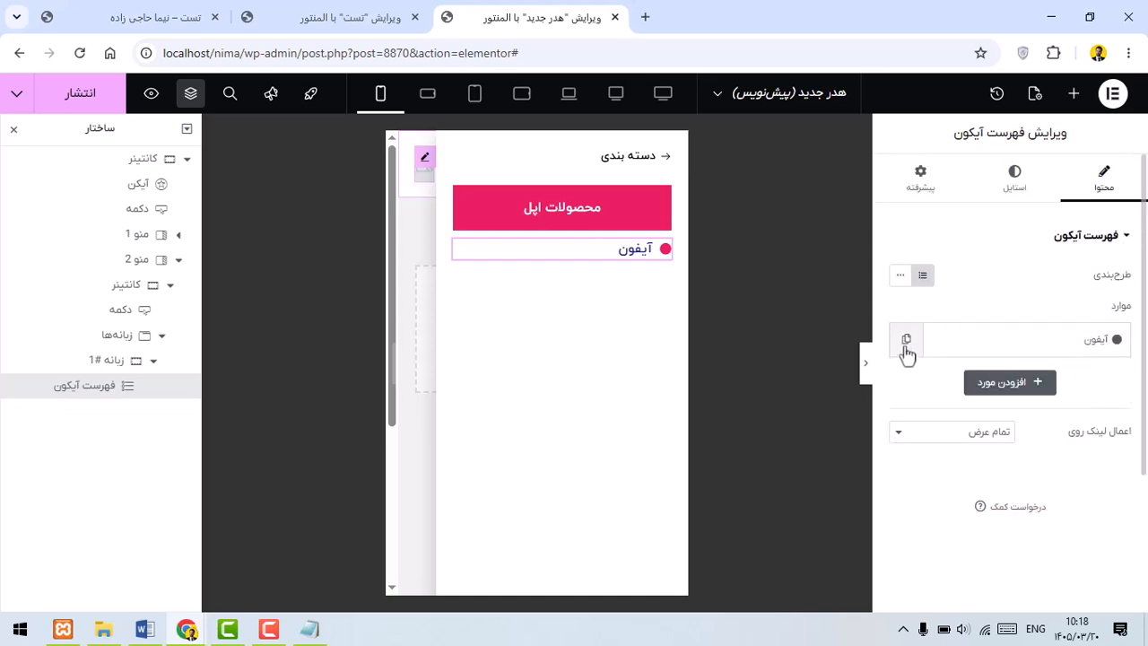
Step: Duplicate the آیفون list item four times so the icon list has five items
{"action": "left_click", "coordinate": [939, 339]}
{"action": "left_click", "coordinate": [939, 383]}
{"action": "double_click", "coordinate": [939, 385]}
Step: Rename the four duplicated list items in order as اپل واچ, ایرپاد, مک بوک and لوازم جانبی
{"action": "left_click", "coordinate": [1068, 395]}
{"action": "left_click", "coordinate": [1072, 446]}
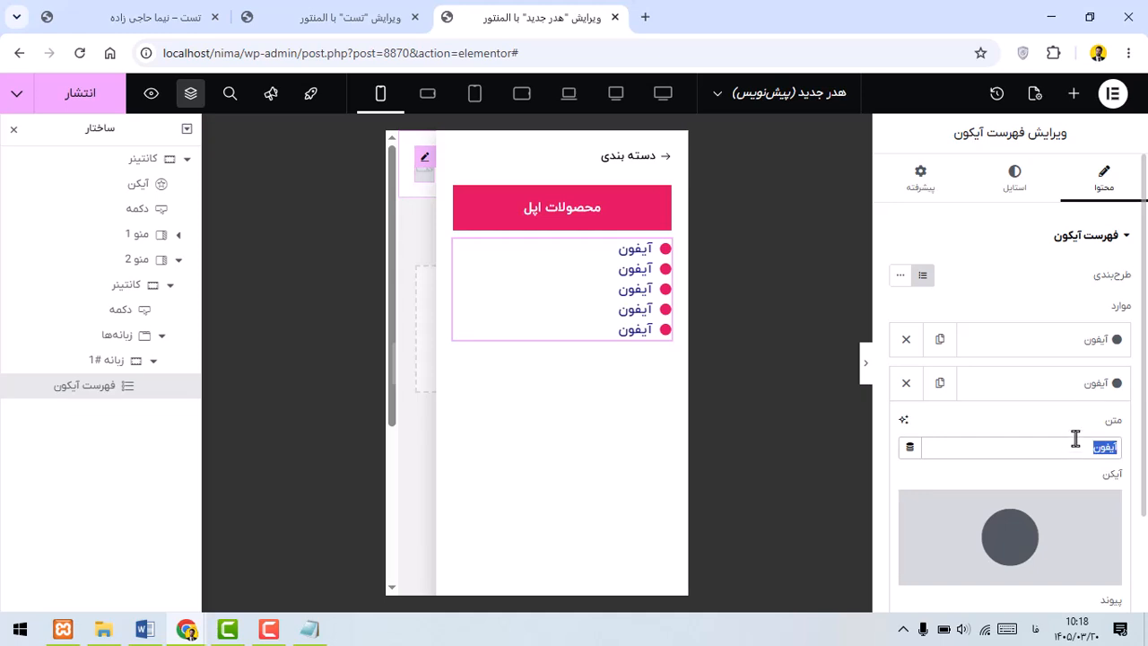
{"action": "type", "text": "ا"}
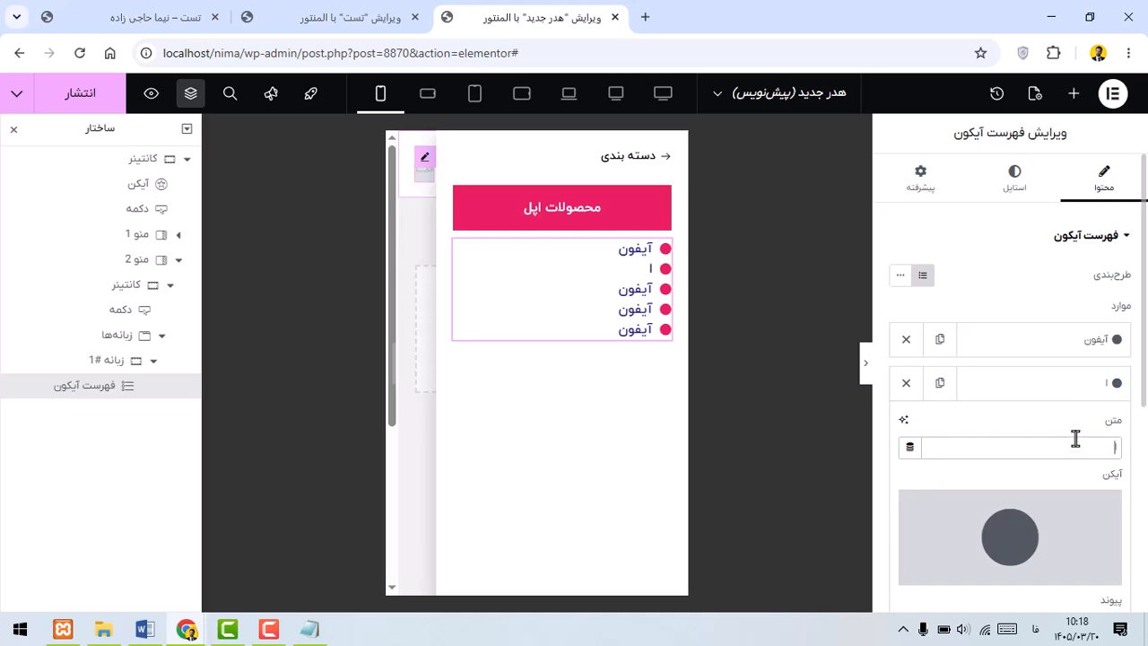
{"action": "type", "text": "پل"}
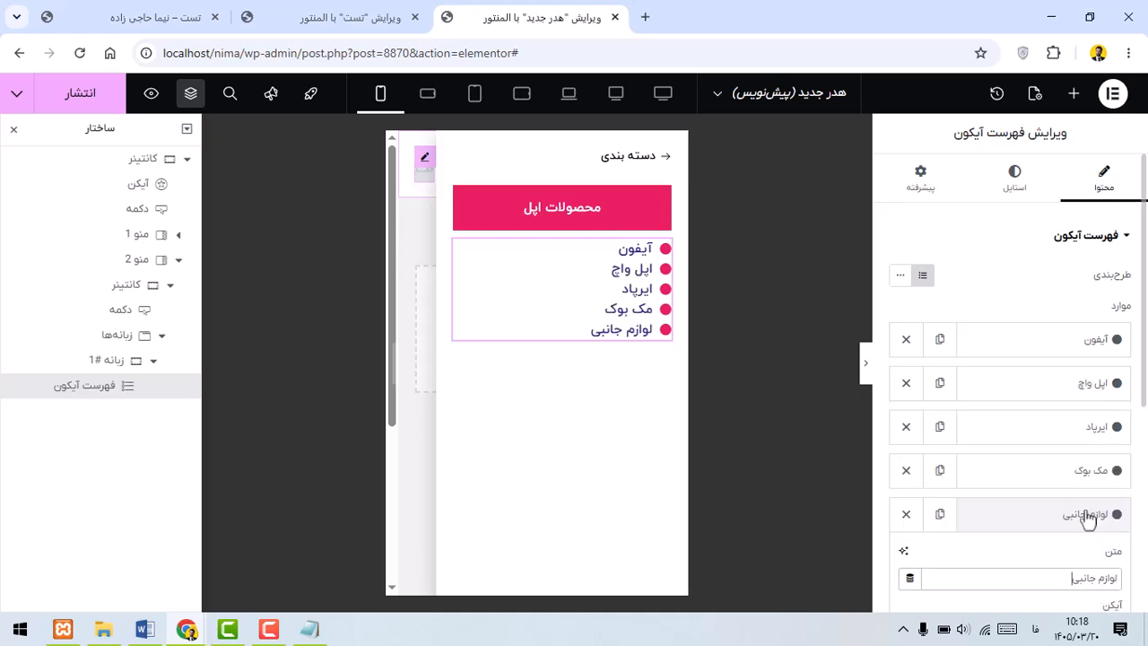
{"action": "left_click", "coordinate": [1076, 513]}
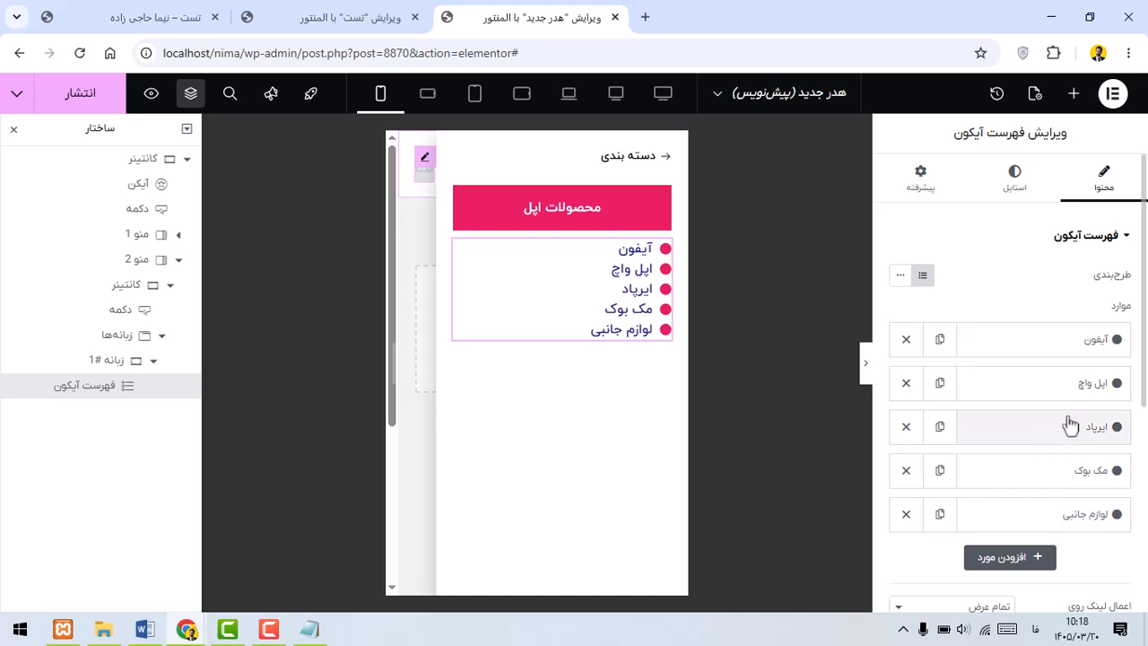
{"action": "left_click", "coordinate": [1076, 383]}
{"action": "scroll", "coordinate": [1081, 395], "scroll_direction": "down", "scroll_amount": 1}
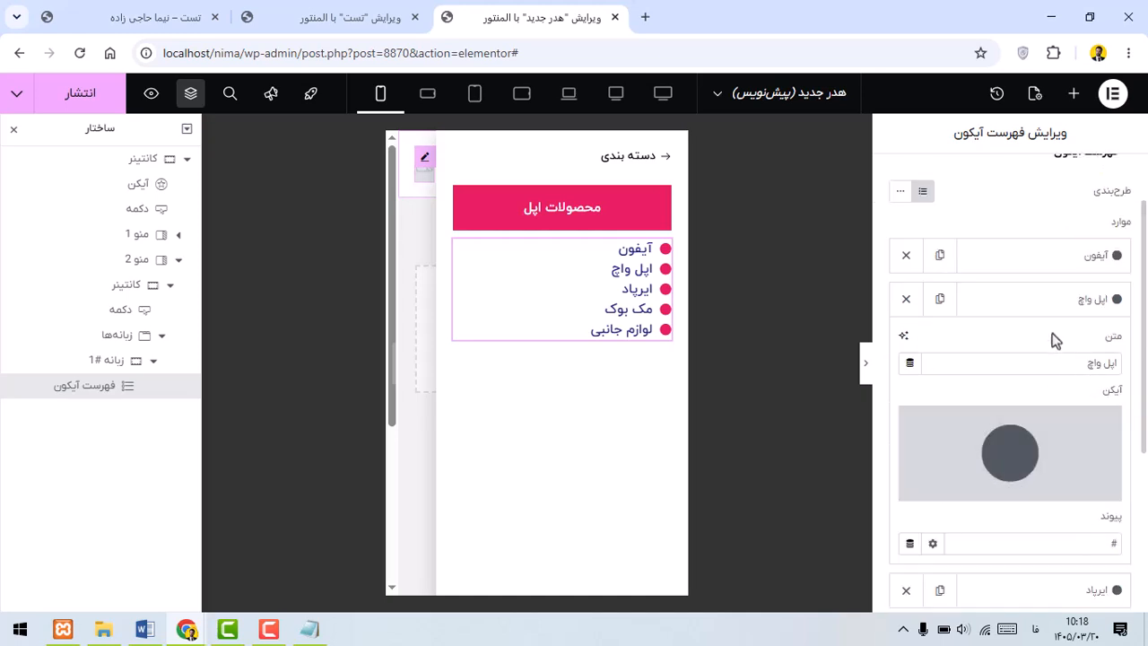
{"action": "left_click", "coordinate": [1062, 305]}
{"action": "scroll", "coordinate": [1023, 363], "scroll_direction": "up", "scroll_amount": 3}
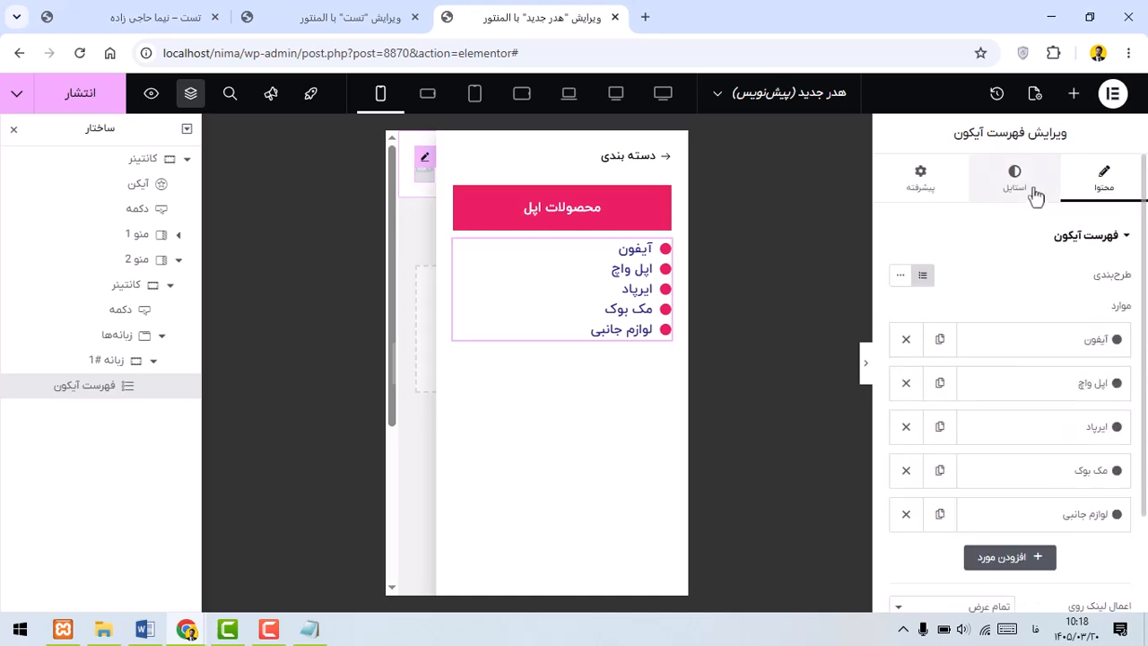
Step: Set the spacing between the icon list items to 18 px and the icon size to 8 px
{"action": "left_click", "coordinate": [1036, 189]}
{"action": "left_click_drag", "start_coordinate": [955, 301], "coordinate": [1014, 306]}
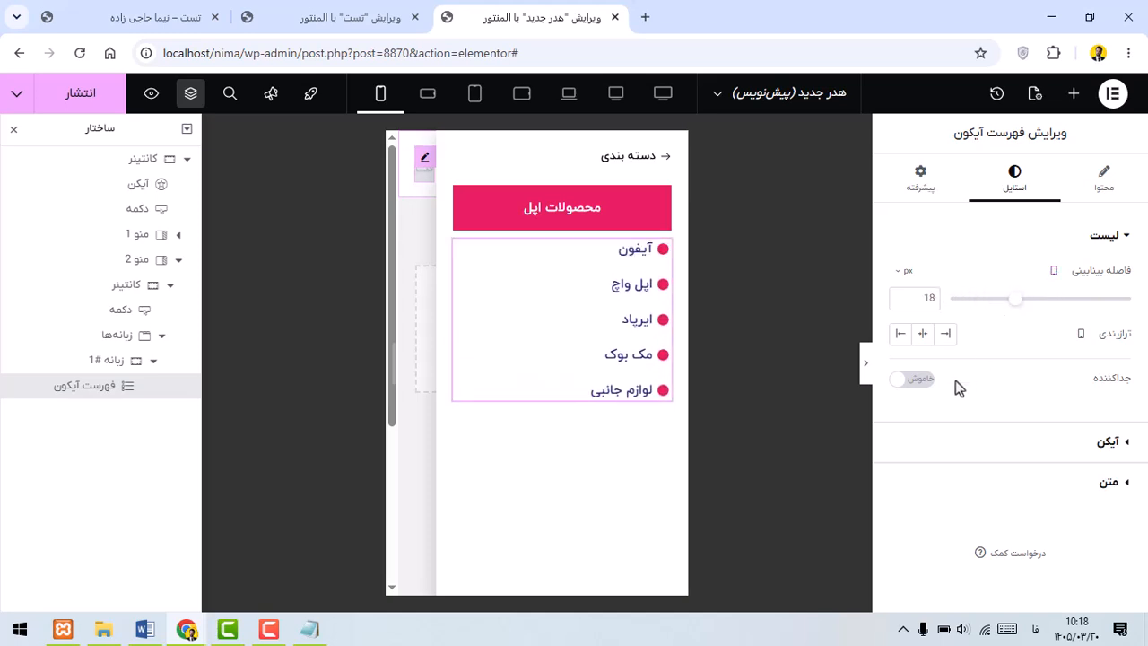
{"action": "left_click", "coordinate": [942, 438]}
{"action": "left_click", "coordinate": [900, 426]}
{"action": "left_click", "coordinate": [900, 426]}
{"action": "left_click", "coordinate": [900, 427]}
{"action": "left_click", "coordinate": [900, 426]}
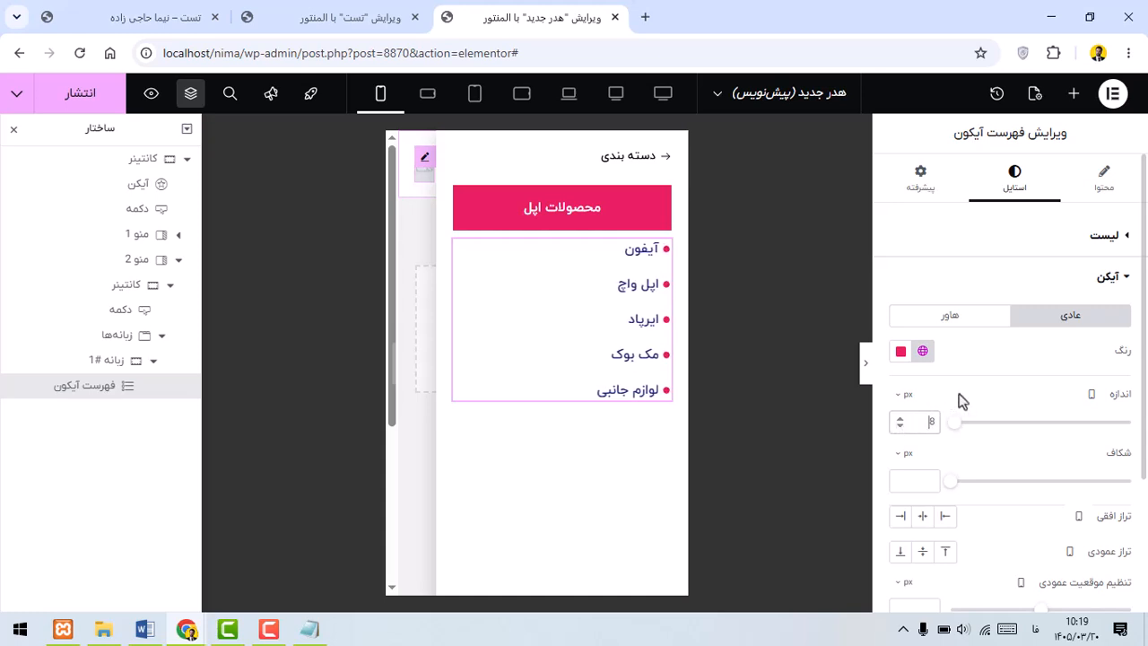
Step: Set the icon list's normal icon colour to the global colour قرمز دیجی کالا
{"action": "scroll", "coordinate": [1116, 420], "scroll_direction": "down", "scroll_amount": 2}
{"action": "scroll", "coordinate": [994, 264], "scroll_direction": "up", "scroll_amount": 2}
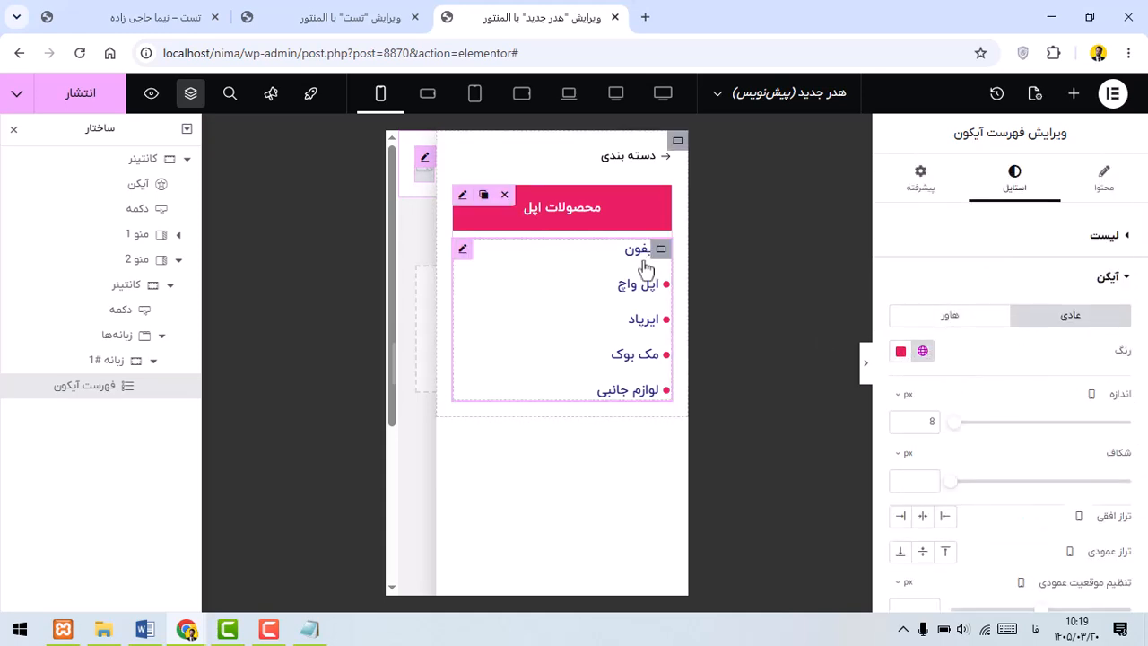
{"action": "left_click", "coordinate": [903, 352]}
{"action": "left_click", "coordinate": [925, 355]}
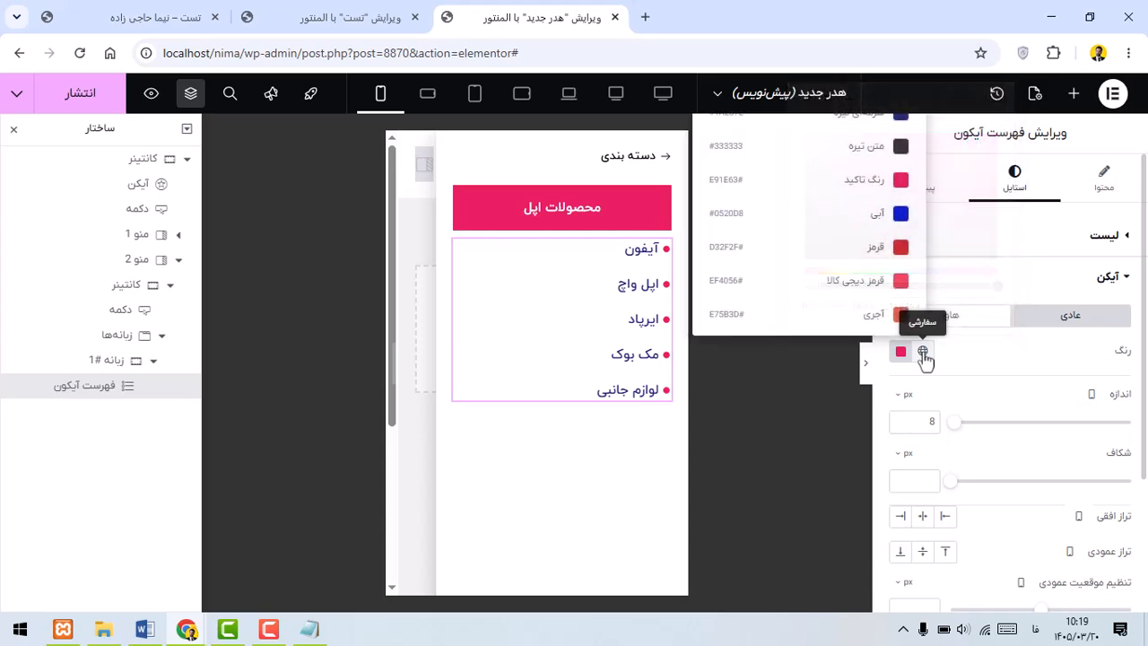
{"action": "left_click", "coordinate": [858, 285]}
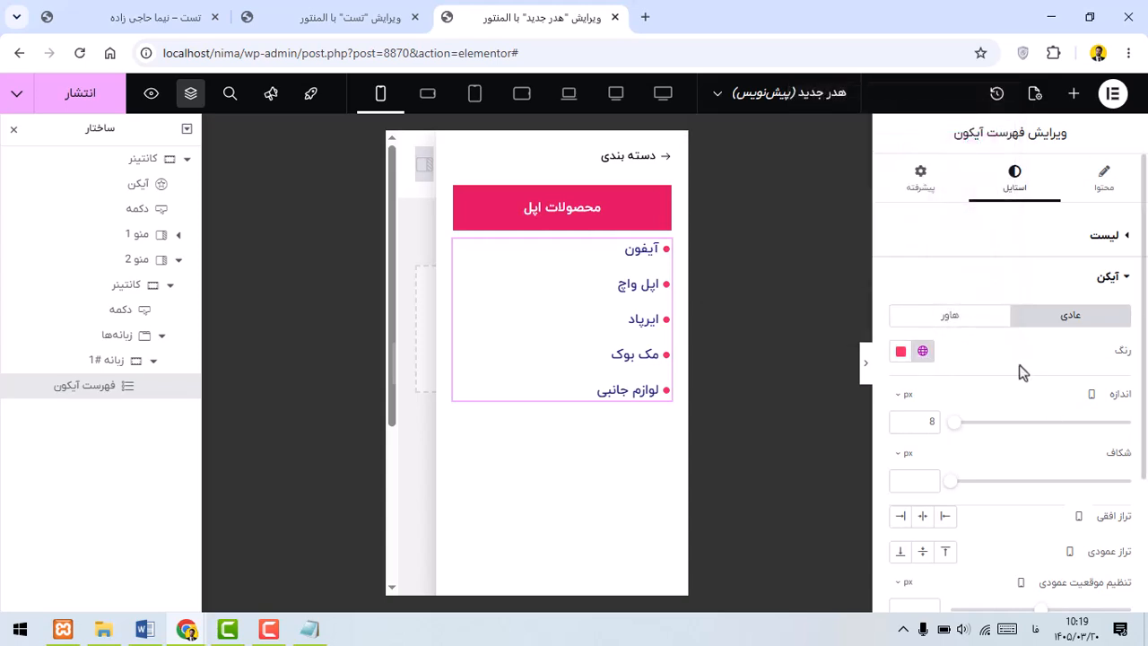
Step: Set the icon list's normal text colour to custom black, #000000
{"action": "scroll", "coordinate": [986, 469], "scroll_direction": "down", "scroll_amount": 2}
{"action": "left_click", "coordinate": [1085, 485]}
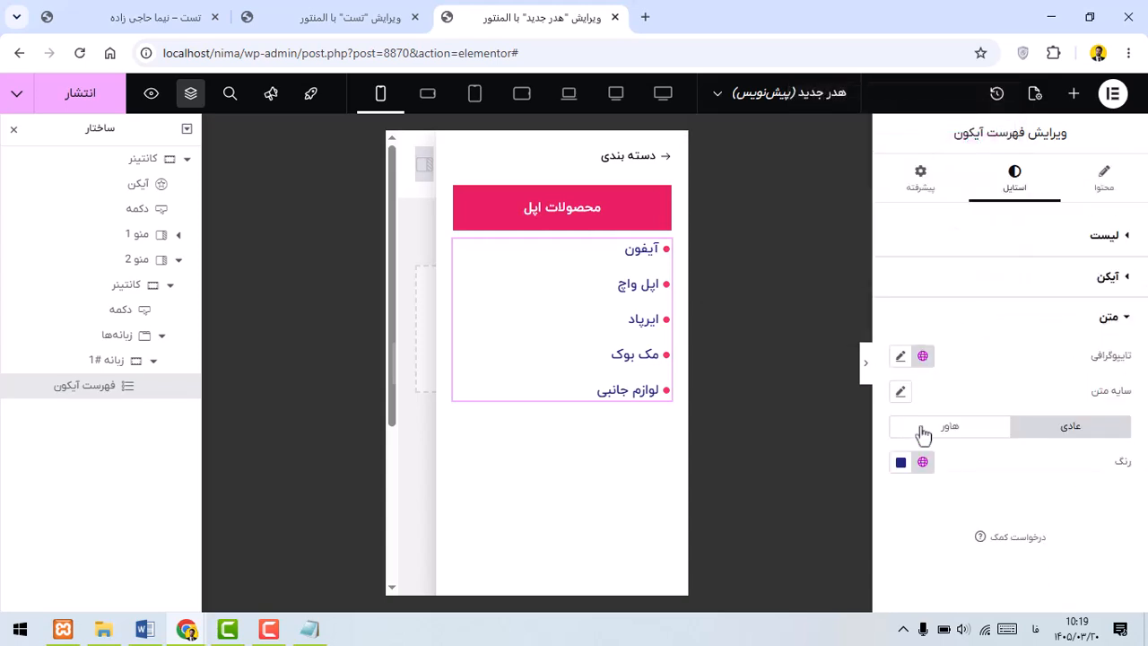
{"action": "left_click", "coordinate": [923, 462]}
{"action": "left_click", "coordinate": [902, 462]}
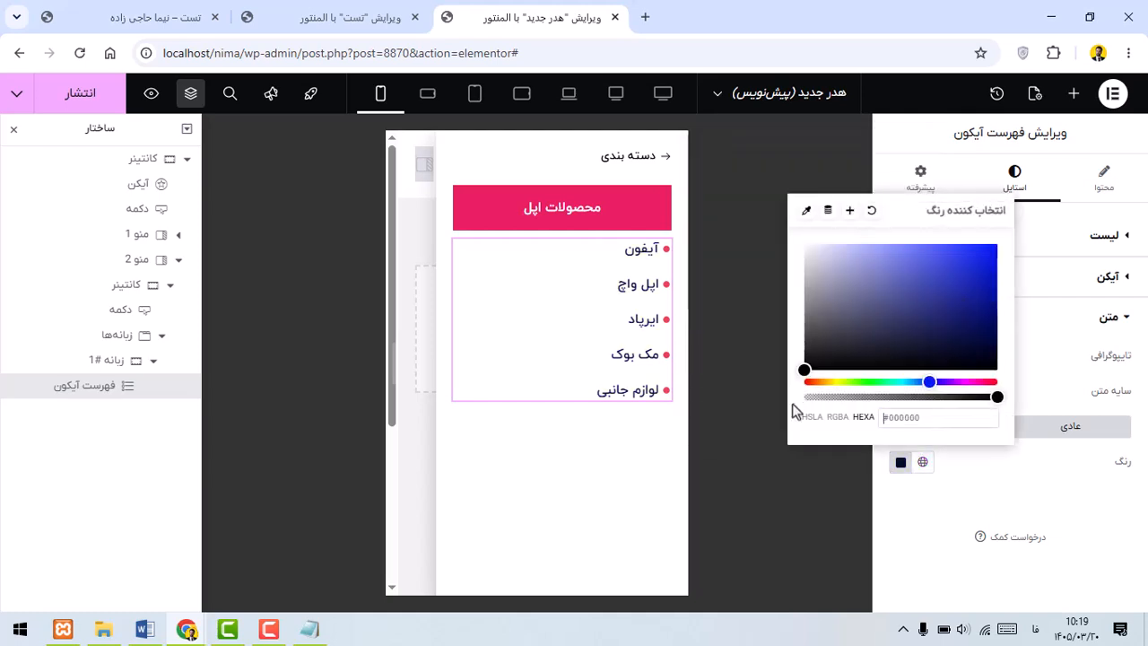
{"action": "left_click", "coordinate": [978, 434]}
{"action": "left_click", "coordinate": [923, 462]}
{"action": "left_click", "coordinate": [886, 422]}
{"action": "left_click", "coordinate": [1046, 429]}
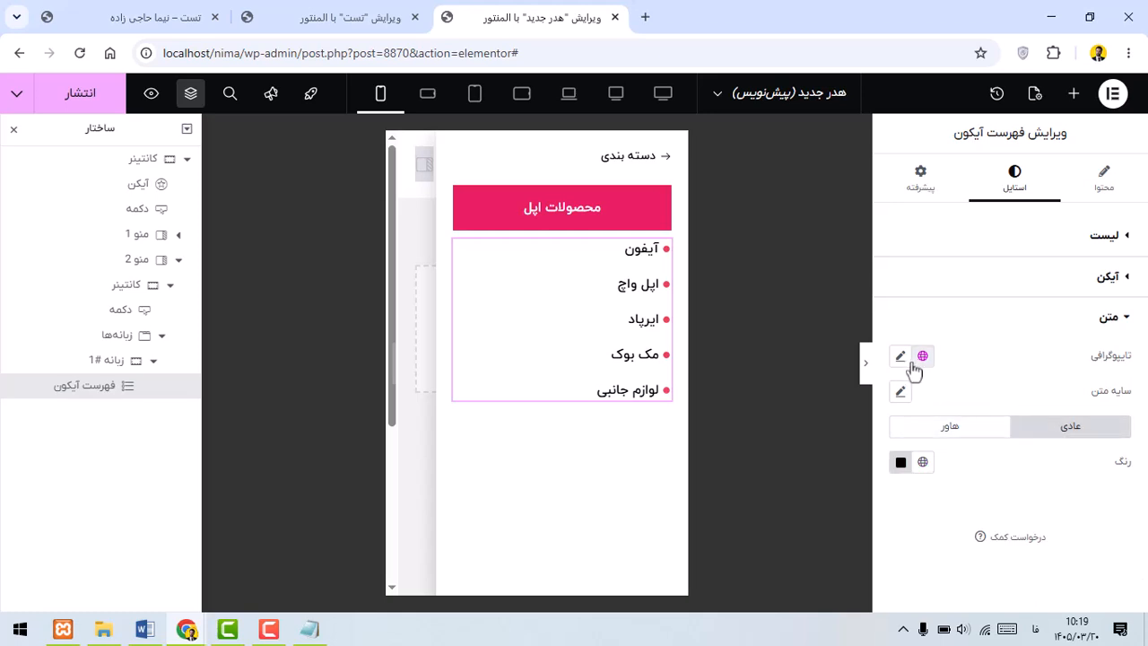
Step: Set the font size of the icon list text to 15 px
{"action": "left_click", "coordinate": [901, 356]}
{"action": "left_click", "coordinate": [935, 490]}
{"action": "type", "text": "15"}
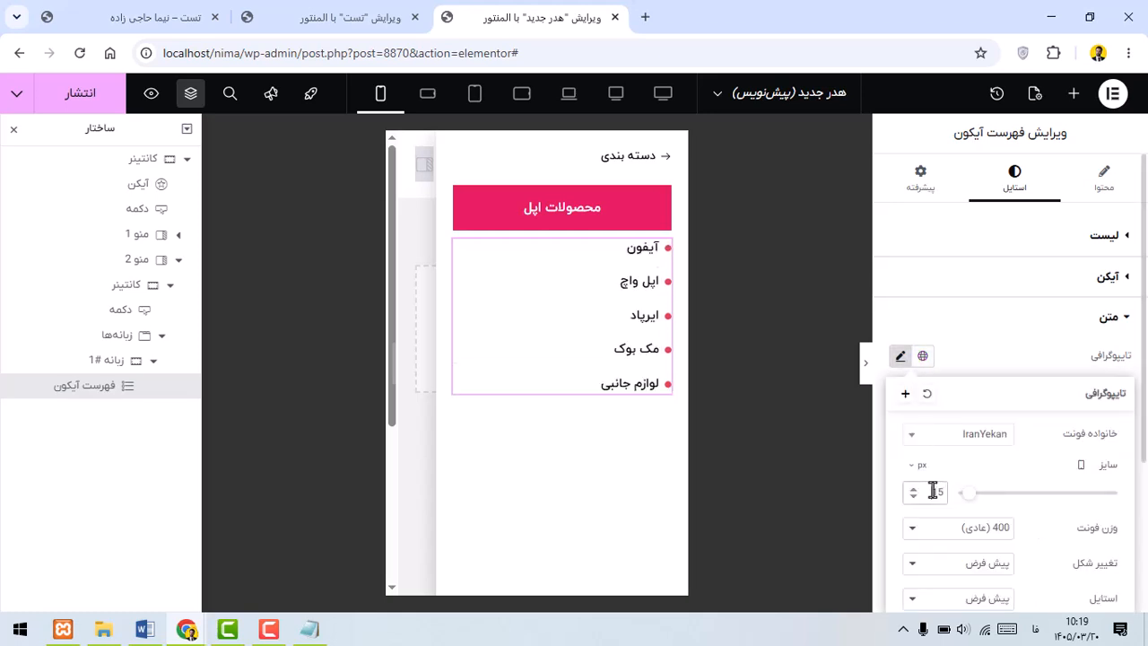
{"action": "left_click", "coordinate": [900, 356]}
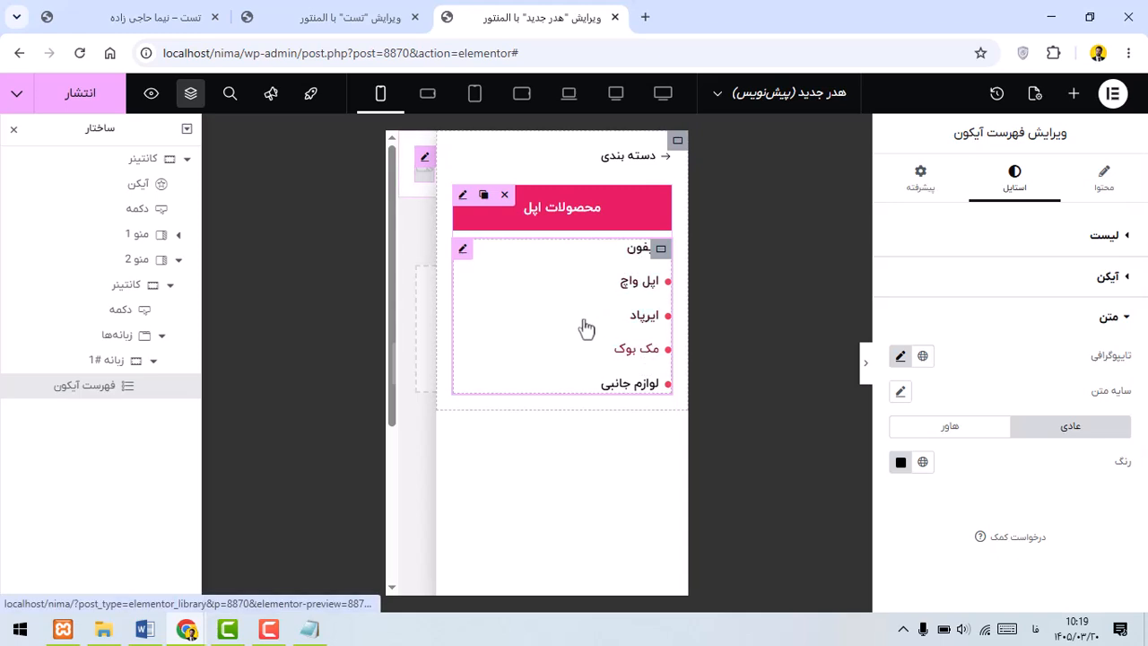
Step: Select the tabs widget and duplicate its محصولات اپل tab twice so it has three tabs
{"action": "left_click", "coordinate": [95, 360]}
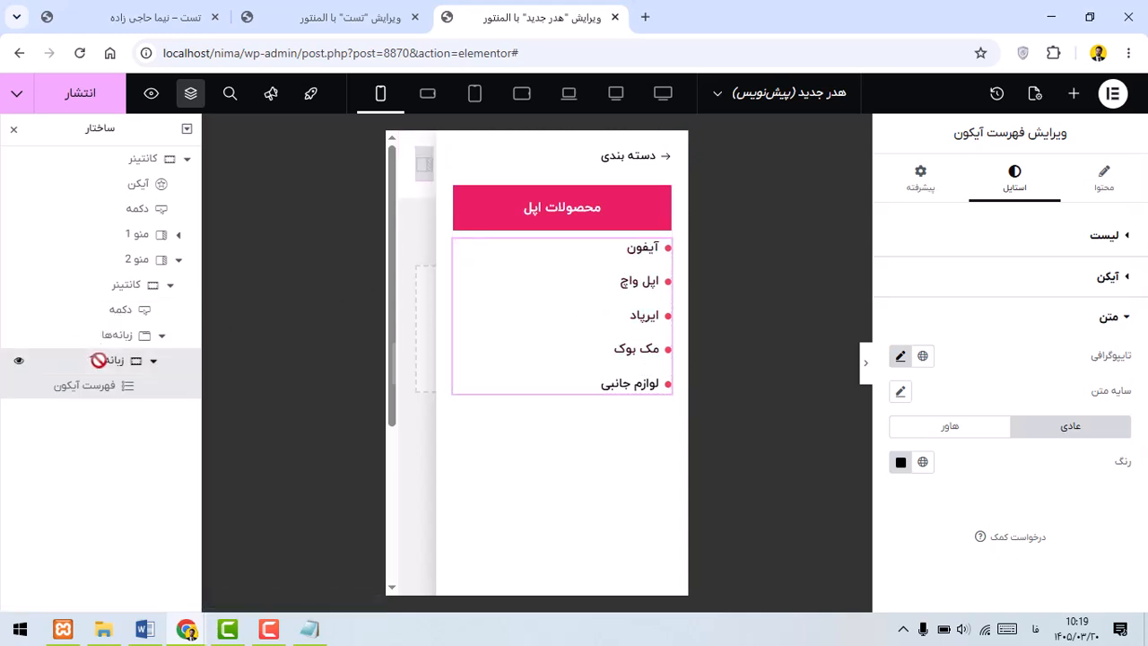
{"action": "left_click", "coordinate": [105, 337]}
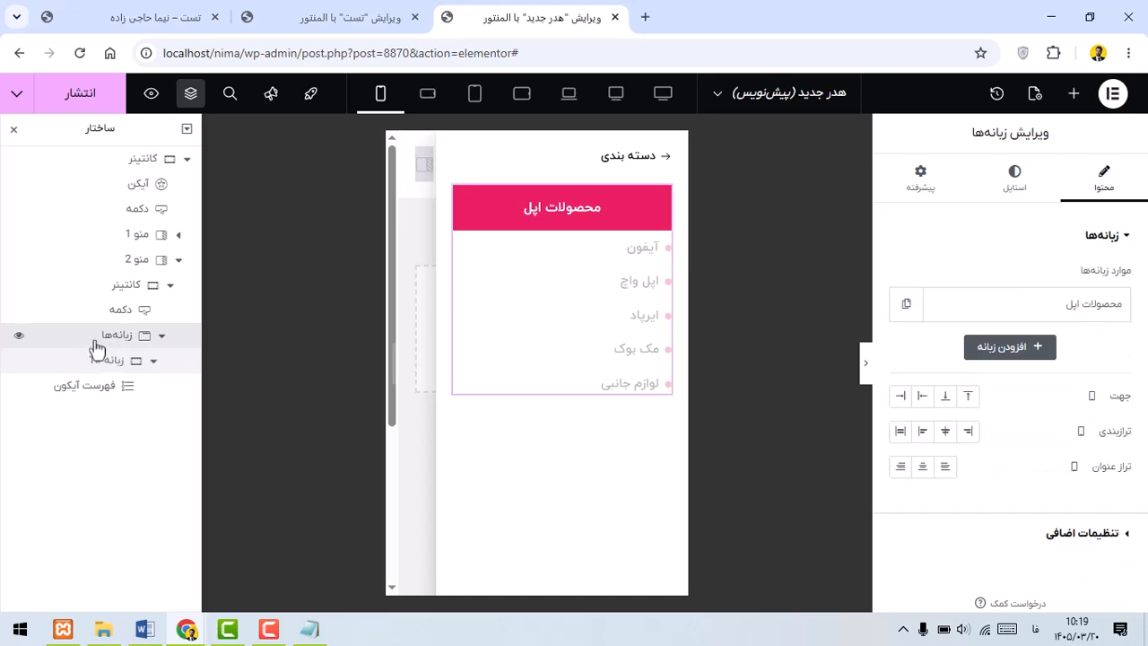
{"action": "left_click", "coordinate": [903, 316]}
{"action": "left_click", "coordinate": [938, 353]}
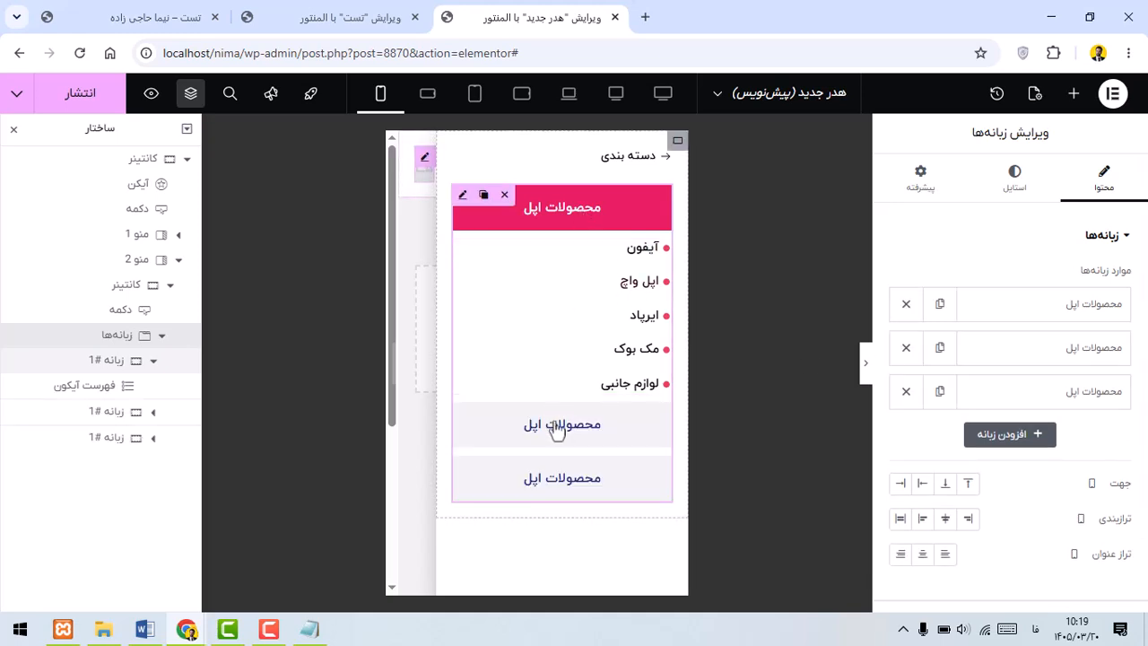
Step: Enable horizontal scrolling for the tabs widget and set its breakpoint to هیچ (none)
{"action": "scroll", "coordinate": [1021, 383], "scroll_direction": "down", "scroll_amount": 2}
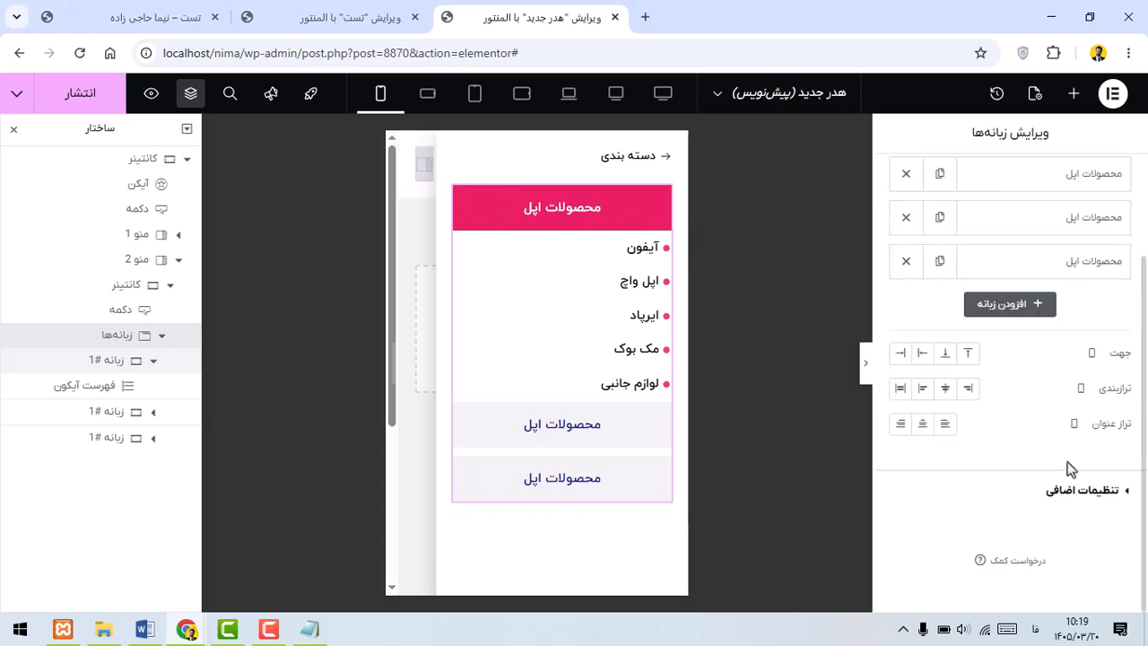
{"action": "left_click", "coordinate": [1120, 494]}
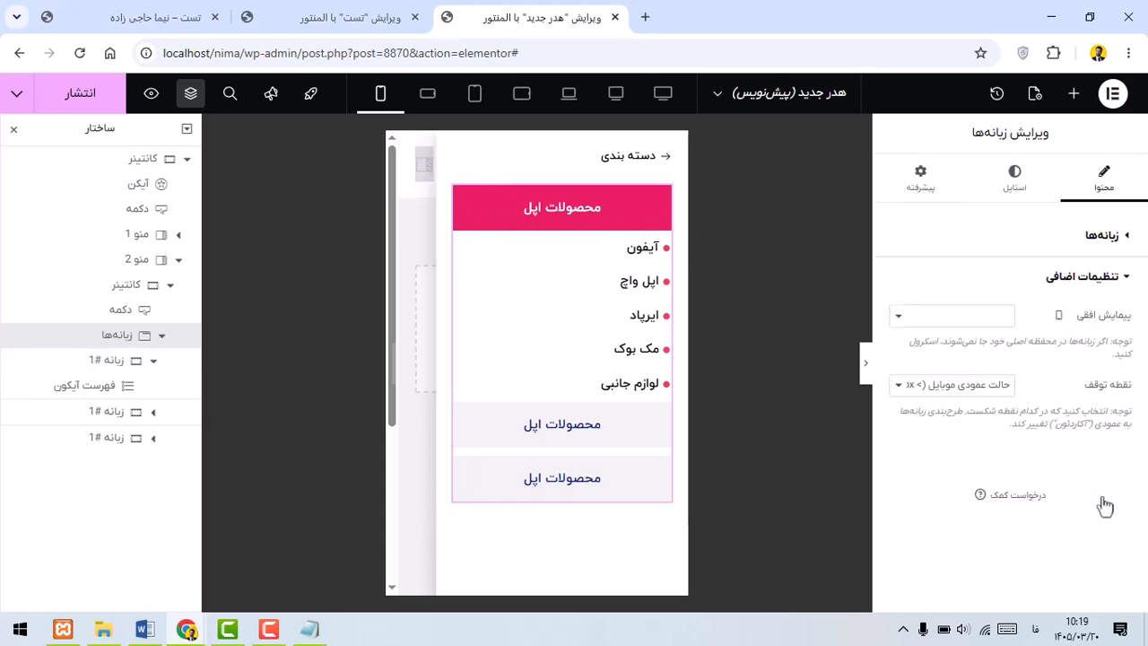
{"action": "left_click", "coordinate": [985, 334]}
{"action": "left_click", "coordinate": [975, 364]}
{"action": "left_click", "coordinate": [977, 395]}
{"action": "left_click", "coordinate": [979, 412]}
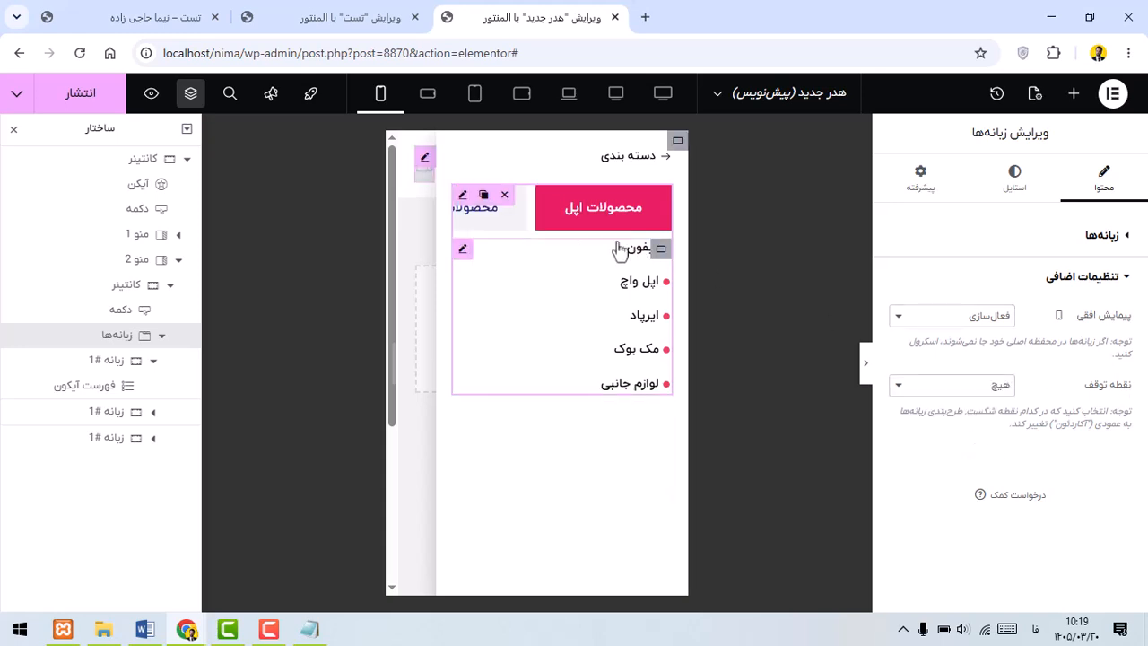
Step: Set the gap between the tabs to 8 px and their distance from the content to 32 px
{"action": "left_click", "coordinate": [1085, 235]}
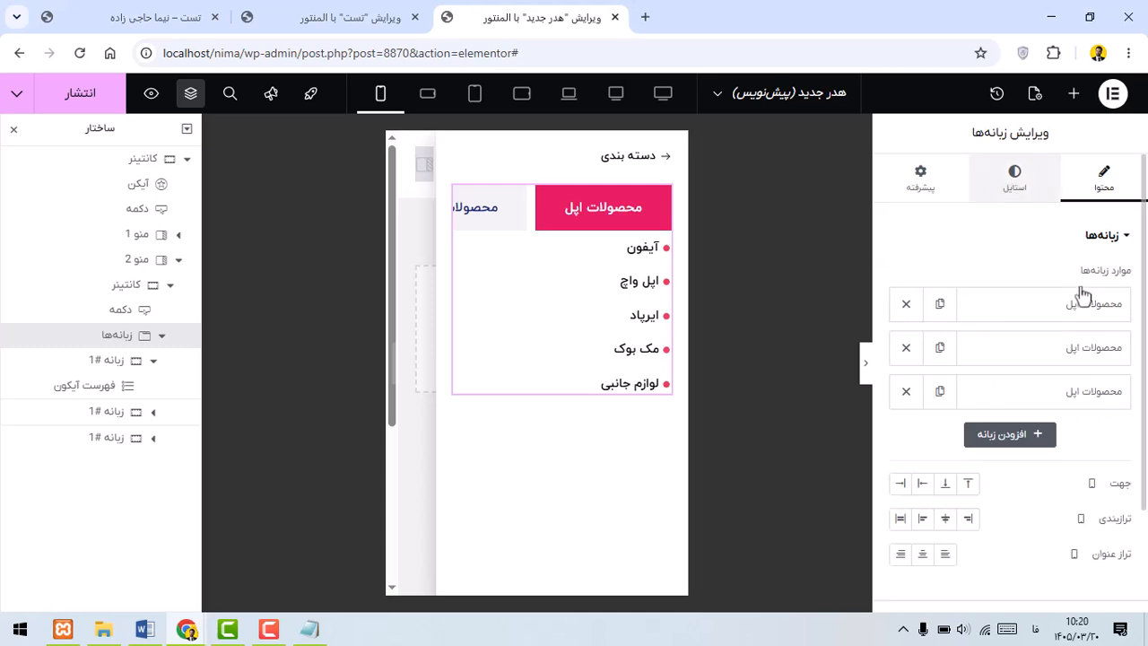
{"action": "left_click", "coordinate": [484, 229]}
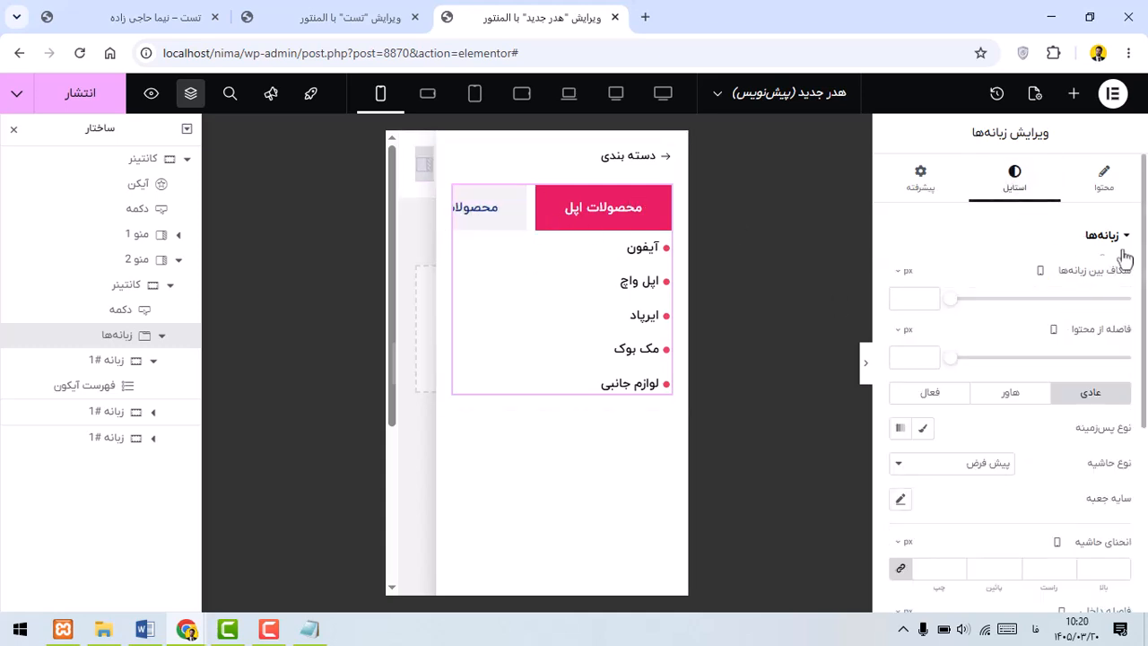
{"action": "mouse_move", "coordinate": [953, 303]}
{"action": "left_mouse_down"}
{"action": "mouse_move", "coordinate": [964, 302]}
{"action": "mouse_move", "coordinate": [955, 307]}
{"action": "left_mouse_up"}
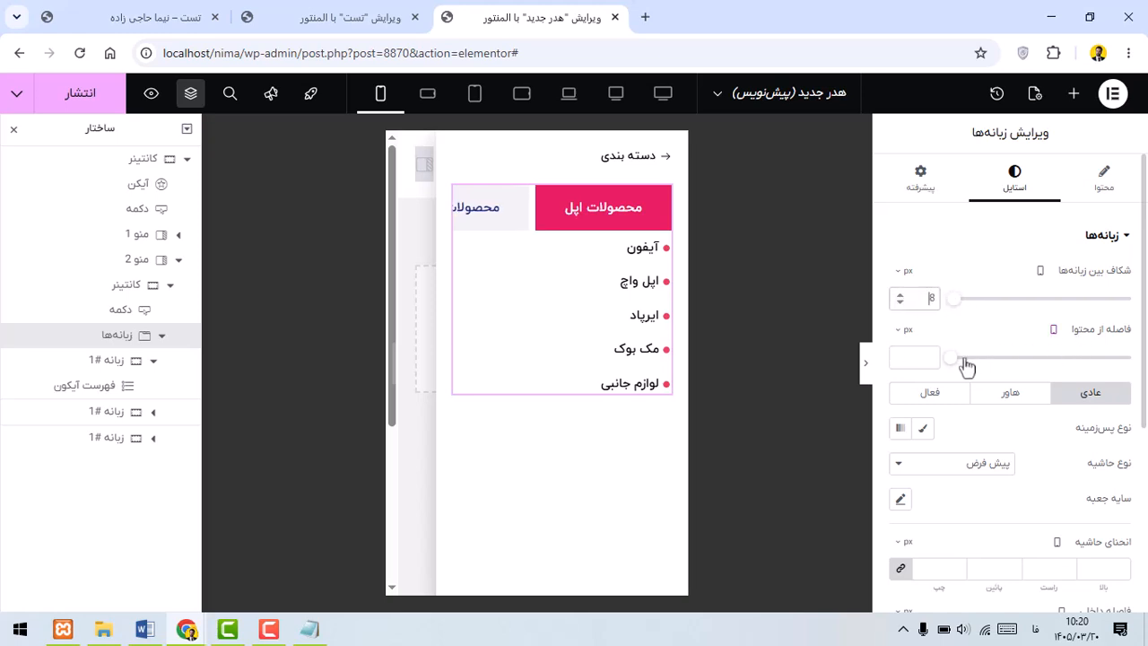
{"action": "mouse_move", "coordinate": [957, 366]}
{"action": "left_mouse_down"}
{"action": "mouse_move", "coordinate": [974, 361]}
{"action": "mouse_move", "coordinate": [964, 362]}
{"action": "left_mouse_up"}
Step: Give the tabs' normal state a classic background in a custom light pink, about #FBECEE
{"action": "scroll", "coordinate": [1105, 311], "scroll_direction": "down", "scroll_amount": 1}
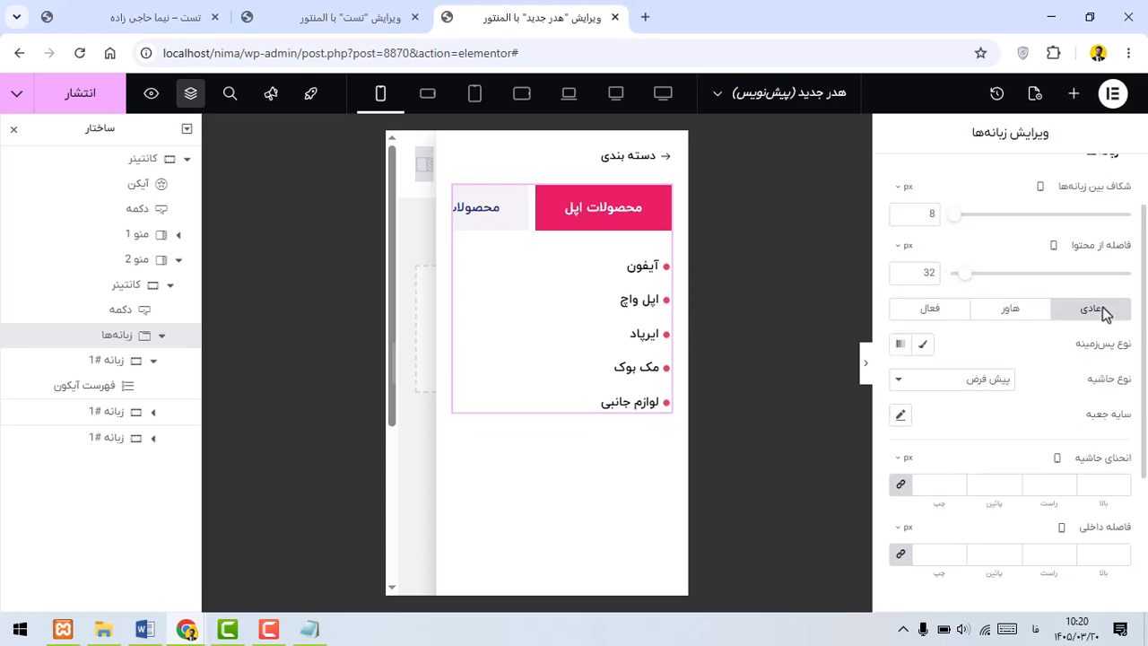
{"action": "left_click", "coordinate": [923, 343]}
{"action": "left_click", "coordinate": [923, 379]}
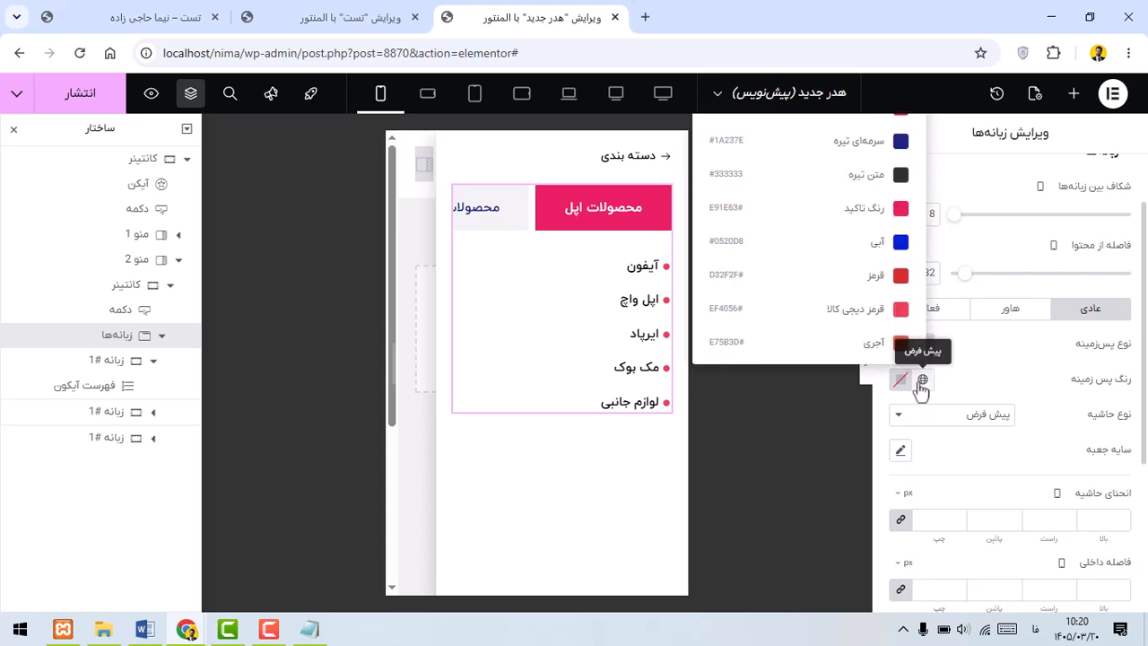
{"action": "left_click", "coordinate": [848, 310]}
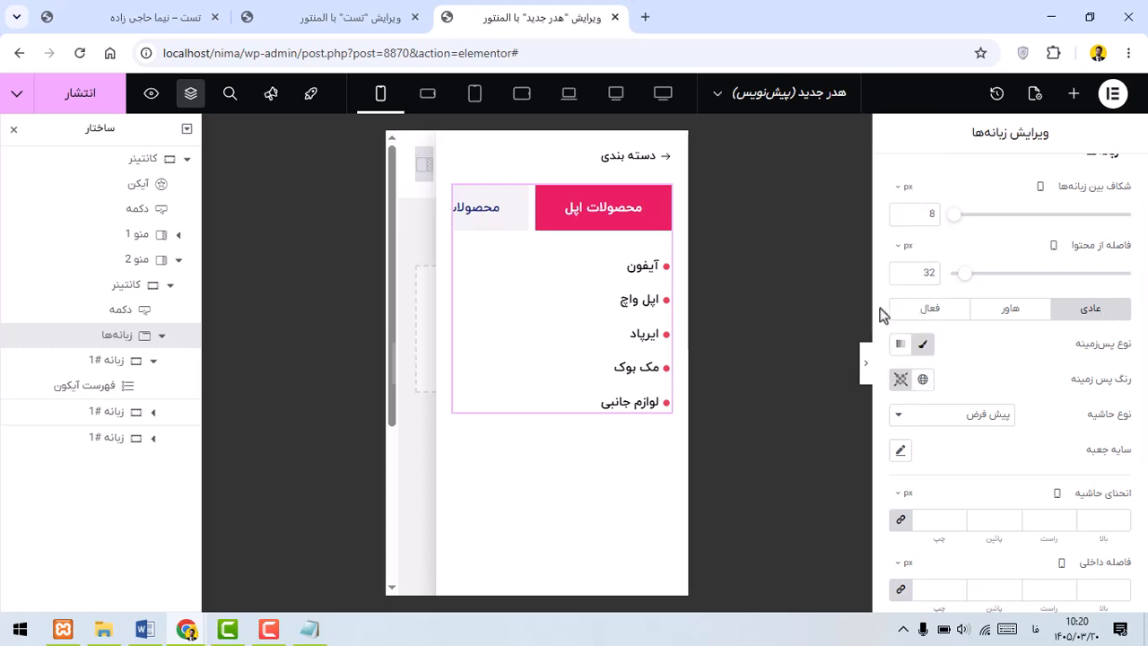
{"action": "left_click", "coordinate": [900, 380]}
{"action": "left_click_drag", "start_coordinate": [834, 176], "coordinate": [817, 164]}
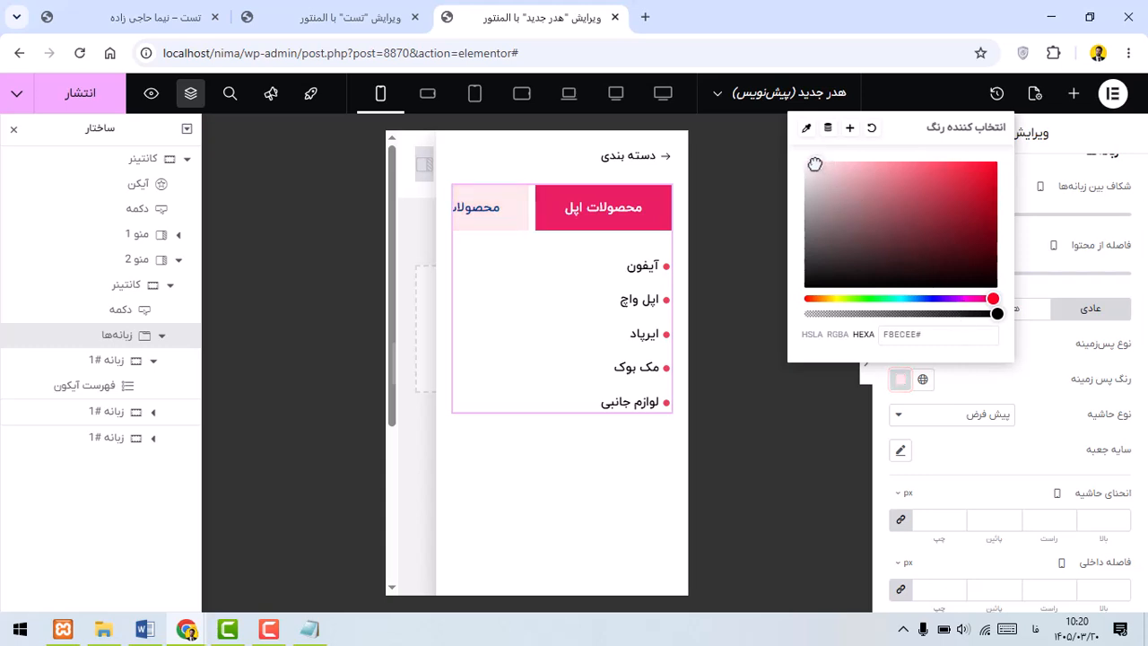
{"action": "left_click", "coordinate": [1021, 402]}
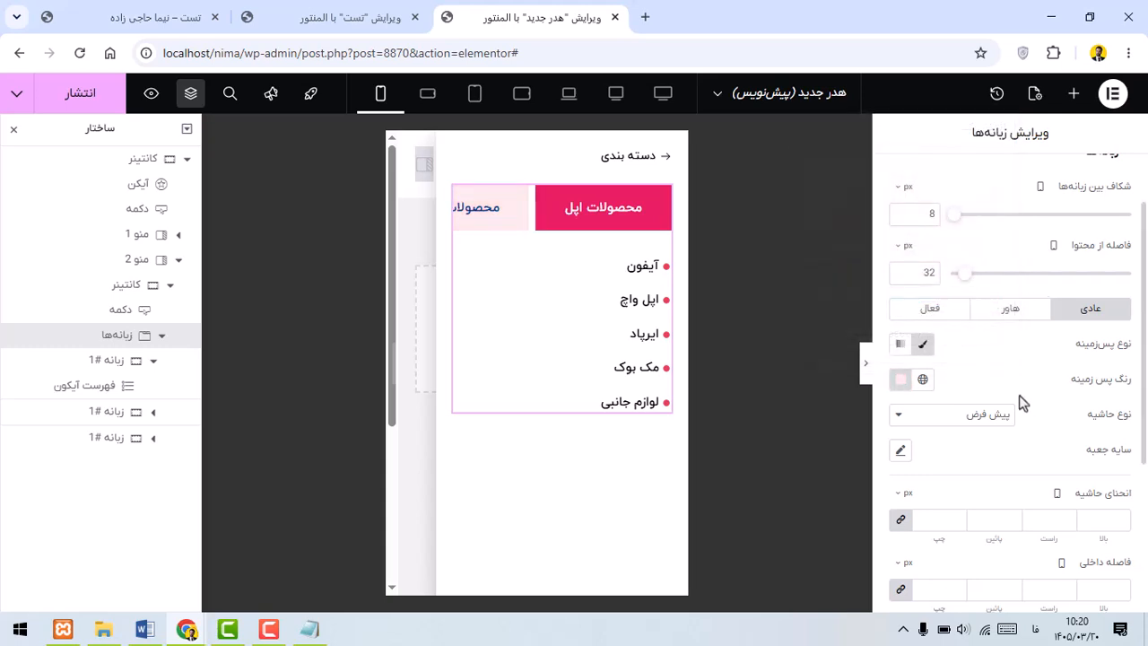
Step: Pick a global colour for the tabs' hover background and set the active background to the global colour قرمز دیجی کالا
{"action": "left_click", "coordinate": [1029, 319]}
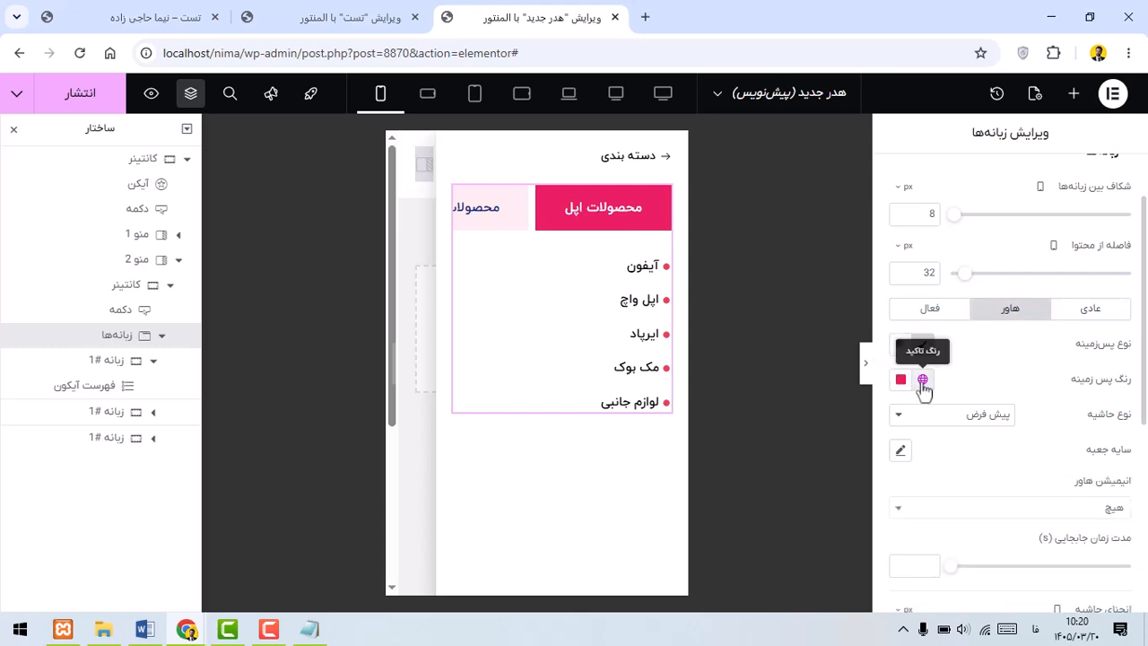
{"action": "left_click", "coordinate": [923, 379]}
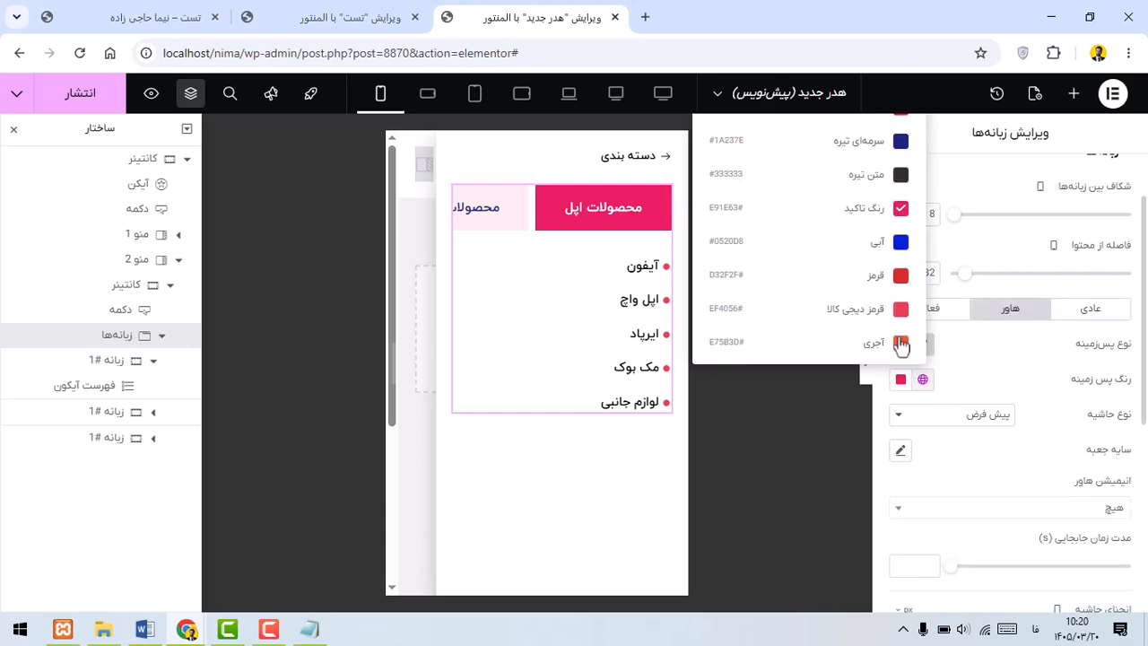
{"action": "left_click", "coordinate": [906, 337]}
{"action": "left_click", "coordinate": [929, 308]}
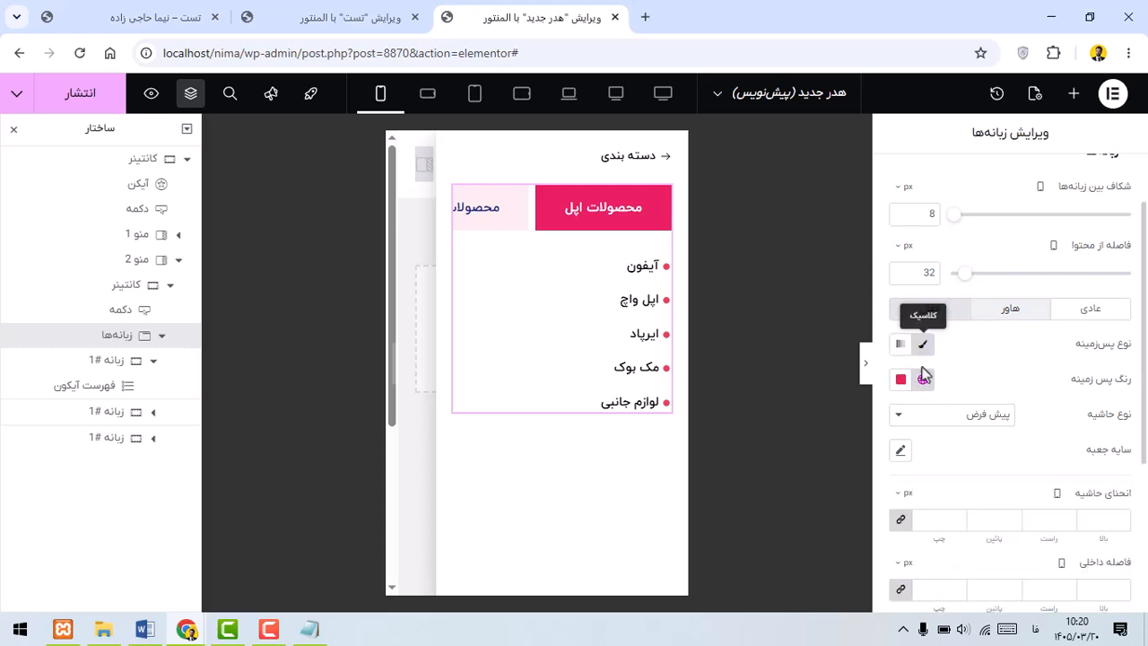
{"action": "left_click", "coordinate": [923, 379]}
{"action": "left_click", "coordinate": [815, 308]}
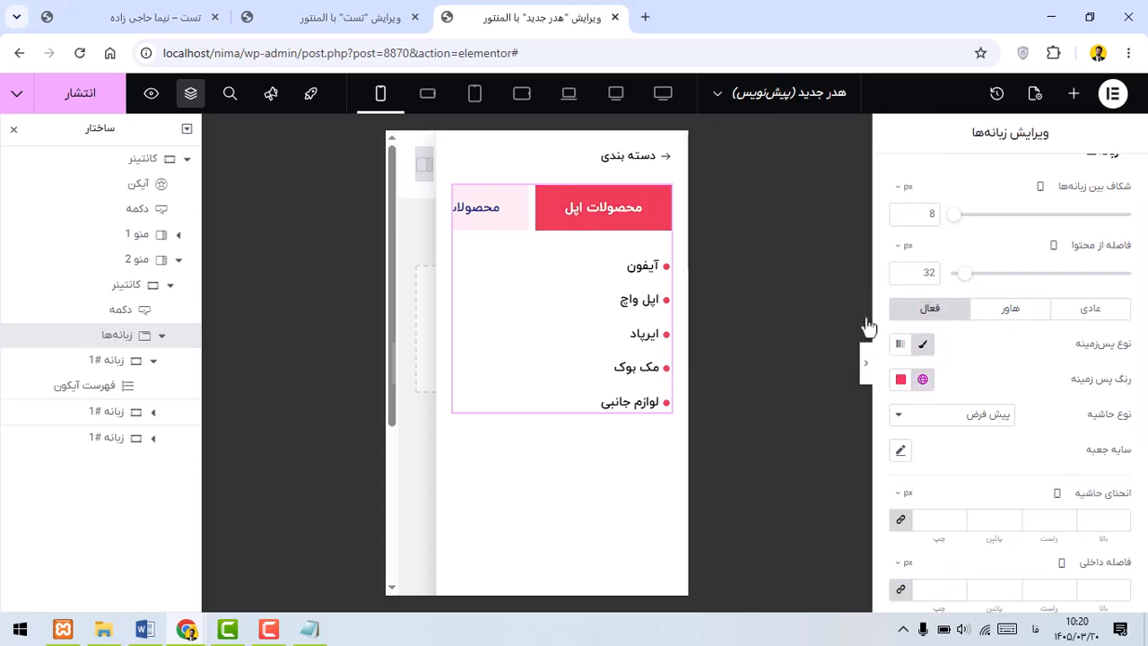
{"action": "left_click", "coordinate": [1010, 307]}
{"action": "left_click", "coordinate": [1090, 308]}
Step: Set the font size of the tab titles to 13 px
{"action": "scroll", "coordinate": [1031, 361], "scroll_direction": "down", "scroll_amount": 1}
{"action": "scroll", "coordinate": [1032, 362], "scroll_direction": "down", "scroll_amount": 1}
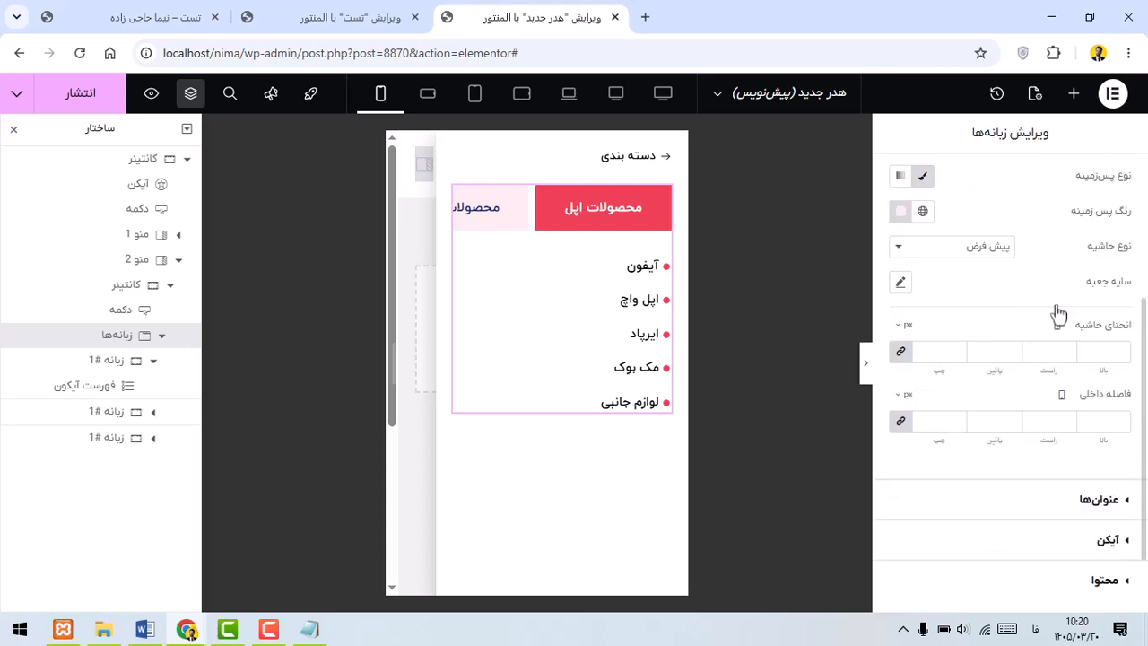
{"action": "left_click", "coordinate": [1099, 500]}
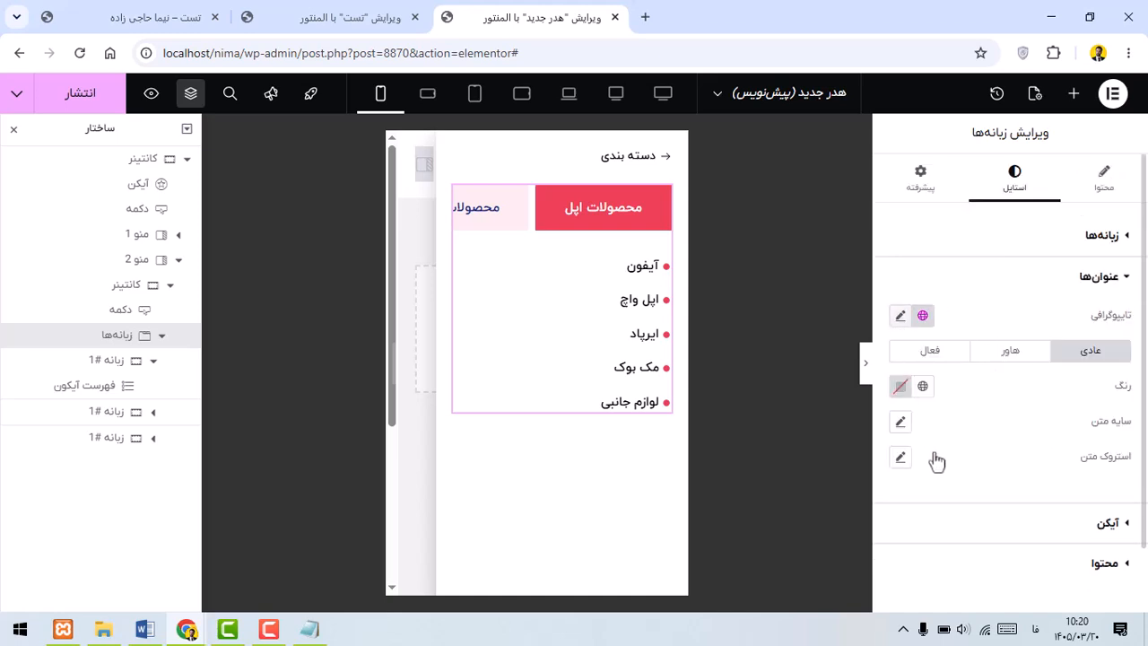
{"action": "left_click", "coordinate": [900, 315]}
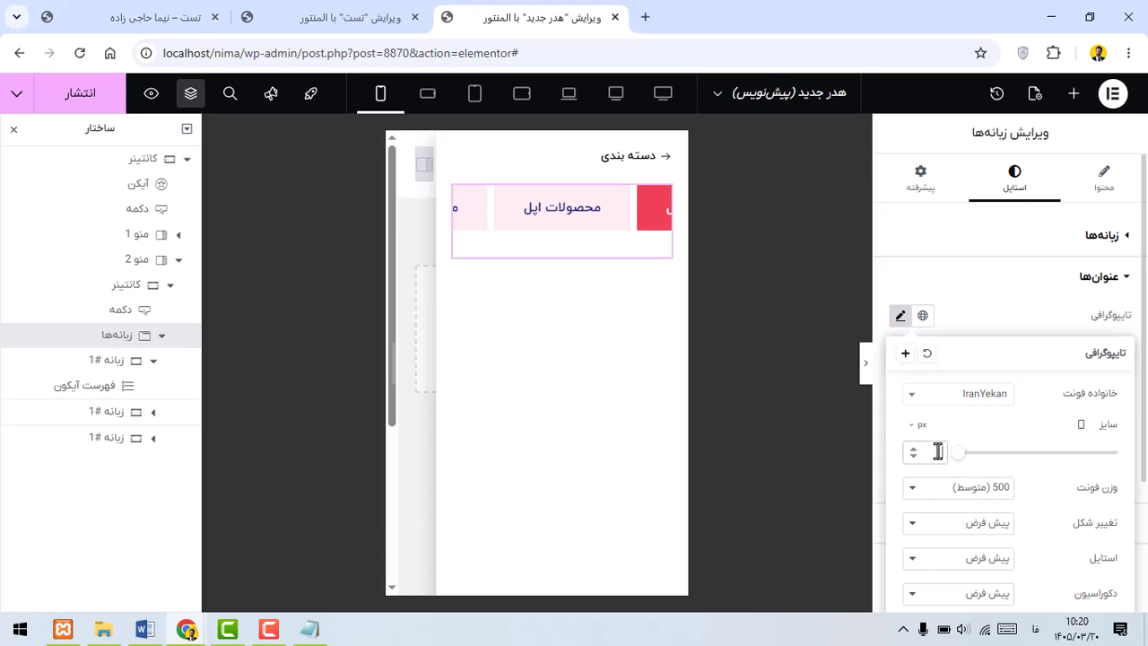
{"action": "type", "text": "13"}
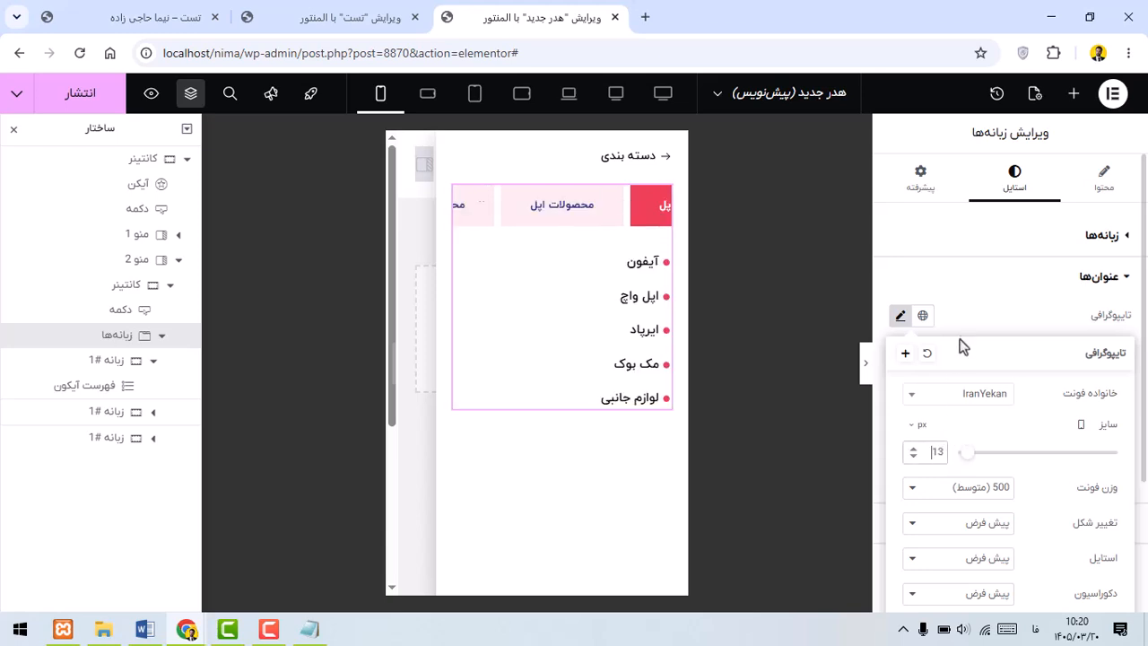
{"action": "left_click", "coordinate": [964, 327]}
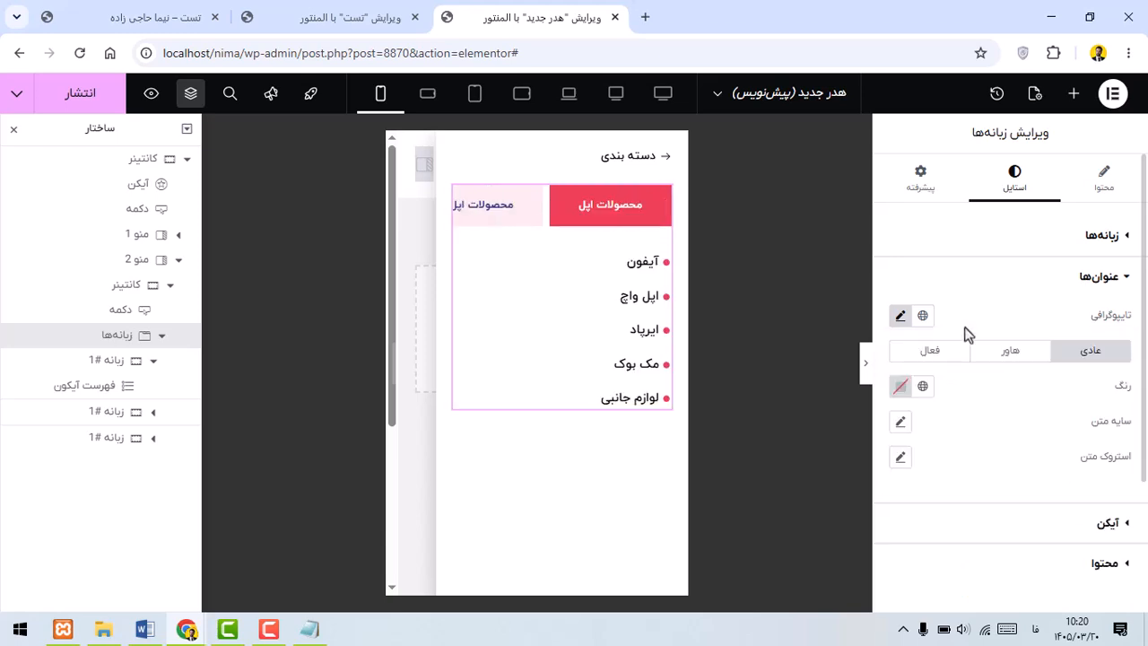
Step: Set the tab titles' normal colour to the global colour قرمز دیجی کالا and their hover colour to white
{"action": "left_click", "coordinate": [923, 387]}
{"action": "left_click", "coordinate": [903, 349]}
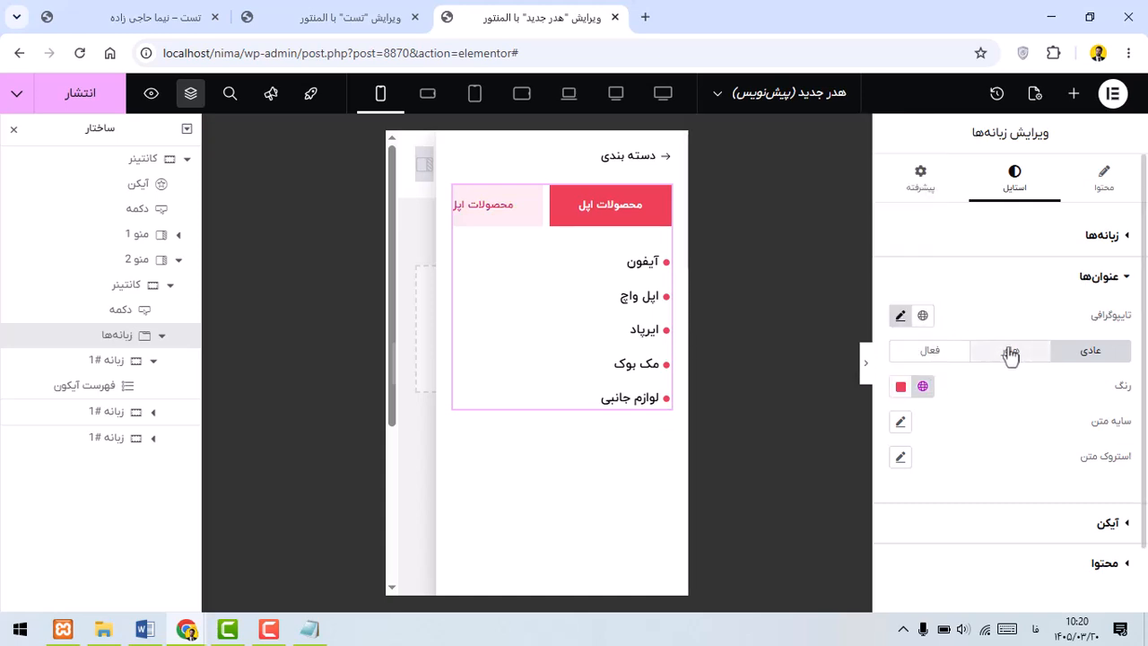
{"action": "left_click", "coordinate": [1011, 352]}
{"action": "left_click", "coordinate": [902, 388]}
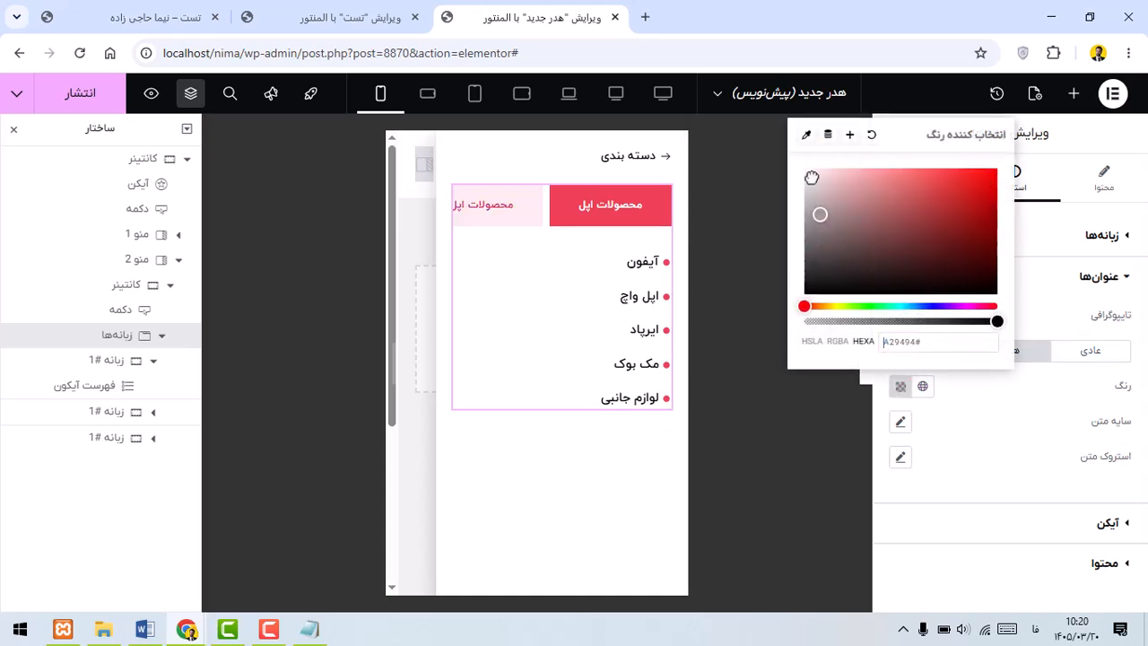
{"action": "left_click", "coordinate": [789, 296]}
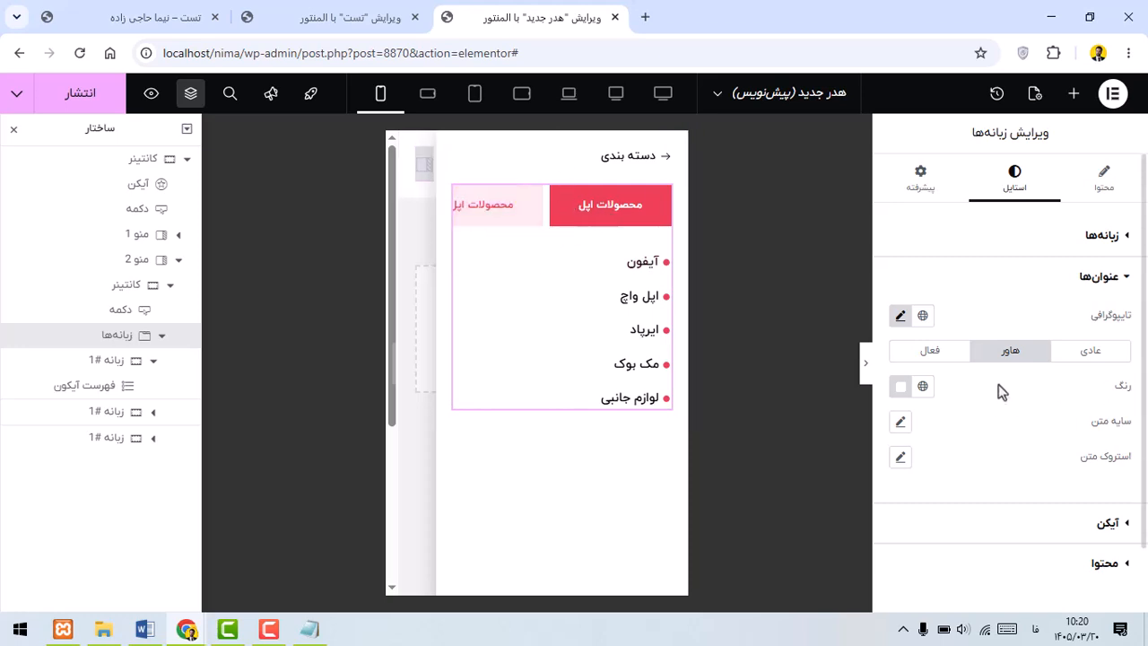
Step: Set the tab titles' active colour to white
{"action": "left_click", "coordinate": [938, 354]}
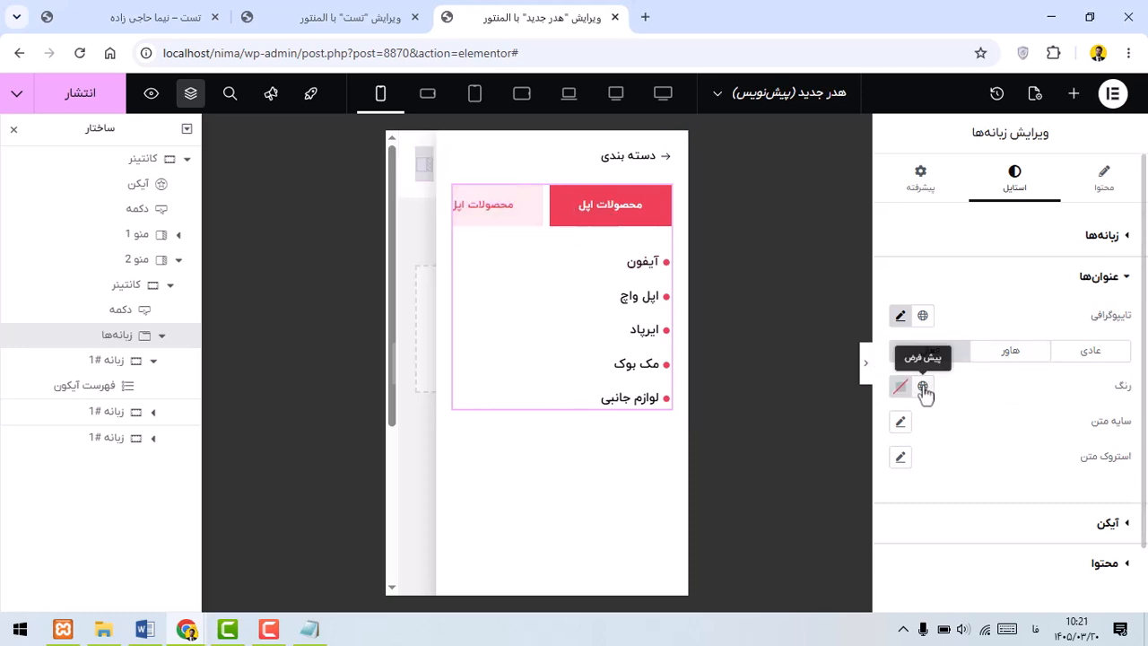
{"action": "left_click", "coordinate": [924, 390]}
{"action": "left_click", "coordinate": [901, 387]}
{"action": "left_click_drag", "start_coordinate": [848, 231], "coordinate": [798, 158]}
{"action": "left_click", "coordinate": [991, 404]}
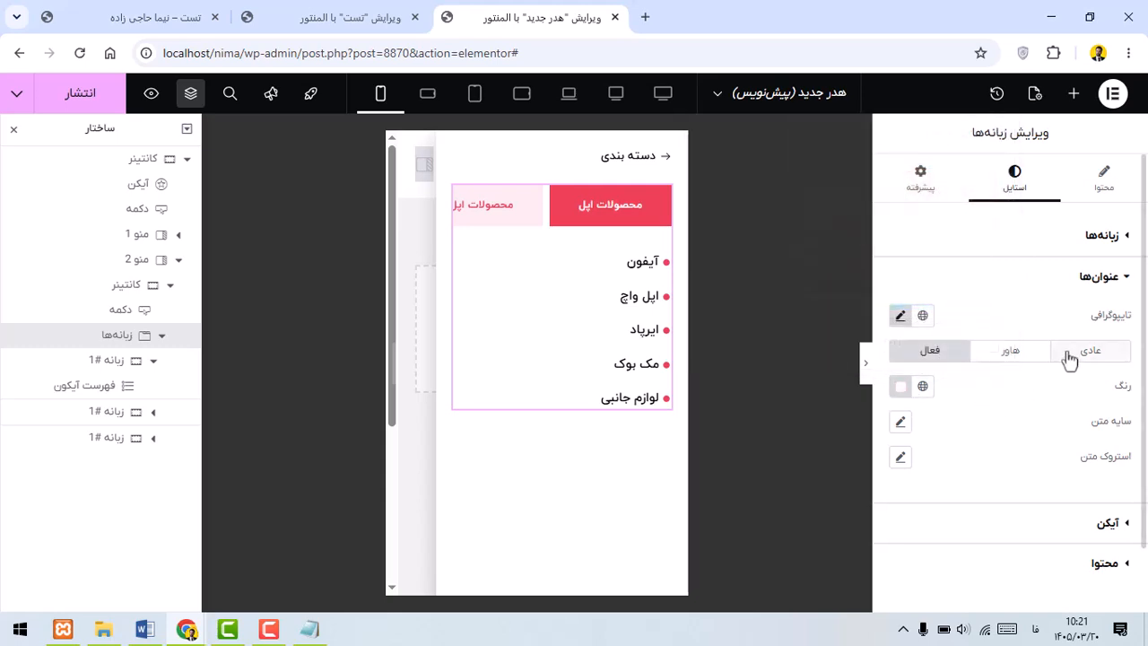
Step: Round the corners of the tabs with a border radius of 14 px on all sides
{"action": "left_click", "coordinate": [1074, 351]}
{"action": "left_click", "coordinate": [1081, 286]}
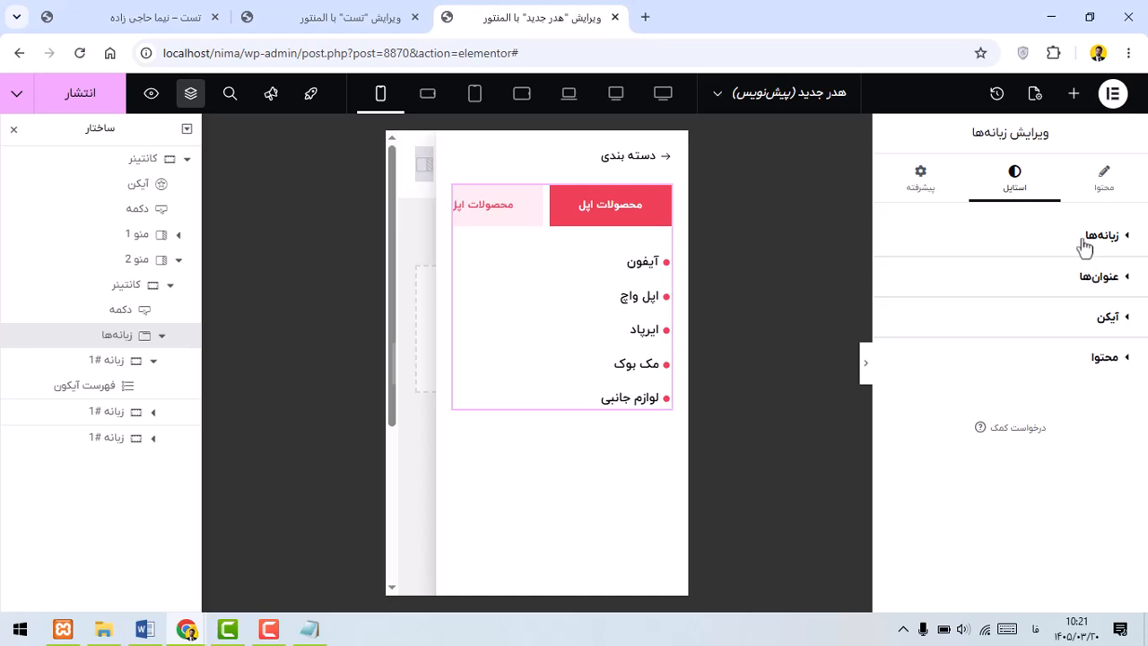
{"action": "scroll", "coordinate": [1119, 333], "scroll_direction": "down", "scroll_amount": 3}
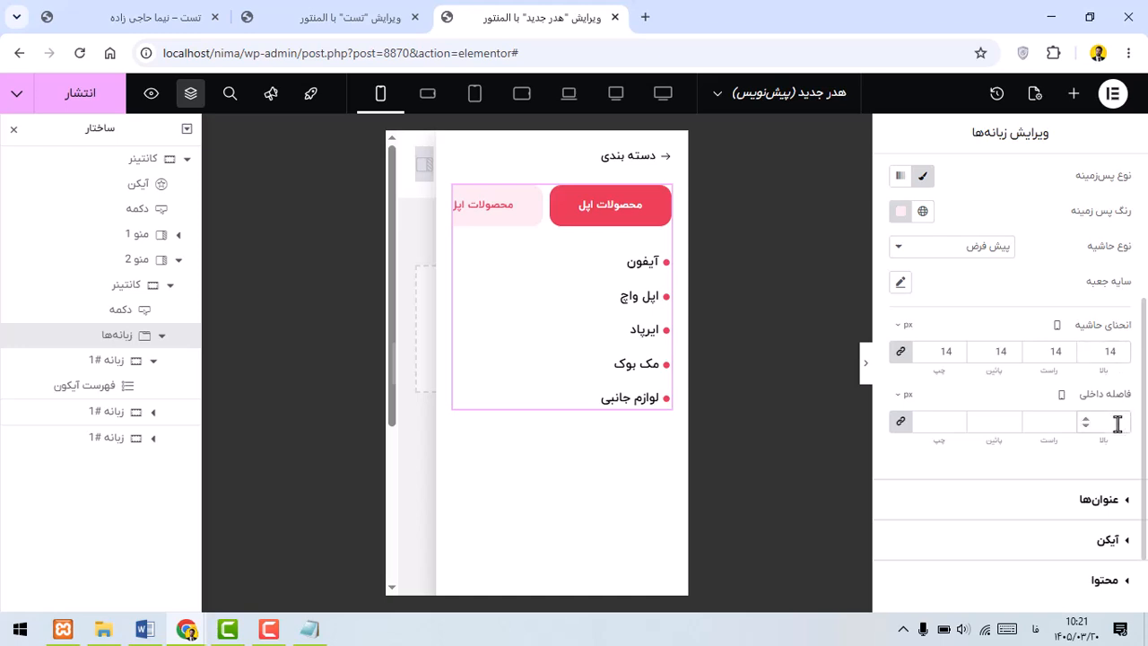
Step: Set the tabs' inner padding to 10 px at the top and bottom and 11 px at the right and left
{"action": "left_click", "coordinate": [1117, 423]}
{"action": "type", "text": "5"}
{"action": "key", "text": "Up"}
{"action": "key", "text": "Up"}
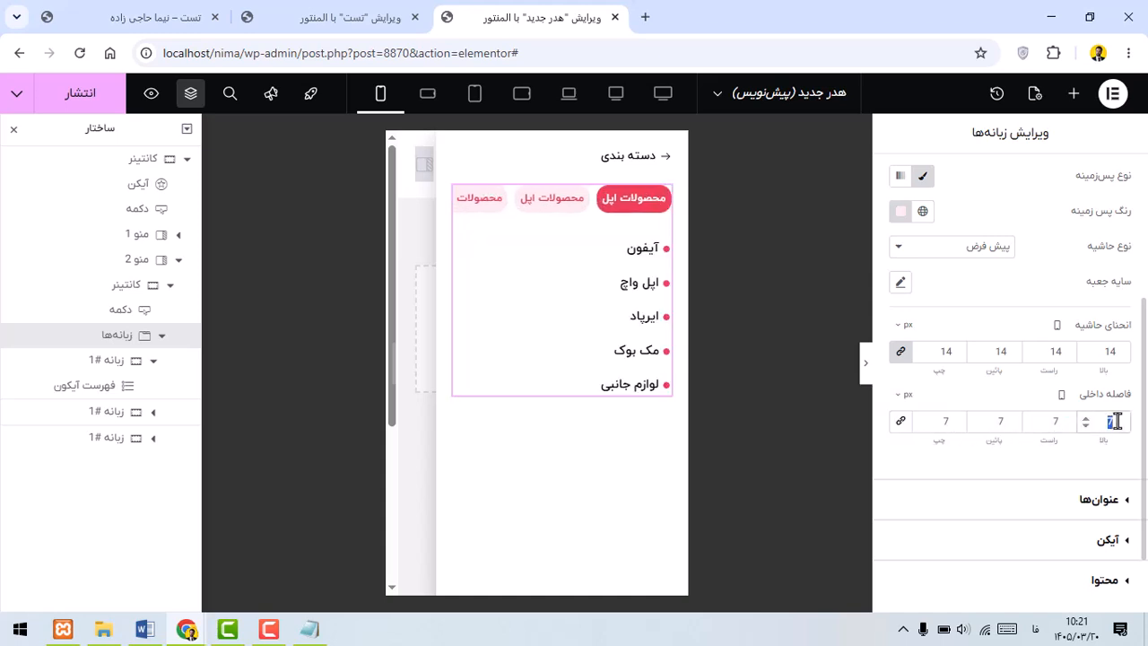
{"action": "type", "text": "10"}
{"action": "type", "text": "10"}
{"action": "type", "text": "11"}
{"action": "double_click", "coordinate": [943, 421]}
{"action": "type", "text": "11"}
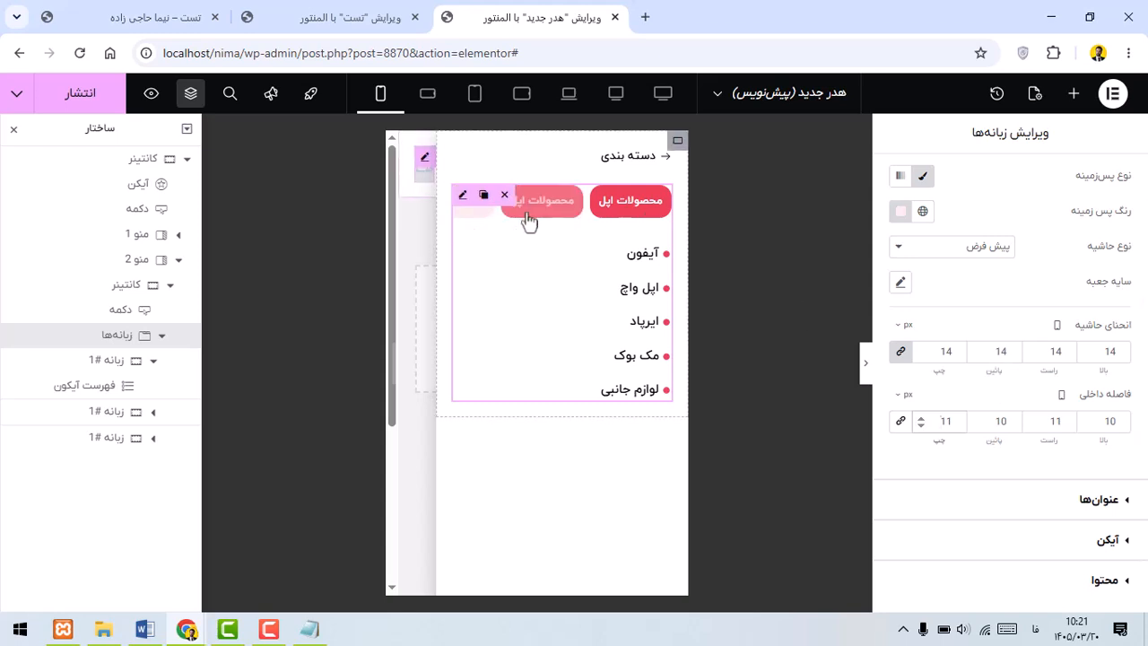
Step: Duplicate the third محصولات اپل tab in the tabs' content settings
{"action": "scroll", "coordinate": [1043, 313], "scroll_direction": "up", "scroll_amount": 4}
{"action": "scroll", "coordinate": [1075, 369], "scroll_direction": "down", "scroll_amount": 5}
{"action": "scroll", "coordinate": [1092, 280], "scroll_direction": "up", "scroll_amount": 4}
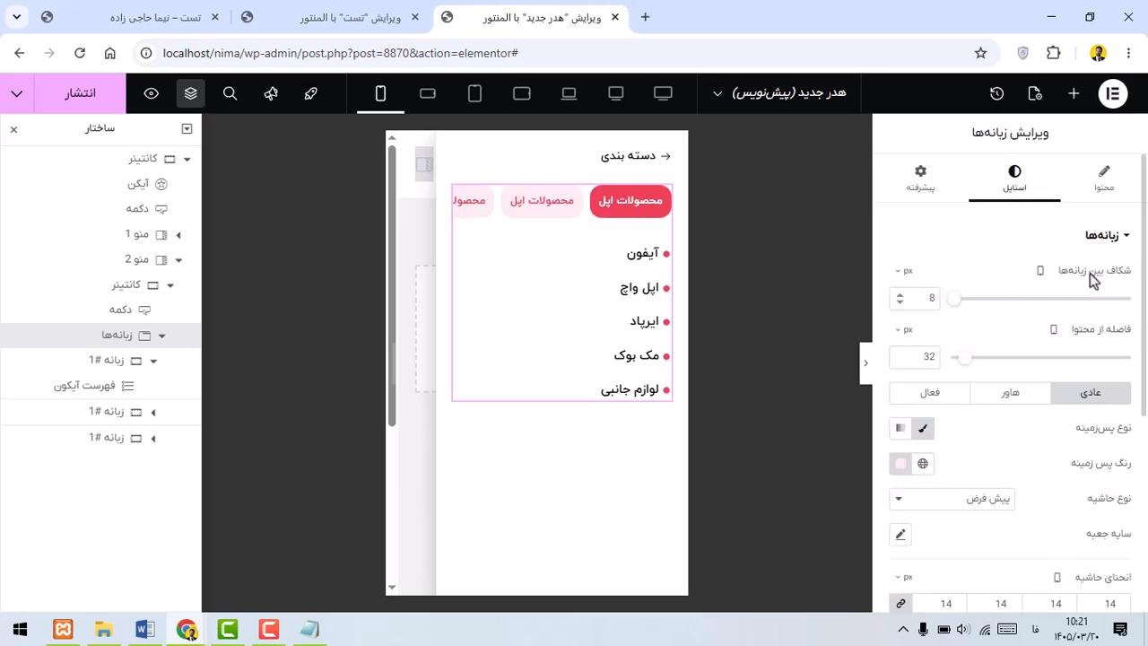
{"action": "left_click", "coordinate": [1104, 177]}
{"action": "left_click", "coordinate": [996, 349]}
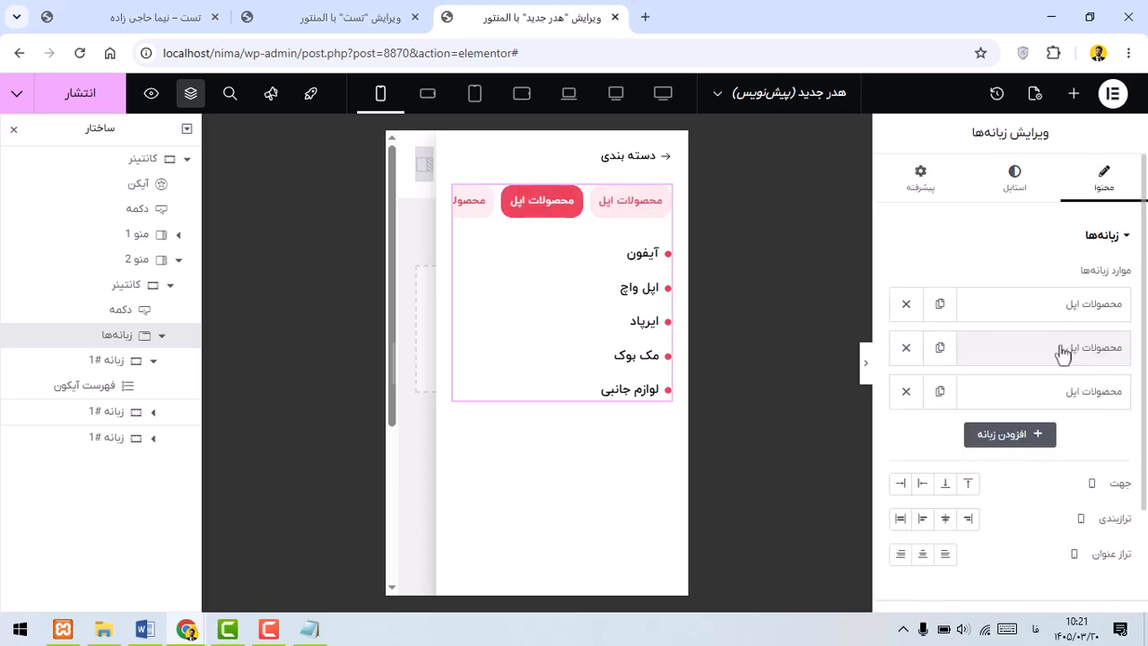
{"action": "left_click", "coordinate": [942, 392]}
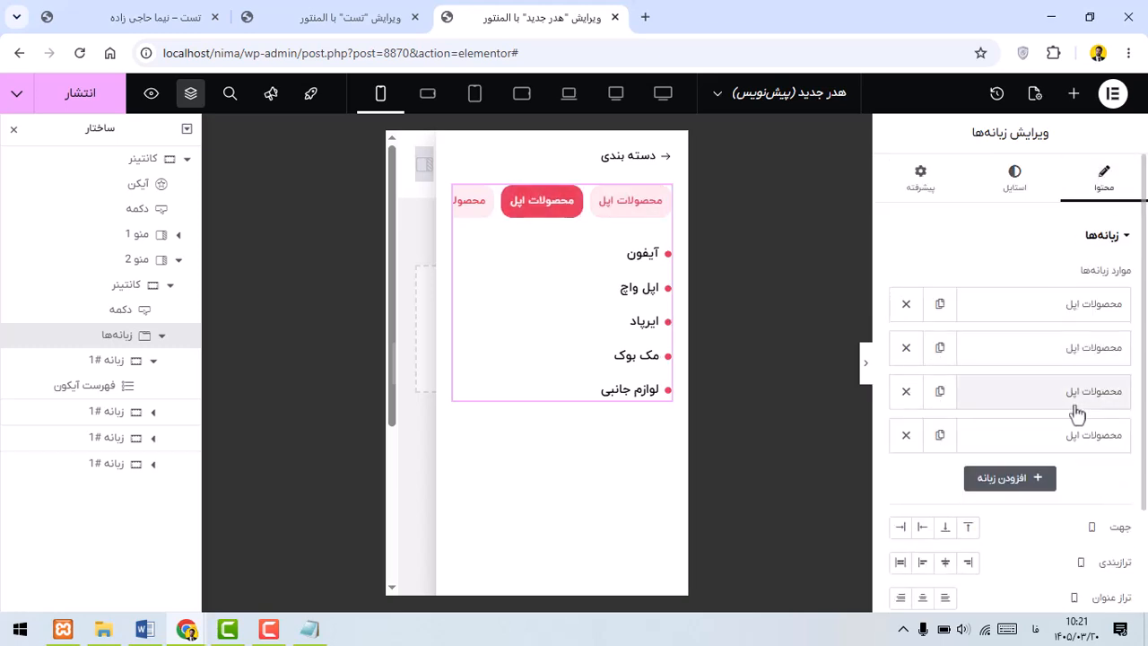
Step: Rename the second, third and fourth tabs as برندهای گوشی, گیمینگ and لوازم جانبی
{"action": "left_click", "coordinate": [1077, 357]}
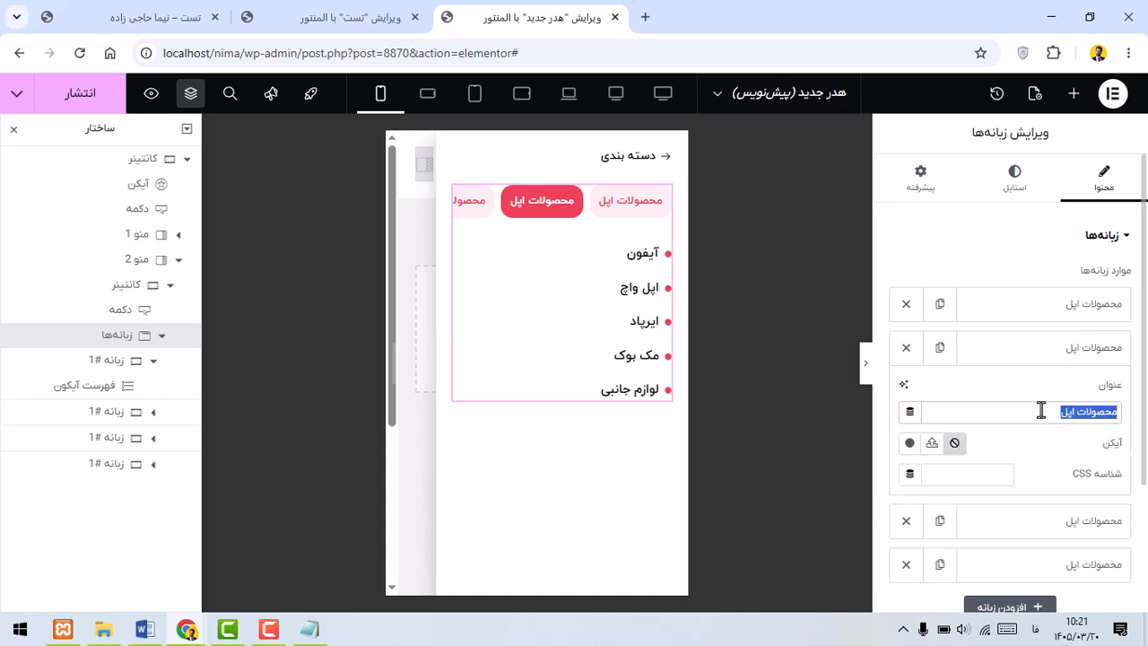
{"action": "type", "text": "برندهای گوشی"}
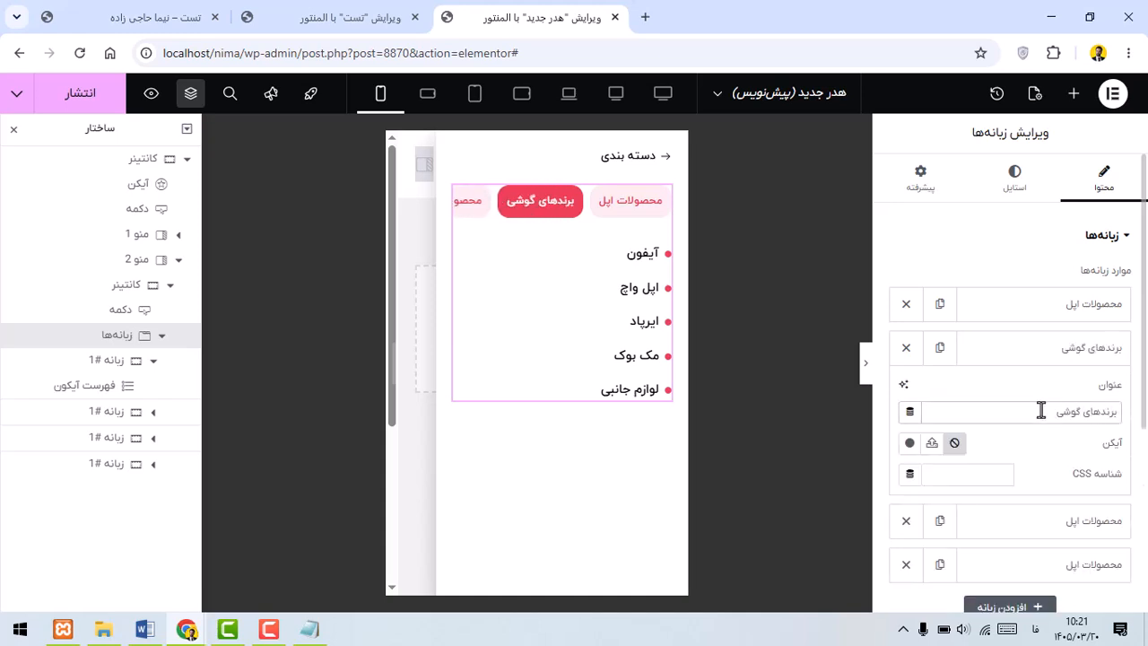
{"action": "left_click", "coordinate": [1058, 350]}
{"action": "left_click", "coordinate": [1072, 392]}
{"action": "triple_click", "coordinate": [1069, 456]}
{"action": "type", "text": "گیمینگ"}
{"action": "left_click", "coordinate": [1072, 392]}
{"action": "left_click", "coordinate": [1005, 436]}
{"action": "triple_click", "coordinate": [1055, 498]}
{"action": "type", "text": "لوازم جانبی"}
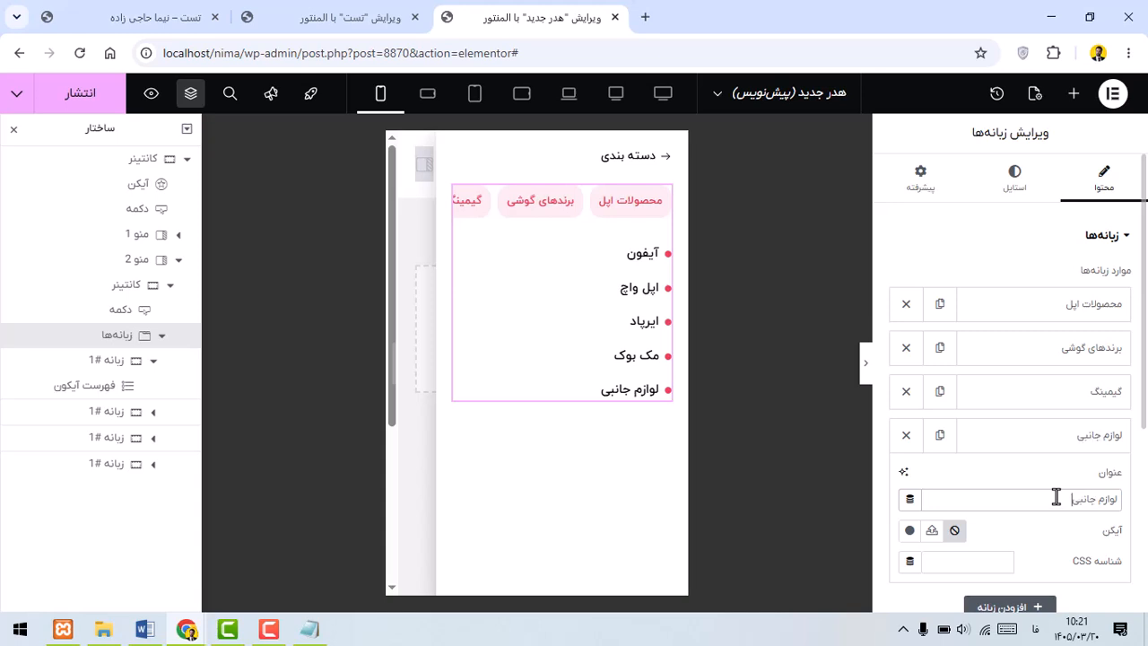
{"action": "left_click", "coordinate": [965, 440]}
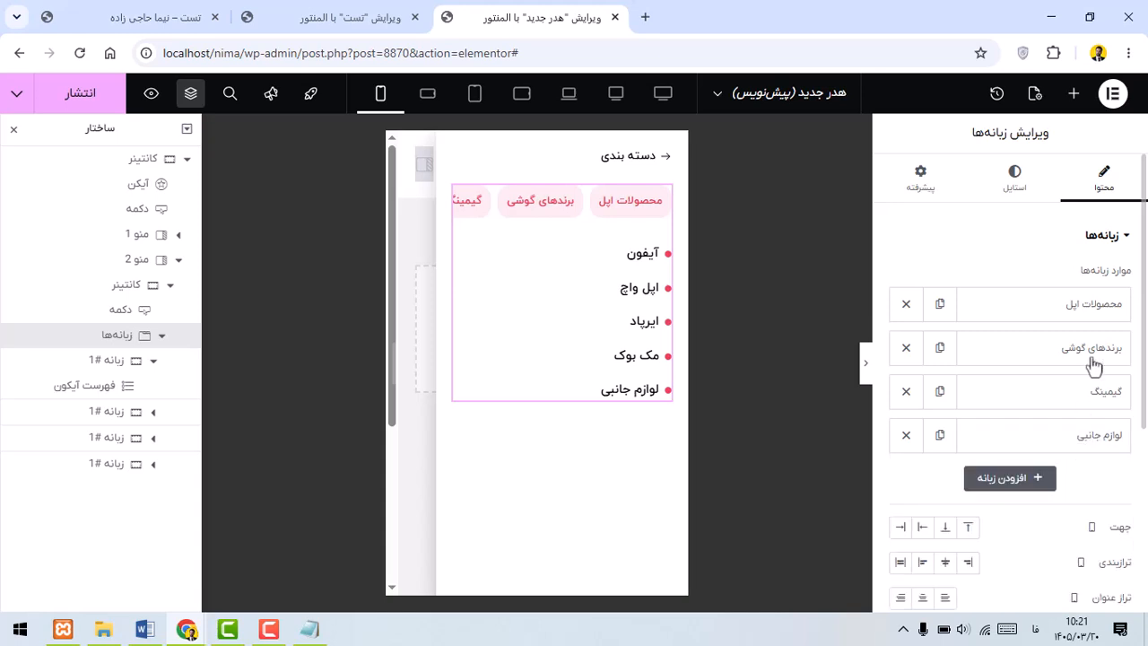
Step: Inspect the icon lists inside the برندهای گوشی and گیمینگ tabs of the second menu
{"action": "left_click", "coordinate": [155, 362]}
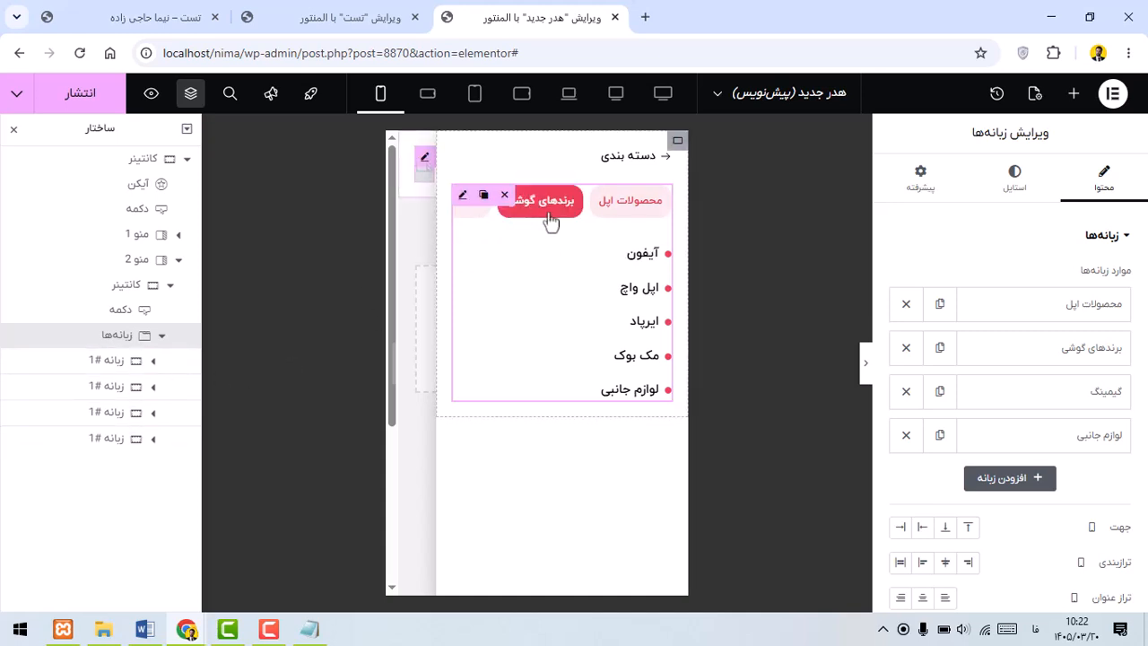
{"action": "left_click", "coordinate": [460, 258]}
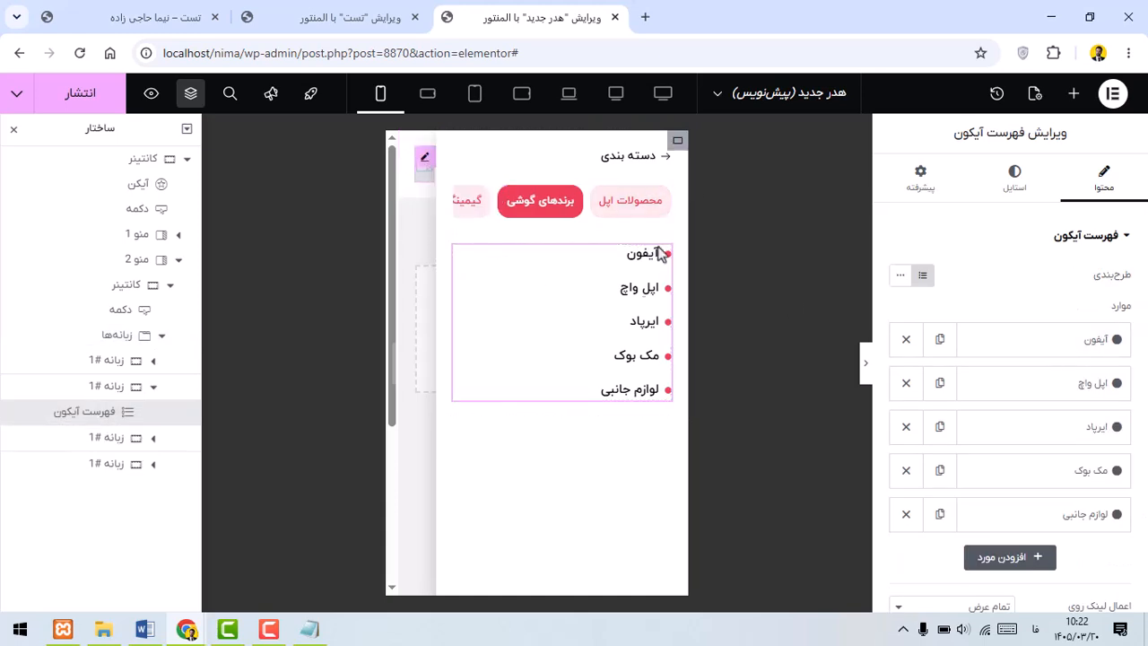
{"action": "left_click", "coordinate": [475, 225]}
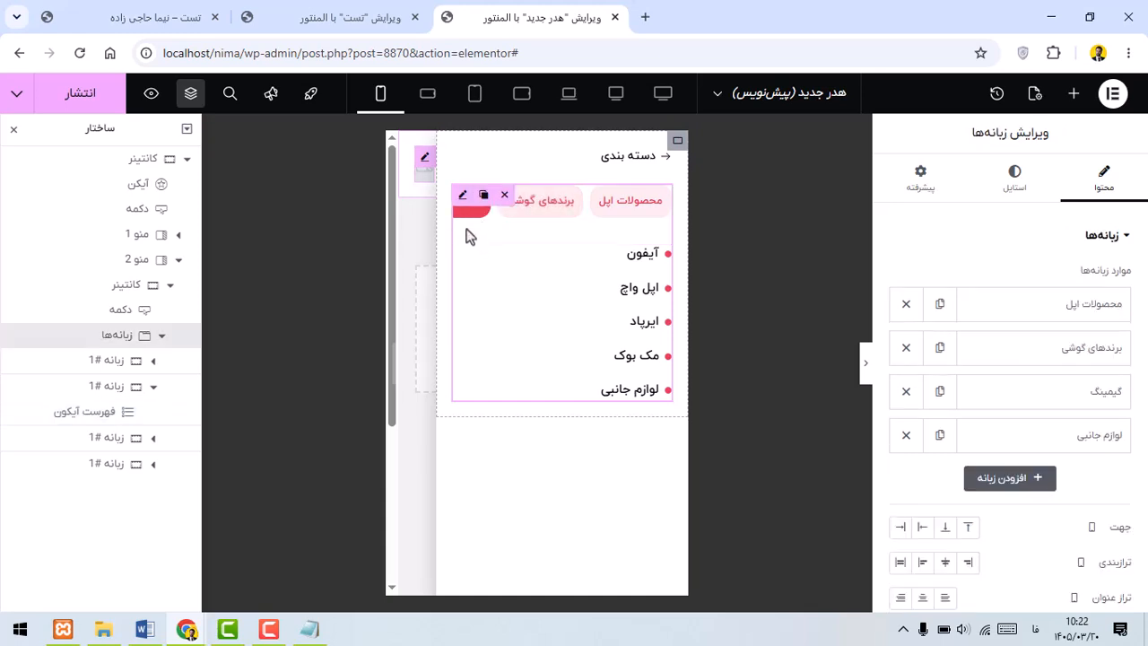
{"action": "left_click", "coordinate": [463, 254]}
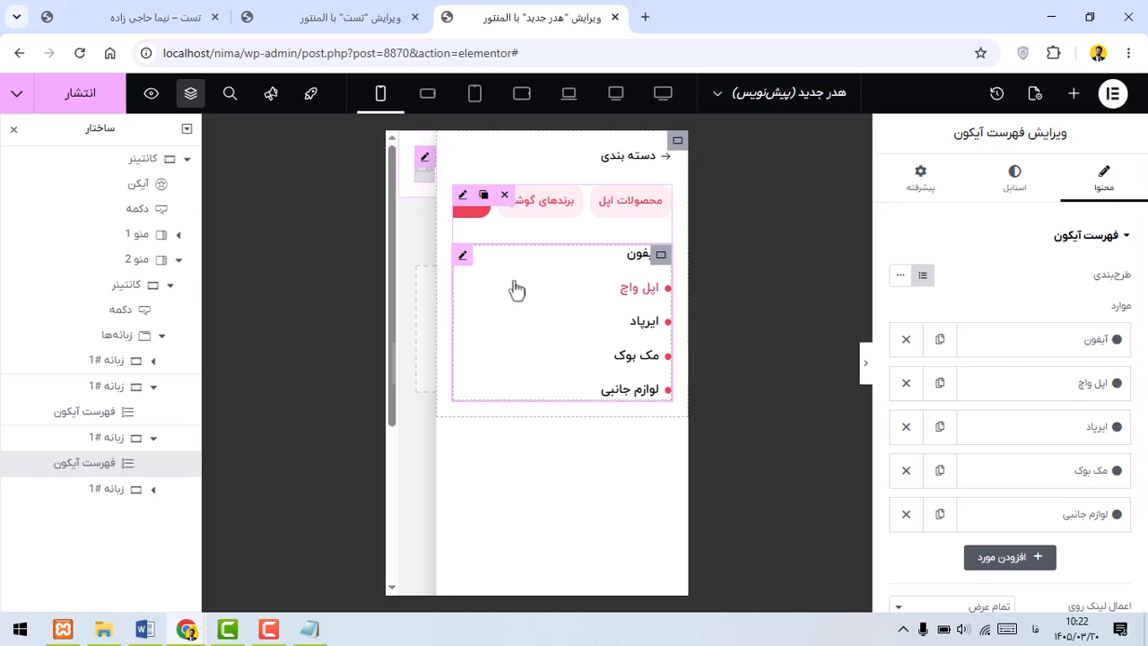
{"action": "left_click", "coordinate": [554, 206]}
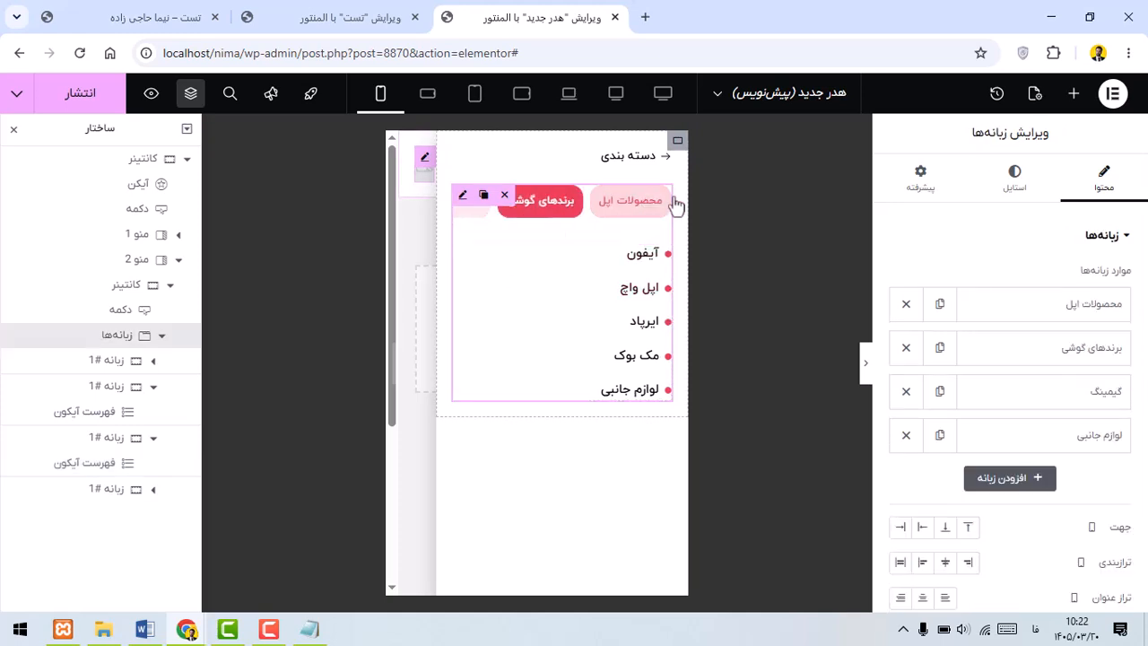
{"action": "left_click", "coordinate": [179, 261]}
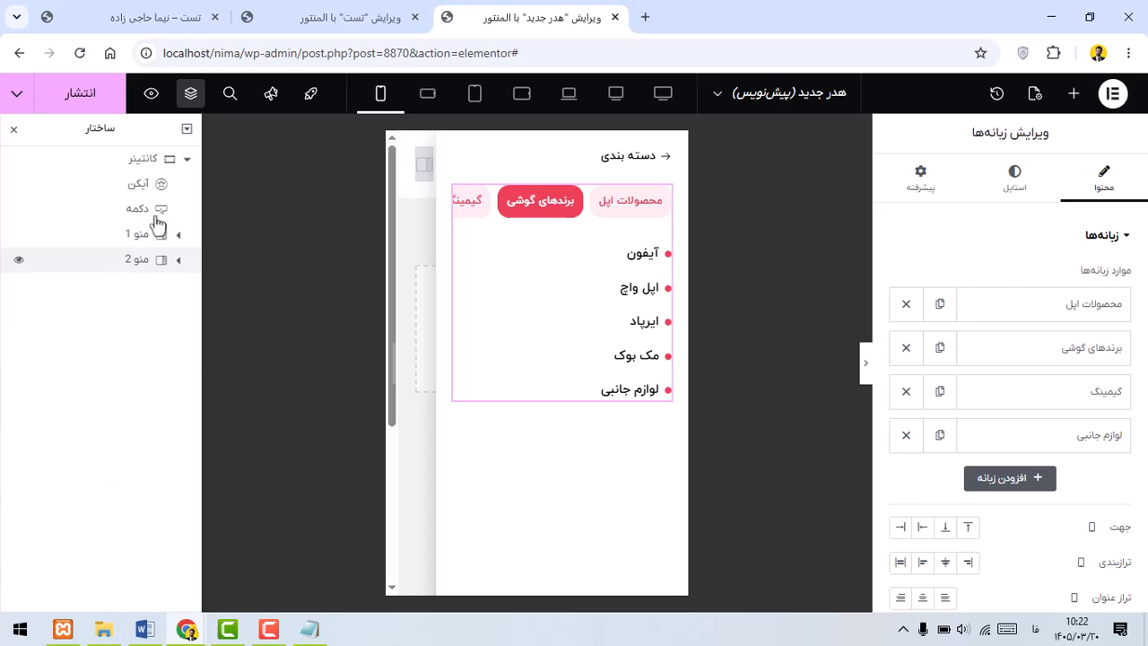
Step: Publish the header template, adding a display condition in the publish settings
{"action": "left_click", "coordinate": [82, 106]}
{"action": "left_click", "coordinate": [574, 459]}
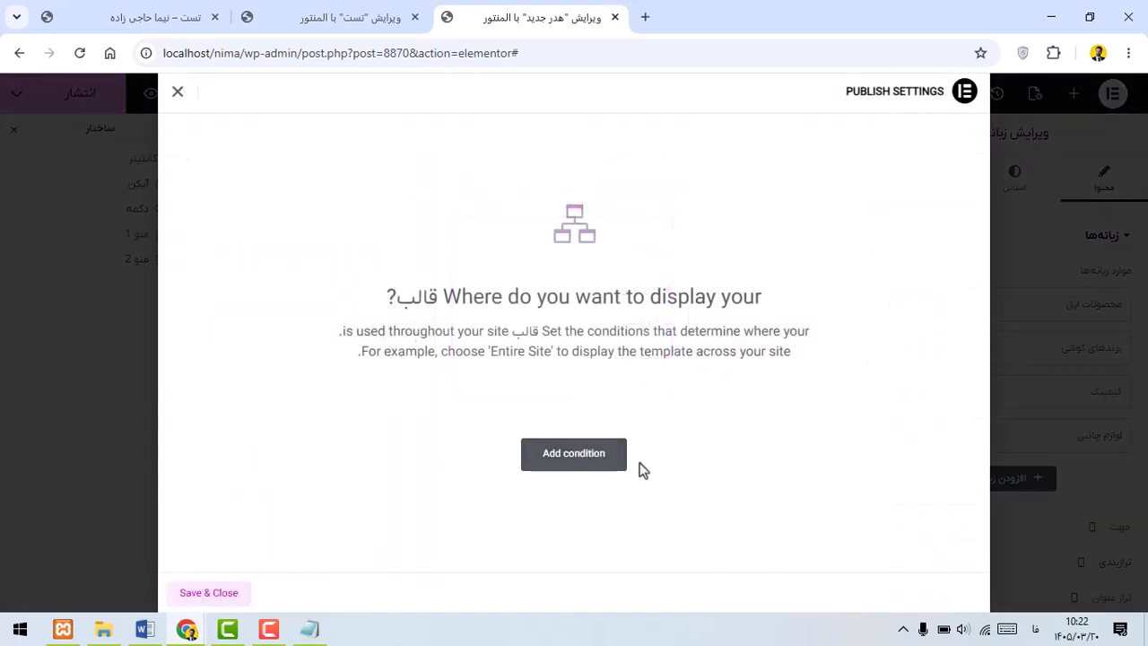
{"action": "left_click", "coordinate": [218, 592]}
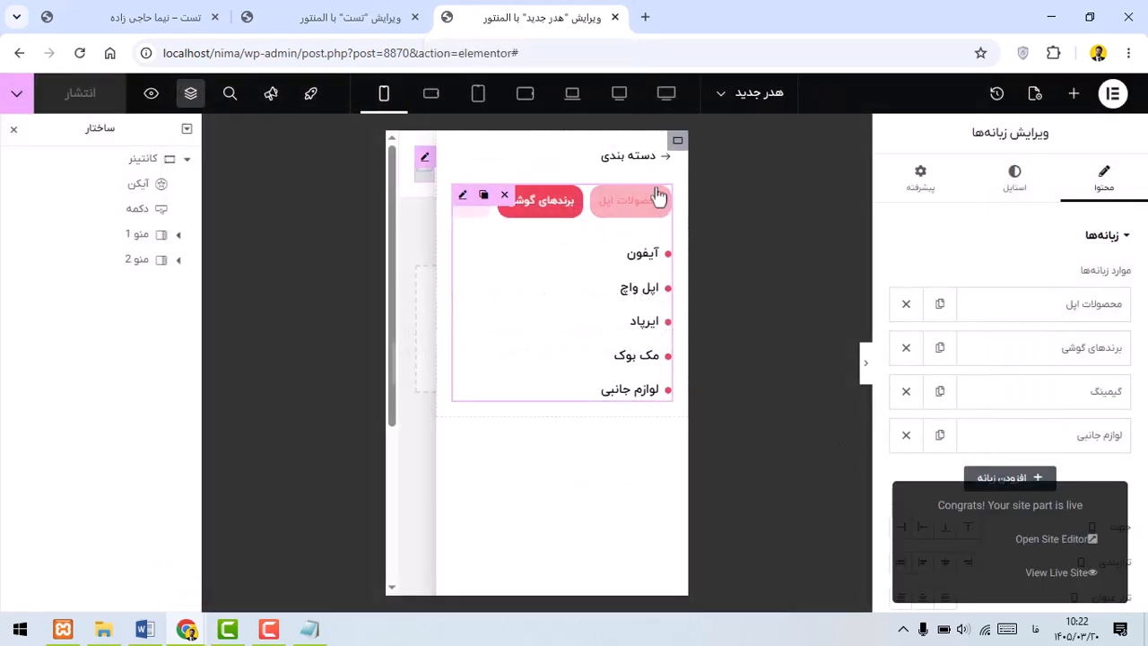
Step: Check the Off-Canvas link action and target widget of the دسته بندی button in the second menu
{"action": "left_click", "coordinate": [517, 166]}
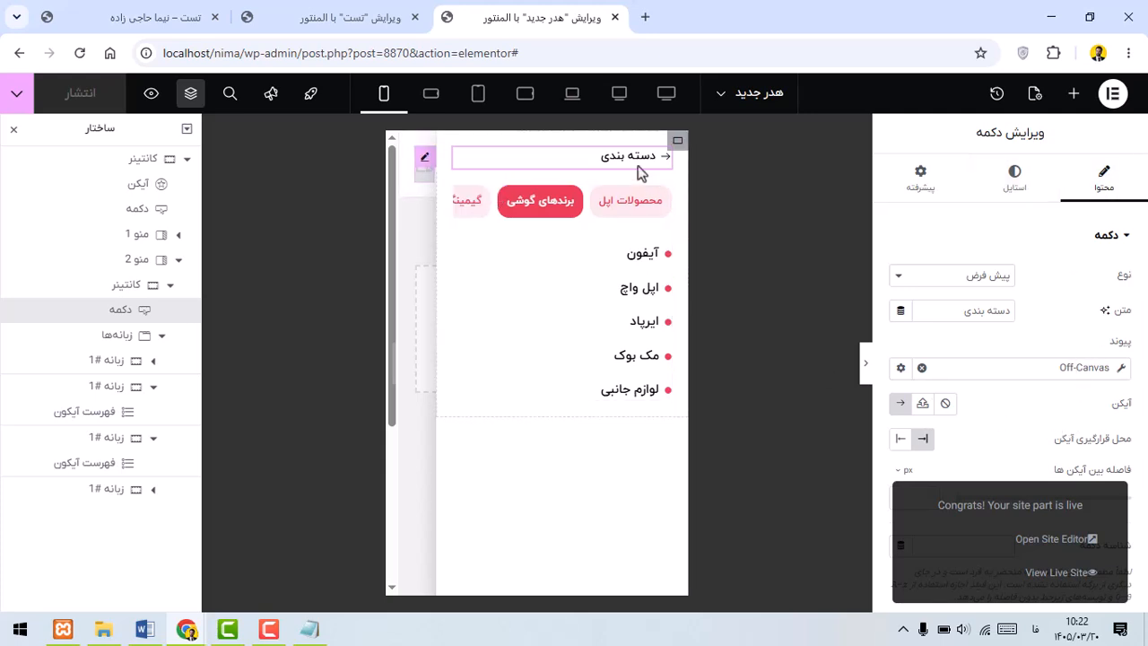
{"action": "left_click", "coordinate": [1009, 367]}
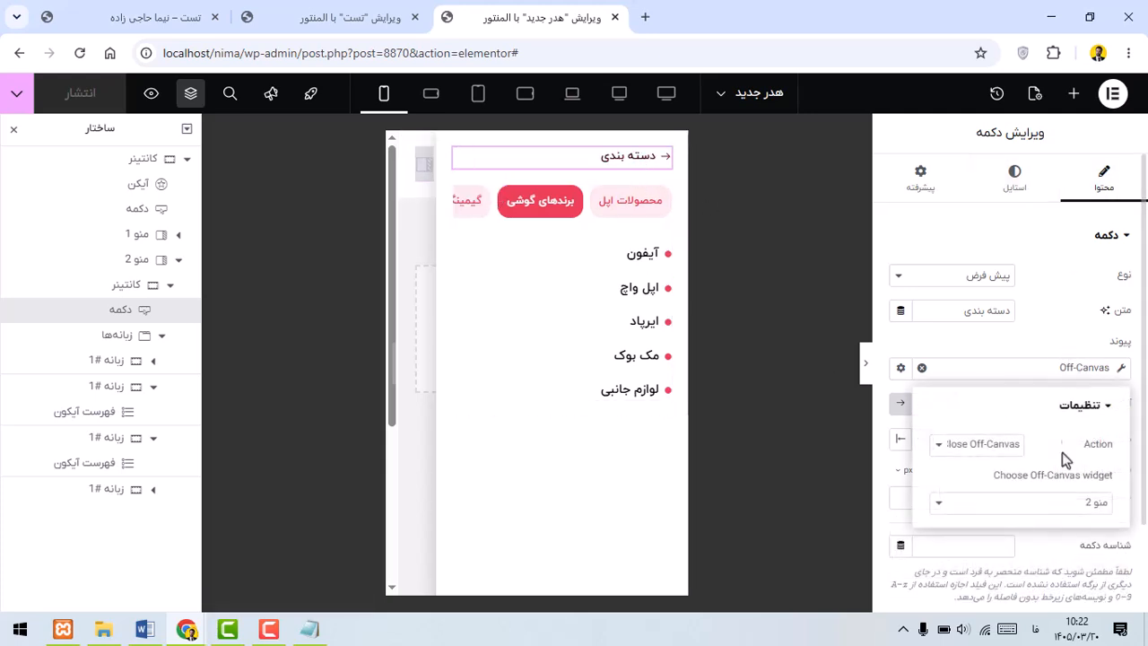
{"action": "left_click", "coordinate": [987, 449]}
{"action": "left_click", "coordinate": [980, 487]}
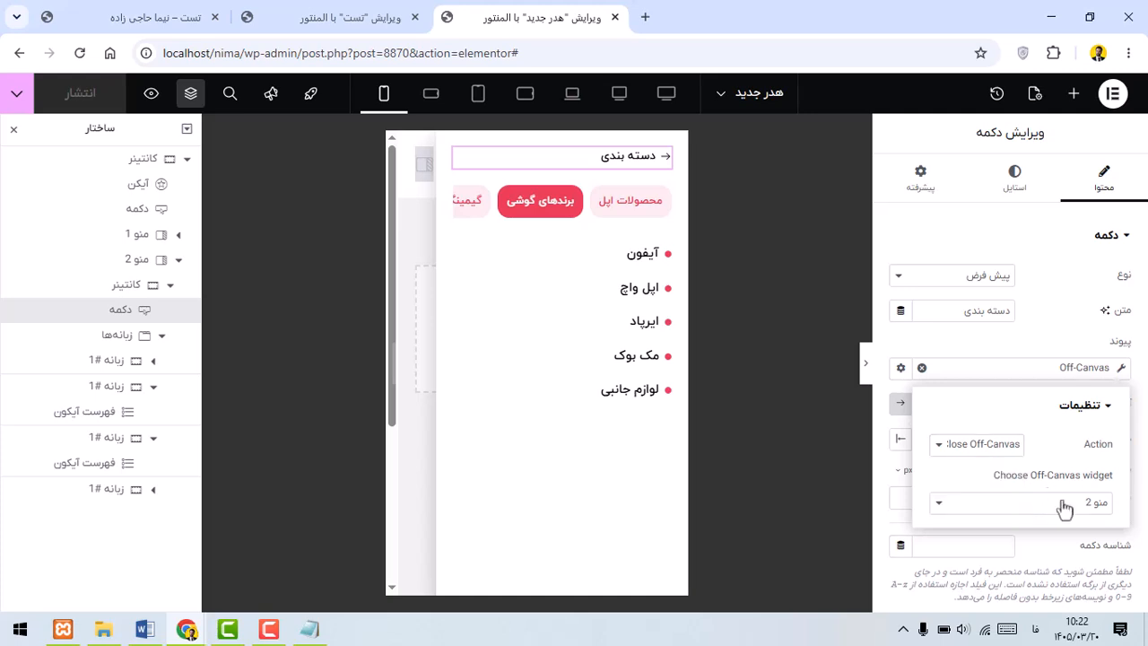
{"action": "left_click", "coordinate": [1067, 504]}
{"action": "left_click", "coordinate": [987, 565]}
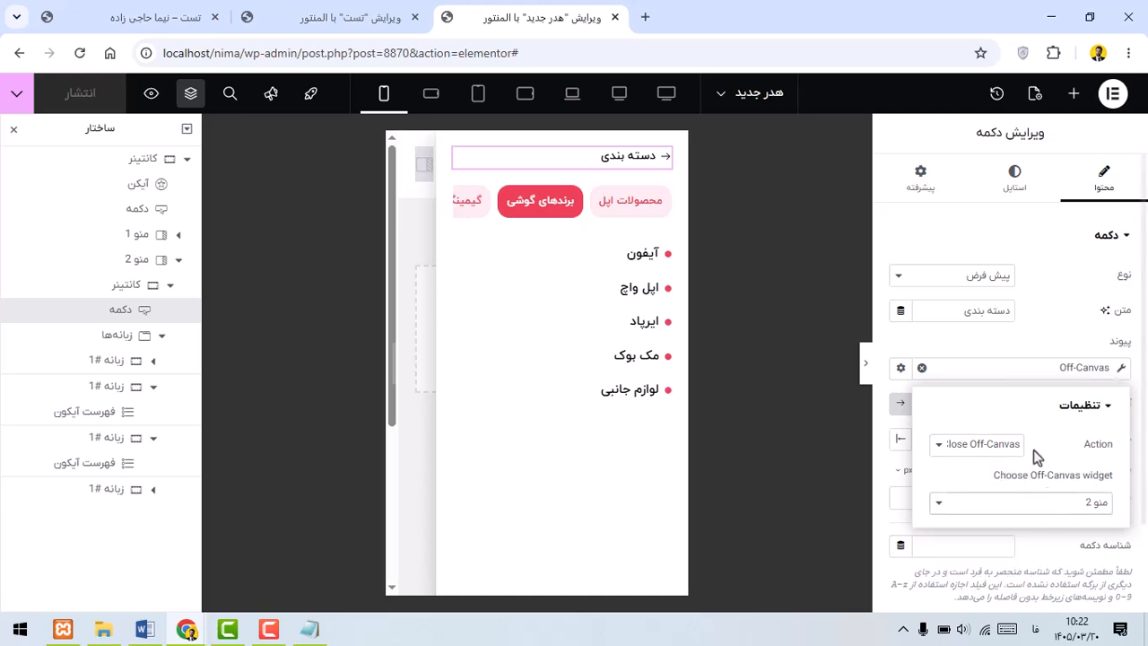
{"action": "left_click", "coordinate": [1047, 342]}
{"action": "left_click", "coordinate": [640, 171]}
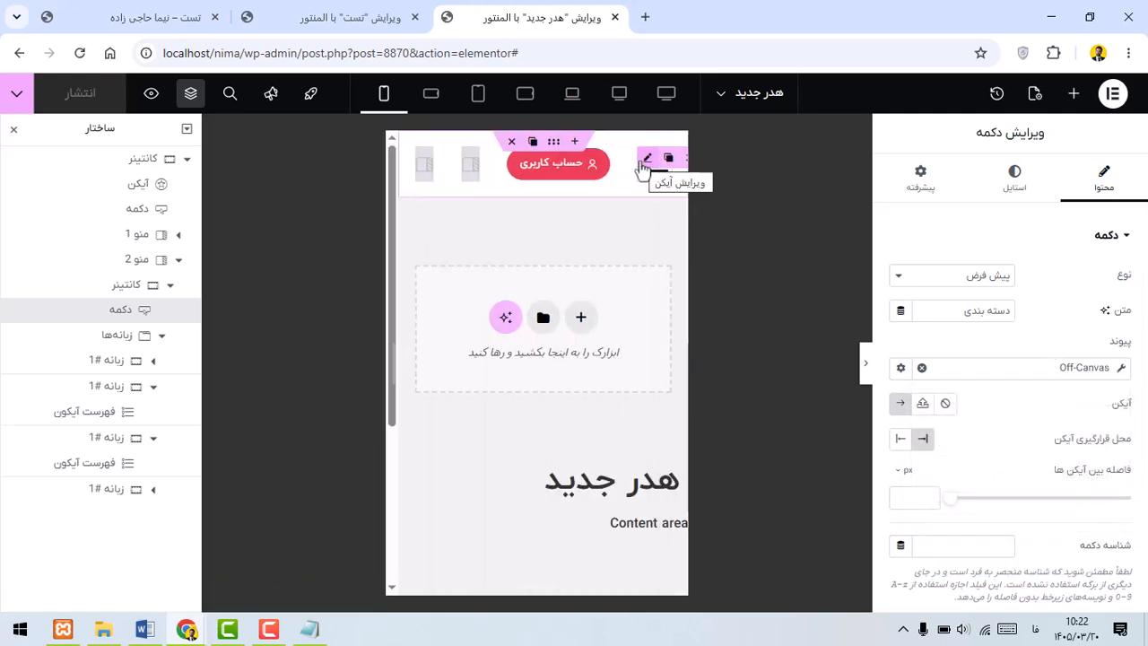
Step: Turn on editing mode for the منو 1 off-canvas menu
{"action": "left_click", "coordinate": [179, 260]}
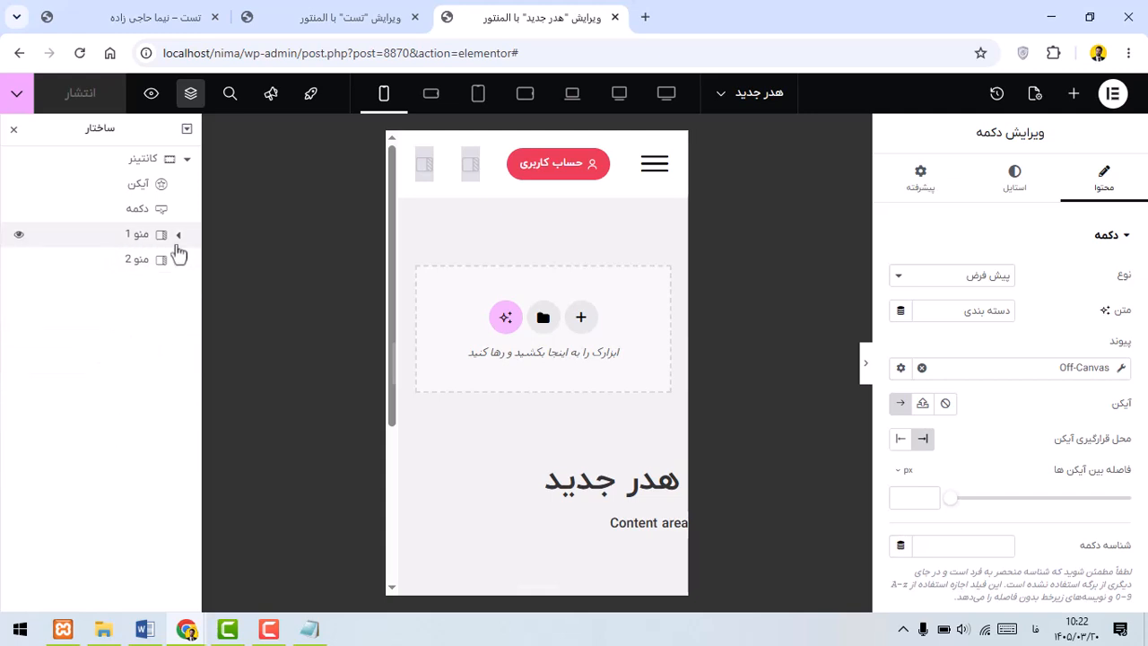
{"action": "left_click", "coordinate": [654, 175]}
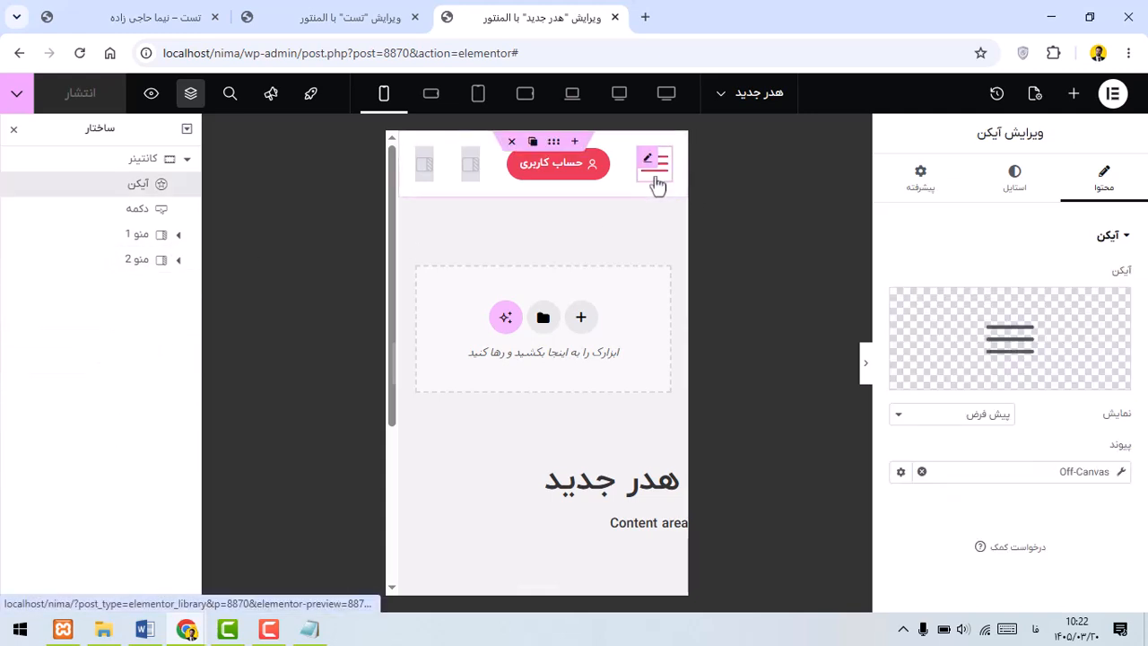
{"action": "left_click", "coordinate": [139, 240]}
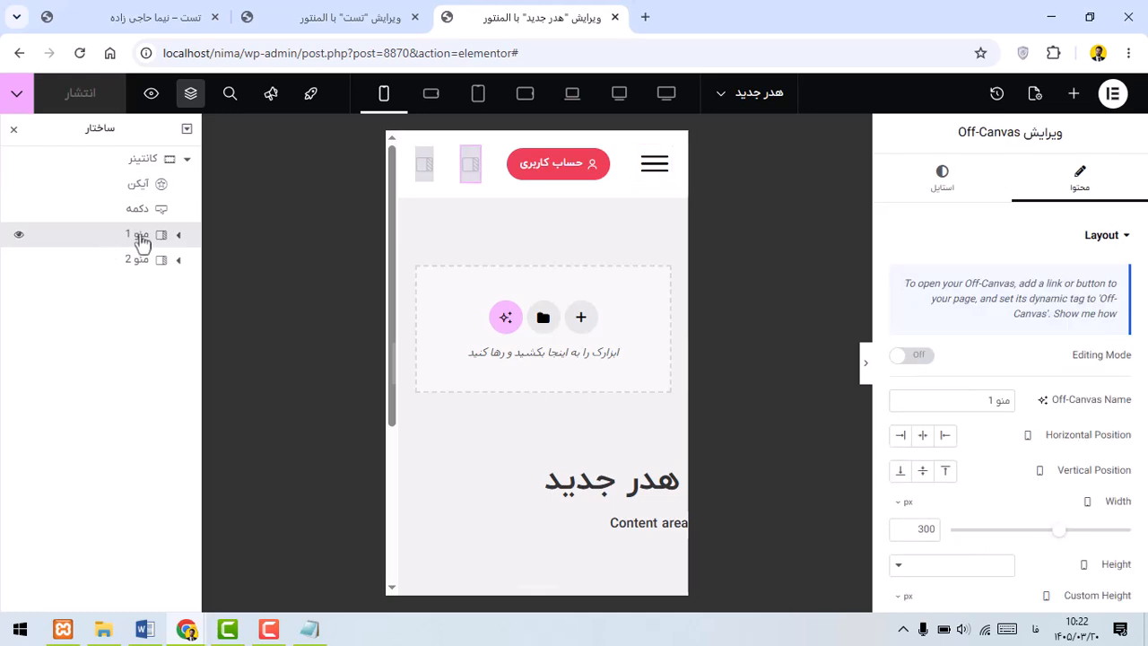
{"action": "left_click", "coordinate": [908, 356]}
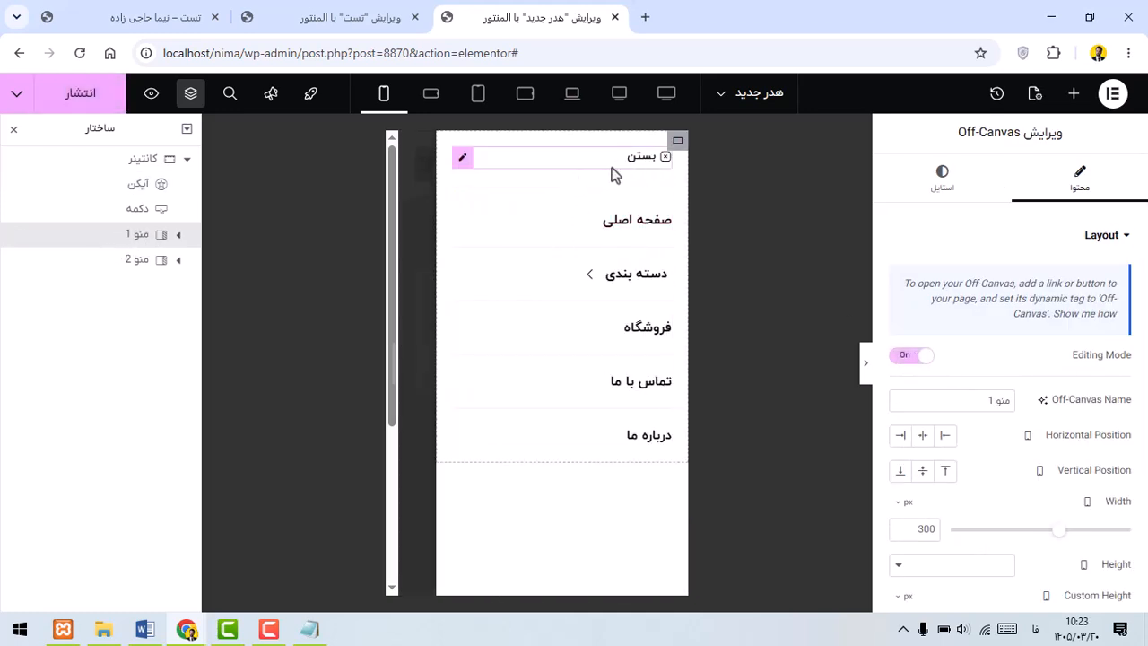
Step: Check the Off-Canvas link action and target widget of the بستن button in the first menu
{"action": "left_click", "coordinate": [604, 165]}
{"action": "scroll", "coordinate": [1058, 427], "scroll_direction": "down", "scroll_amount": 5}
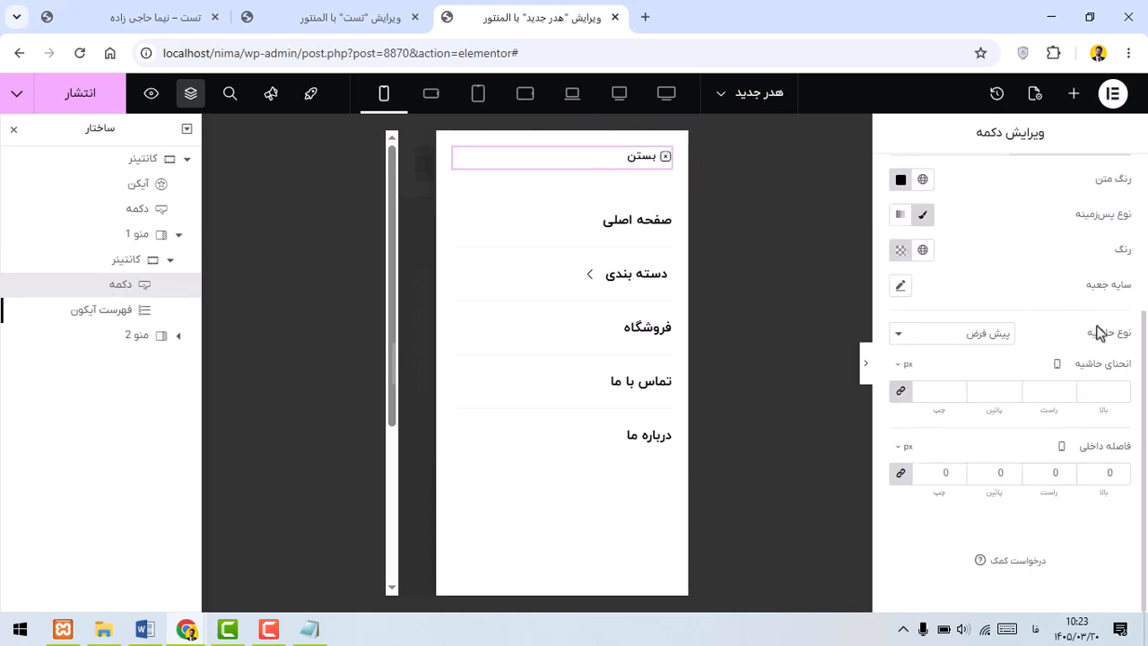
{"action": "scroll", "coordinate": [1098, 332], "scroll_direction": "up", "scroll_amount": 5}
{"action": "left_click", "coordinate": [1105, 179]}
{"action": "left_click", "coordinate": [1076, 367]}
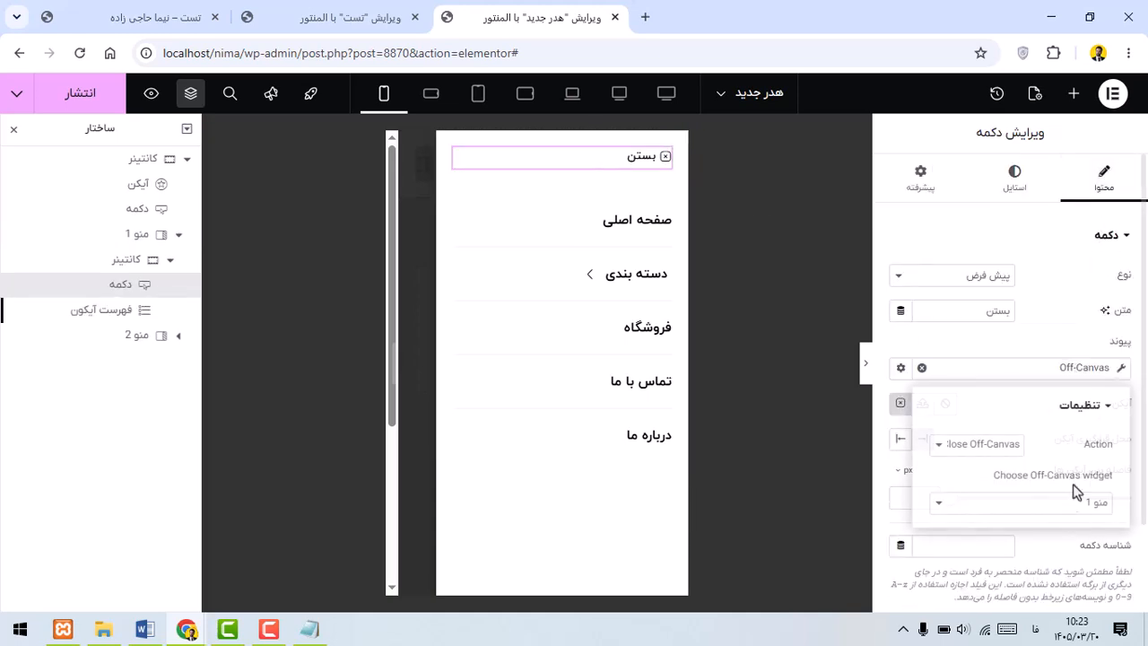
{"action": "left_click", "coordinate": [962, 449]}
{"action": "left_click", "coordinate": [1100, 508]}
{"action": "left_click", "coordinate": [974, 327]}
Step: Give the دسته بندی item of the first menu's icon list a dynamic Off-Canvas link
{"action": "left_click", "coordinate": [459, 196]}
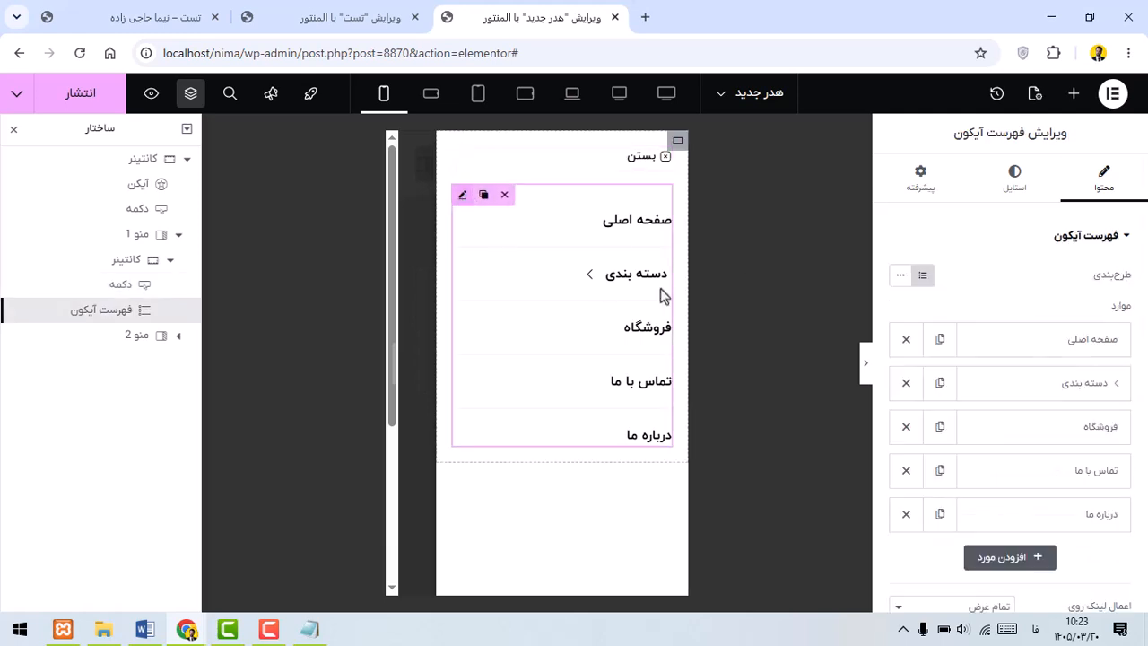
{"action": "left_click", "coordinate": [987, 379]}
{"action": "scroll", "coordinate": [1055, 356], "scroll_direction": "down", "scroll_amount": 2}
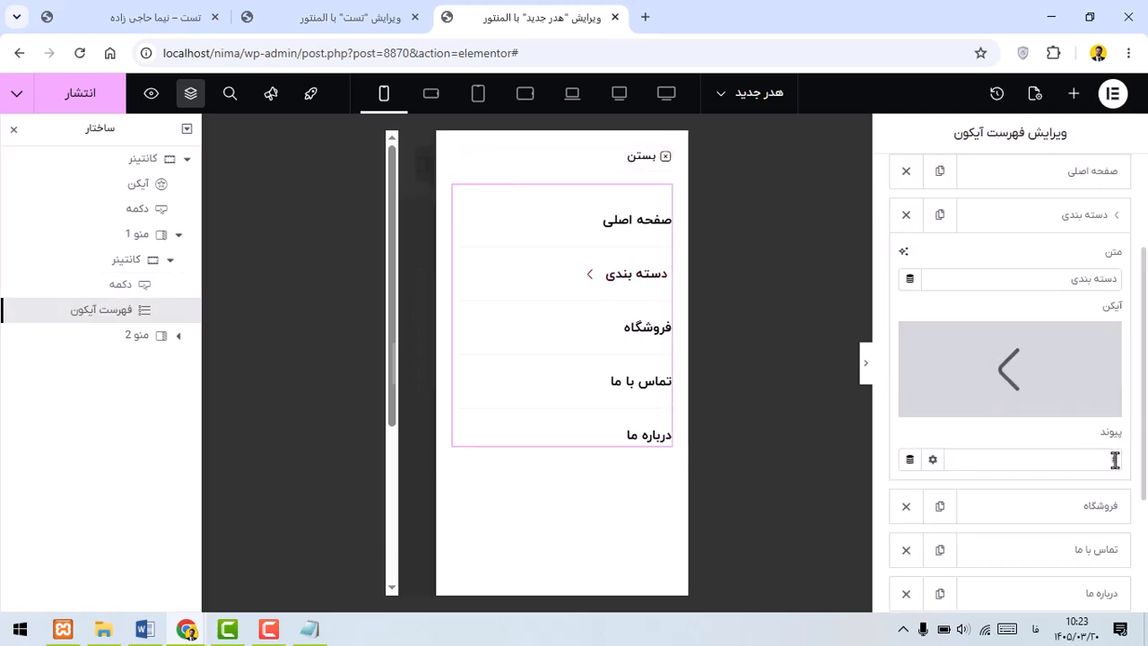
{"action": "left_click", "coordinate": [909, 460]}
{"action": "scroll", "coordinate": [988, 358], "scroll_direction": "down", "scroll_amount": 5}
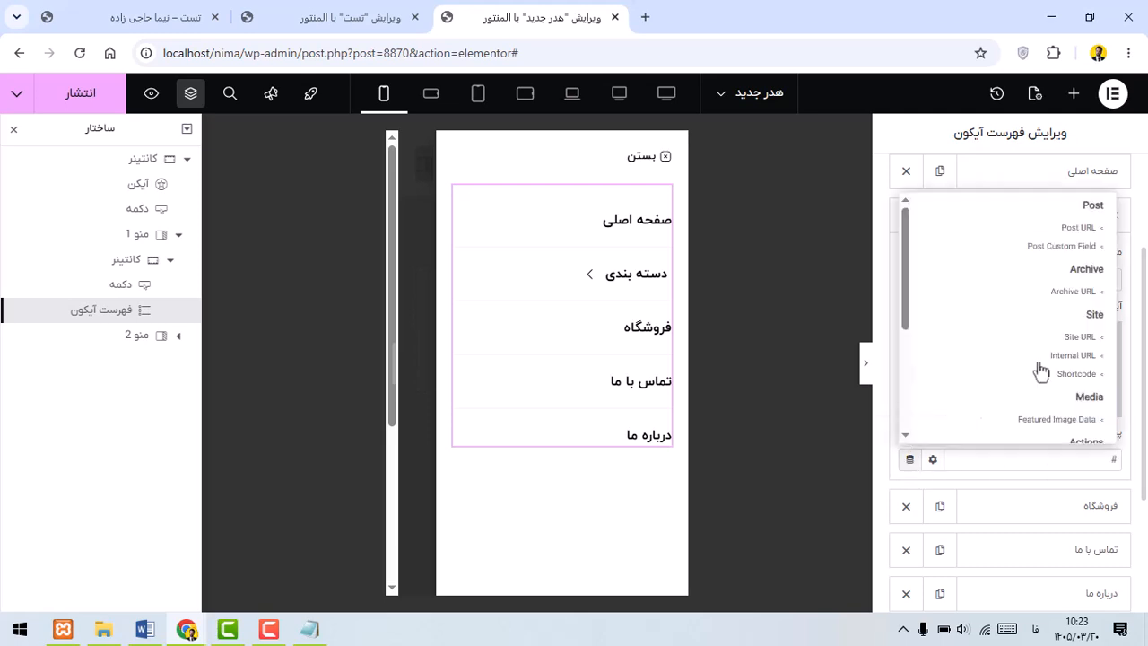
{"action": "left_click", "coordinate": [1074, 315]}
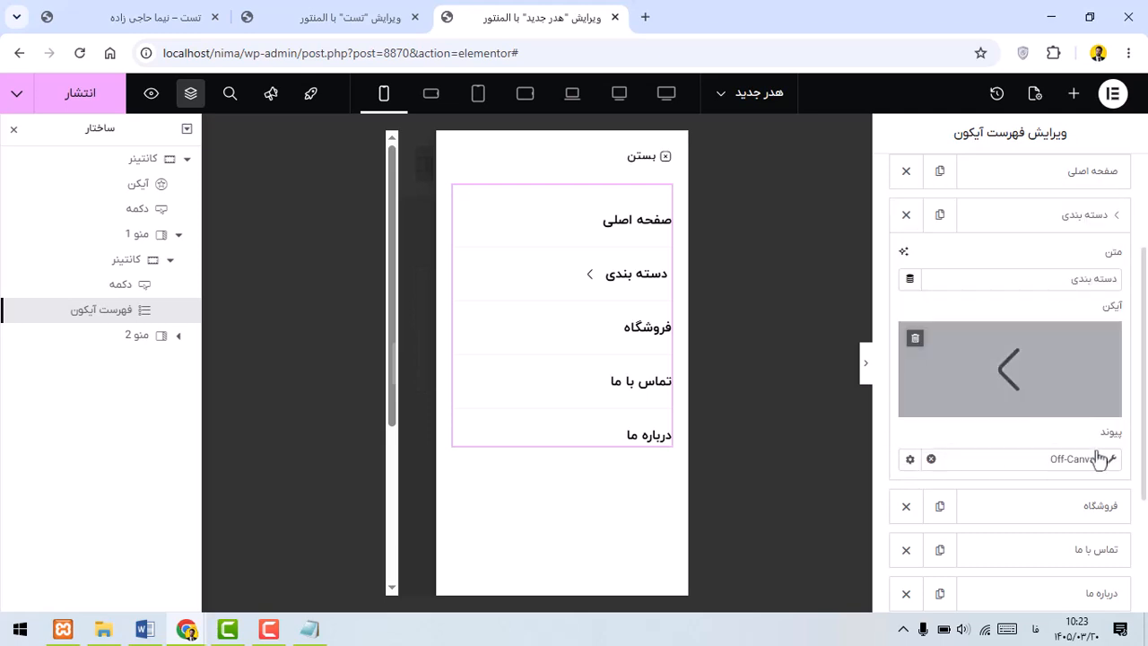
Step: Set the دسته بندی item's link action to Open Off-Canvas with منو 2 as the target widget
{"action": "left_click", "coordinate": [1111, 458]}
{"action": "left_click", "coordinate": [975, 378]}
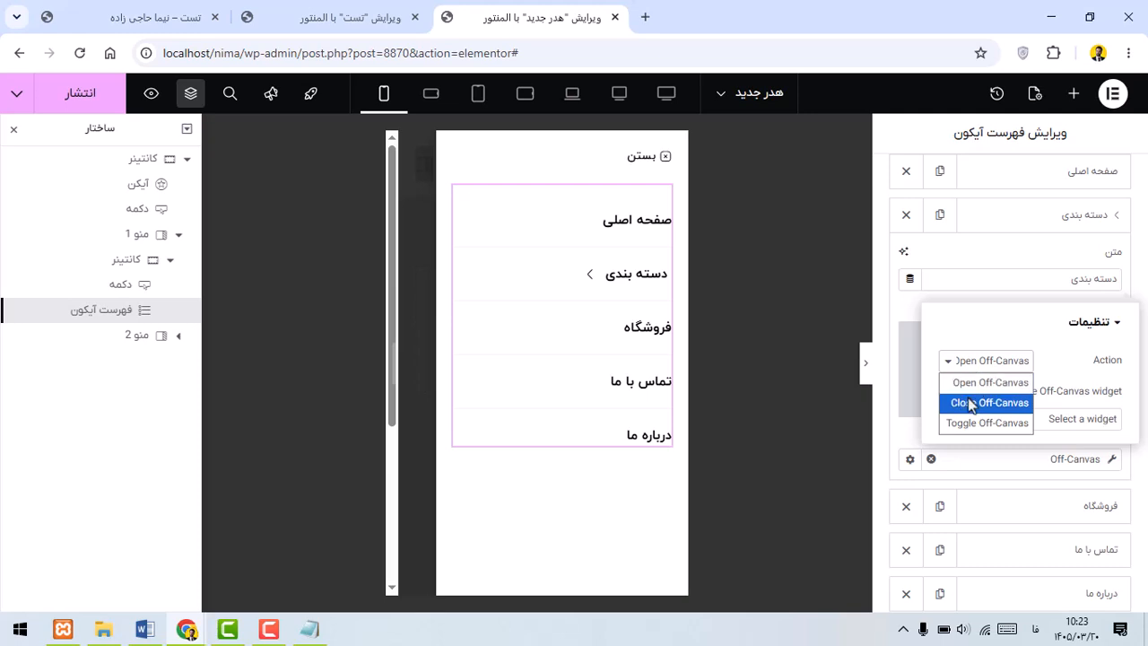
{"action": "left_click", "coordinate": [984, 387]}
{"action": "left_click", "coordinate": [1087, 419]}
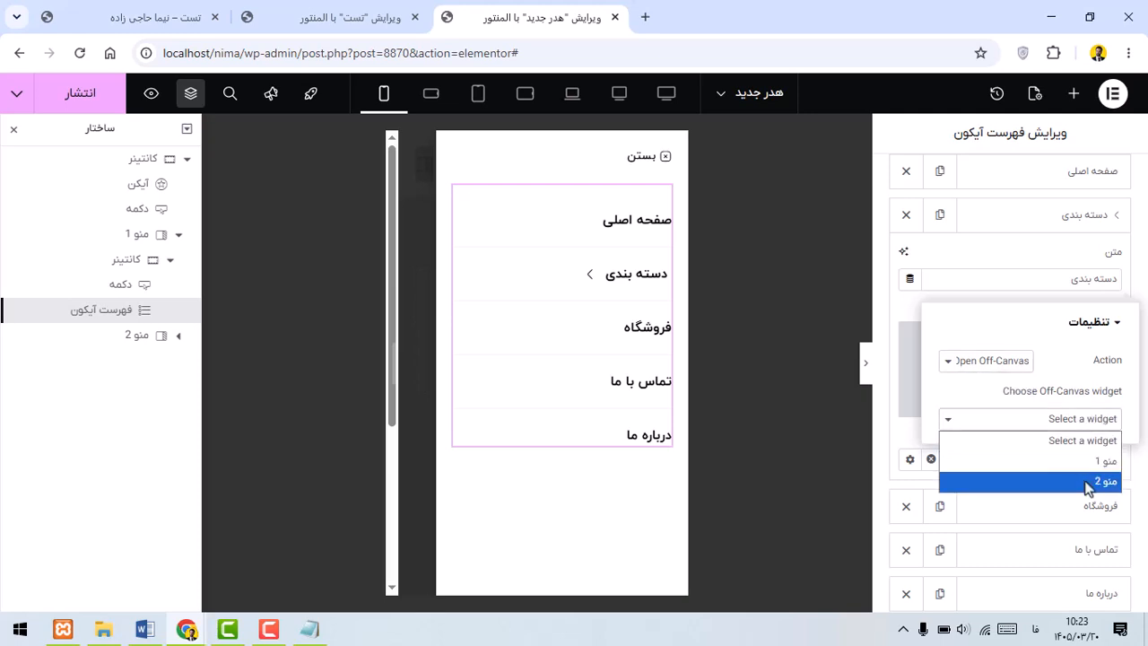
{"action": "left_click", "coordinate": [1089, 478]}
{"action": "left_click", "coordinate": [882, 422]}
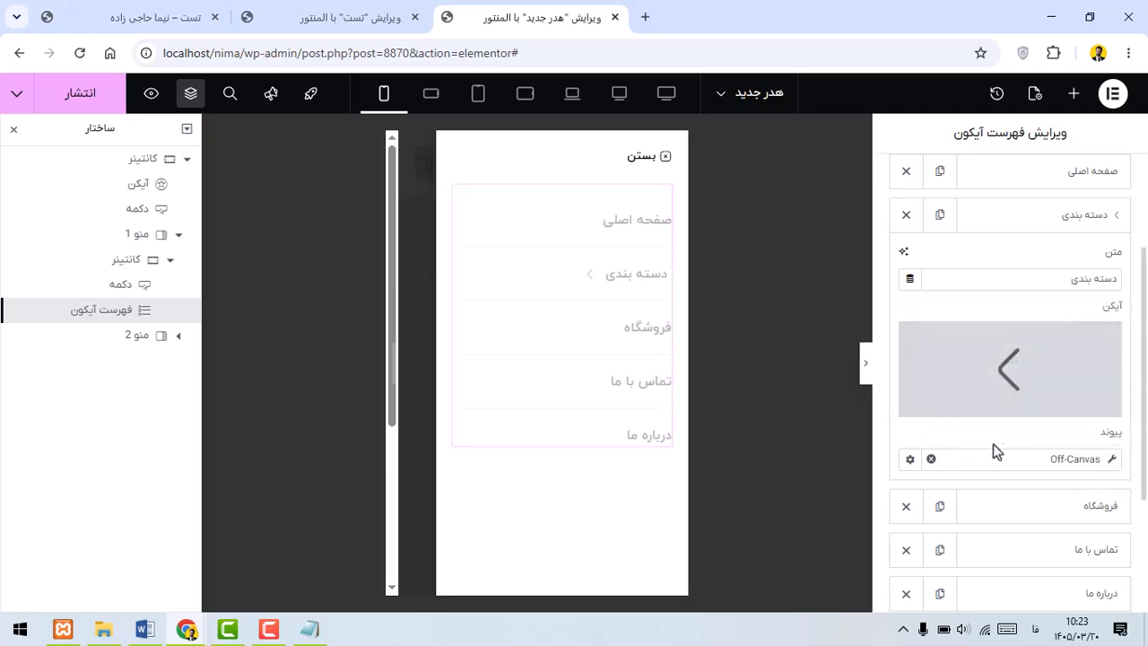
Step: Publish the header template changes and test opening and closing the main menu in the mobile preview
{"action": "left_click", "coordinate": [79, 95]}
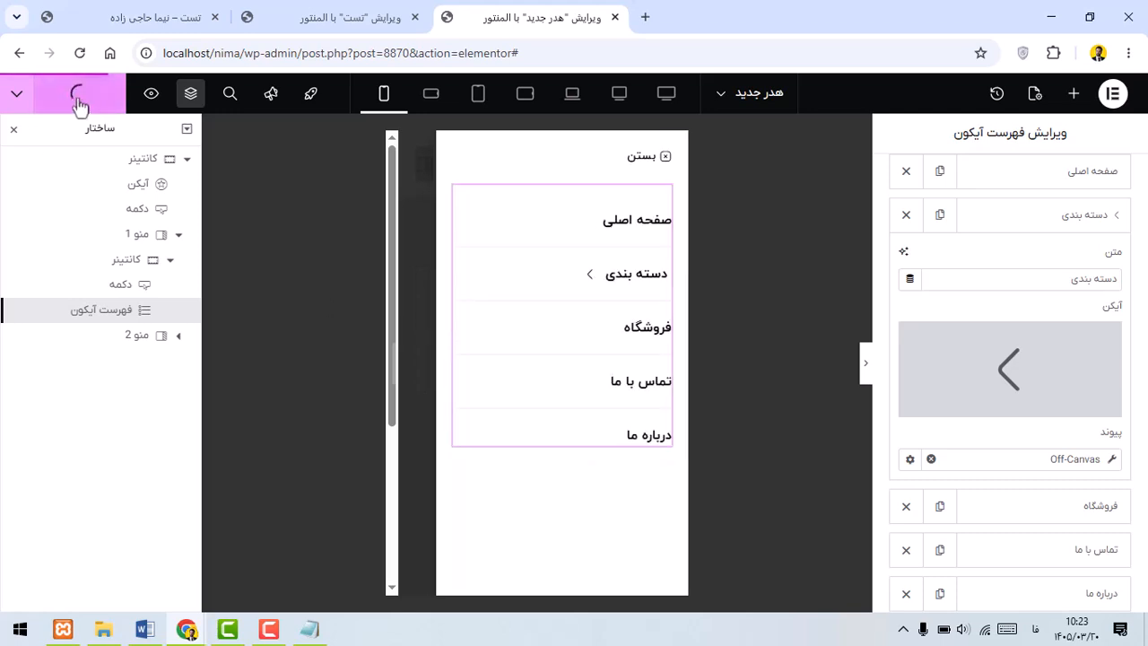
{"action": "left_click", "coordinate": [153, 97]}
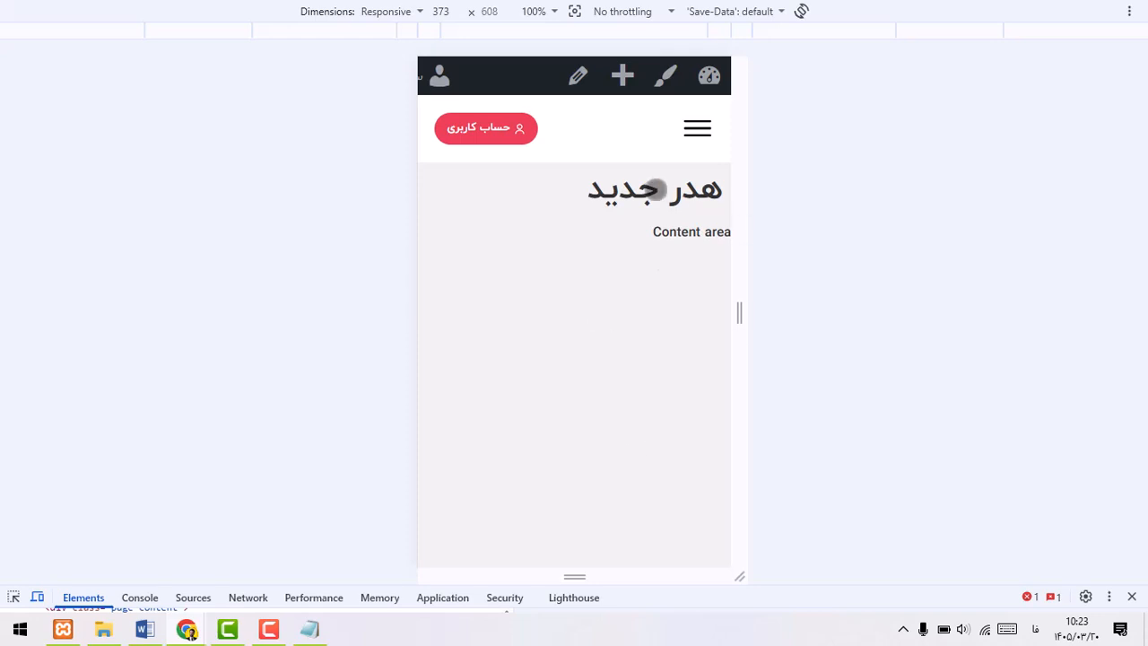
{"action": "left_click", "coordinate": [697, 131]}
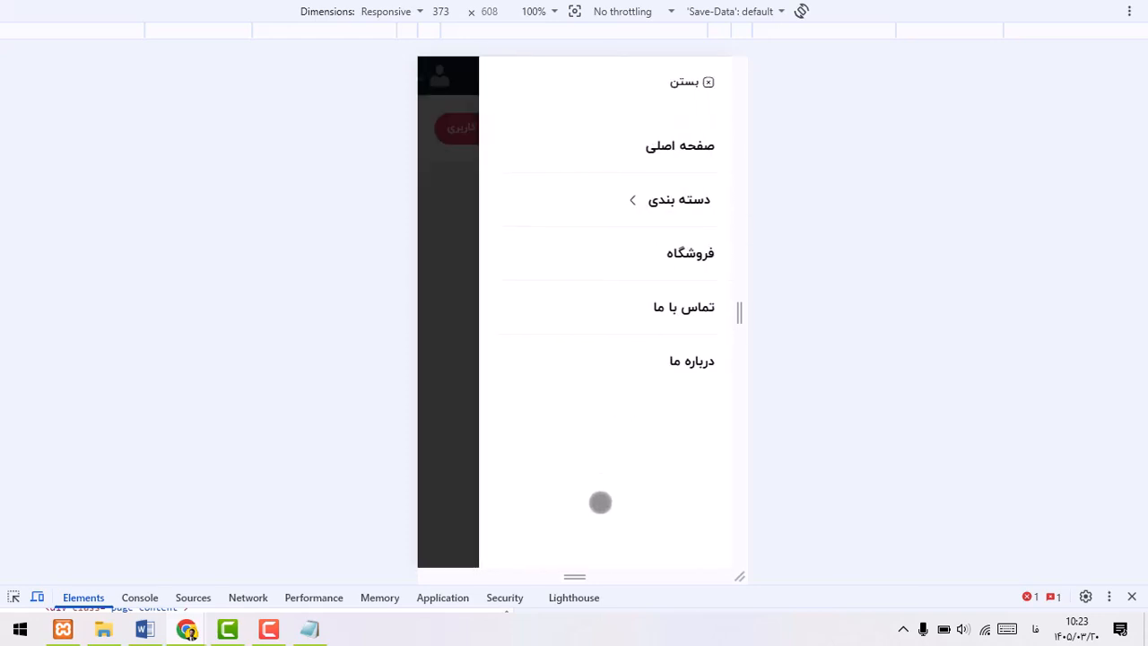
{"action": "left_click", "coordinate": [687, 82]}
{"action": "left_click", "coordinate": [699, 129]}
{"action": "left_click", "coordinate": [687, 79]}
{"action": "left_click", "coordinate": [697, 131]}
Step: Test going from the main menu to the دسته بندی submenu and back in the preview
{"action": "left_click", "coordinate": [646, 200]}
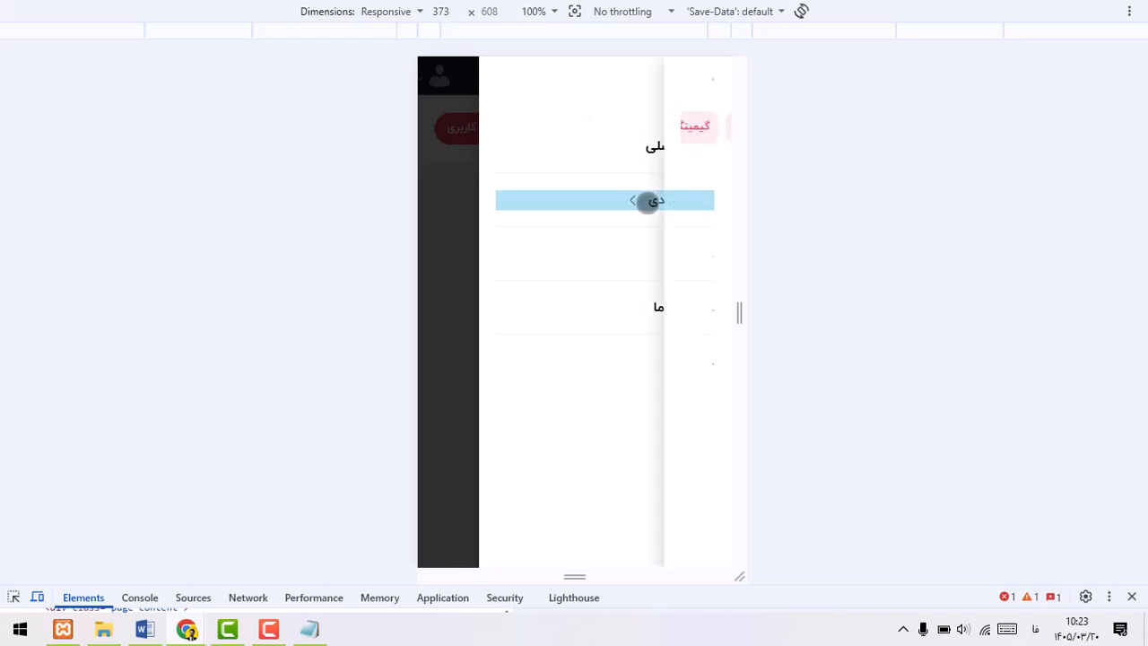
{"action": "left_click", "coordinate": [685, 85]}
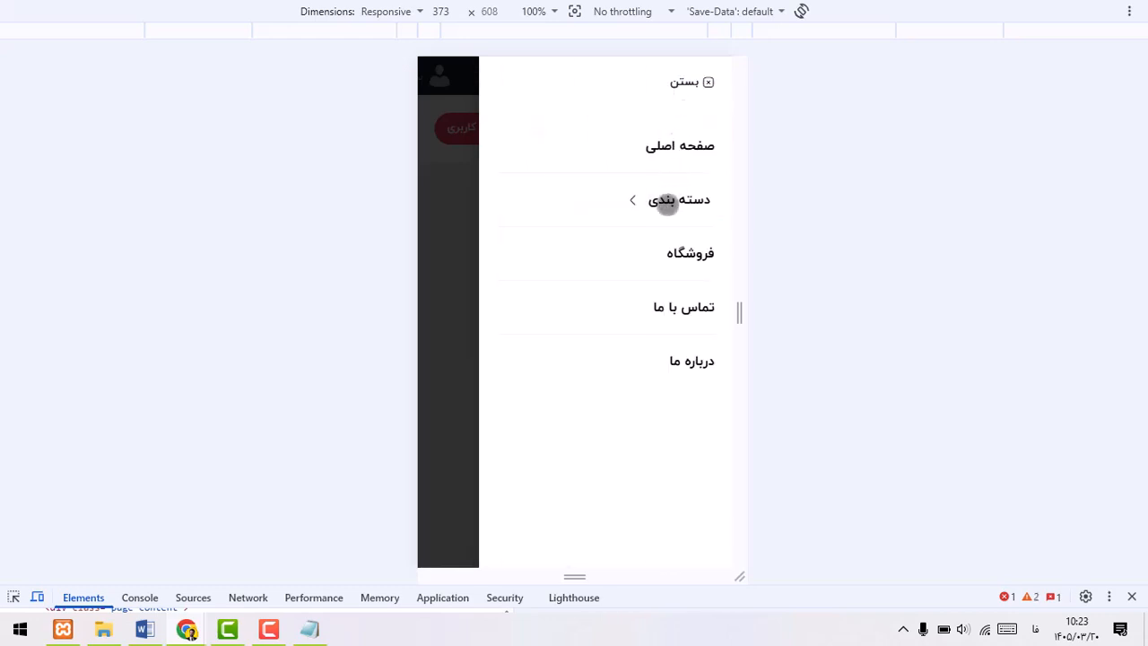
{"action": "left_click", "coordinate": [666, 202]}
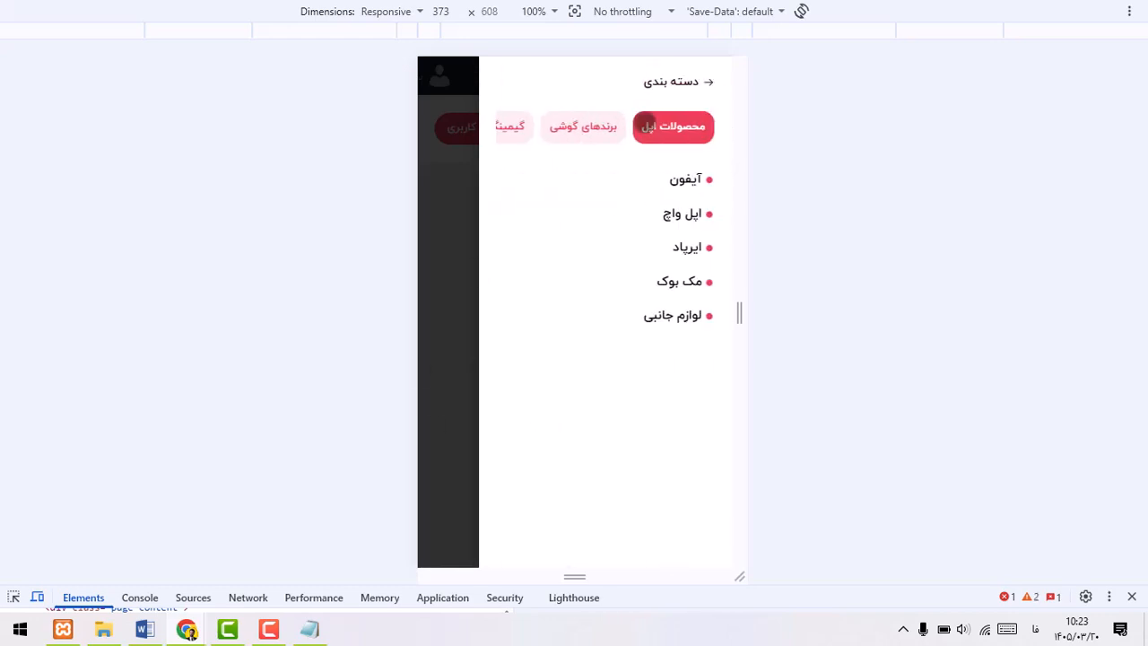
{"action": "left_click", "coordinate": [682, 82]}
{"action": "left_click", "coordinate": [674, 203]}
{"action": "left_click", "coordinate": [698, 82]}
{"action": "left_click", "coordinate": [687, 195]}
Step: Test the submenu's category tabs and their horizontal scrolling, ending back in the main menu
{"action": "left_click_drag", "start_coordinate": [582, 121], "coordinate": [539, 124]}
{"action": "left_click", "coordinate": [666, 138]}
{"action": "left_click", "coordinate": [604, 129]}
{"action": "left_click", "coordinate": [533, 128]}
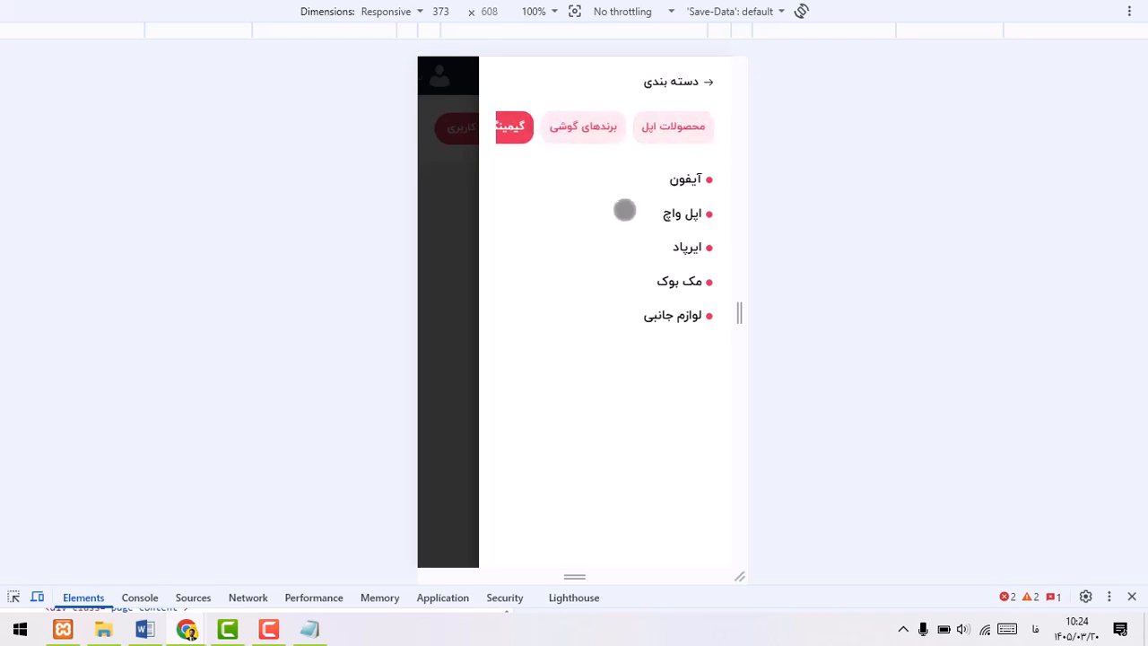
{"action": "left_click", "coordinate": [595, 132]}
{"action": "left_click", "coordinate": [654, 127]}
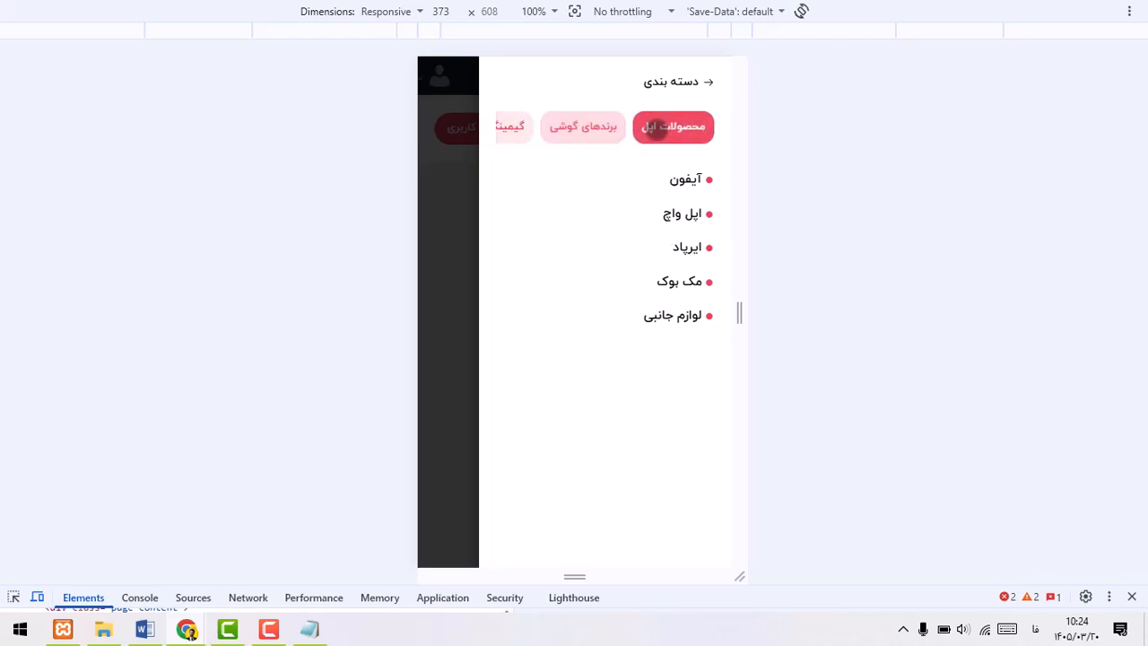
{"action": "left_click", "coordinate": [575, 124]}
{"action": "left_click", "coordinate": [597, 134]}
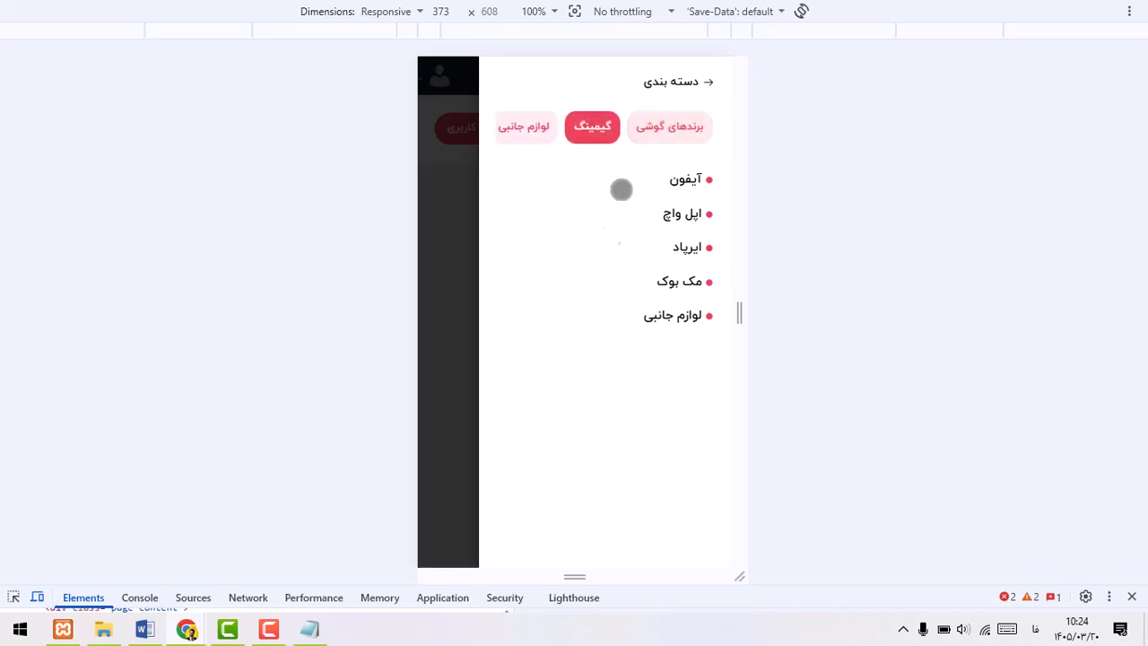
{"action": "left_click", "coordinate": [549, 126]}
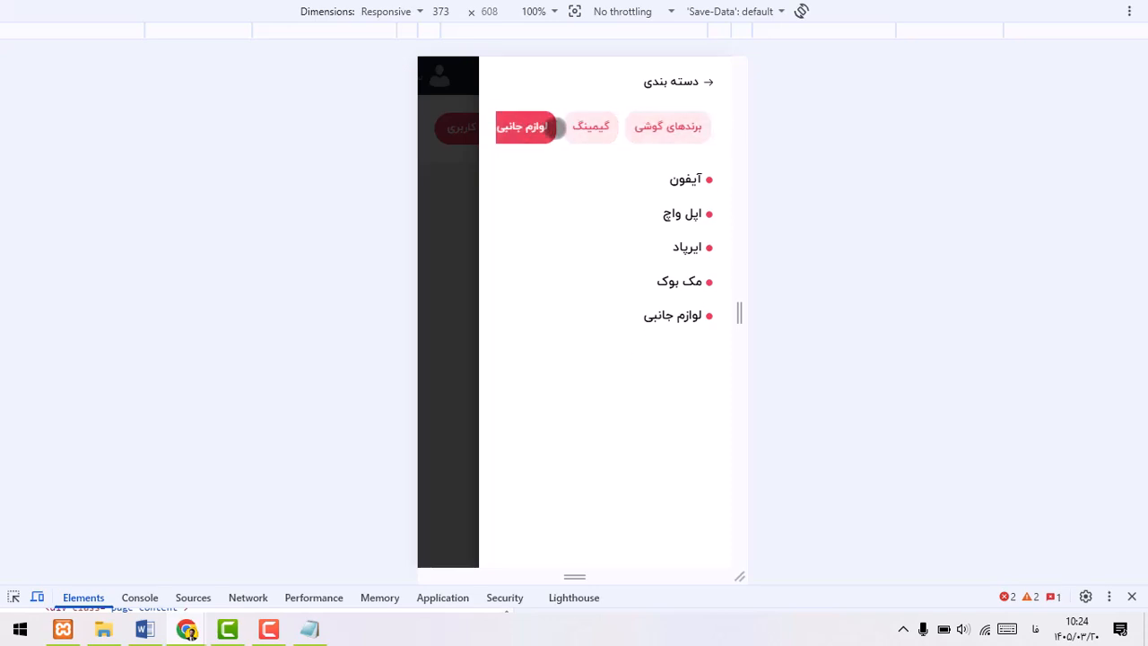
{"action": "left_click", "coordinate": [669, 131]}
{"action": "left_click", "coordinate": [651, 132]}
{"action": "left_click_drag", "start_coordinate": [651, 132], "coordinate": [827, 140]}
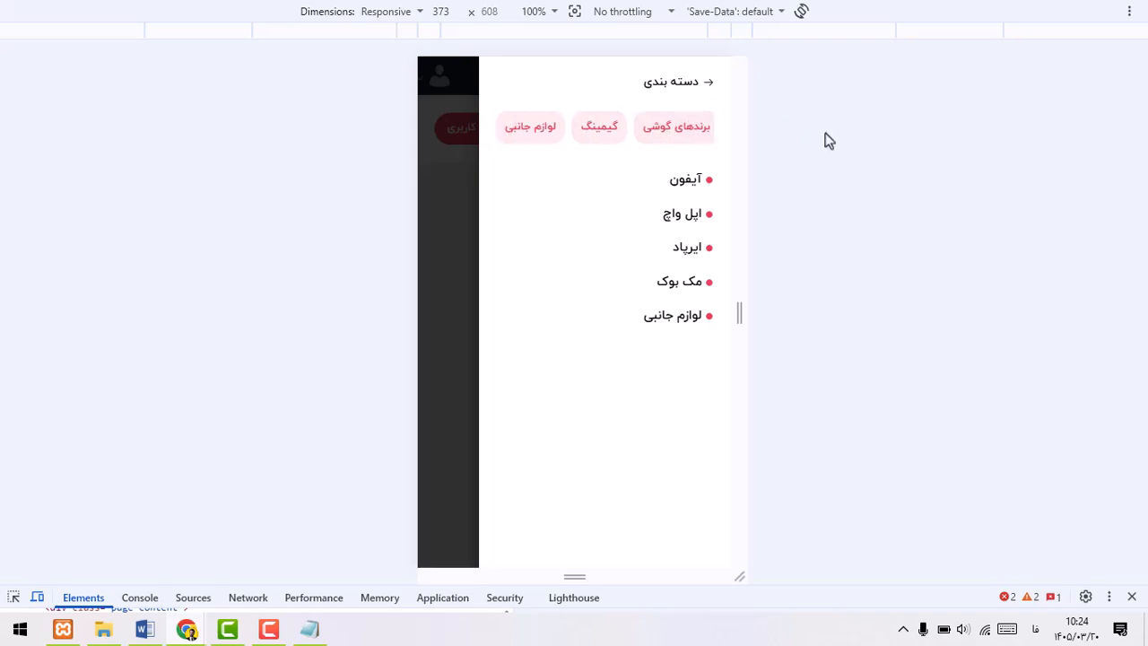
{"action": "left_click", "coordinate": [544, 128]}
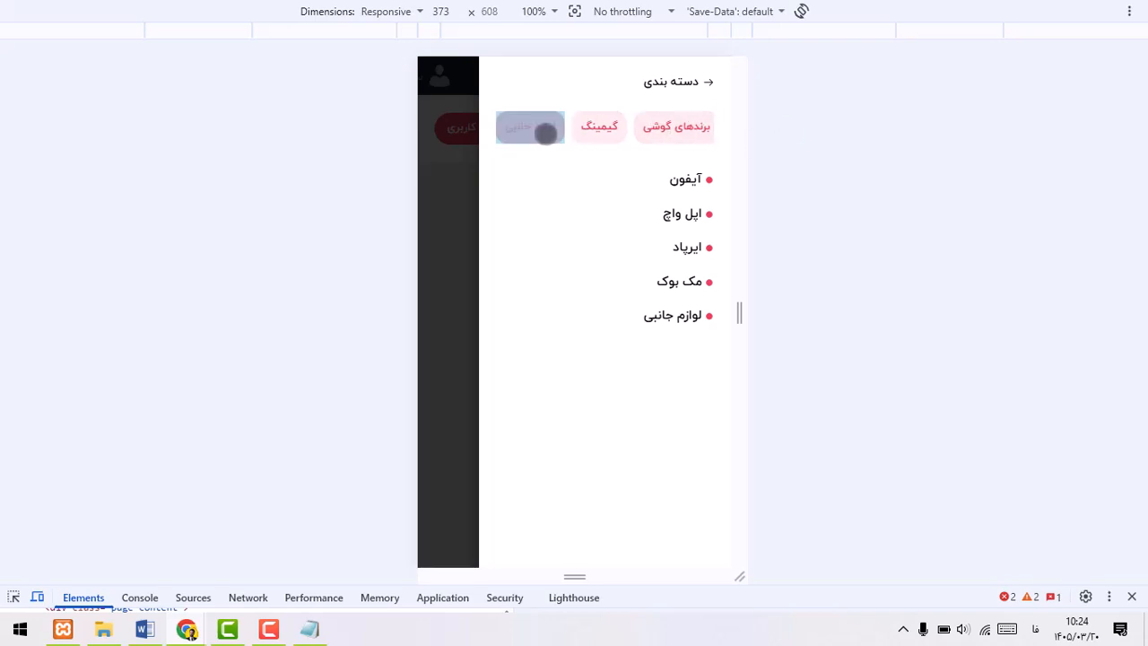
{"action": "left_click", "coordinate": [684, 84]}
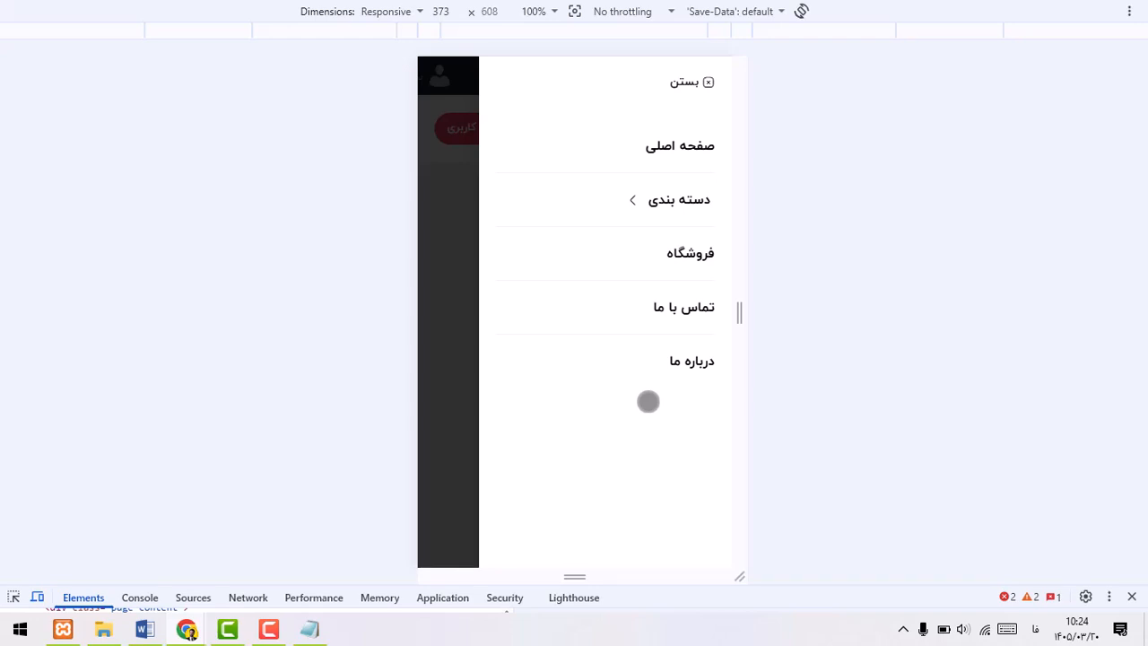
Step: Back in the Elementor editor, move منو 2 above منو 1 in the structure, and restore منو 1 to the upper place
{"action": "key", "text": "alt+Tab"}
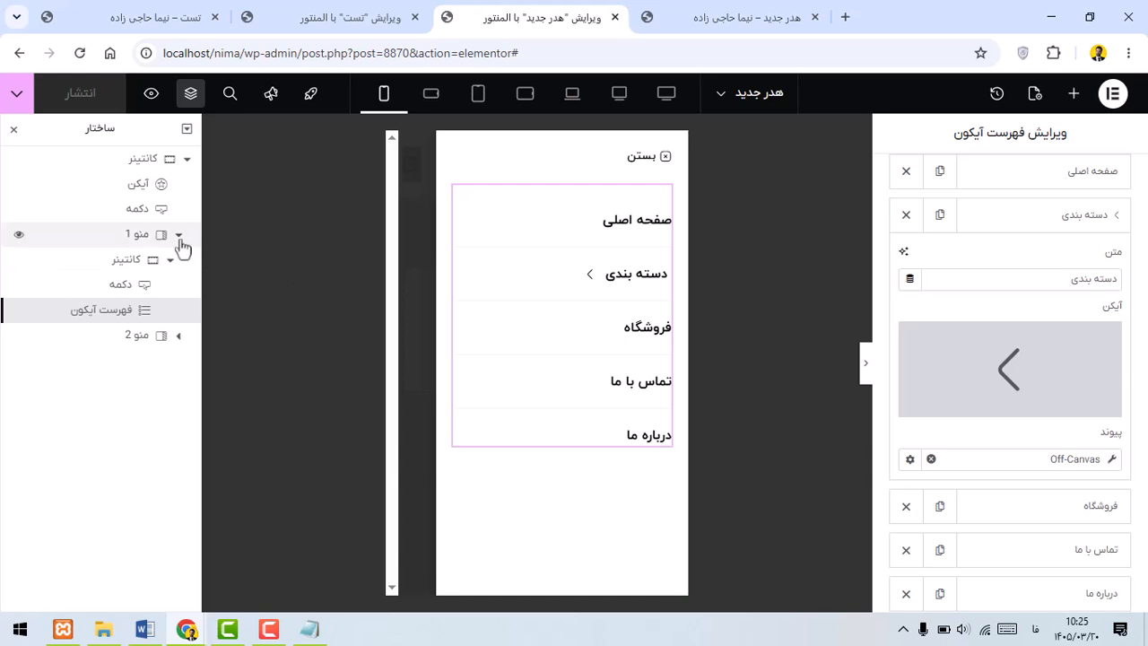
{"action": "left_click", "coordinate": [179, 238]}
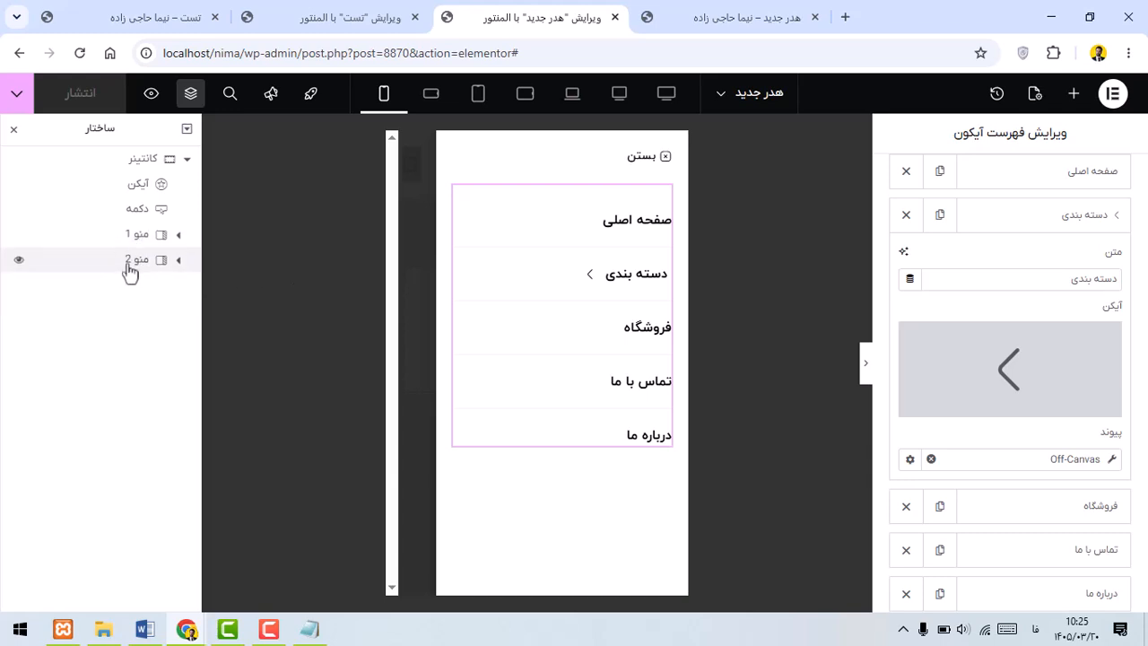
{"action": "left_click", "coordinate": [133, 271]}
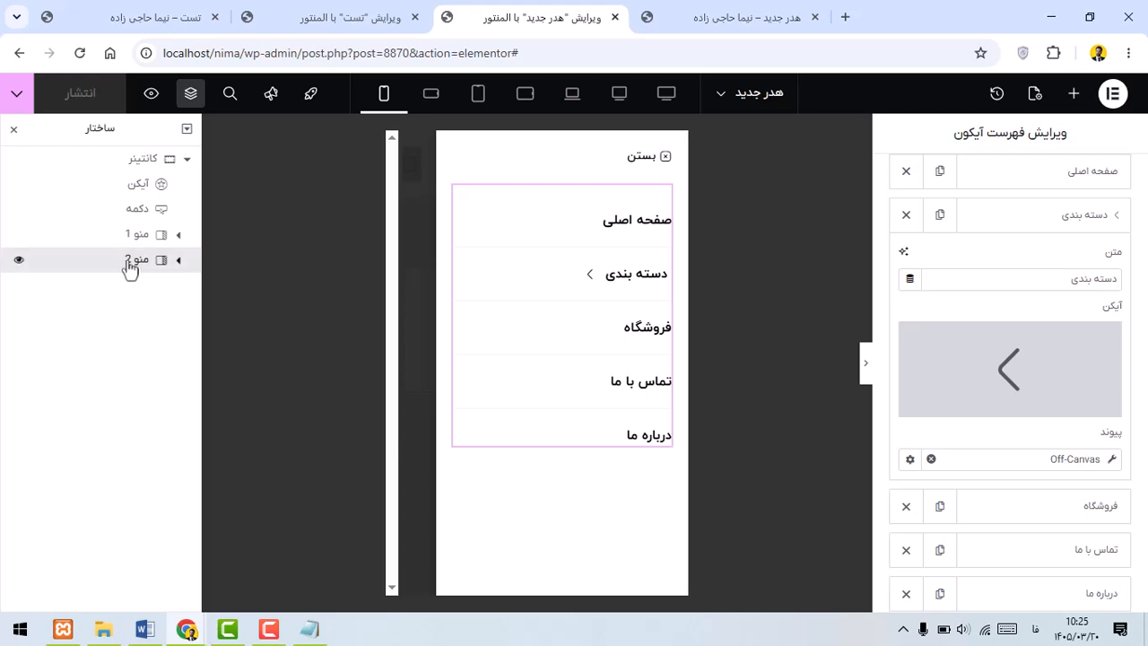
{"action": "left_click_drag", "start_coordinate": [130, 267], "coordinate": [132, 236]}
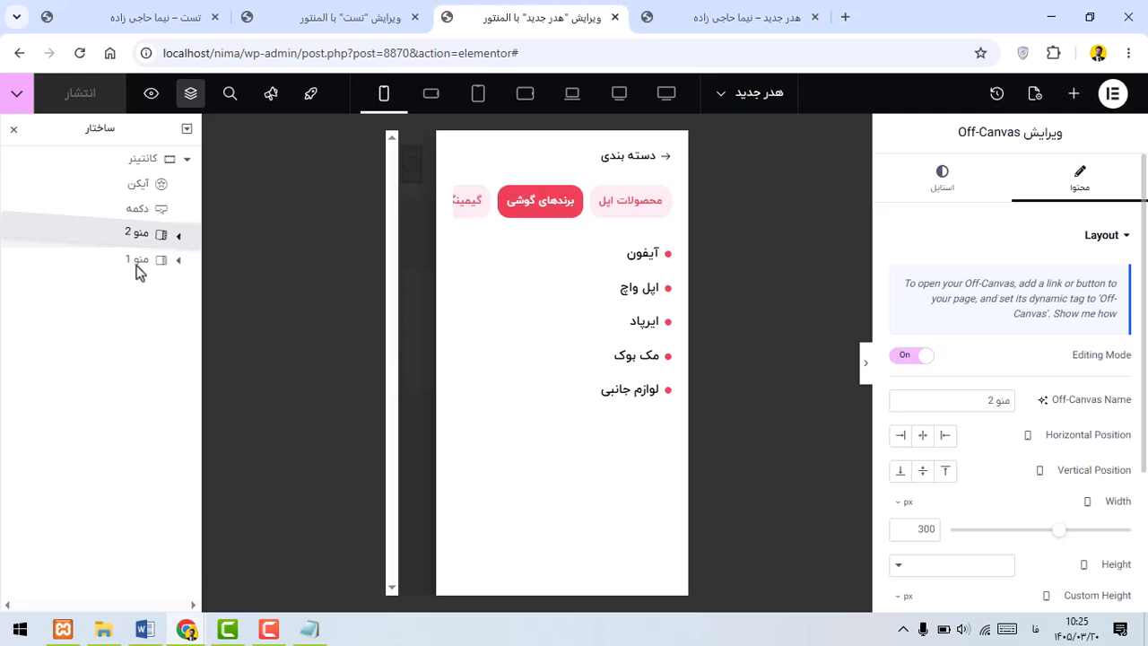
{"action": "left_click", "coordinate": [18, 259]}
{"action": "left_click_drag", "start_coordinate": [136, 268], "coordinate": [163, 237]}
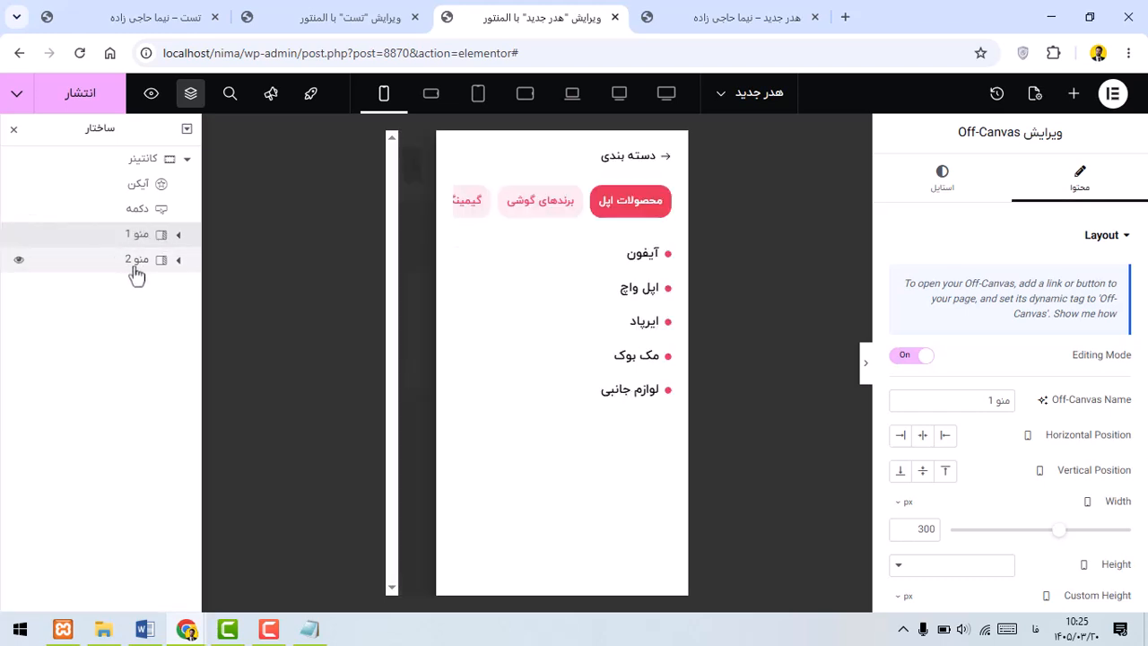